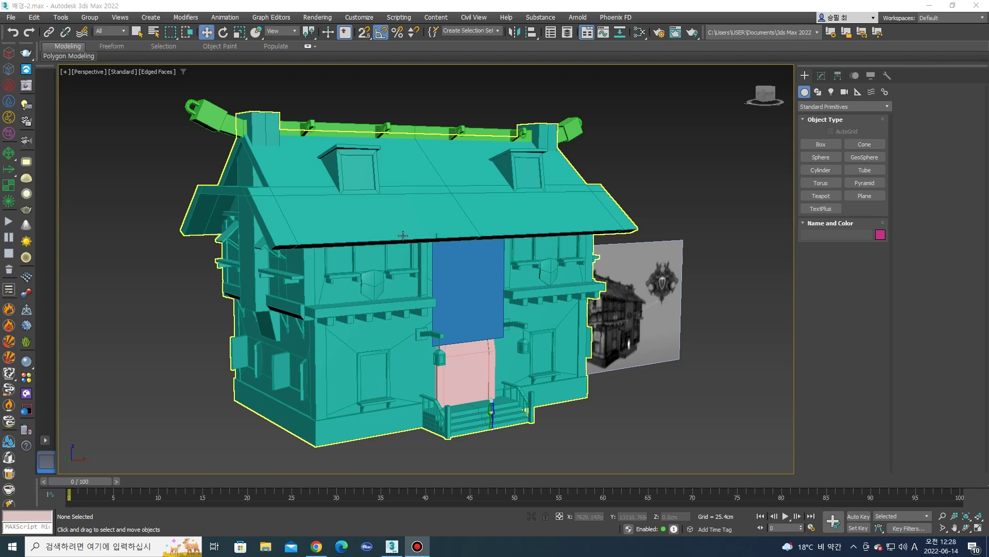
Select the house Box001 and show its Symmetry-over-Editable Poly modifier stack.
click(403, 234)
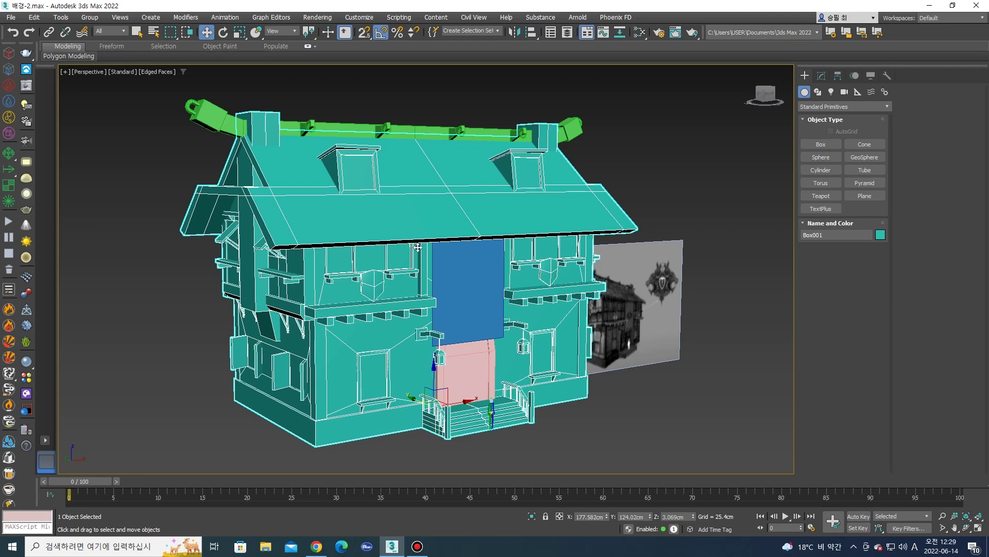
alt+middle_drag(418, 247, 425, 251)
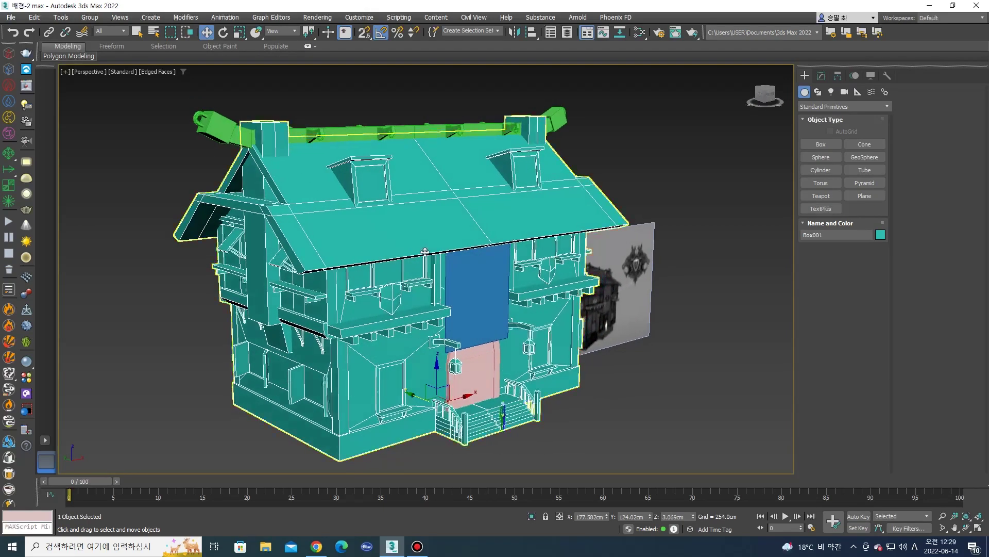
key(ctrl+m)
Disable and delete the Symmetry modifier on Box001 and the ridge beam Shape001.
right_click(414, 195)
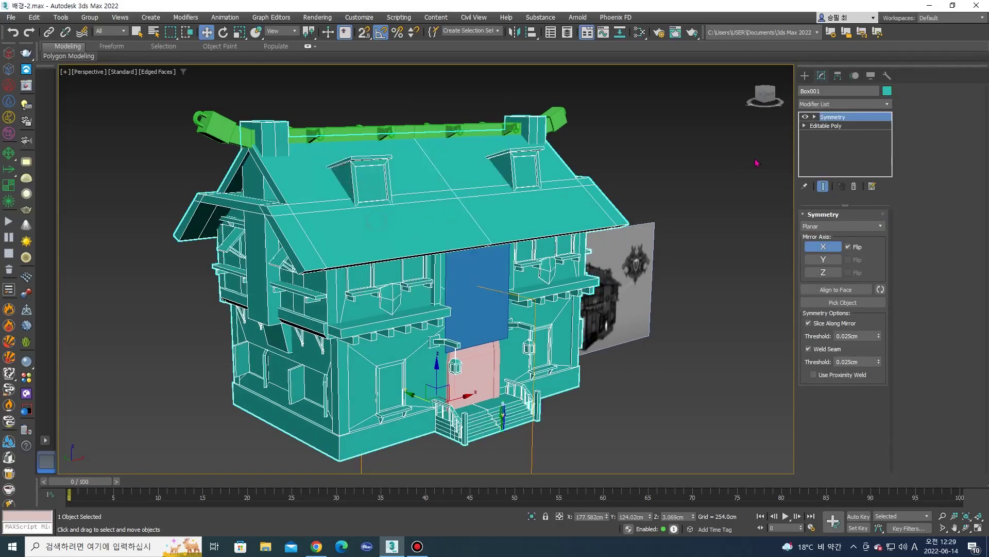
alt+middle_drag(655, 210, 670, 196)
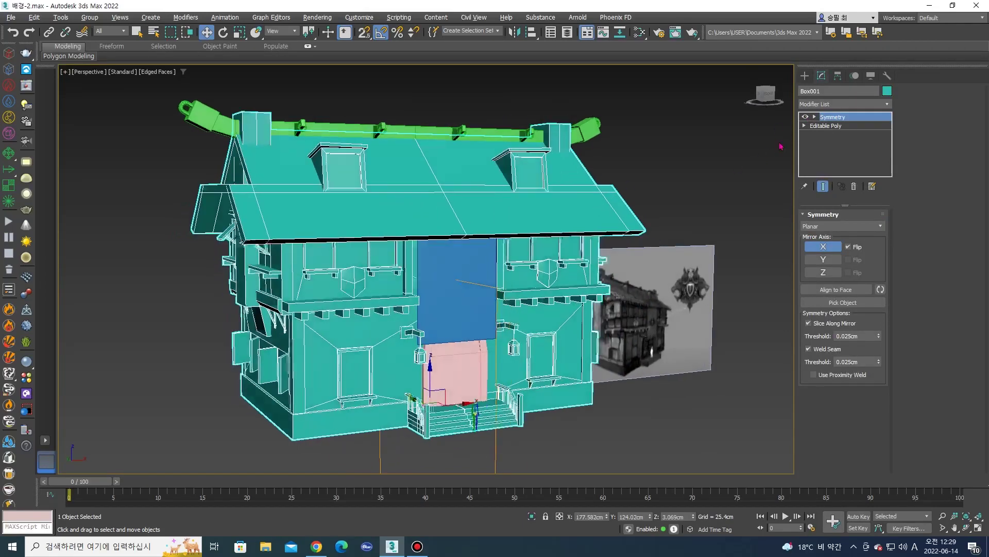
click(805, 117)
mouse_move(711, 170)
alt+middle_down()
mouse_move(731, 149)
mouse_move(818, 135)
alt+middle_up()
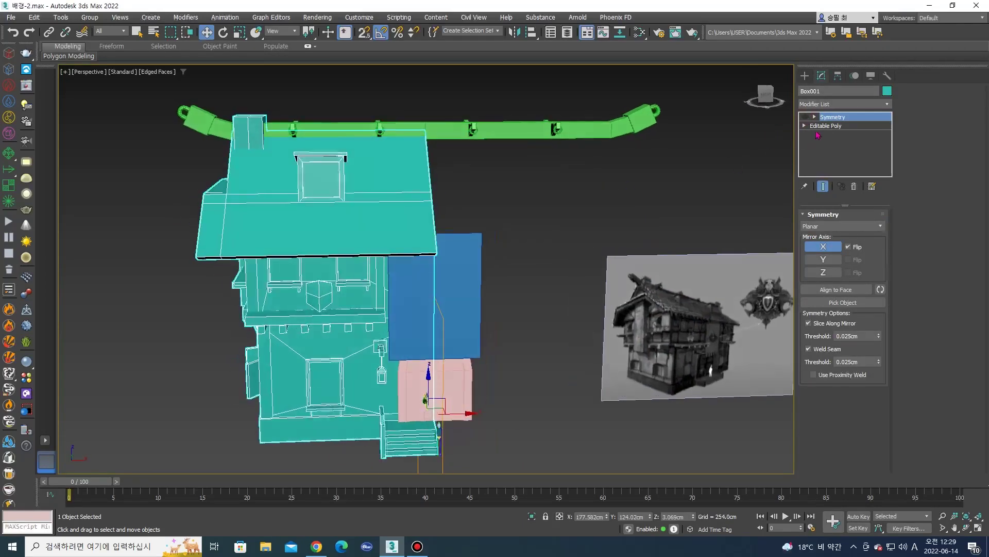
click(854, 186)
key(ctrl+z)
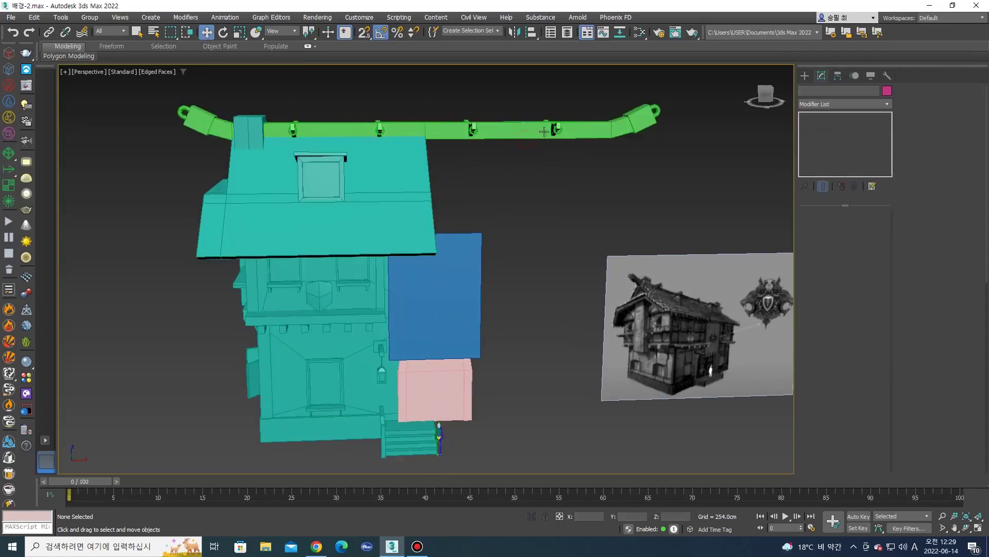
key(ctrl+z)
click(856, 187)
Reselect Box001 and pick the roof dormer in Element sub-object mode.
click(424, 227)
mouse_move(424, 225)
alt+middle_down()
mouse_move(450, 221)
mouse_move(423, 346)
alt+middle_up()
scroll(423, 346, up, 3)
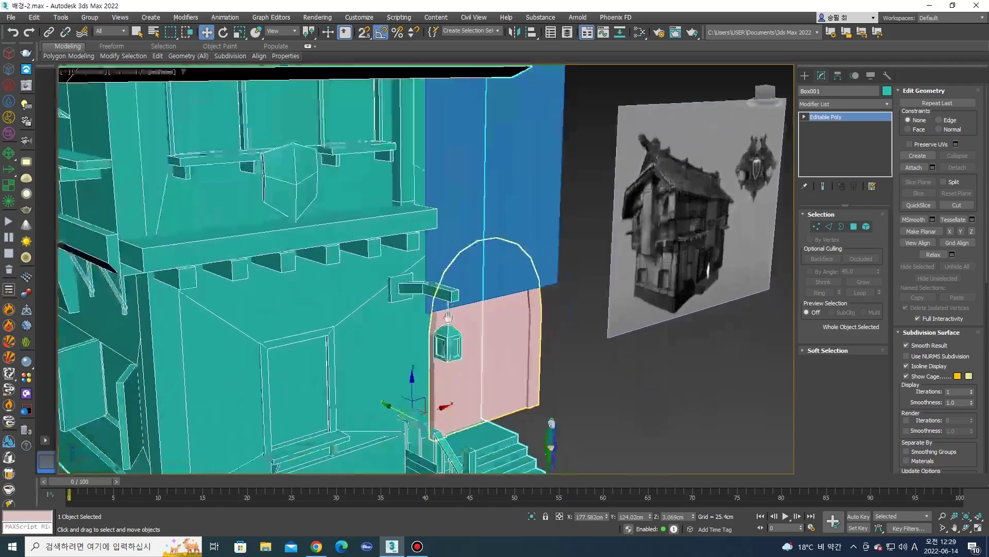
scroll(428, 334, up, 2)
scroll(466, 362, down, 4)
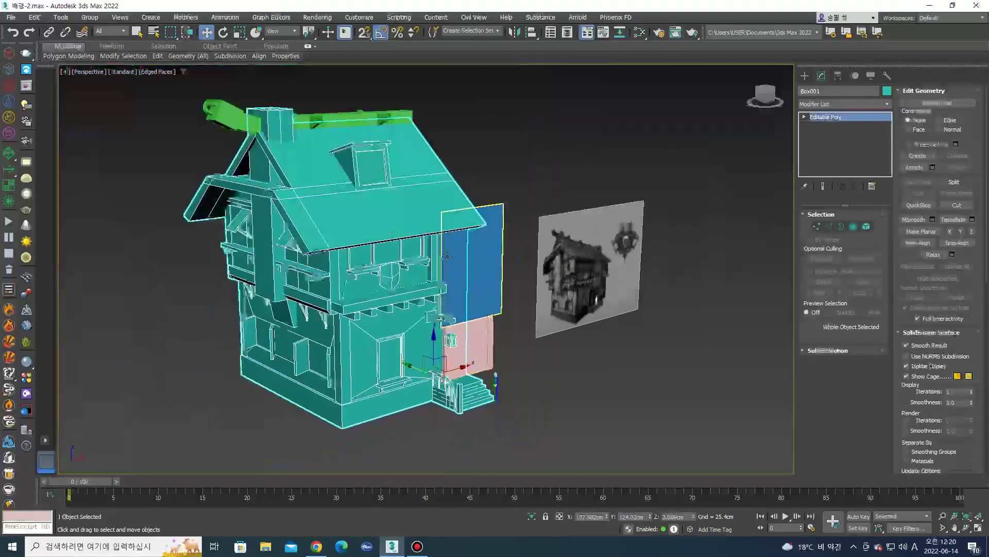
middle_drag(531, 145, 556, 153)
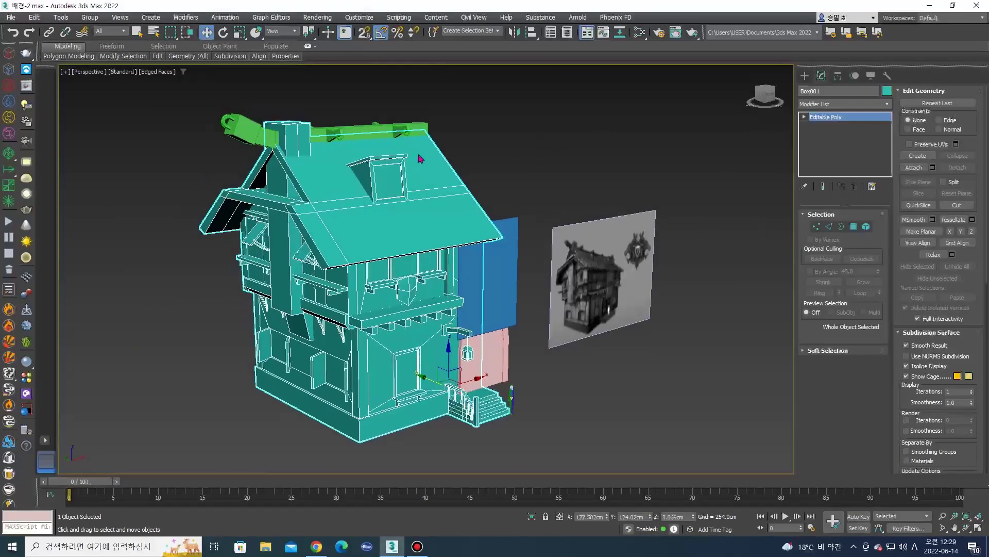
key(5)
click(391, 173)
Detach the dormer cap and the dormer body as separate objects.
scroll(389, 167, up, 3)
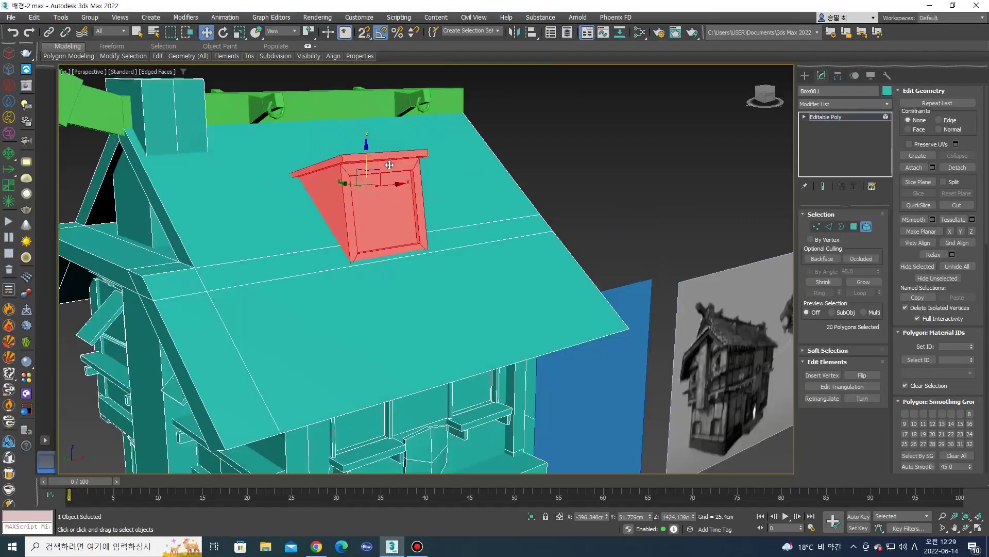
click(396, 153)
click(957, 167)
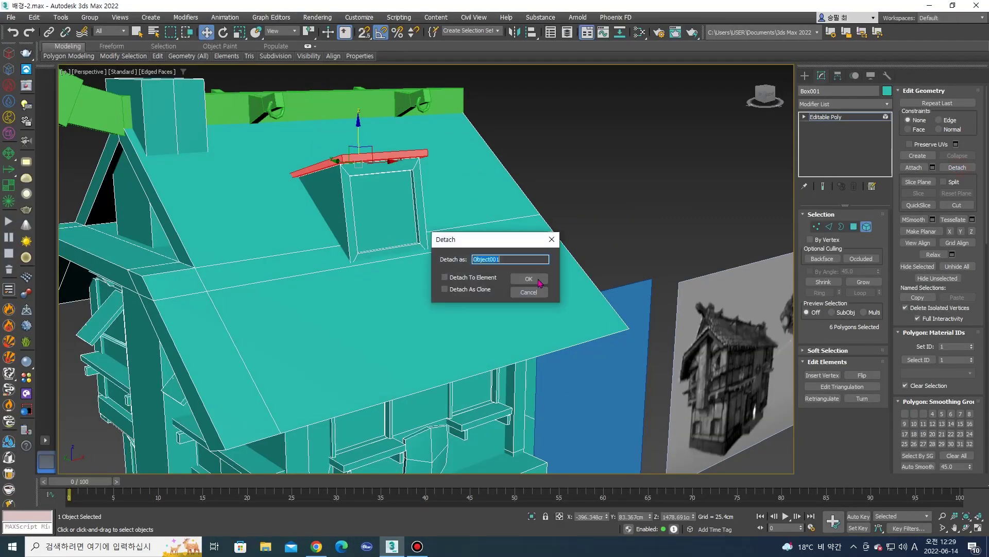
click(529, 291)
click(434, 223)
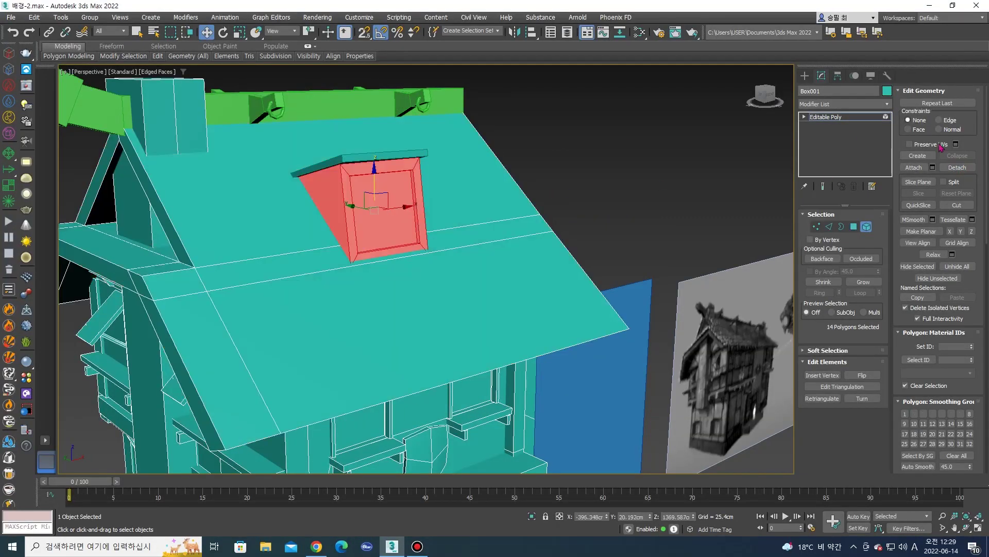
click(959, 172)
click(529, 278)
Detach the main roof and the chimney pillar as separate objects.
click(227, 257)
mouse_move(529, 278)
alt+middle_down()
mouse_move(227, 258)
mouse_move(268, 262)
alt+middle_up()
click(957, 167)
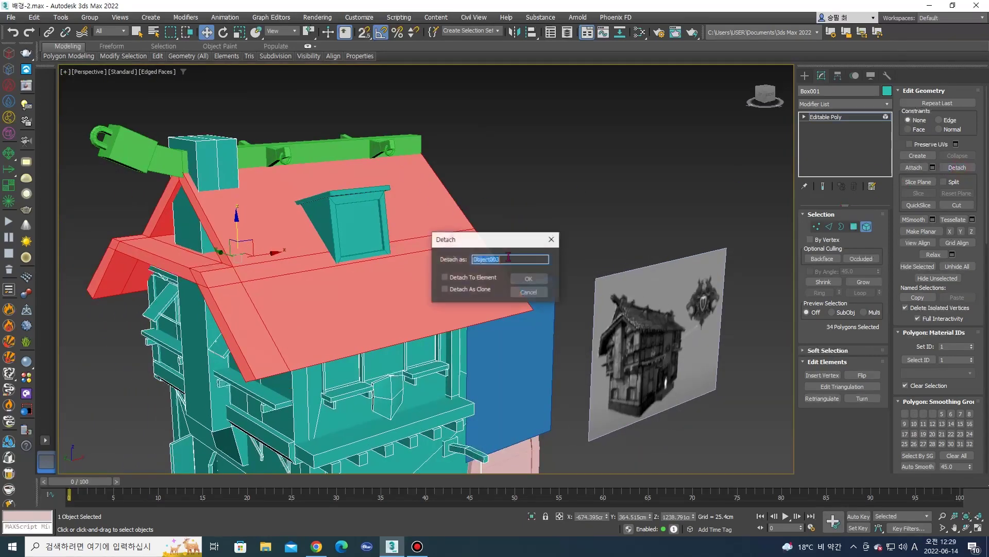
click(536, 279)
click(203, 231)
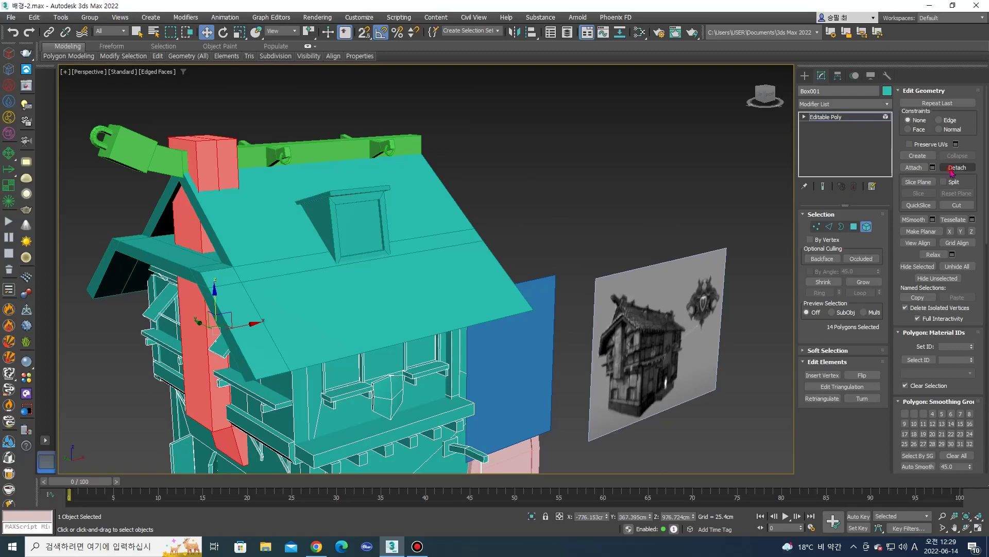
click(957, 168)
click(529, 278)
Select the outer wall element and begin detaching it.
alt+middle_drag(351, 224, 357, 245)
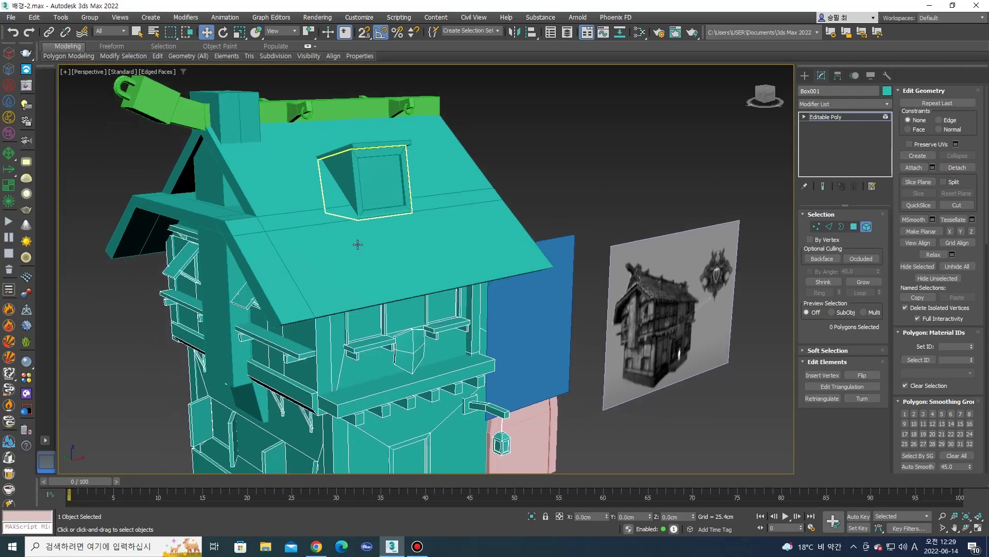
click(354, 324)
alt+middle_drag(354, 324, 386, 310)
click(957, 167)
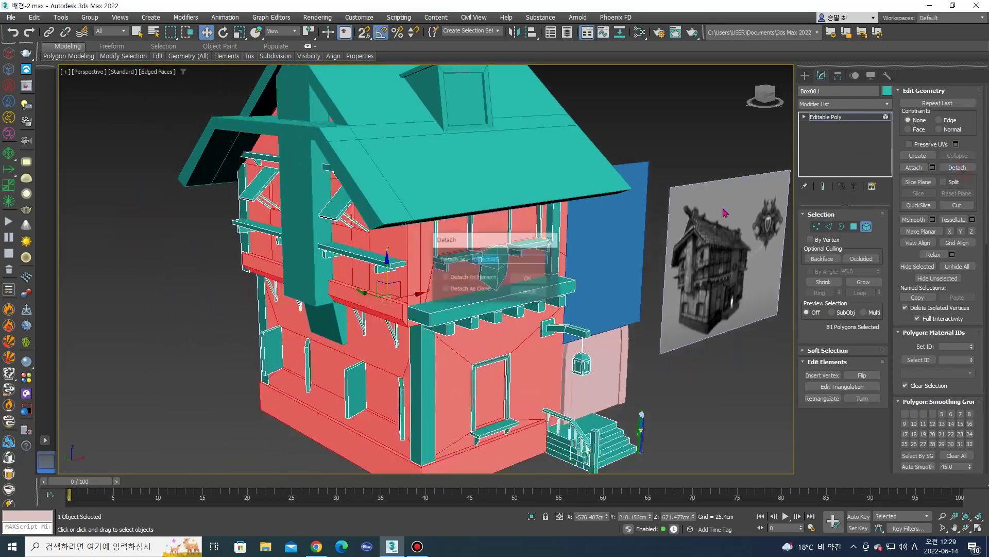
Finish detaching the outer walls, then detach the balcony ledge and a small ledge.
click(531, 281)
click(490, 299)
click(946, 171)
click(530, 281)
scroll(457, 245, up, 3)
click(457, 245)
click(957, 167)
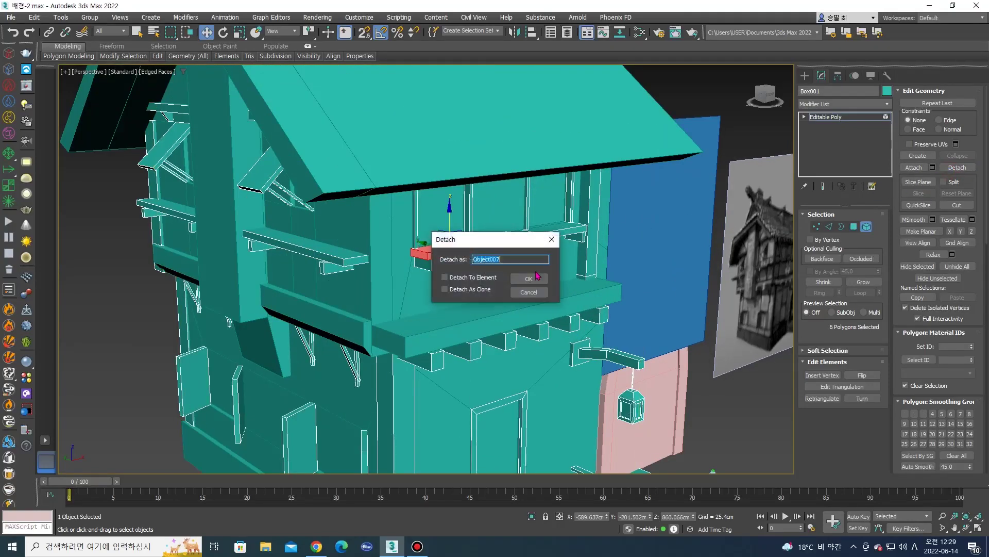
click(536, 279)
Detach a 12-polygon element, another small ledge and a pair of vertical posts.
click(507, 265)
click(957, 168)
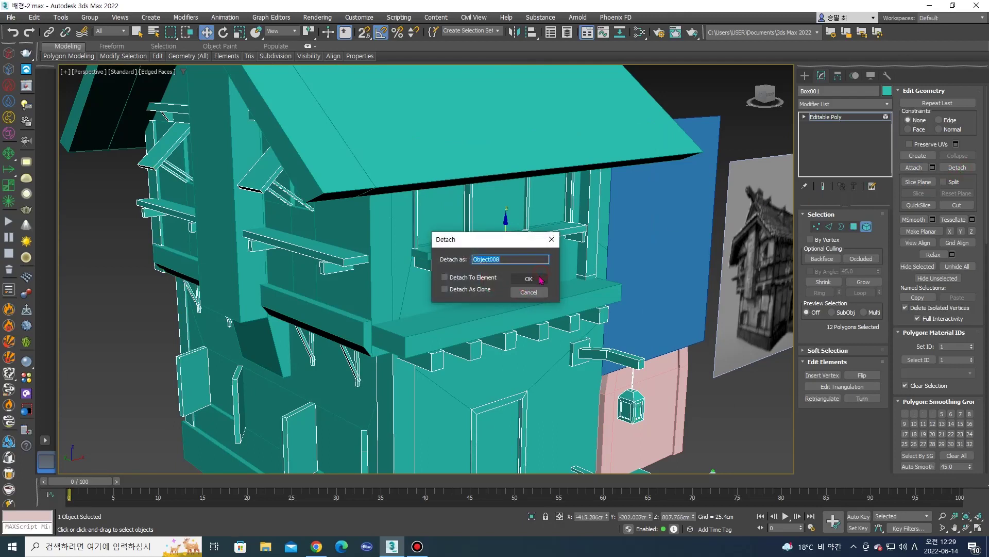
click(541, 280)
click(554, 230)
click(957, 167)
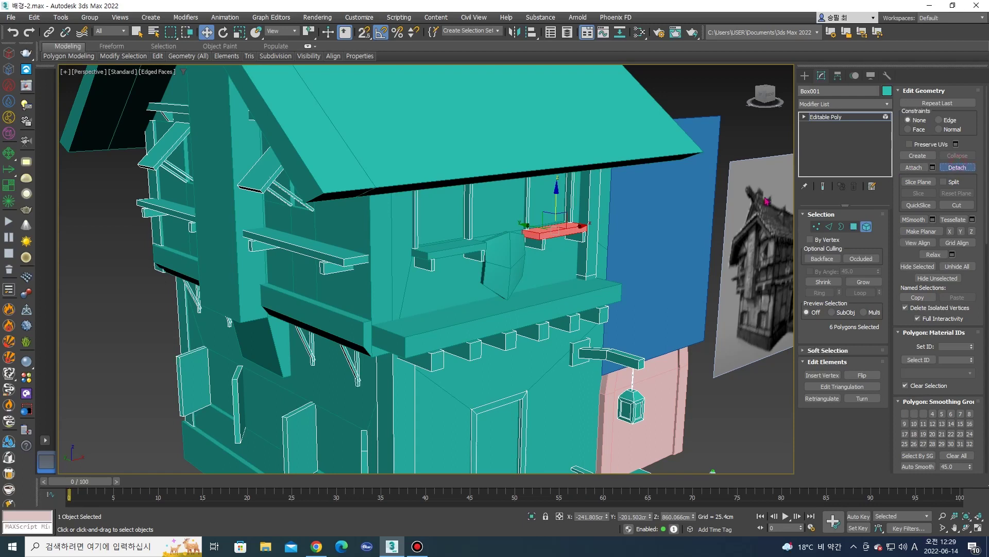
click(539, 279)
click(528, 222)
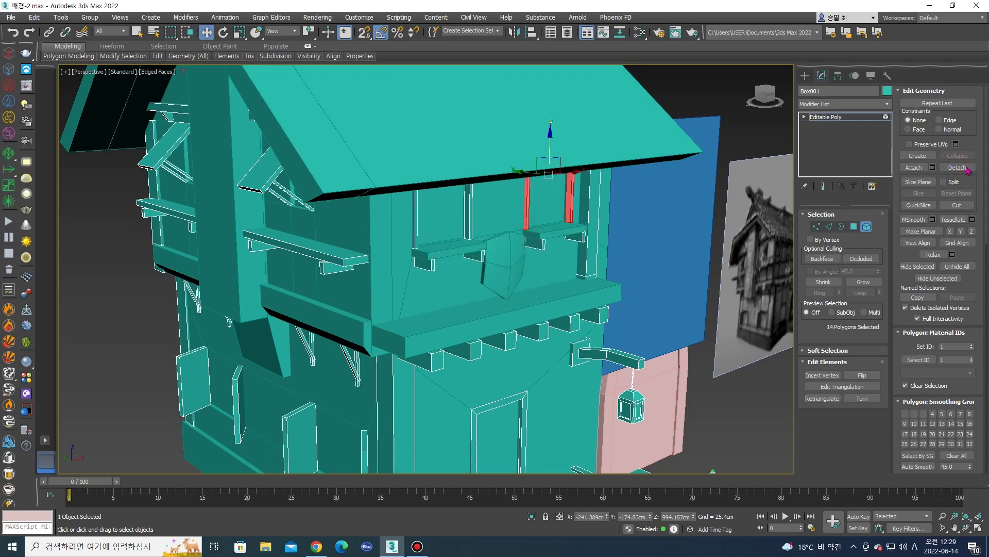
click(957, 168)
click(539, 280)
Detach two more vertical posts, a small ledge block and a left ledge block.
click(469, 229)
click(957, 168)
key(Return)
click(474, 254)
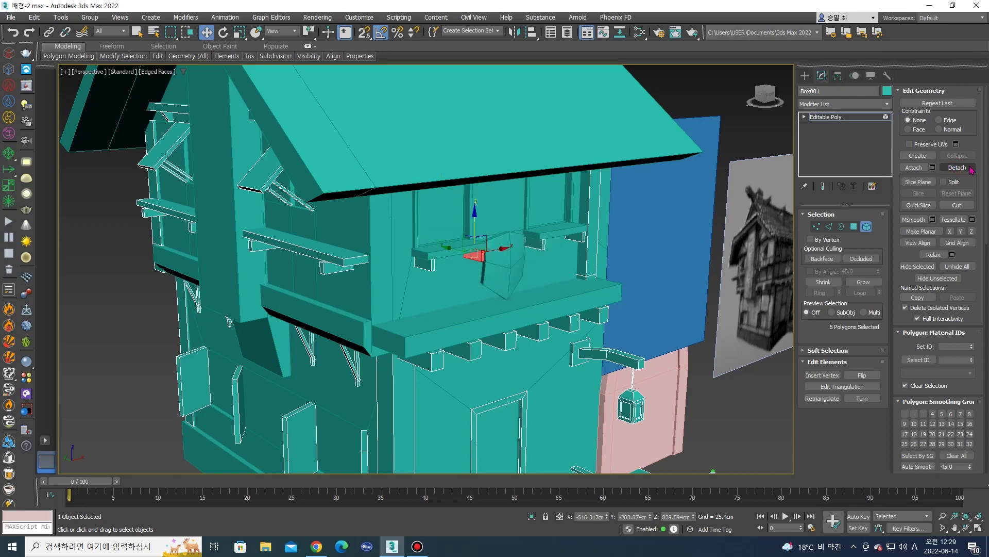
click(936, 168)
click(539, 278)
click(422, 265)
click(957, 167)
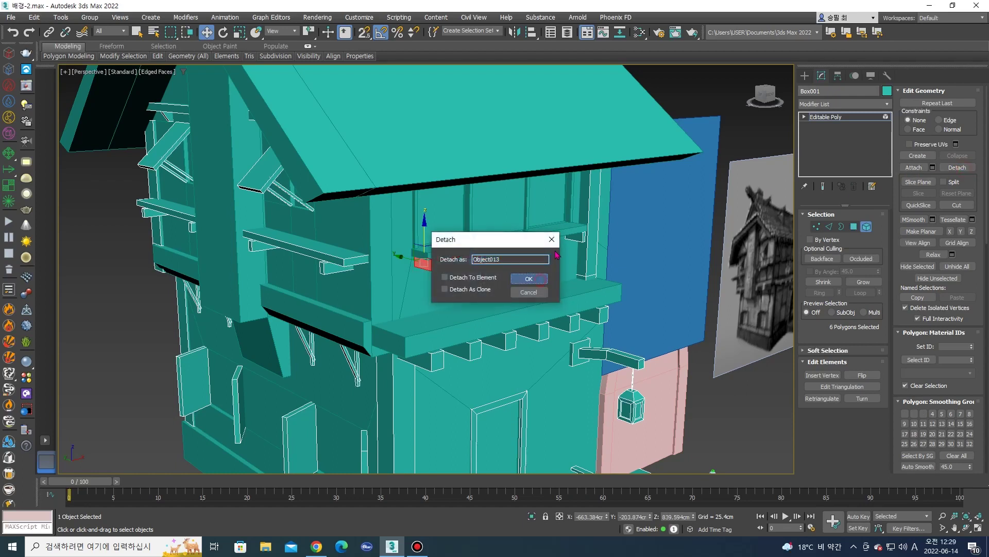
click(536, 279)
Detach a small post, a small block and the vertical post beside the window.
click(577, 238)
click(957, 167)
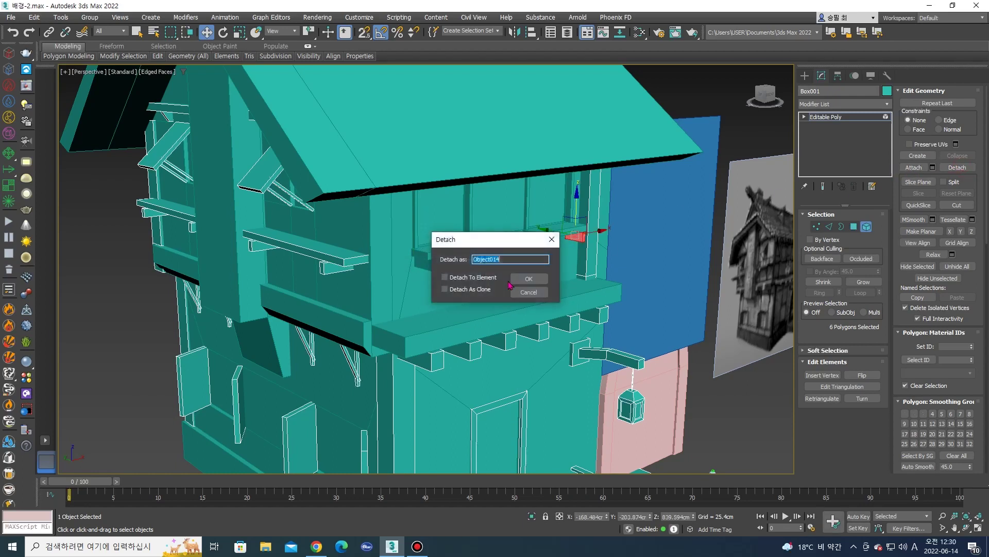
key(Return)
click(546, 243)
click(957, 168)
key(Return)
click(587, 237)
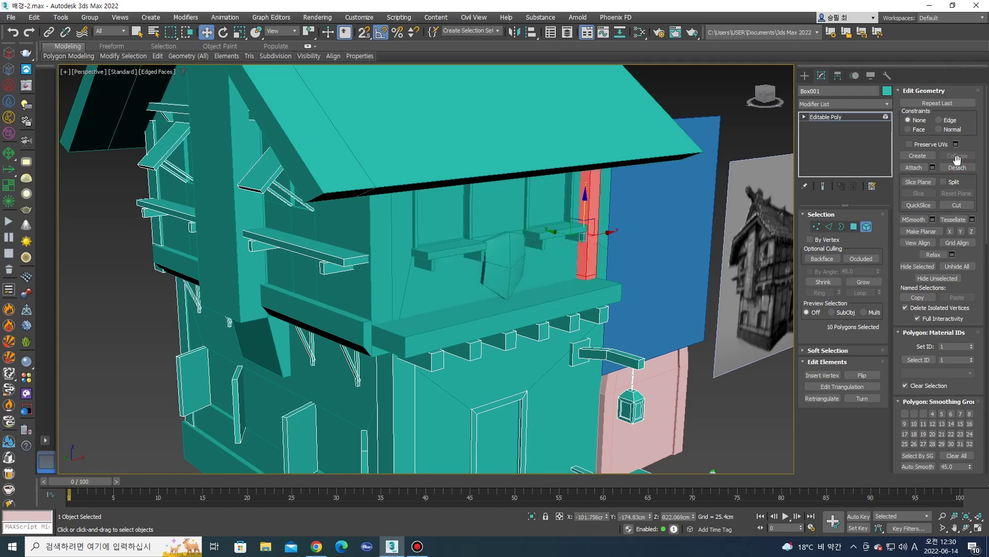
click(957, 167)
key(Return)
Detach the first three beam-end blocks under the balcony.
click(597, 311)
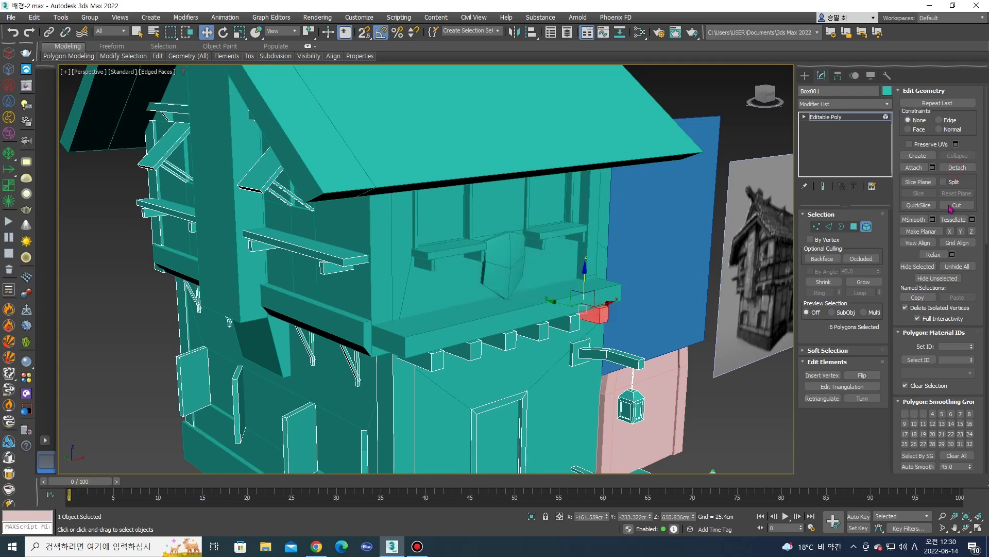
click(957, 167)
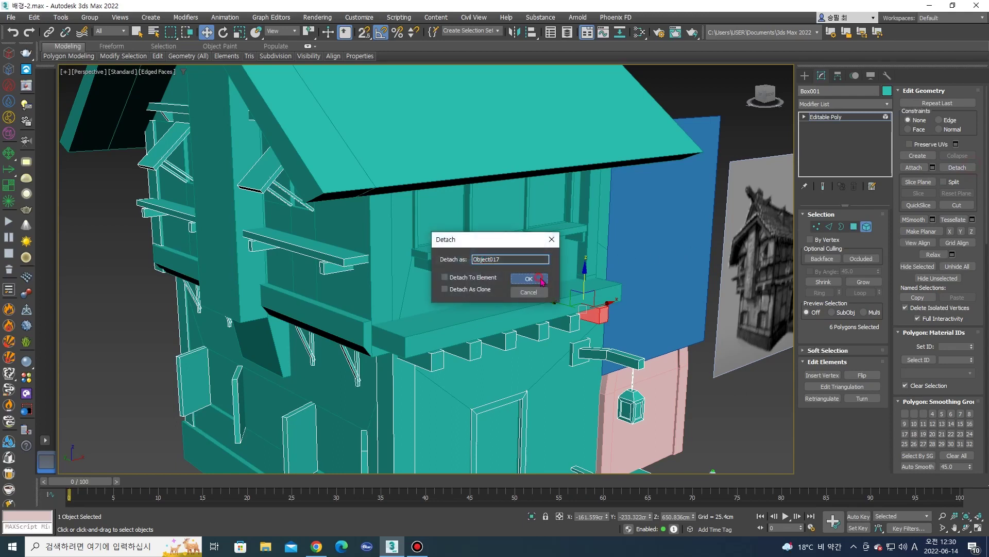
click(529, 278)
click(565, 322)
click(954, 170)
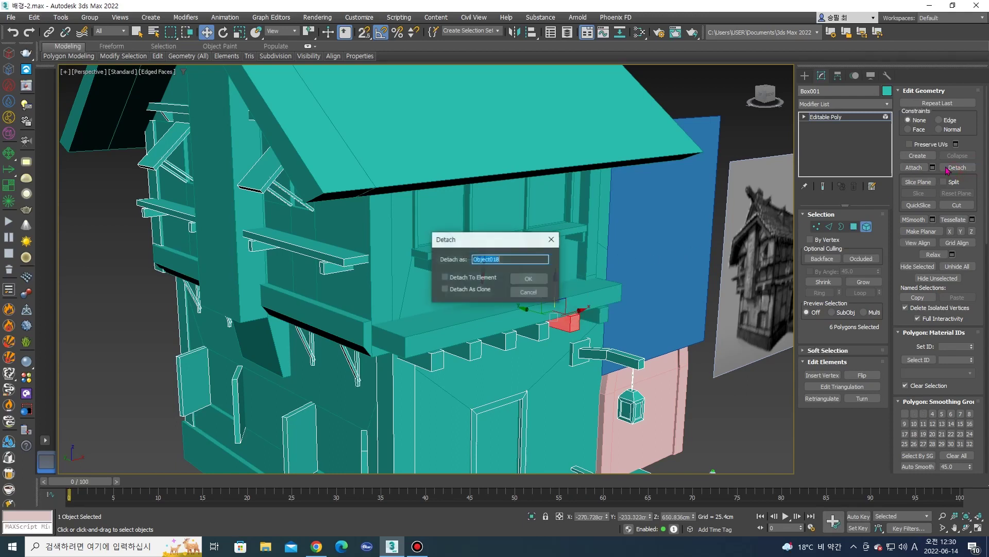
click(531, 277)
click(538, 329)
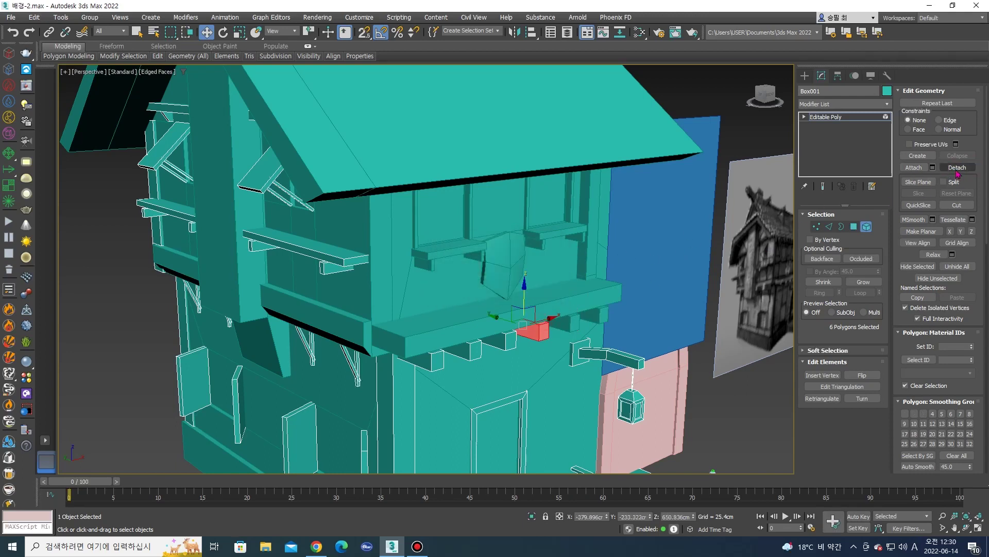
click(957, 168)
click(529, 278)
Detach the last three beam-end blocks under the balcony and select the wall pillar.
click(491, 339)
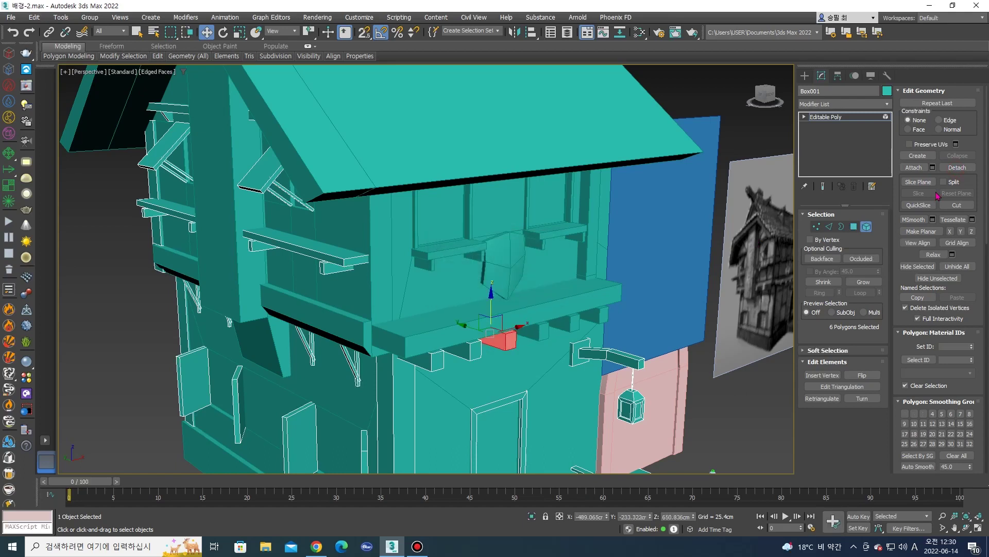
click(959, 168)
click(534, 279)
click(466, 346)
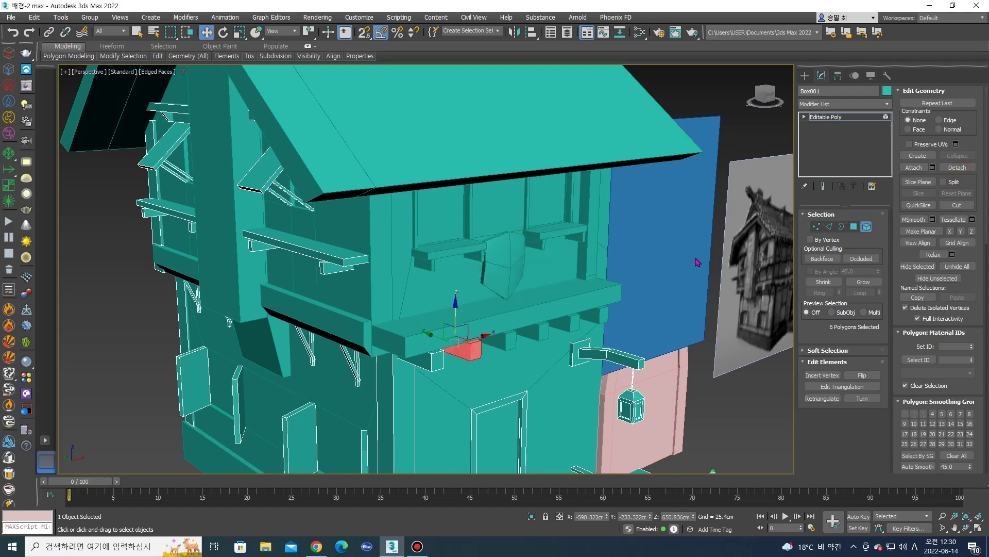
click(957, 168)
click(536, 279)
click(424, 359)
click(957, 168)
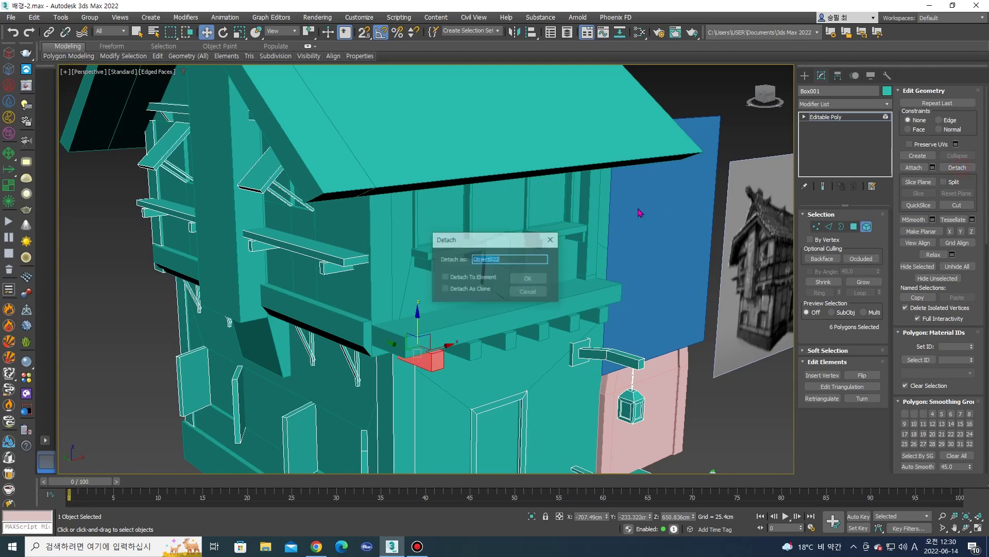
click(534, 279)
click(381, 380)
scroll(381, 380, up, 3)
Detach the wall pillar, the door frame and the bench below the window.
click(970, 171)
click(536, 278)
click(466, 329)
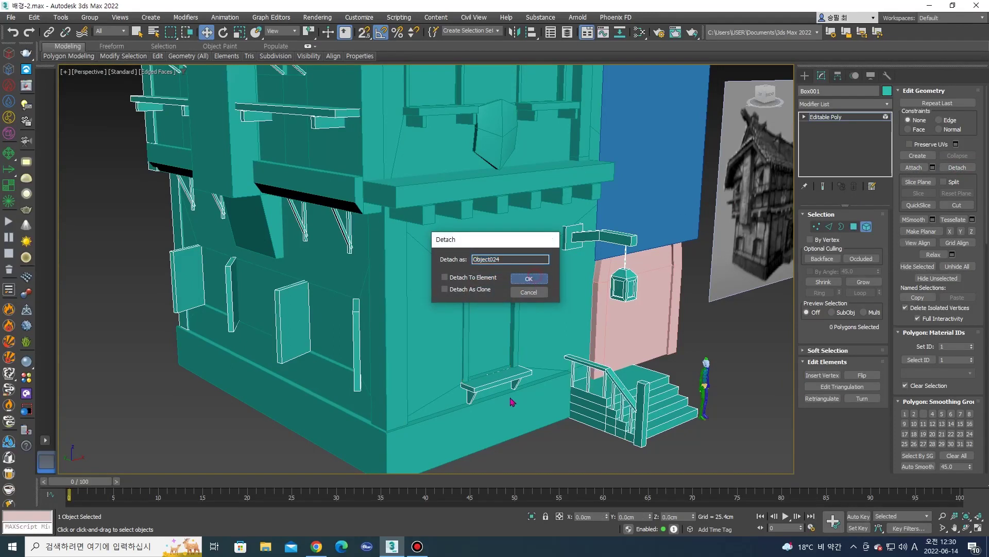
click(534, 278)
click(502, 376)
click(957, 167)
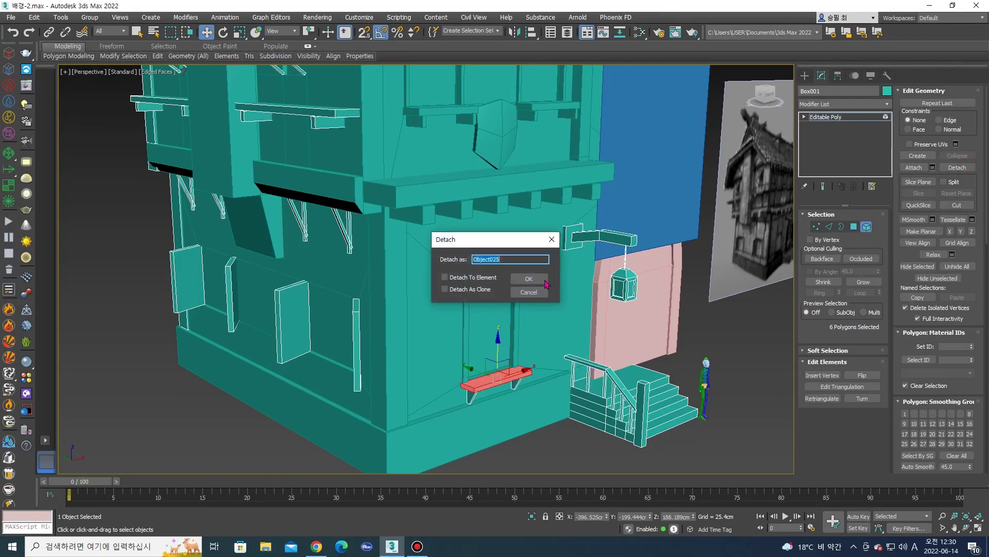
click(541, 280)
Detach the window sill and the lower sill piece.
click(516, 384)
click(957, 167)
click(530, 282)
click(470, 396)
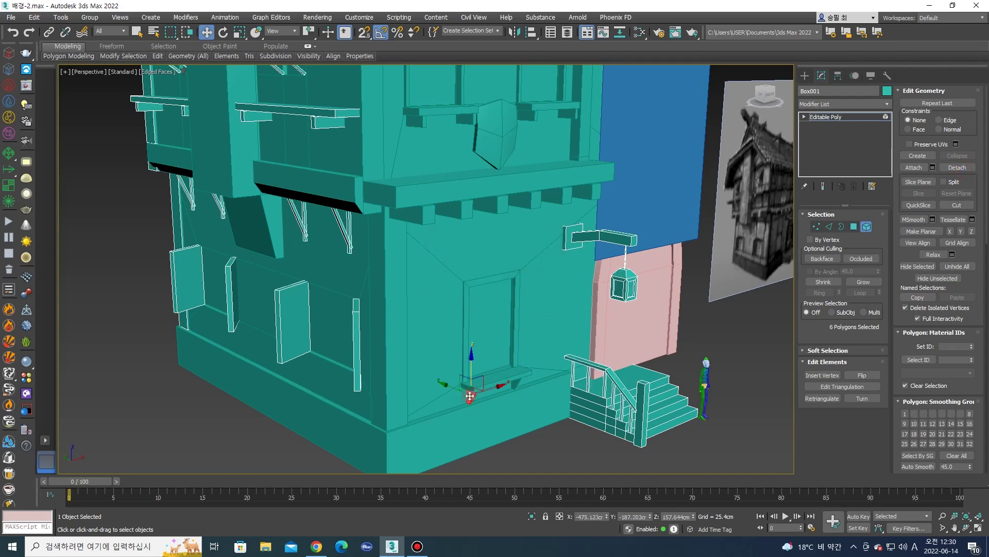
click(957, 167)
click(534, 282)
Detach the hanging-sign wall bracket piece and its bracket arm.
click(572, 238)
click(958, 168)
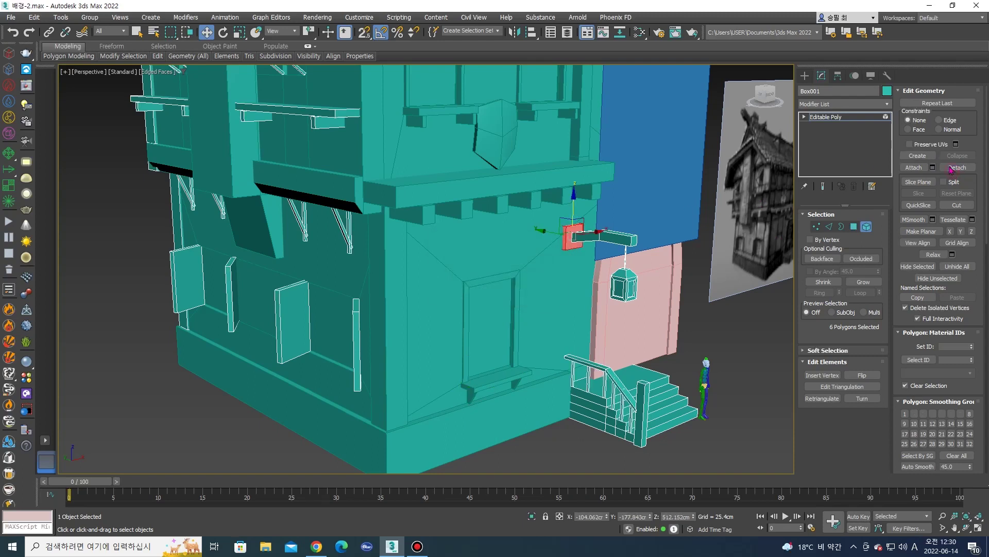
click(533, 282)
click(611, 237)
click(957, 167)
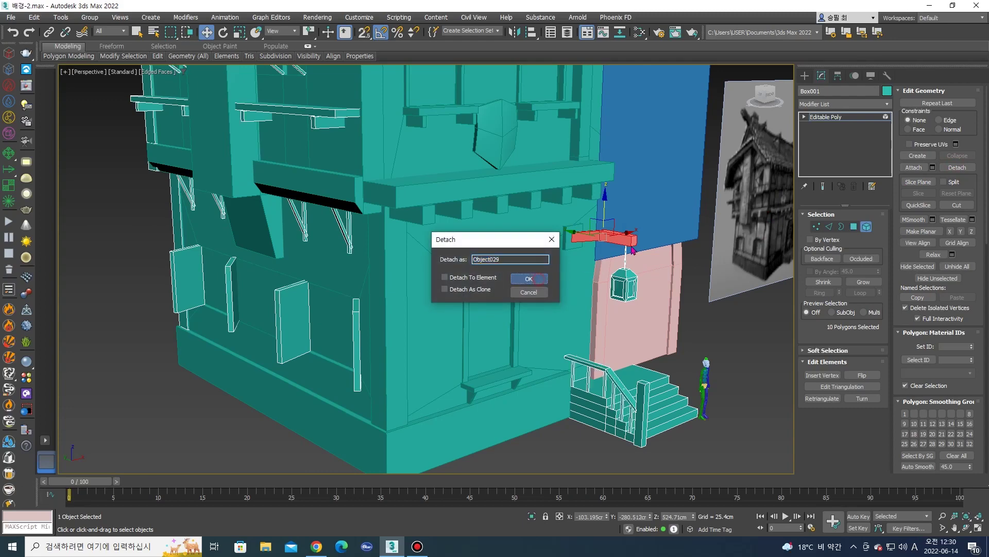
click(529, 279)
scroll(618, 266, up, 3)
scroll(608, 274, up, 3)
Detach the lantern's hanging rope, then select the lantern and begin detaching it.
click(606, 270)
scroll(619, 265, up, 3)
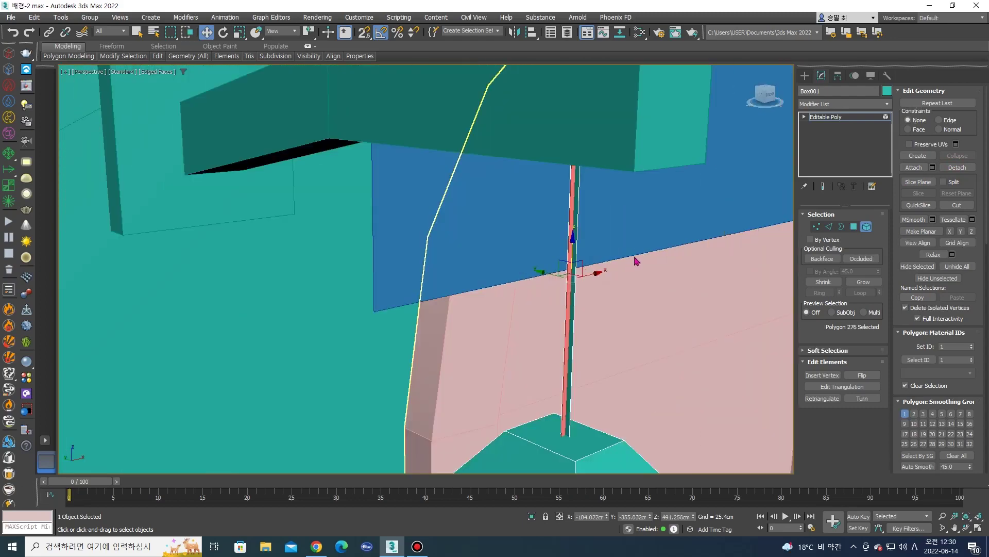
click(529, 279)
click(574, 275)
click(957, 167)
click(528, 277)
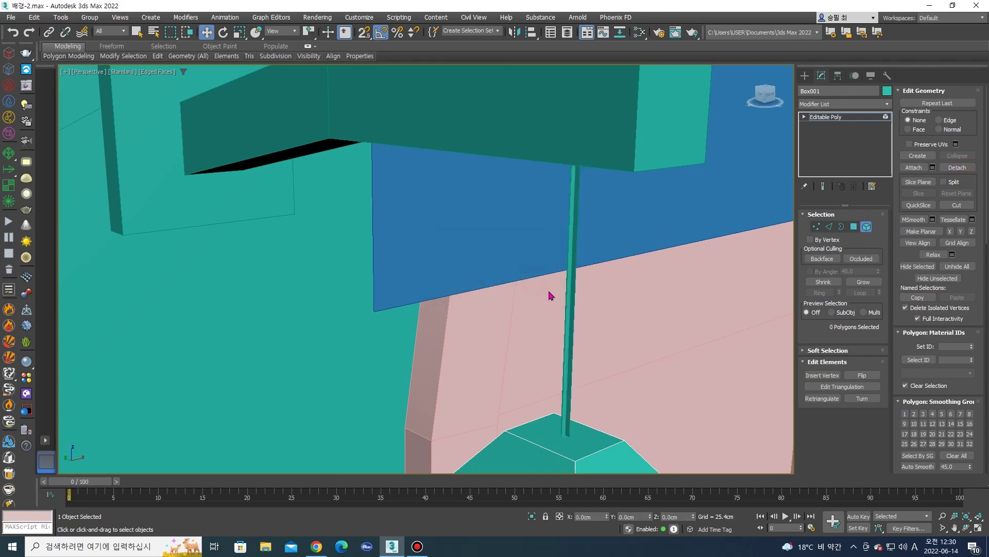
scroll(552, 292, down, 5)
click(546, 335)
click(958, 167)
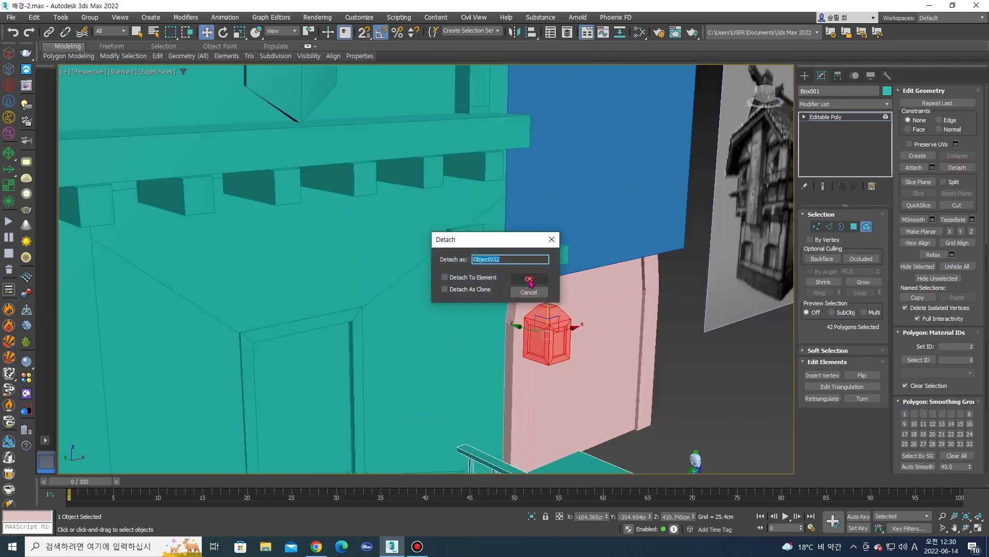
Finish the lantern detach, then detach the staircase and handrail as separate objects.
click(530, 284)
scroll(547, 334, down, 4)
click(548, 336)
click(958, 168)
click(529, 279)
click(477, 326)
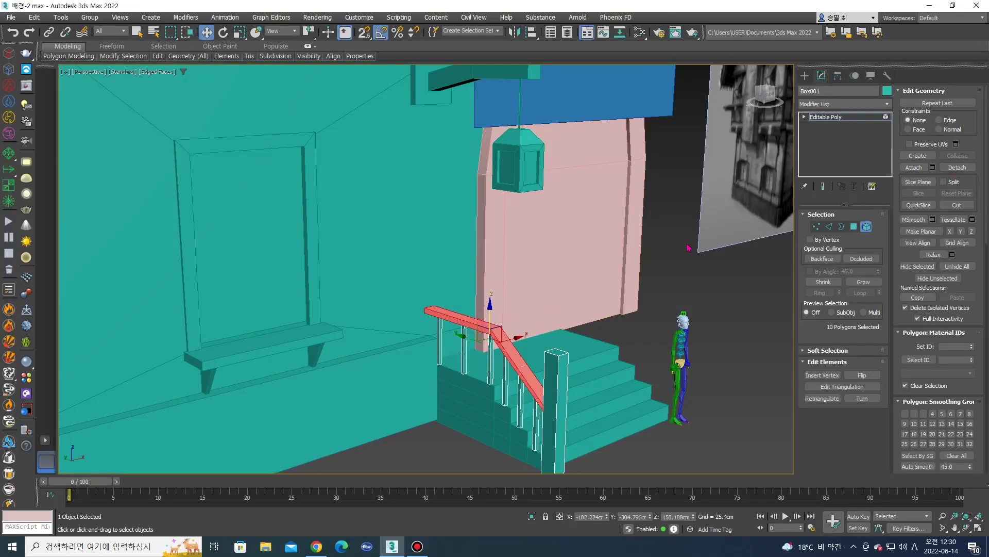
click(957, 168)
click(528, 279)
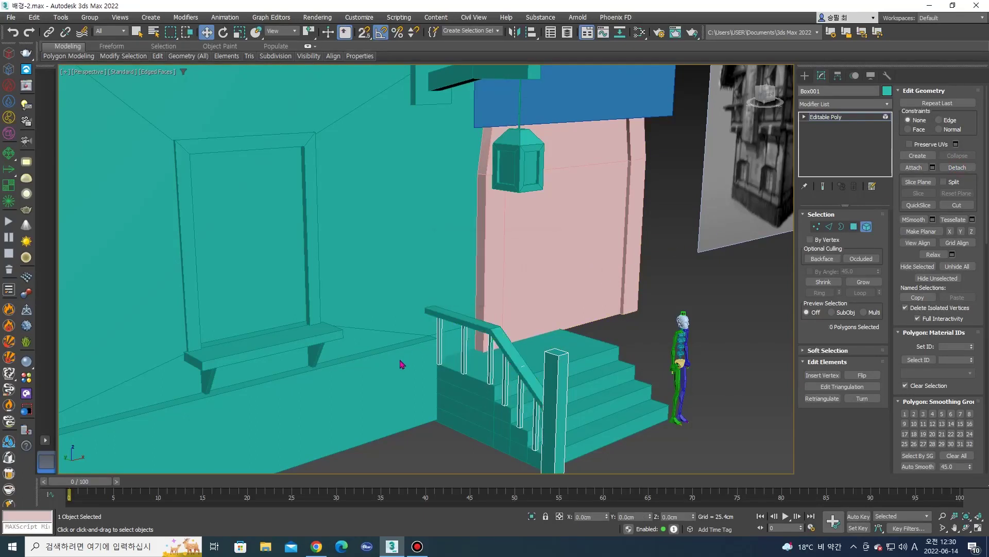
Detach the first three stair balusters as separate objects.
scroll(433, 356, up, 3)
click(456, 336)
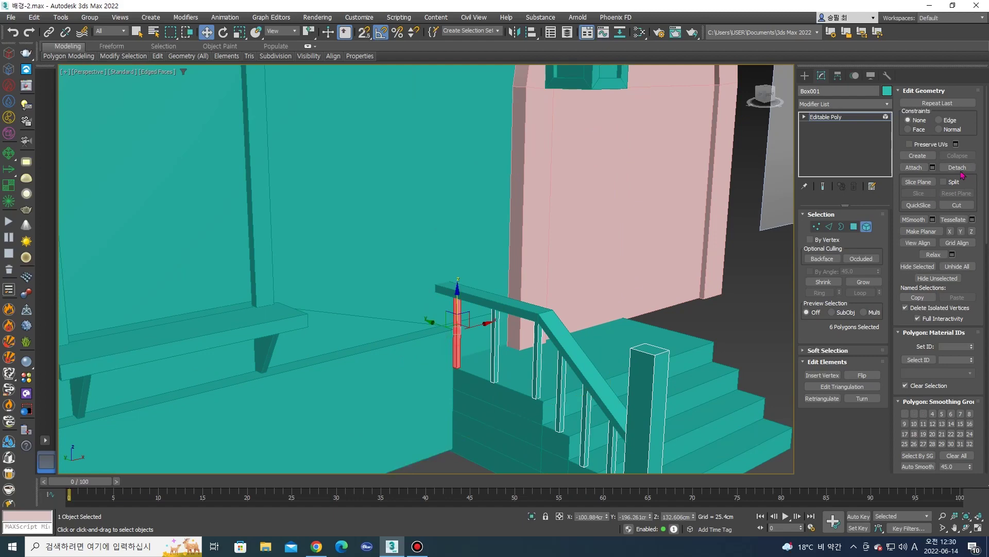
click(958, 168)
click(529, 279)
scroll(511, 304, down, 3)
click(503, 300)
click(959, 168)
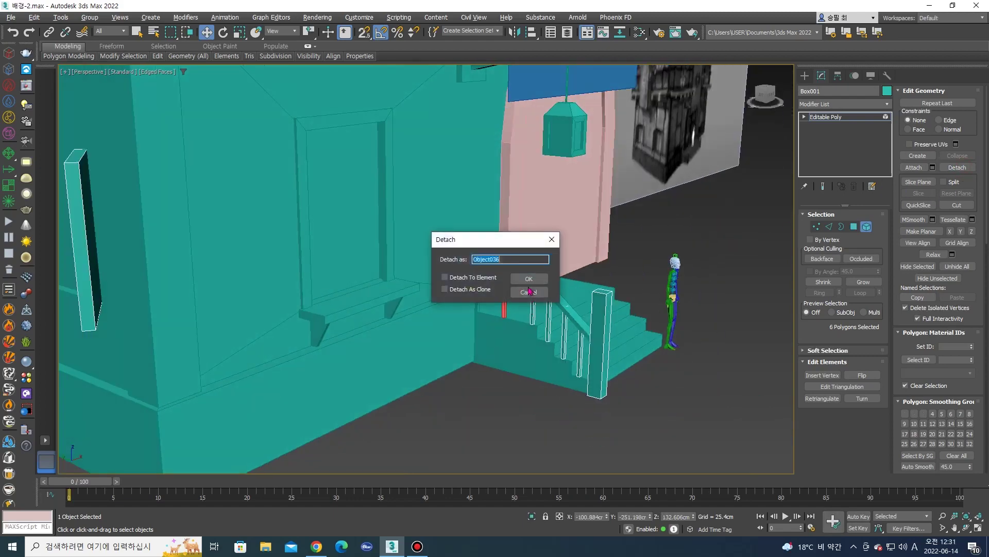
click(529, 279)
click(533, 310)
click(958, 168)
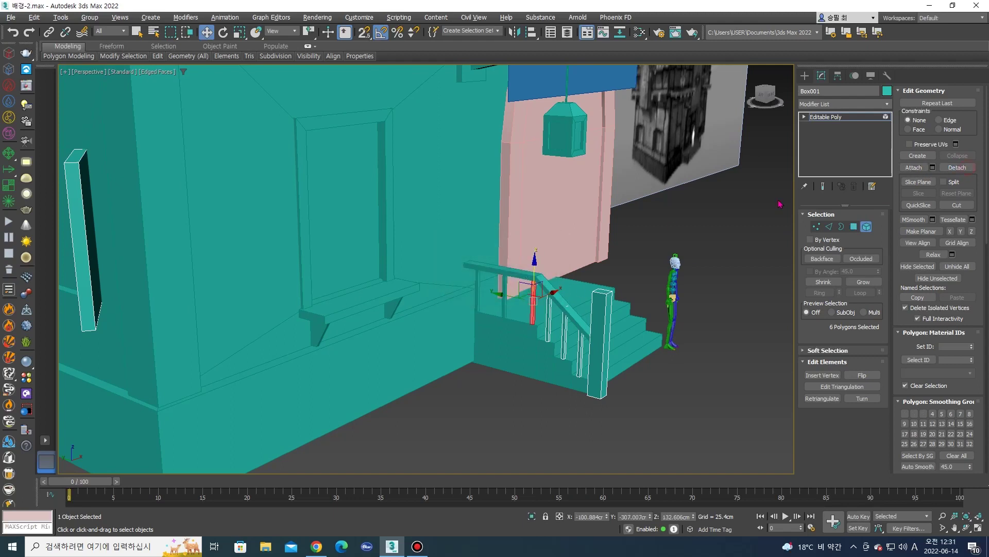
click(529, 279)
Detach the next three balusters down the rail as separate objects.
click(548, 321)
click(953, 168)
click(529, 279)
click(565, 336)
click(957, 168)
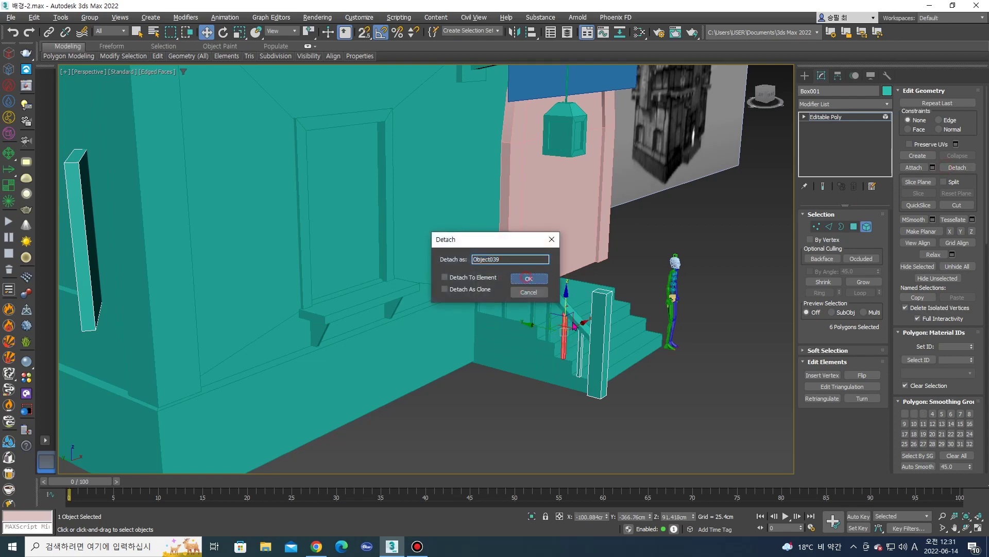
click(529, 278)
click(579, 351)
click(950, 168)
click(529, 279)
Detach the tall corner post as its own object.
click(594, 312)
click(954, 168)
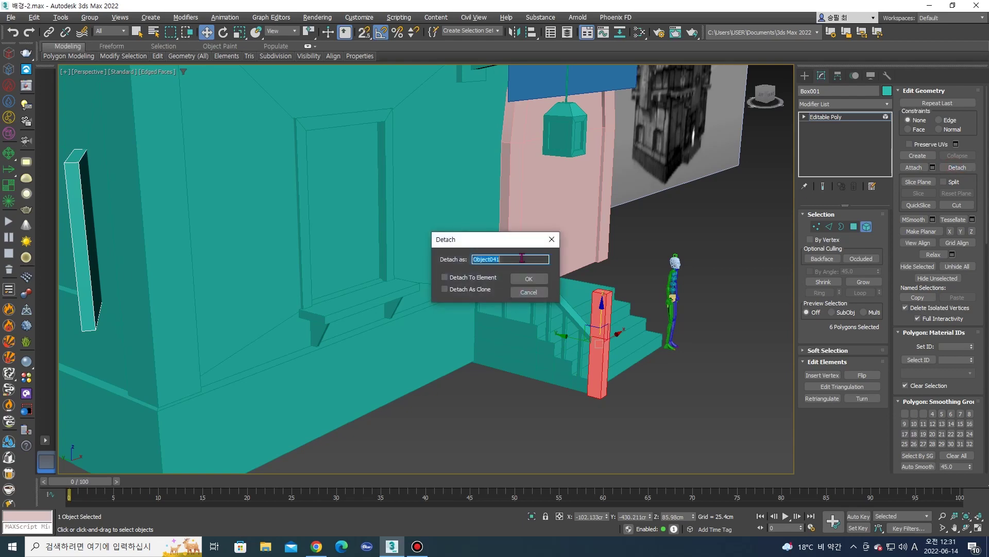
click(529, 279)
alt+middle_drag(529, 279, 519, 297)
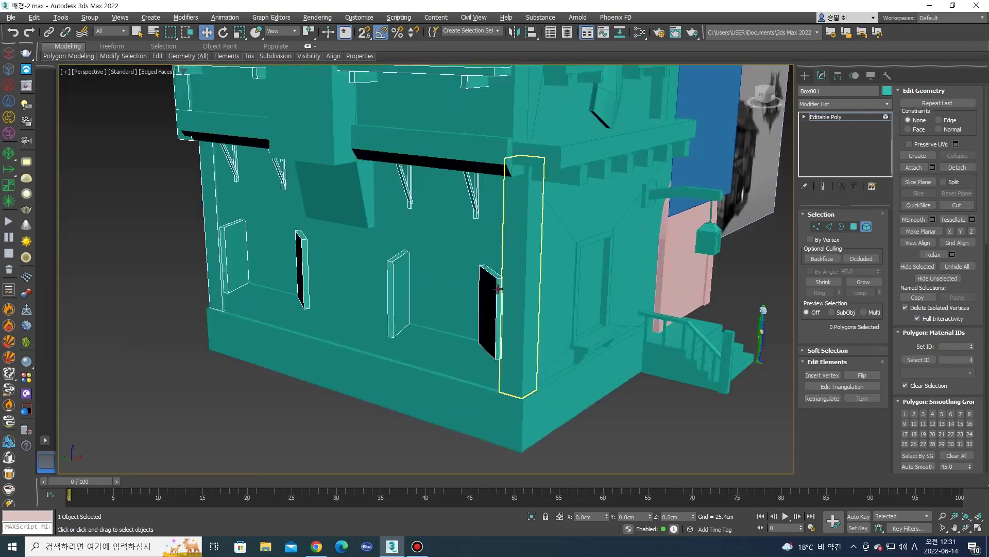
Detach the four side-wall window shutters as separate objects.
click(498, 289)
click(958, 168)
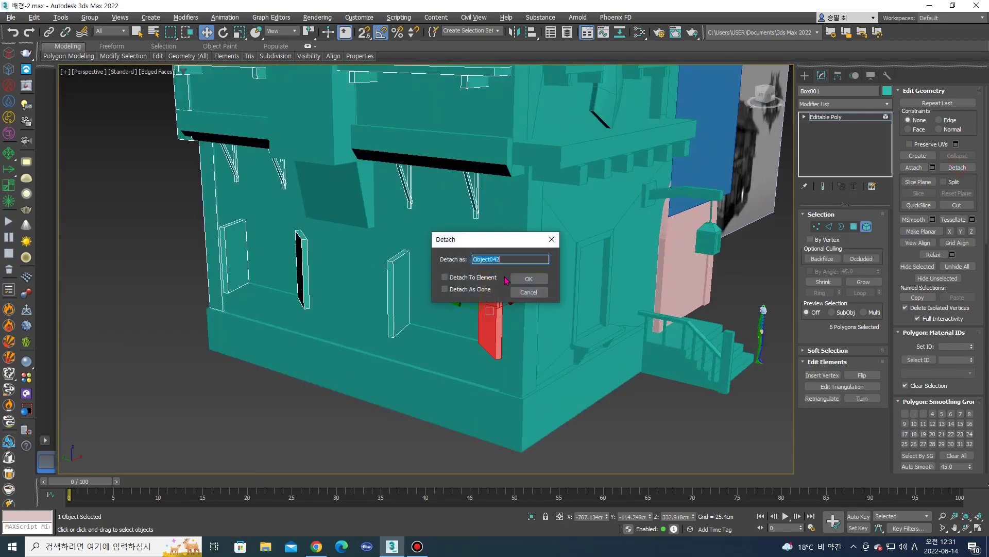
click(523, 280)
click(402, 289)
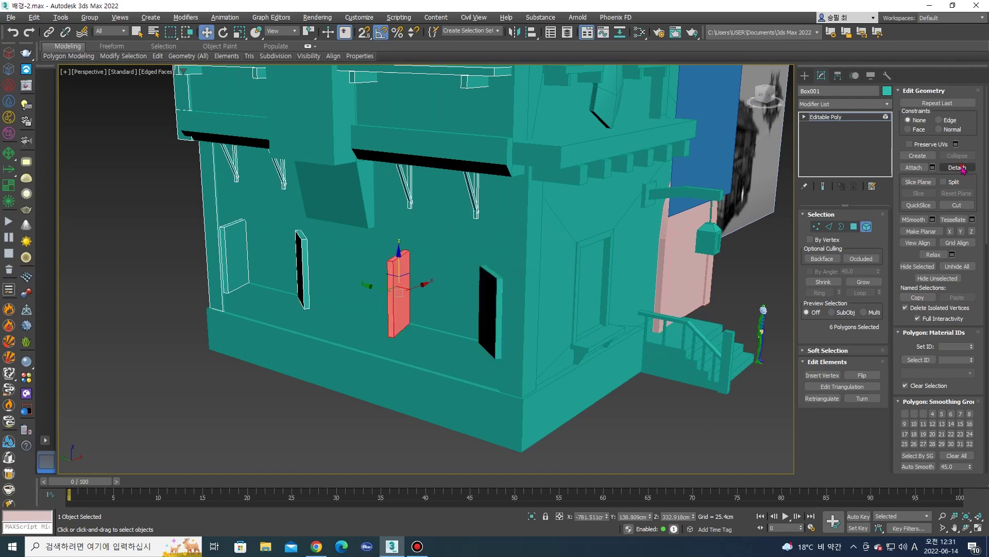
click(957, 167)
click(545, 279)
click(300, 259)
click(958, 170)
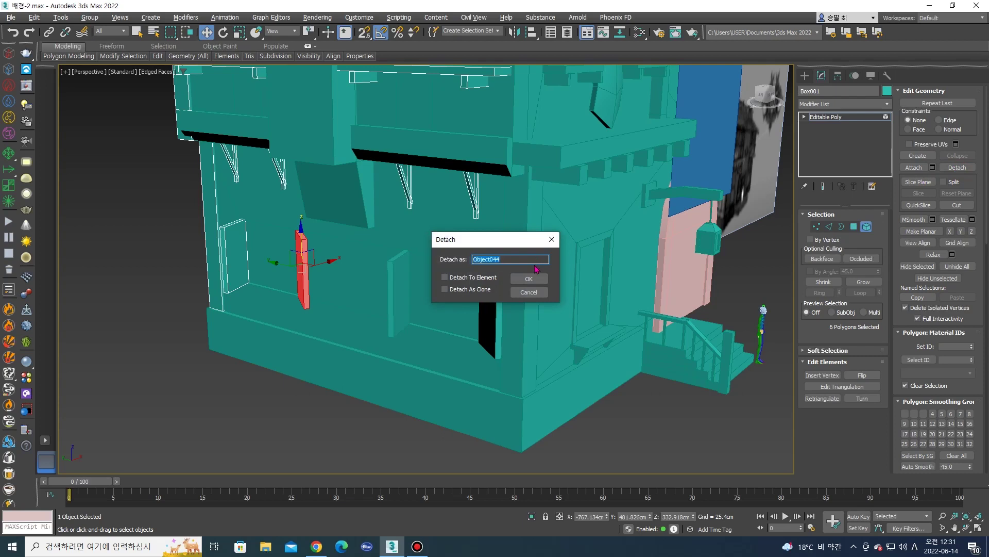
click(538, 280)
click(229, 264)
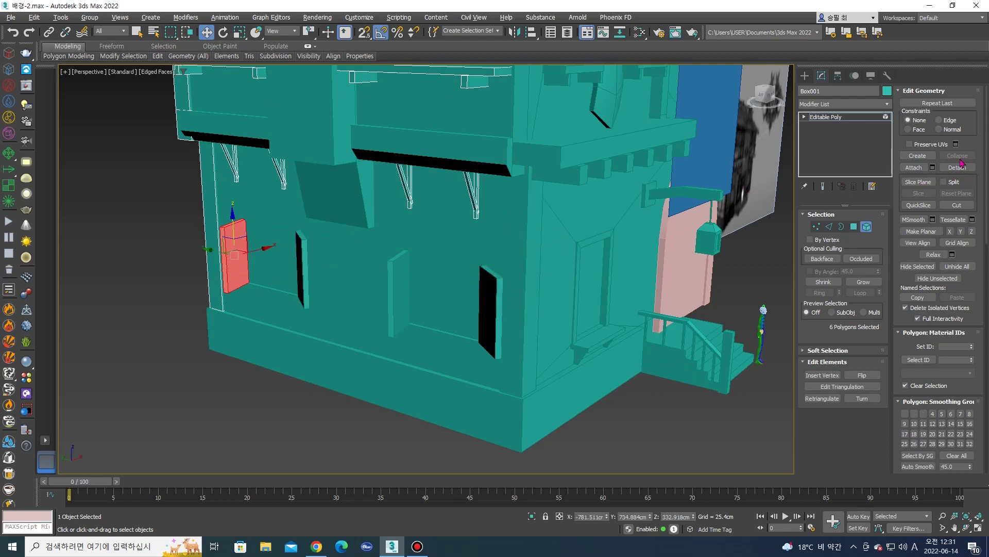
click(957, 168)
click(531, 279)
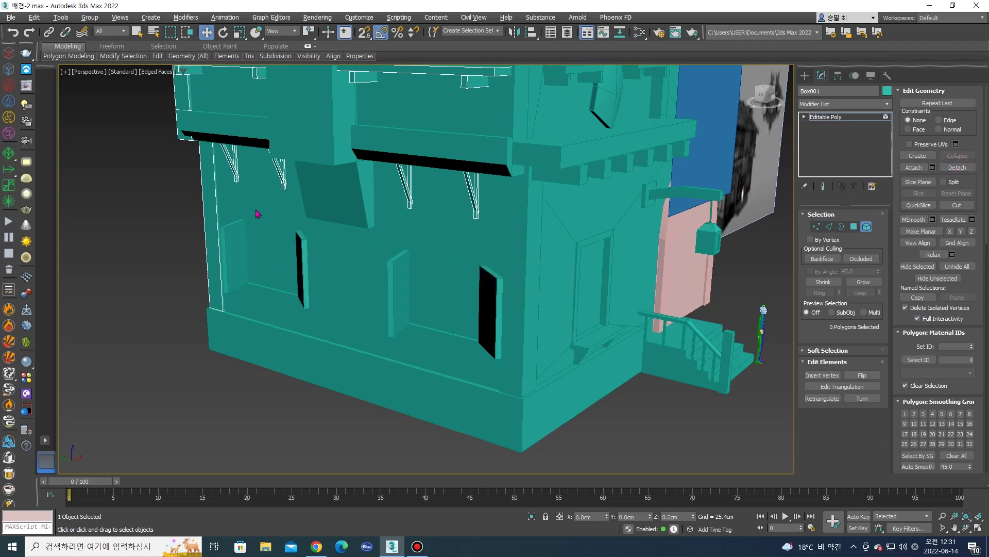
Detach the left vertical pillar, an eave bracket strut and its vertical bracket piece.
click(217, 217)
click(967, 170)
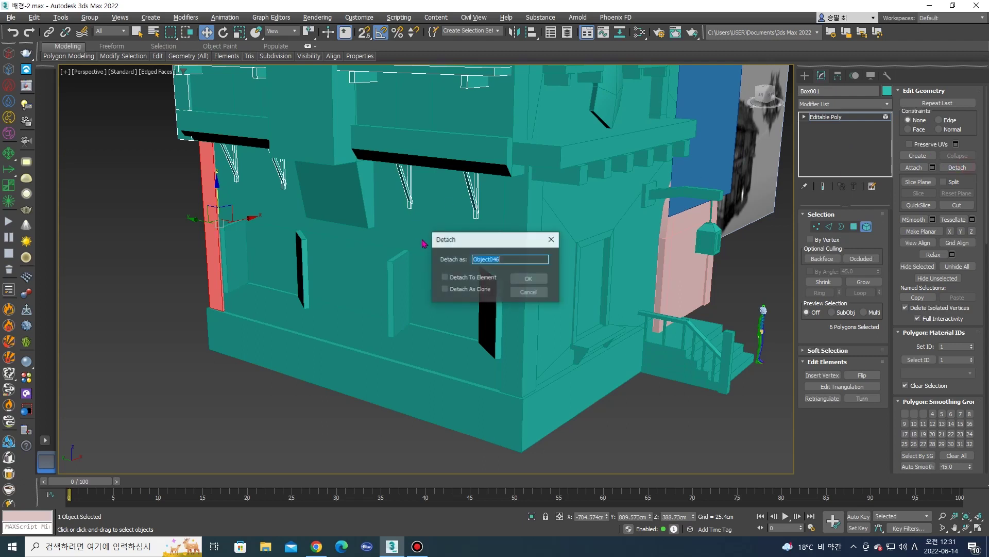
click(531, 278)
click(471, 206)
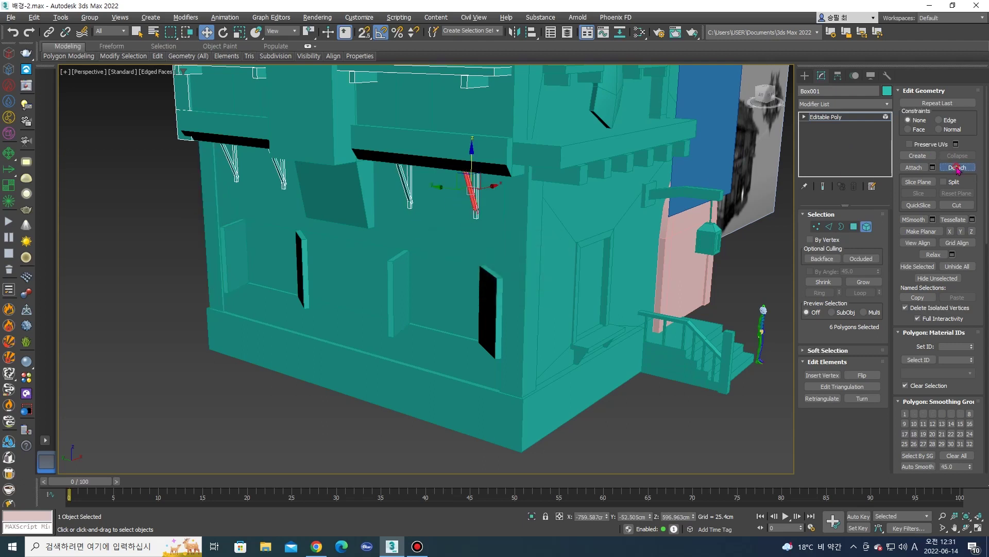
click(957, 168)
click(531, 279)
click(476, 203)
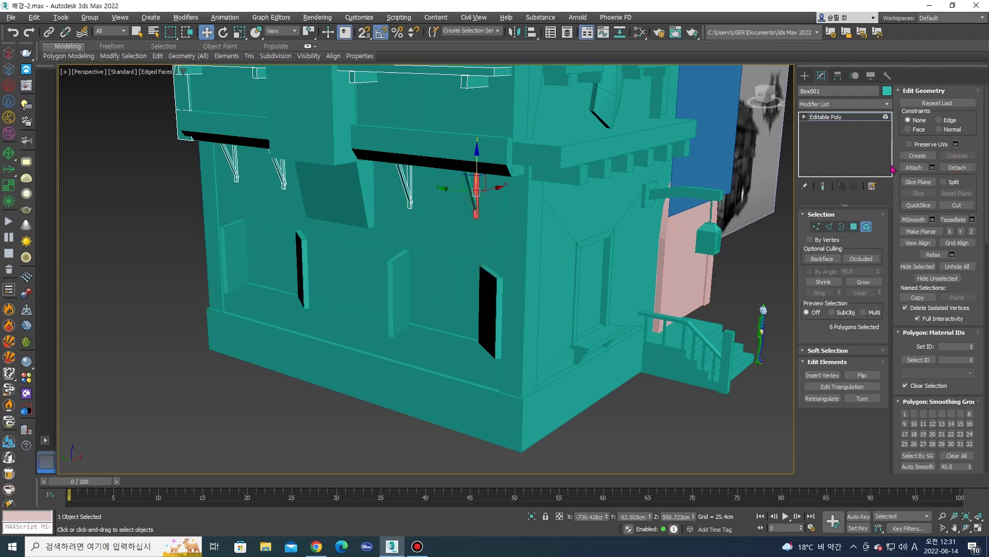
click(973, 170)
click(530, 279)
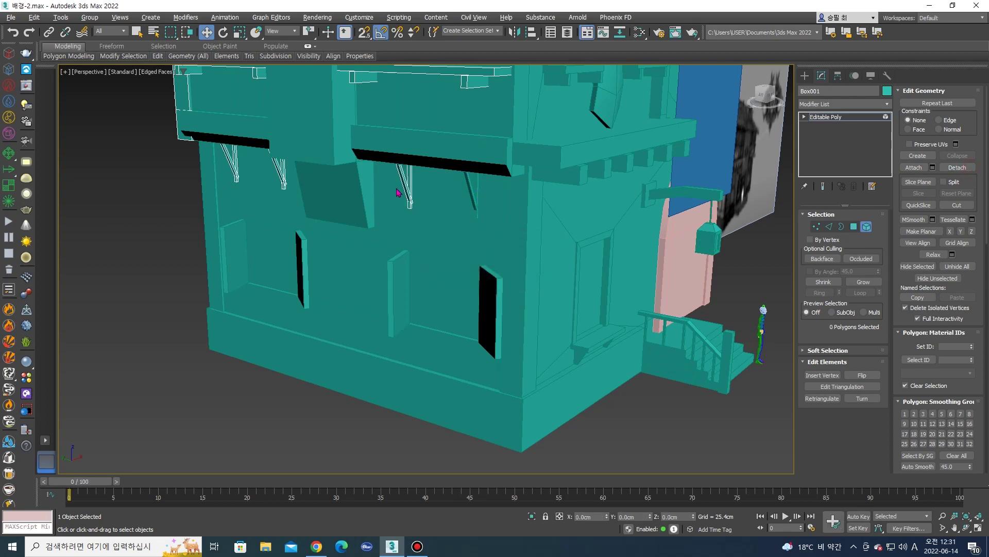
Detach the next eave bracket strut and its vertical bracket piece.
click(409, 185)
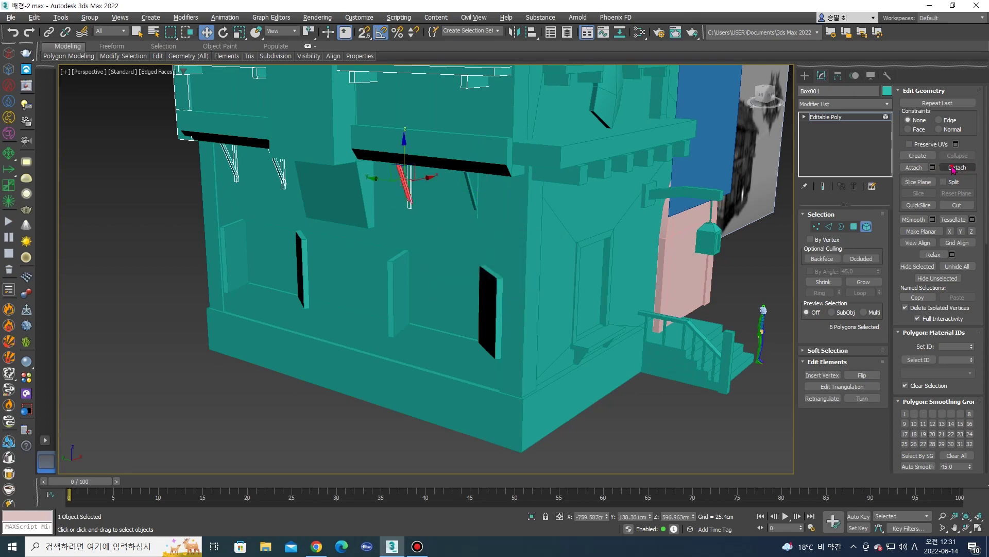
click(957, 167)
click(529, 278)
click(409, 205)
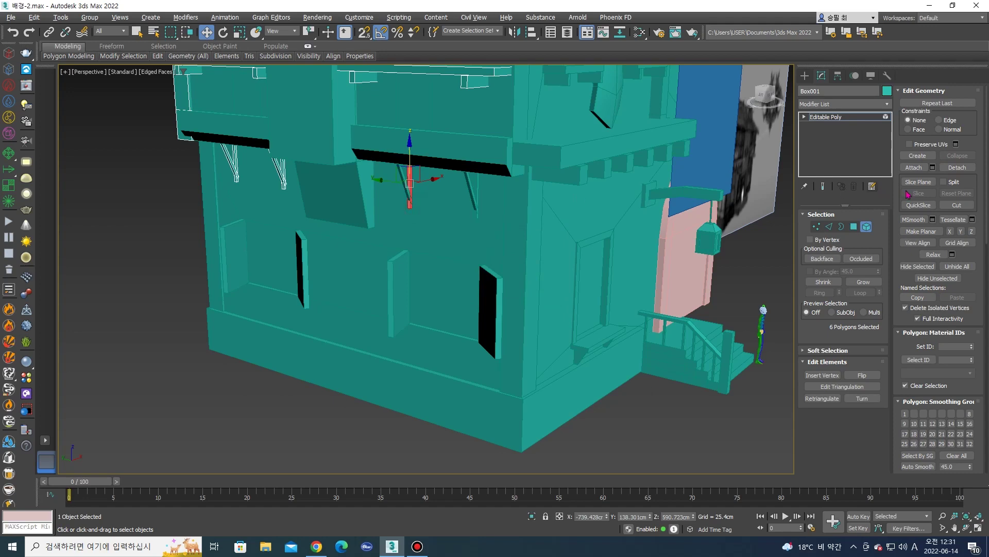
click(970, 167)
click(529, 279)
alt+middle_drag(529, 278, 324, 252)
click(320, 255)
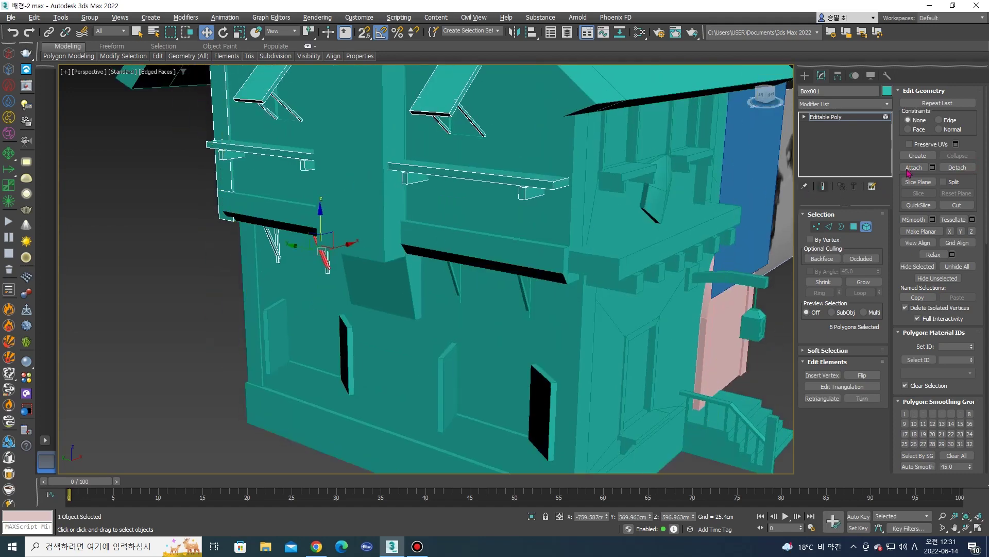
Detach three more diagonal eave bracket struts as separate objects.
click(957, 167)
click(529, 278)
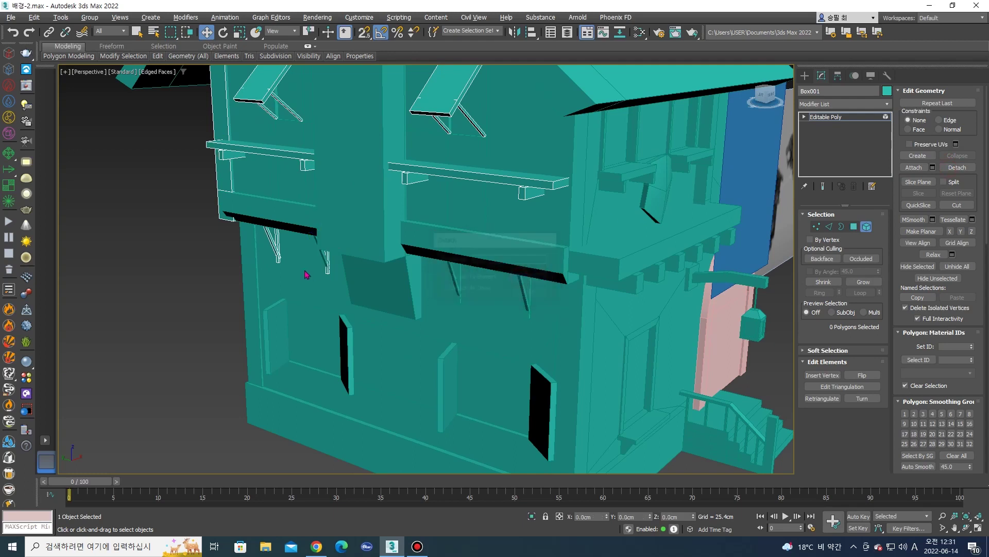
click(326, 271)
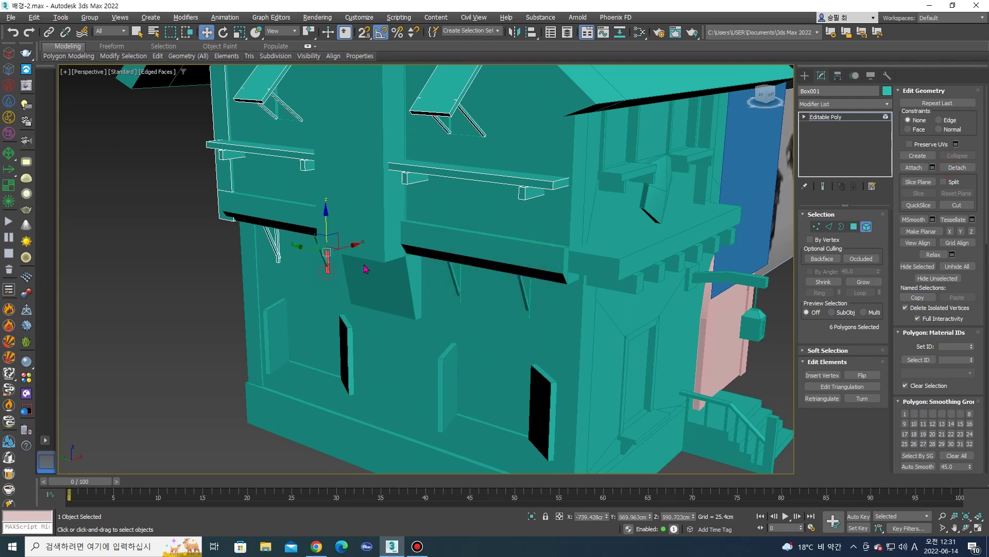
click(962, 171)
click(529, 279)
click(275, 248)
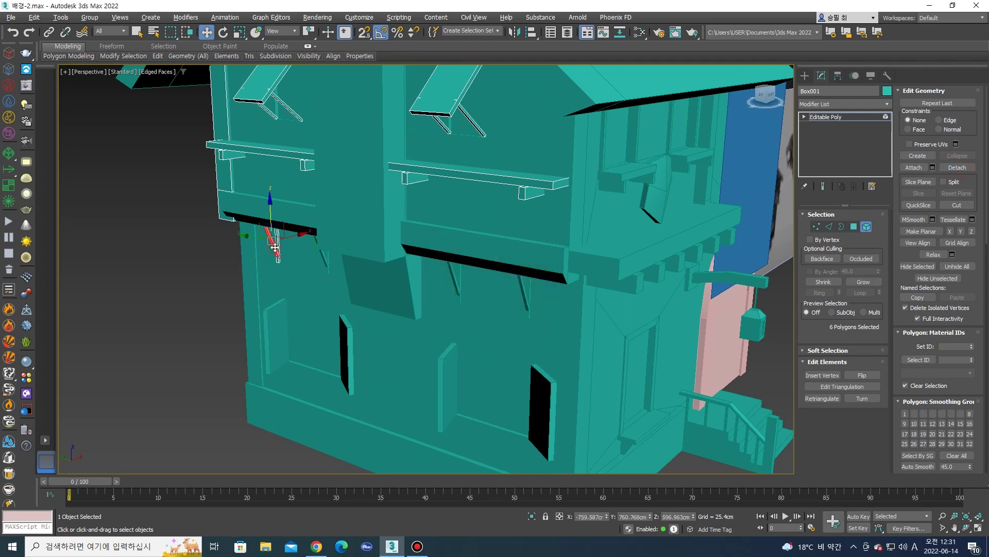
click(957, 167)
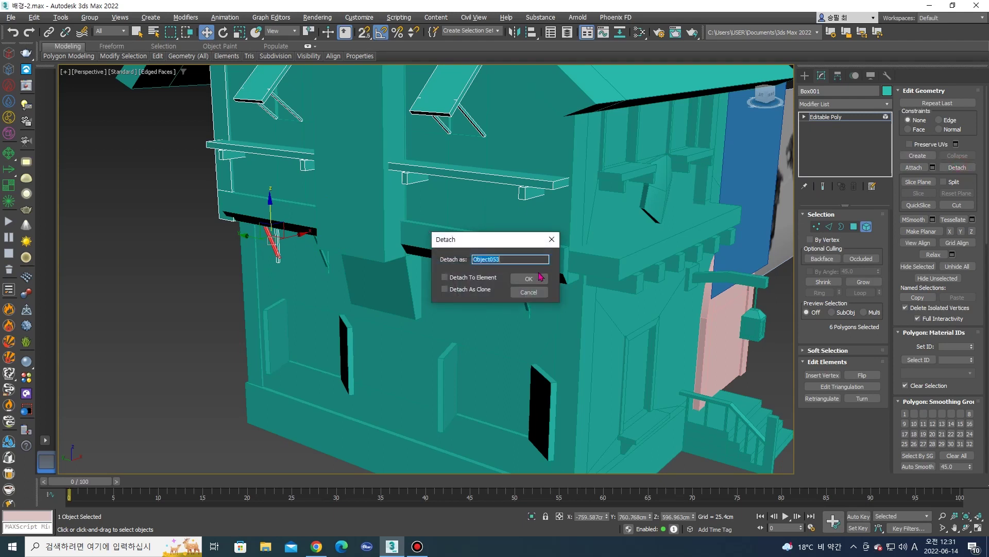
click(539, 277)
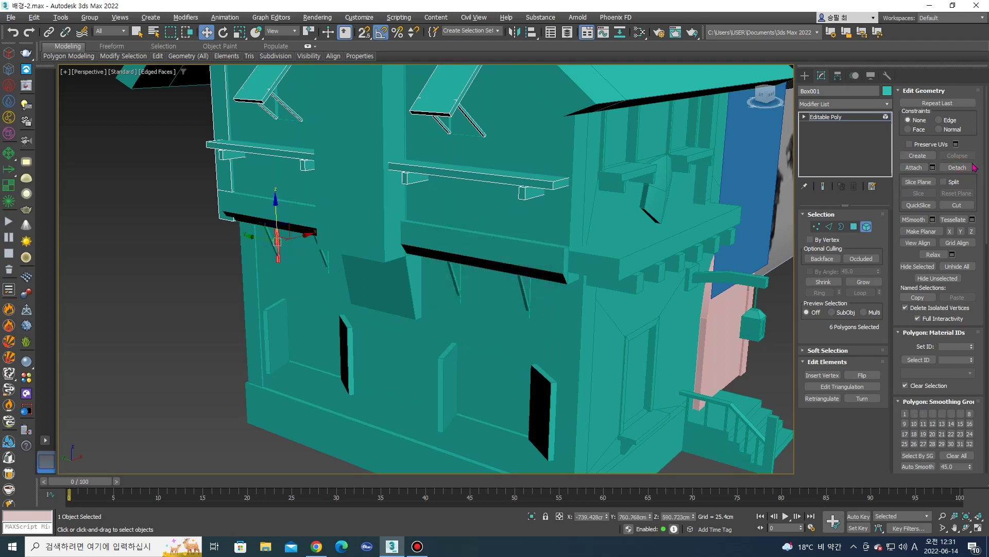
Detach the long wall rail as its own object.
click(962, 168)
click(529, 279)
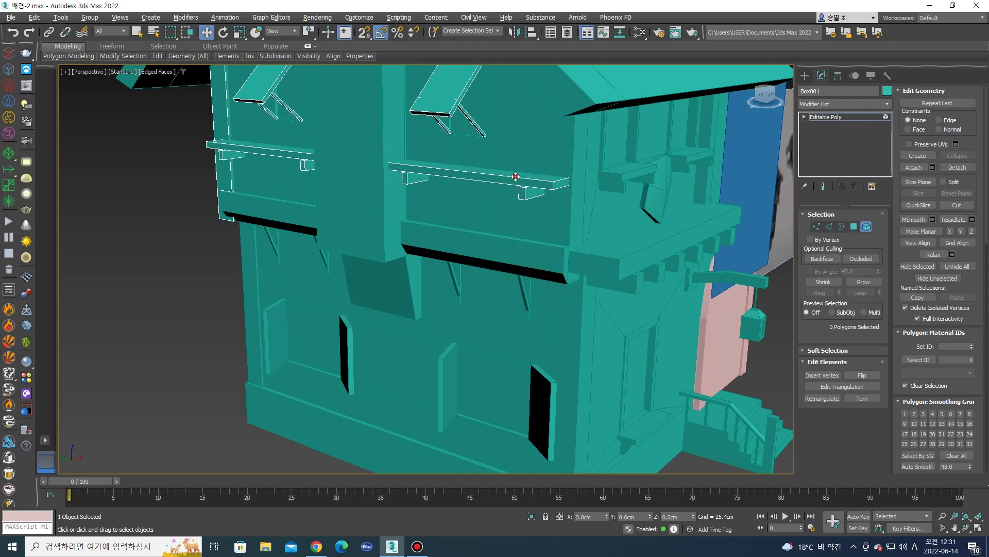
click(515, 176)
click(957, 168)
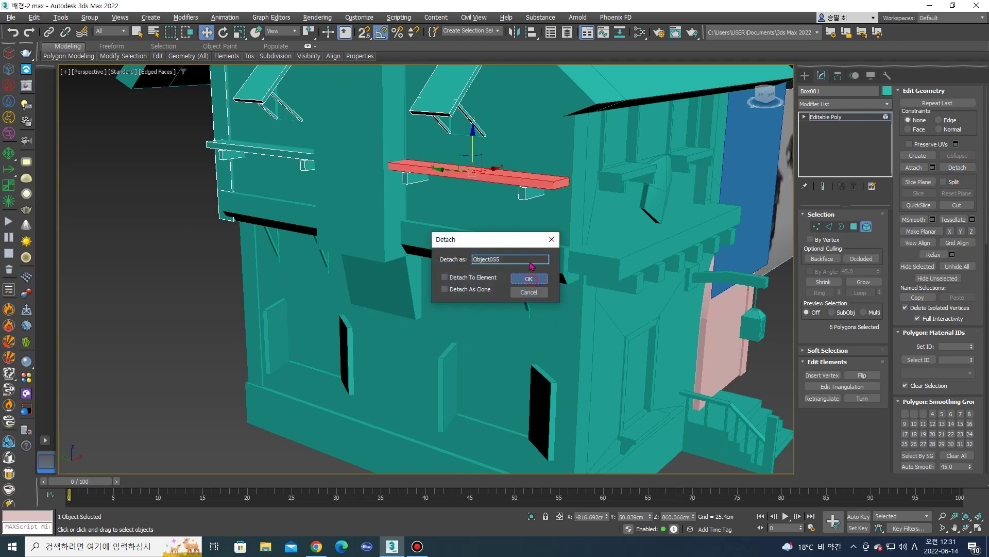
click(528, 278)
Detach two small brackets under the rail as separate objects.
click(530, 192)
click(972, 168)
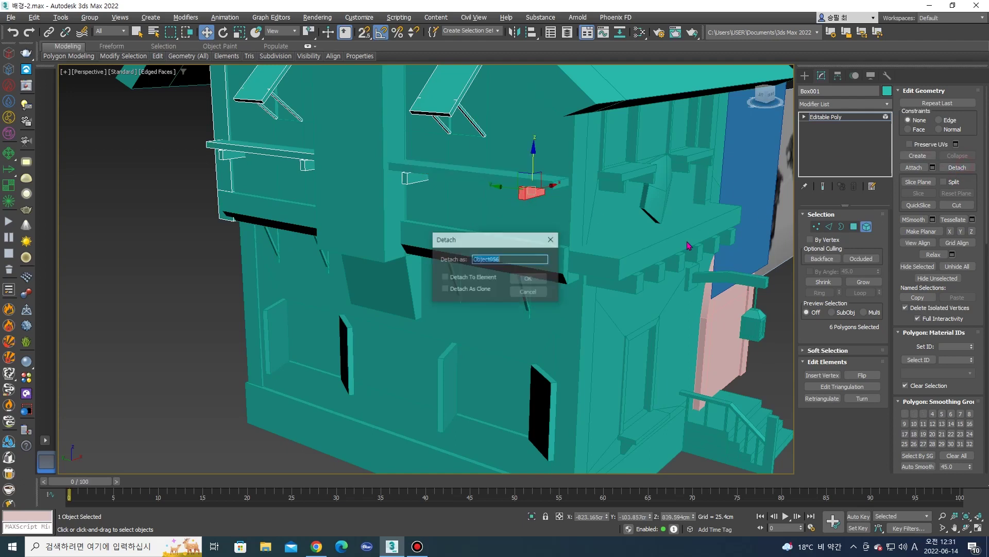
click(529, 278)
click(412, 178)
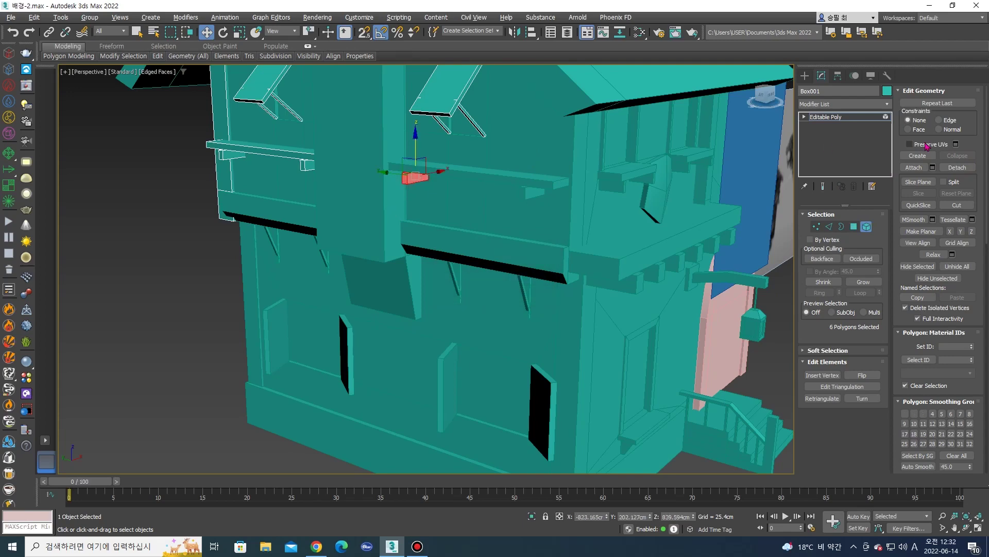
click(957, 167)
click(528, 278)
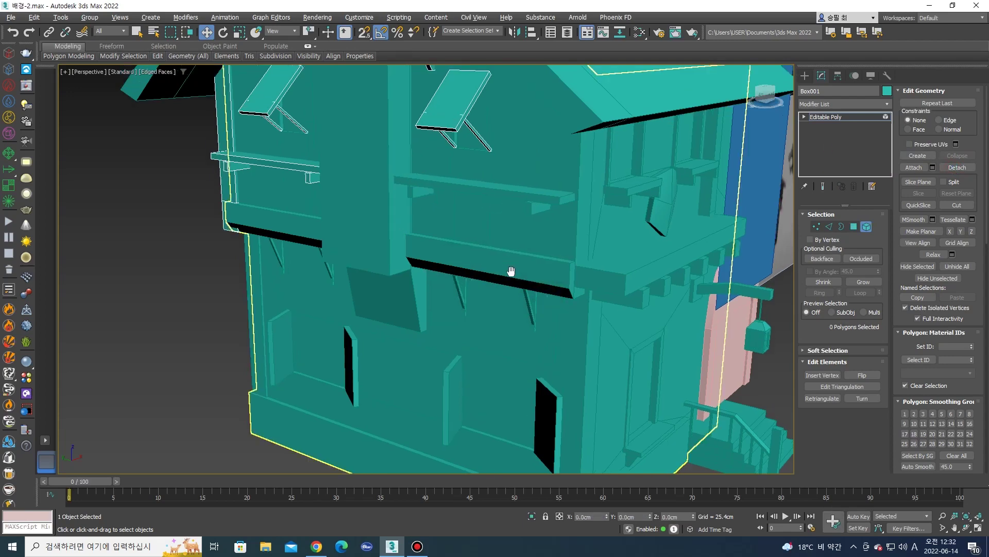
Detach the slanted window awning panel and its two support struts.
alt+middle_drag(508, 260, 463, 209)
click(958, 167)
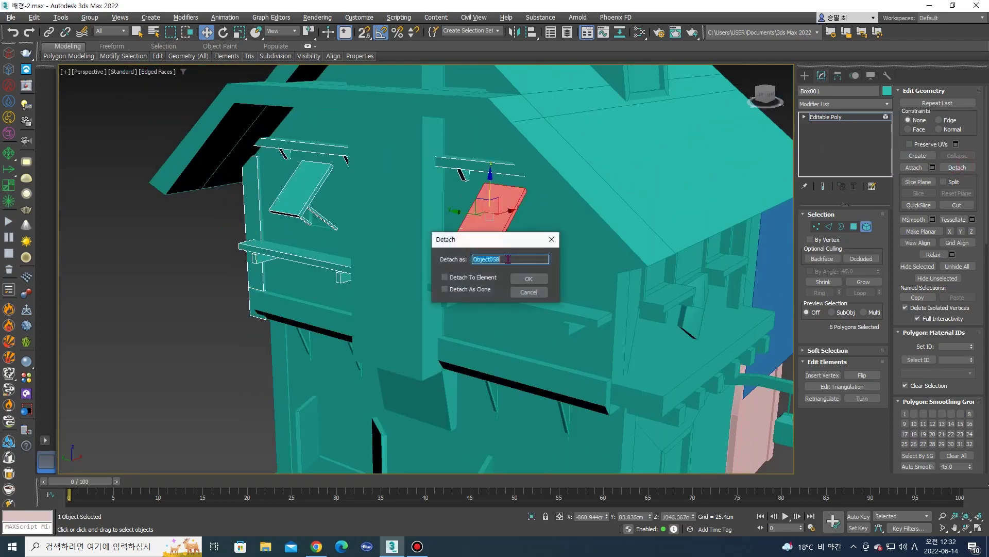
key(Return)
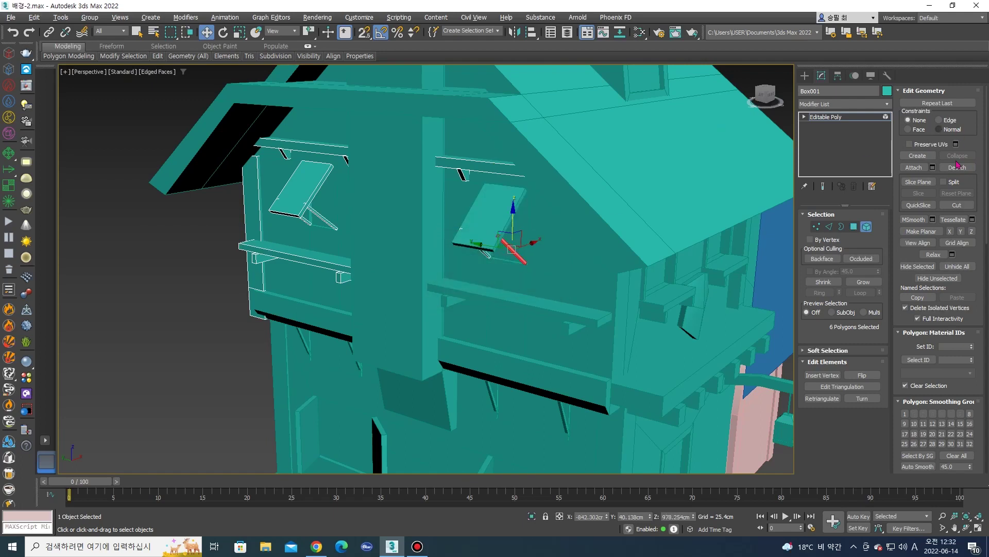
click(958, 167)
click(546, 280)
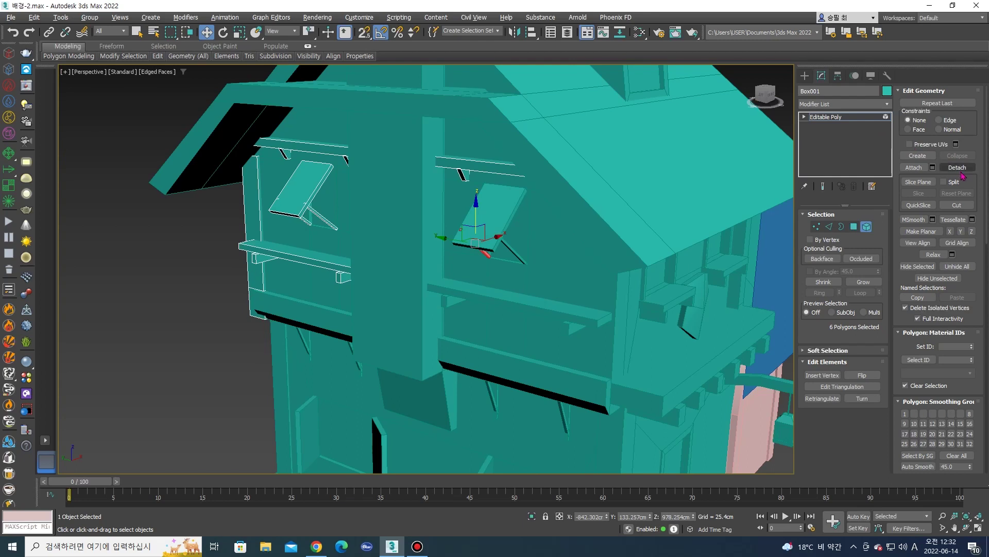
click(952, 168)
click(529, 280)
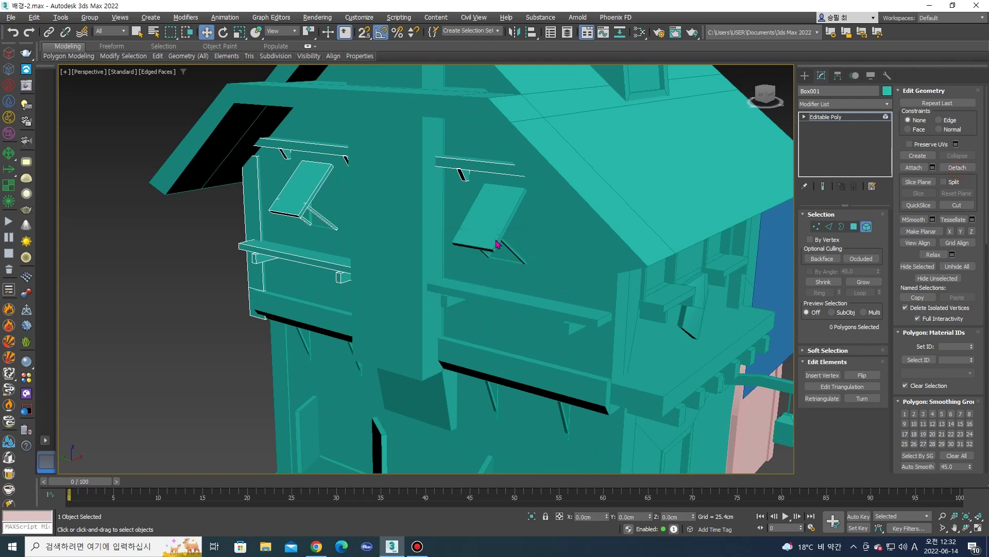
Detach the plank above the window as its own object.
click(473, 165)
click(957, 167)
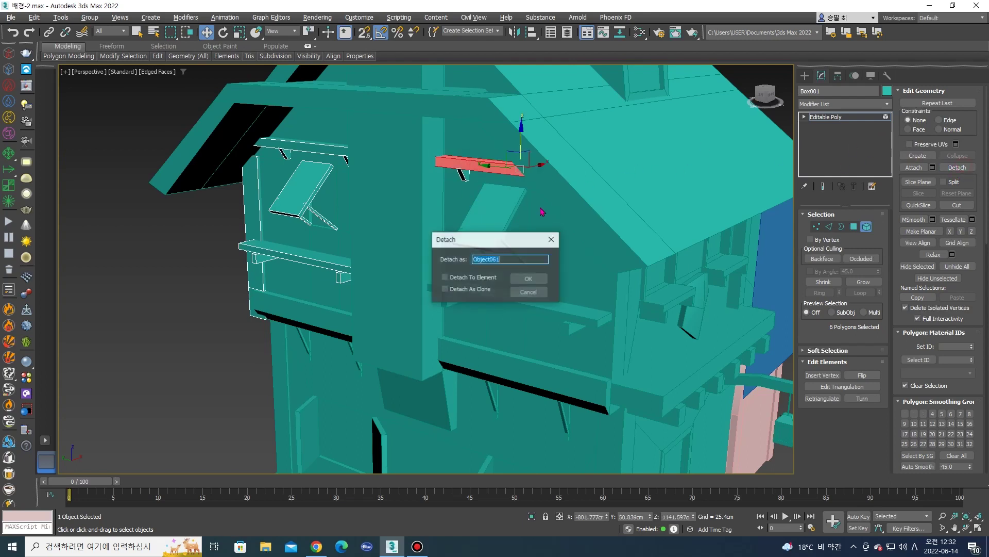
click(529, 280)
alt+middle_drag(555, 209, 565, 164)
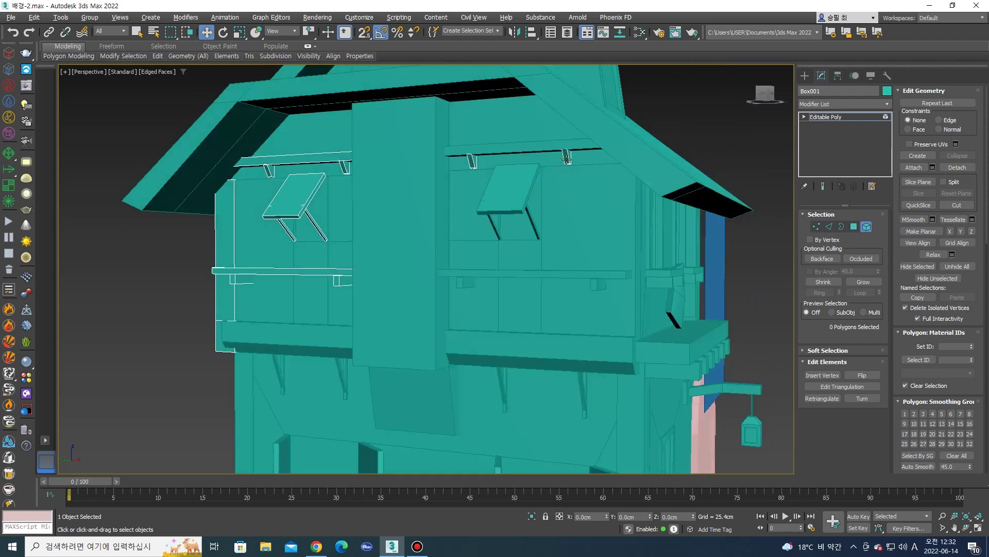
Detach two small eave brackets, the top plank under the eave and another bracket.
click(957, 168)
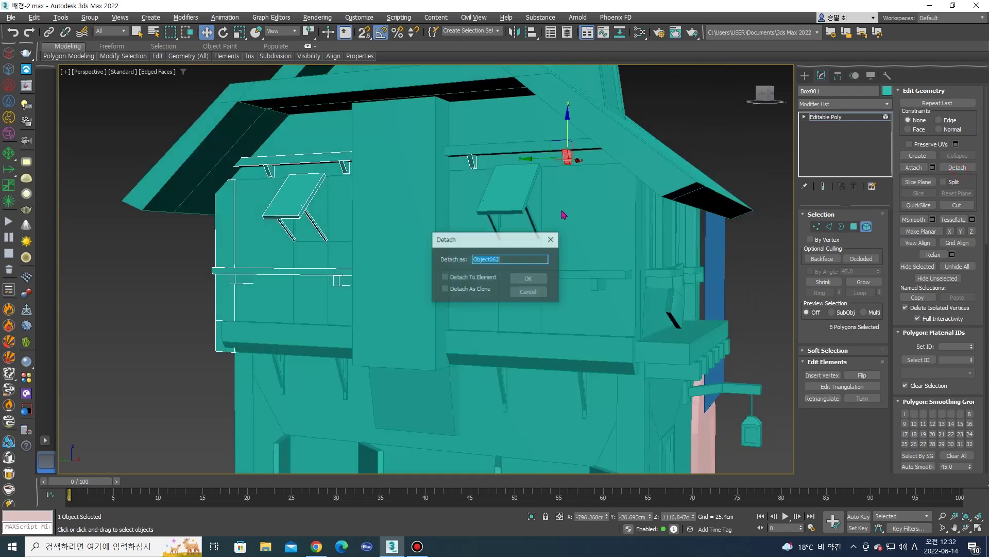
click(530, 280)
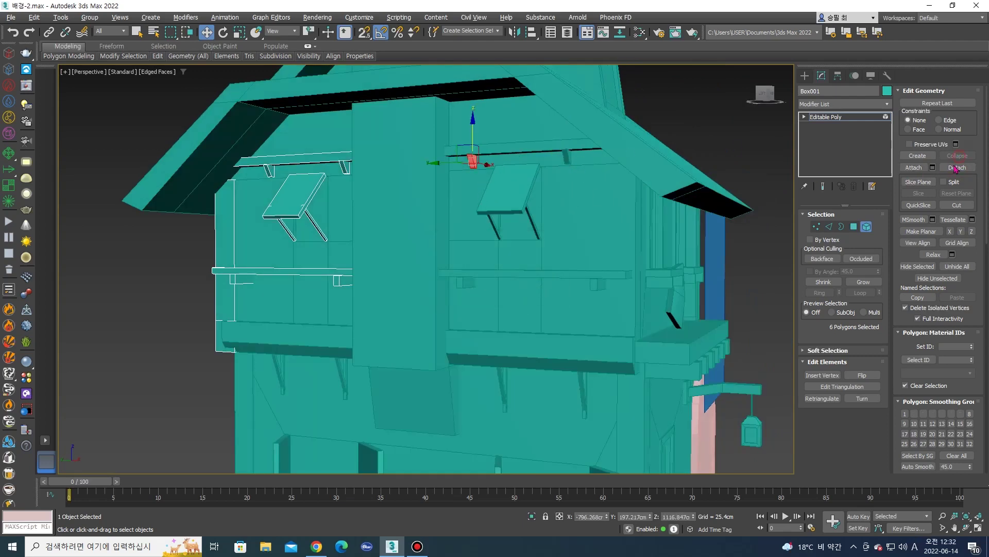
click(956, 167)
click(529, 278)
alt+middle_drag(354, 228, 435, 164)
click(430, 150)
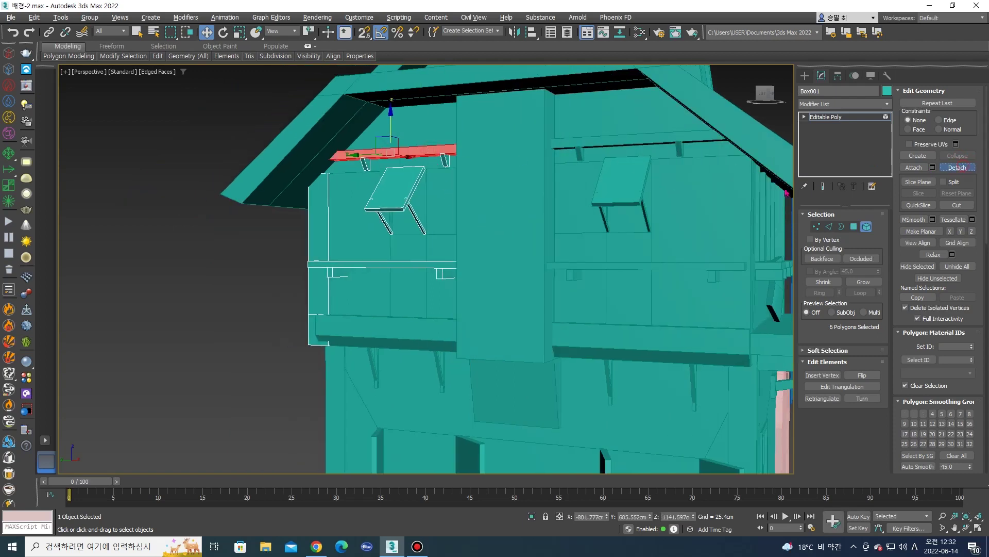
click(529, 281)
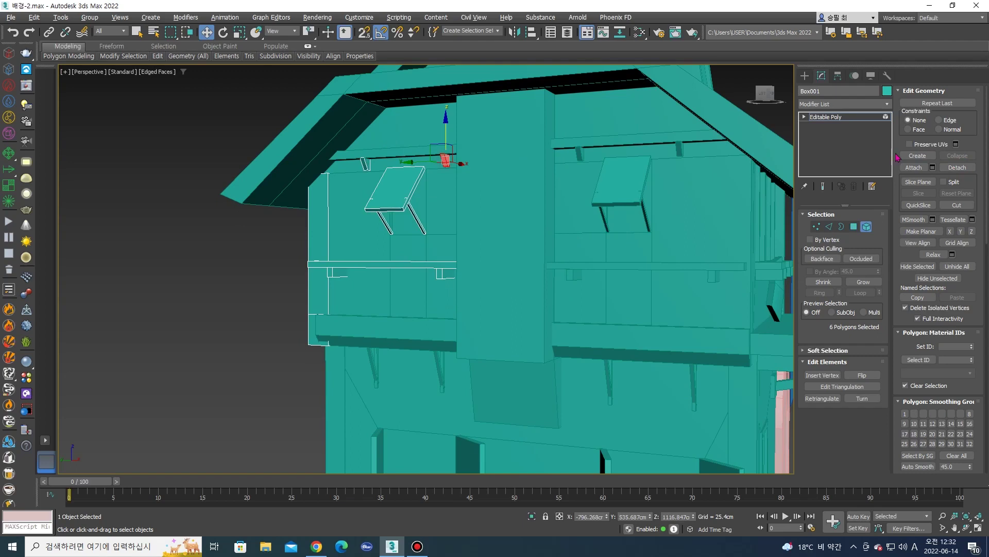
click(956, 168)
click(530, 280)
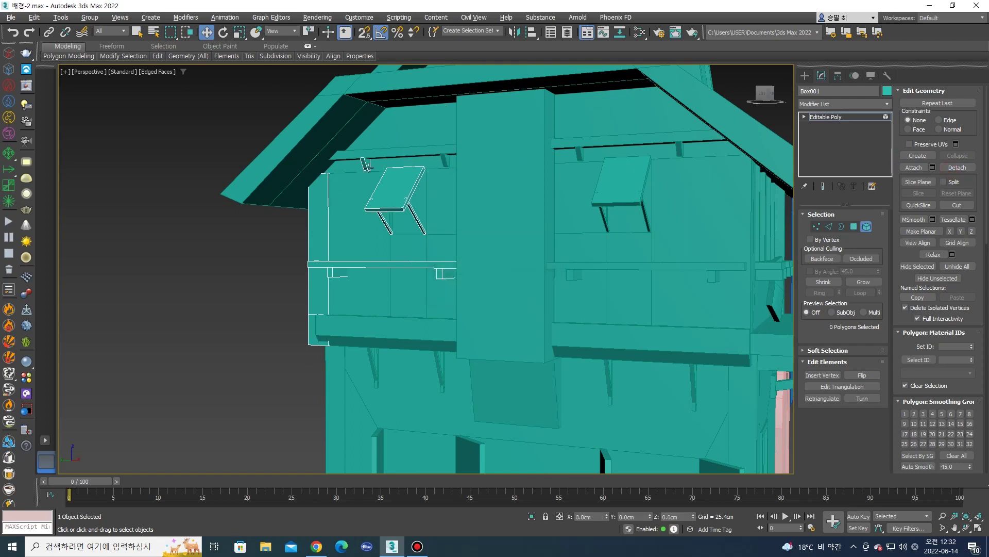
Detach the left awning's bracket, support piece and prop struts as separate objects.
click(957, 167)
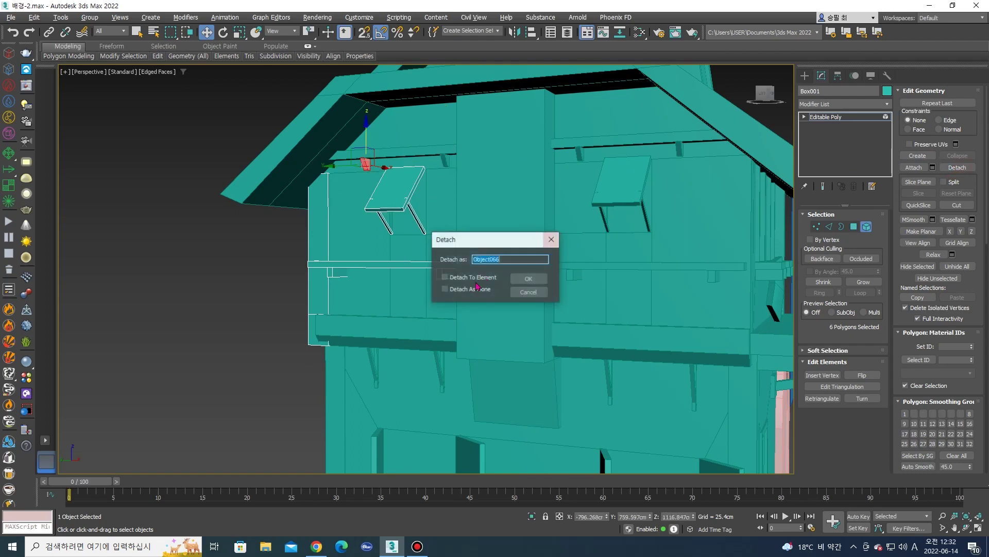
click(529, 281)
click(412, 199)
click(957, 168)
click(529, 281)
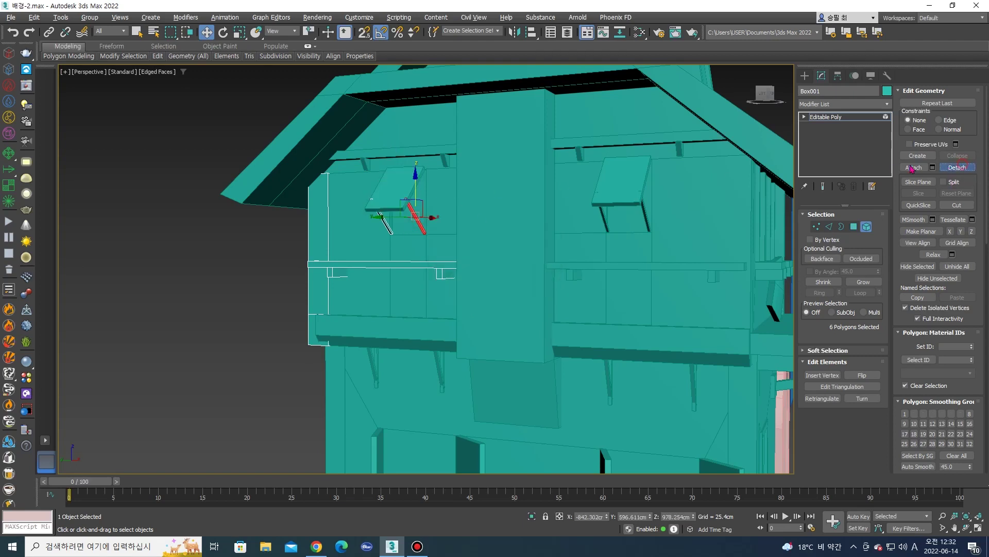
click(948, 170)
key(Return)
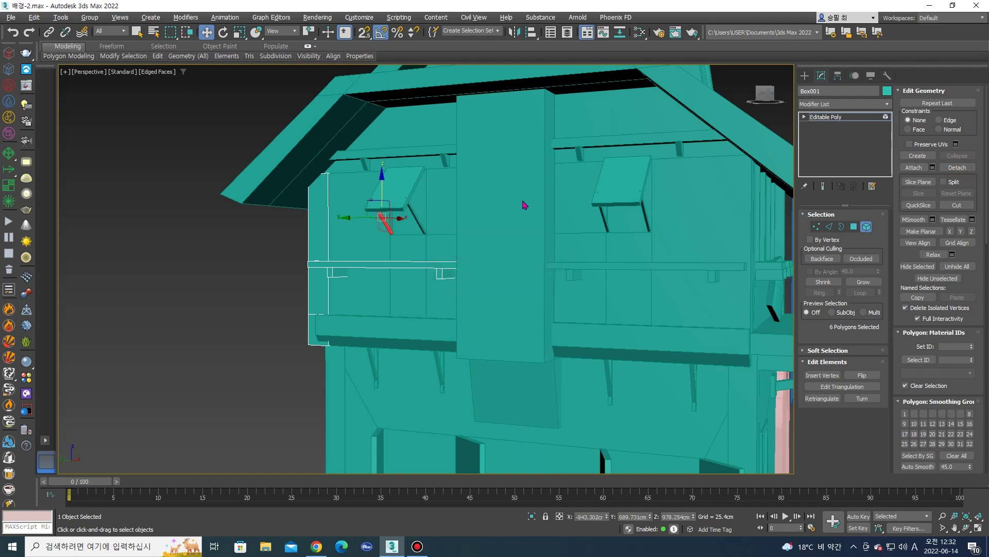
click(956, 168)
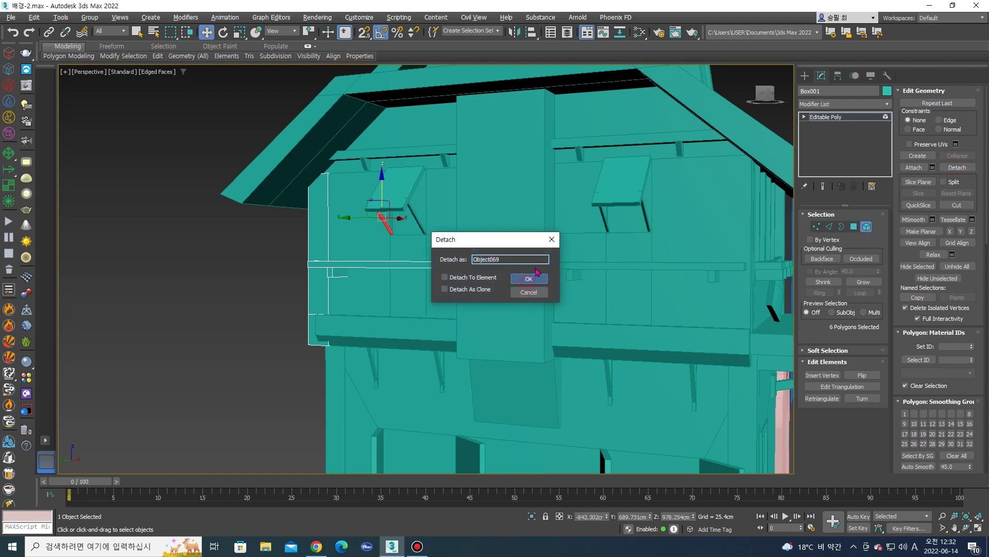
click(530, 279)
mouse_move(612, 215)
alt+middle_down()
mouse_move(570, 217)
mouse_move(612, 228)
mouse_move(568, 215)
alt+middle_up()
Detach the upper-floor corner pillar as its own object.
scroll(568, 215, up, 3)
scroll(568, 215, up, 2)
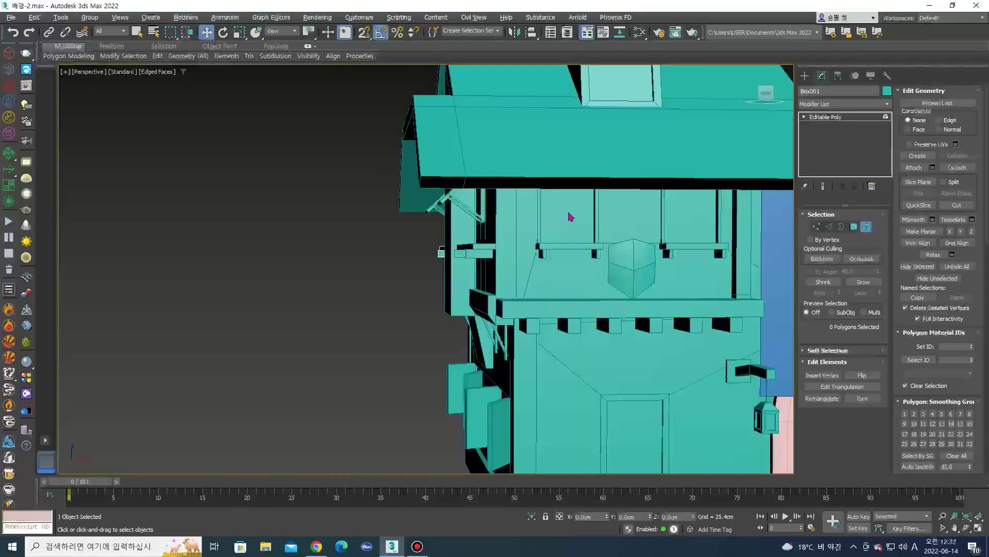
scroll(568, 216, down, 2)
alt+middle_drag(562, 264, 618, 260)
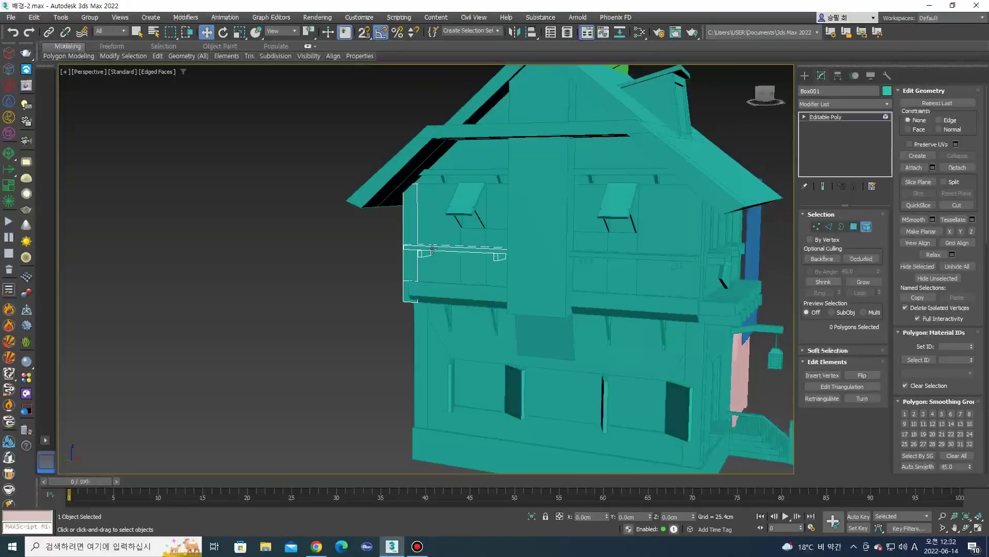
scroll(432, 251, up, 2)
click(401, 239)
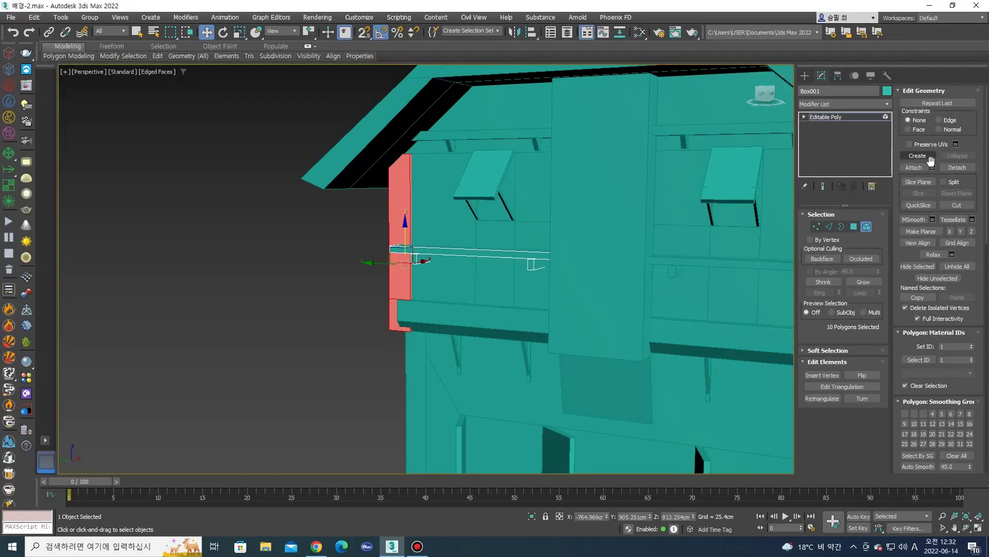
click(957, 168)
click(529, 280)
Detach the wall ledge pieces and chosen shell faces, then exit face editing.
click(453, 251)
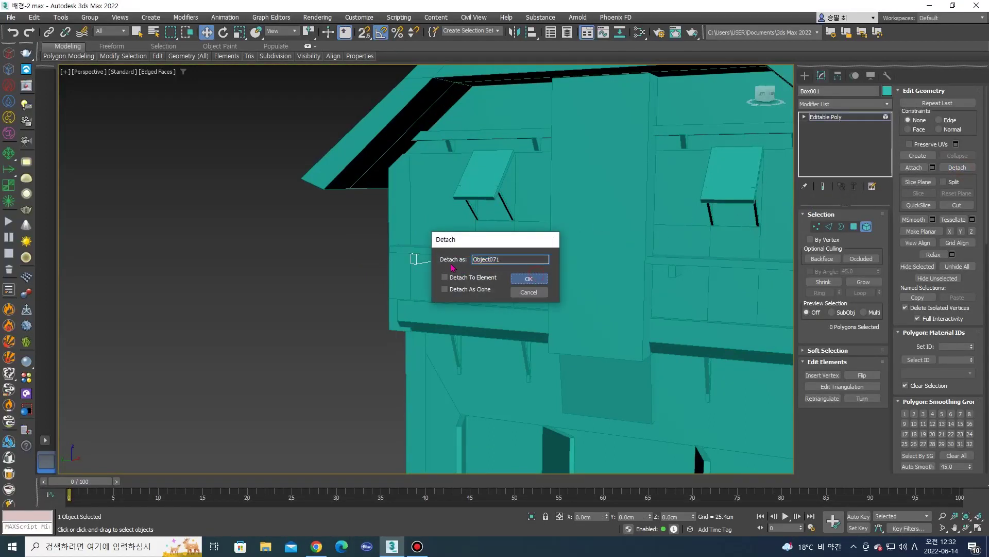
key(Return)
click(957, 168)
click(523, 267)
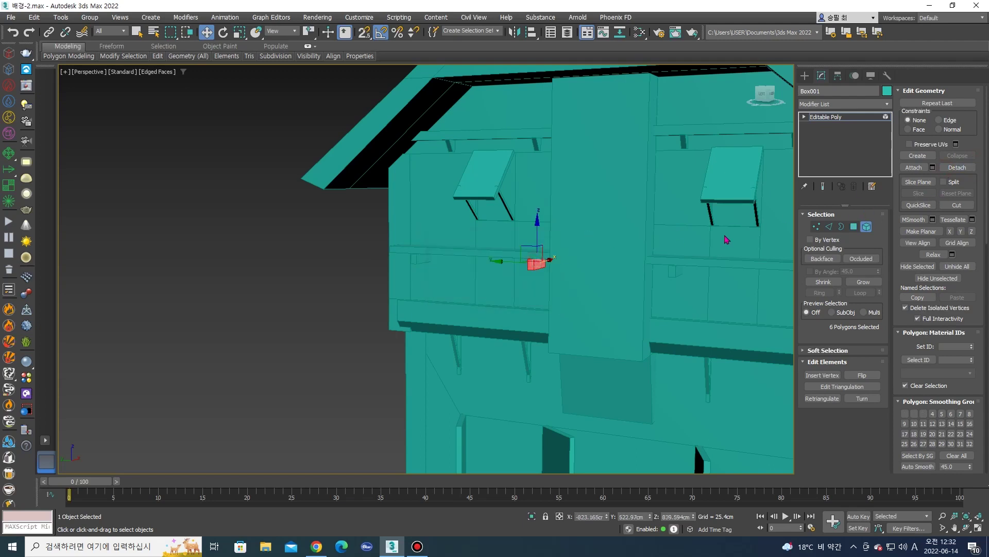
click(957, 167)
click(534, 283)
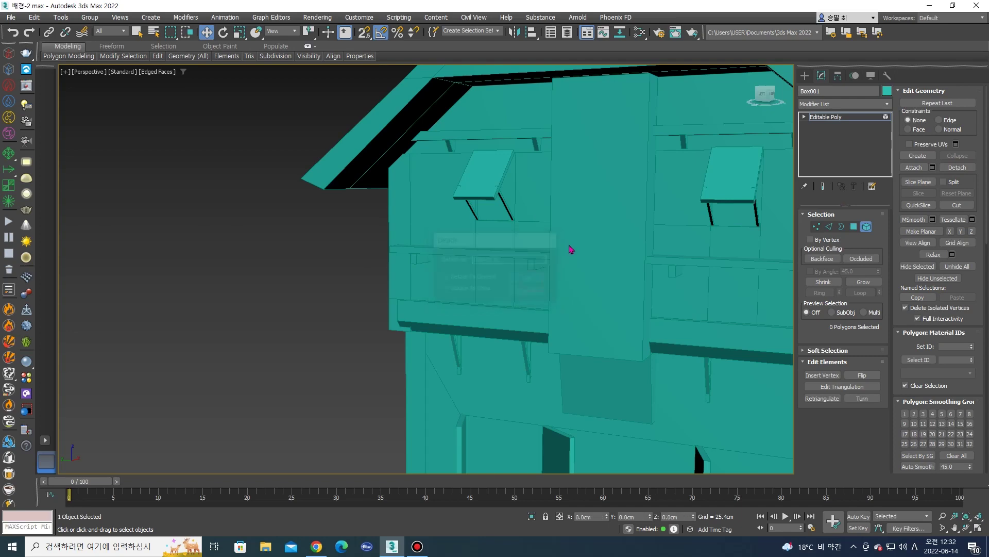
key(z)
click(804, 76)
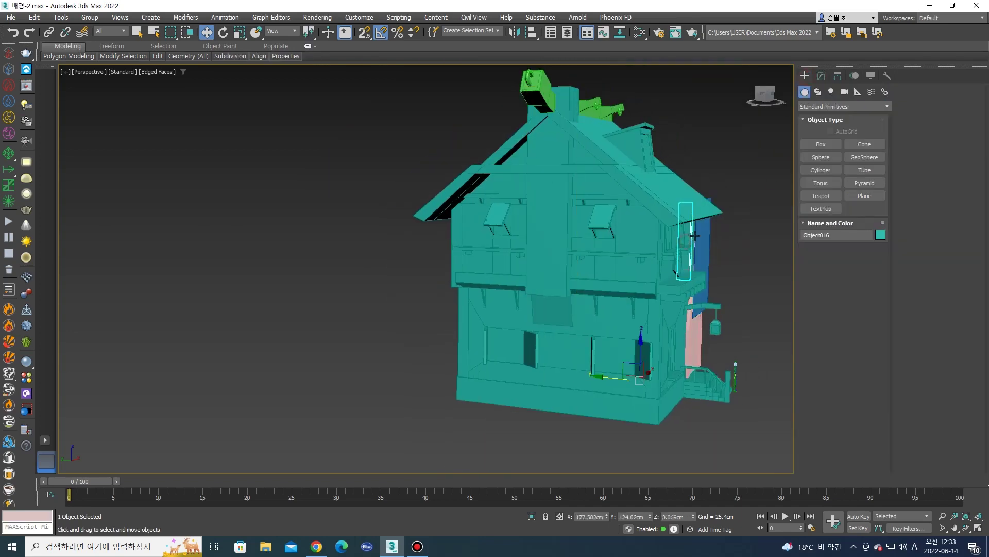
Select the vertical wall post on the upper storey.
click(694, 236)
mouse_move(694, 236)
alt+middle_down()
mouse_move(400, 236)
mouse_move(311, 251)
mouse_move(361, 248)
alt+middle_up()
scroll(399, 237, up, 3)
click(356, 242)
click(326, 251)
Fix the post's pivot with Affect Pivot Only, then Shift-drag a copy further along the wall.
click(839, 76)
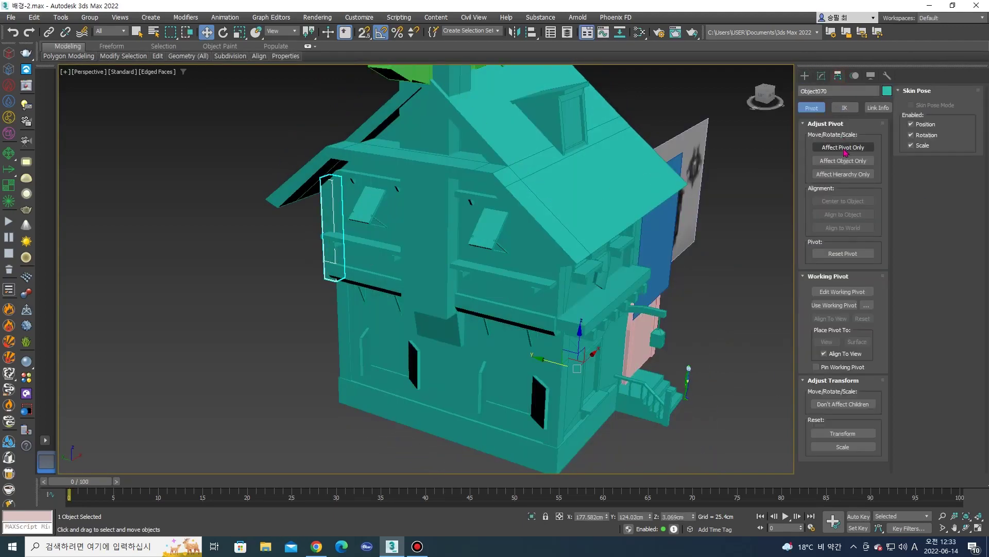
click(843, 201)
click(843, 146)
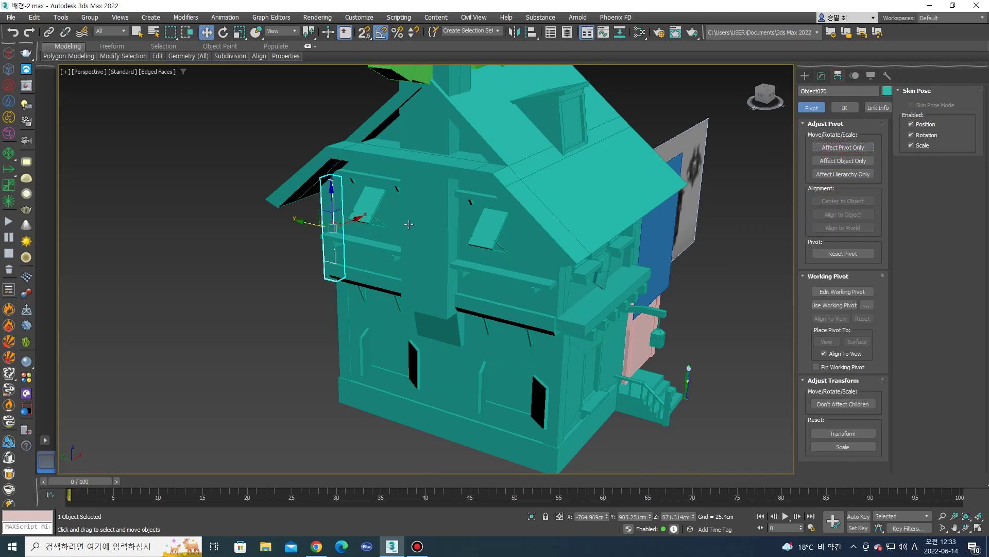
shift+drag(321, 229, 551, 270)
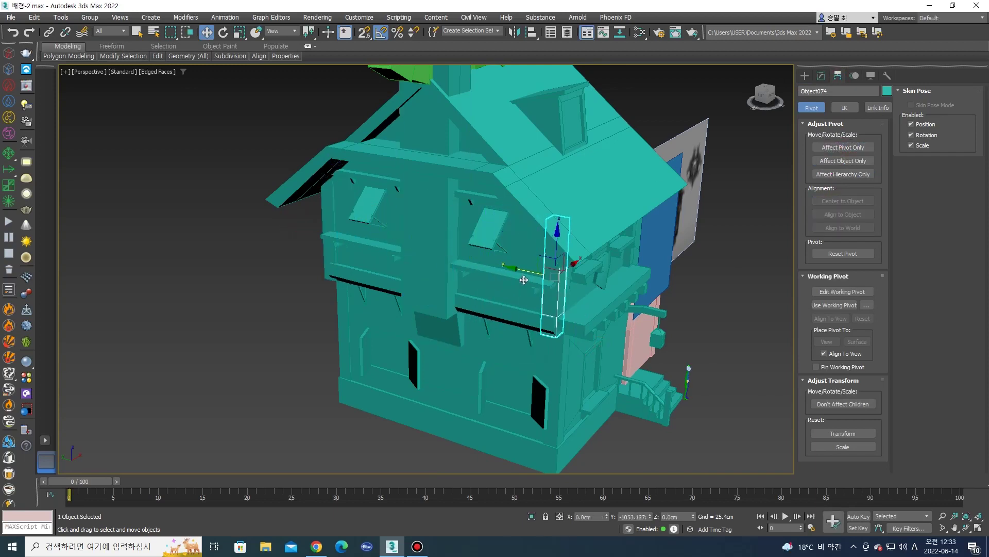
click(495, 315)
Orbit around the house and select the roof, then the green ridge beam.
mouse_move(496, 315)
alt+middle_down()
mouse_move(706, 173)
mouse_move(658, 194)
mouse_move(543, 207)
alt+middle_up()
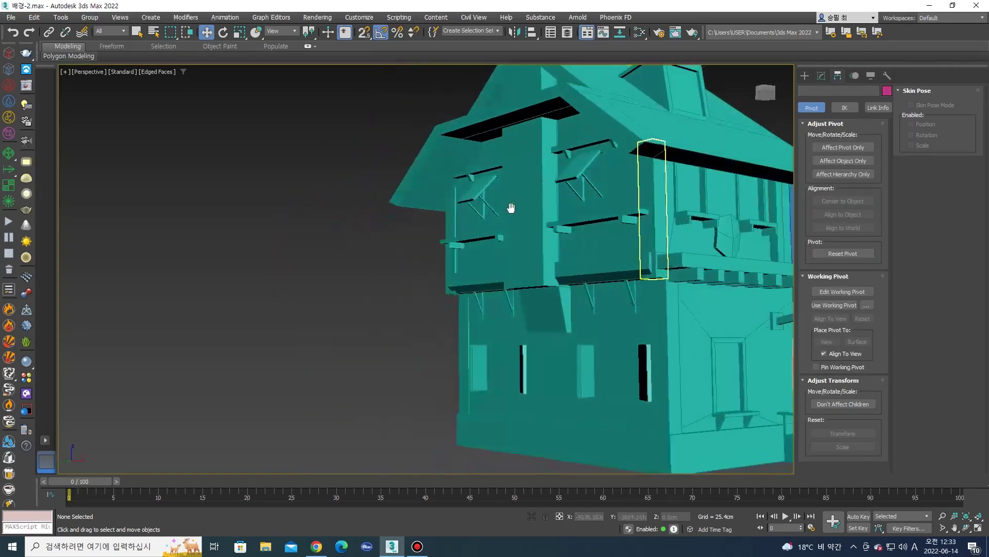
scroll(543, 208, down, 3)
click(465, 297)
mouse_move(465, 297)
alt+middle_down()
mouse_move(435, 306)
mouse_move(571, 112)
mouse_move(505, 234)
alt+middle_up()
scroll(571, 111, up, 3)
click(571, 111)
click(487, 210)
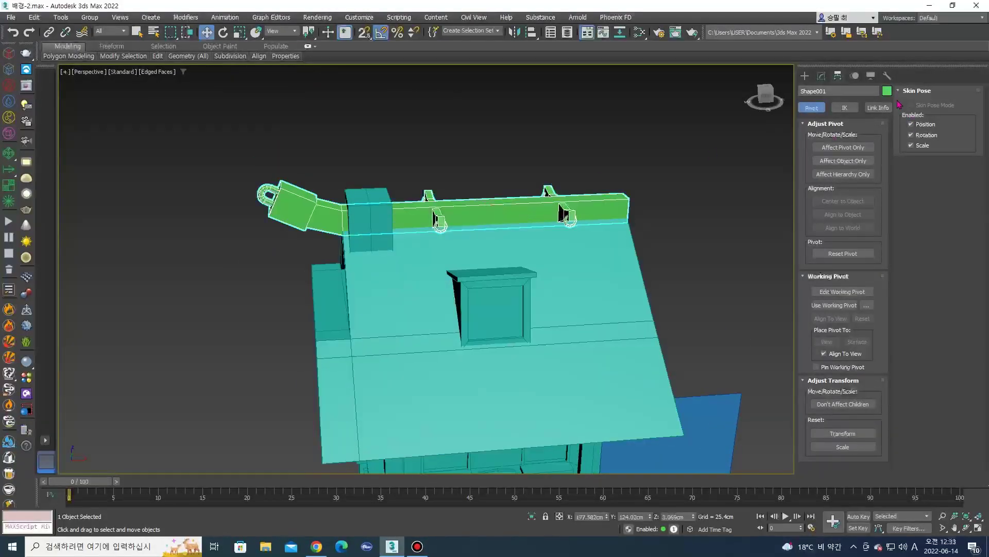
Switch the ridge beam to Element mode and detach the first hook.
click(822, 78)
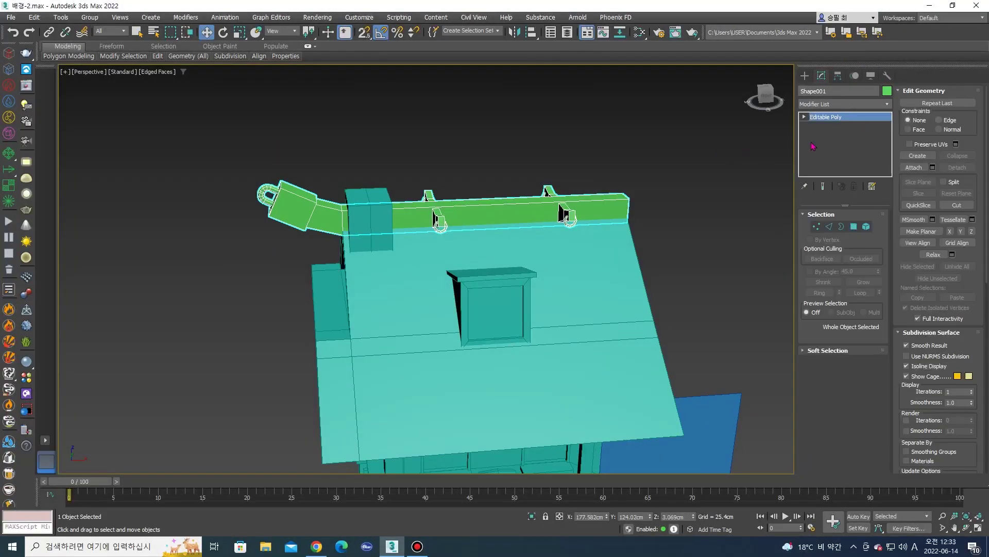
key(5)
click(567, 216)
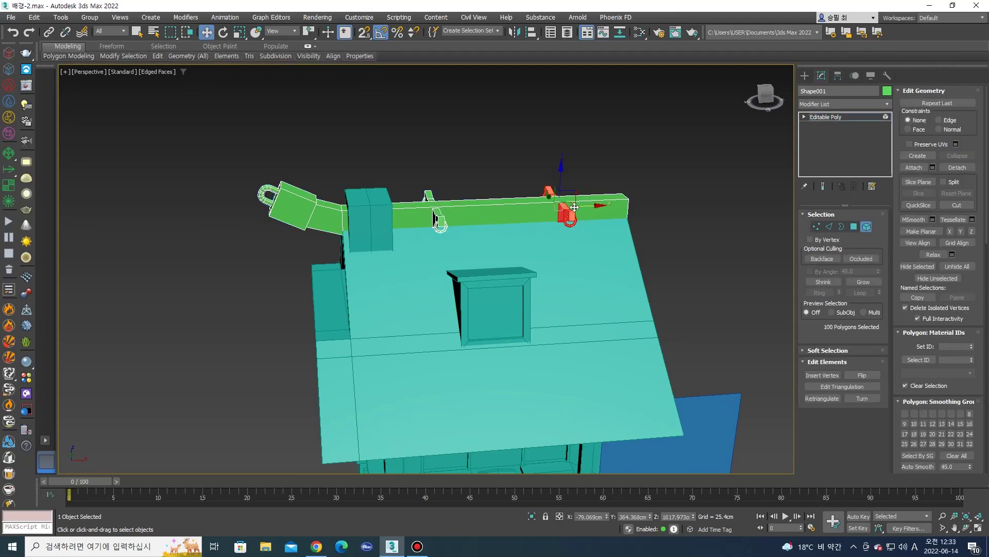
scroll(564, 219, up, 2)
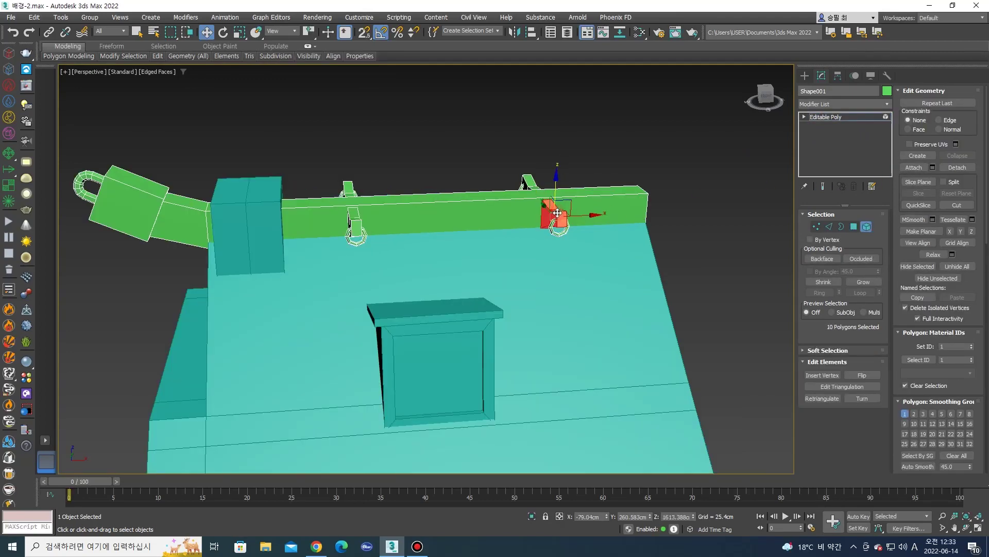
alt+middle_drag(558, 213, 958, 170)
click(948, 169)
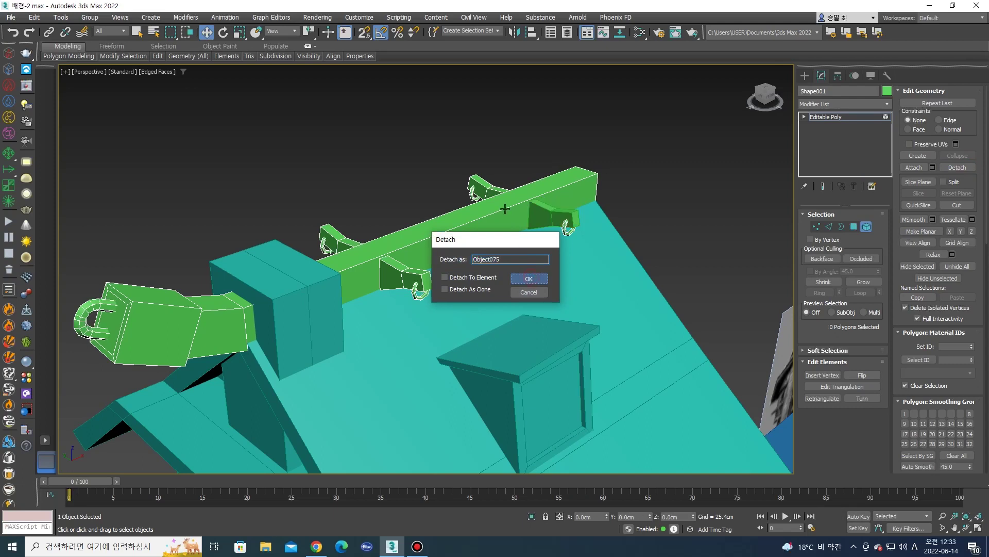
click(528, 278)
Detach the next hook, the beam with its end arm, and another hook element.
click(494, 193)
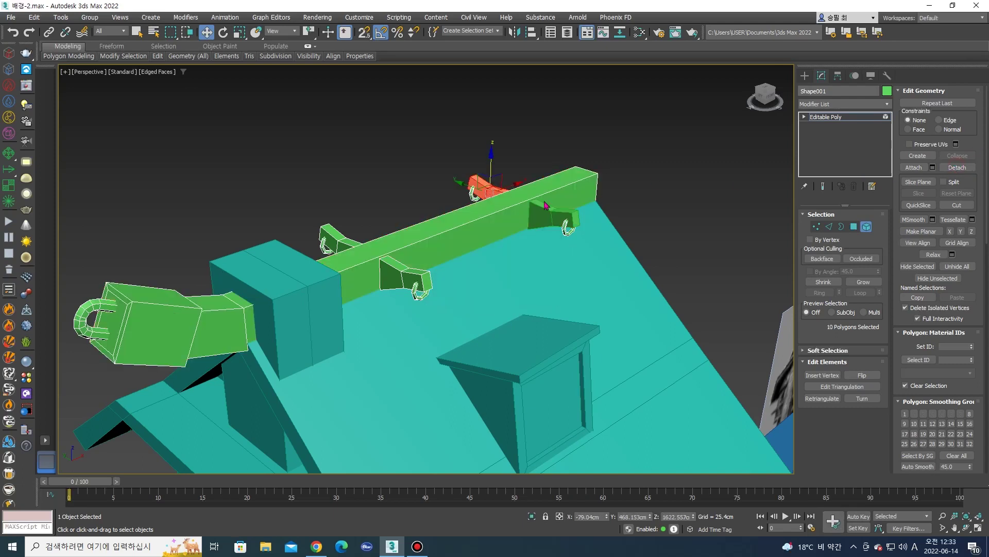
key(;)
click(528, 281)
click(546, 212)
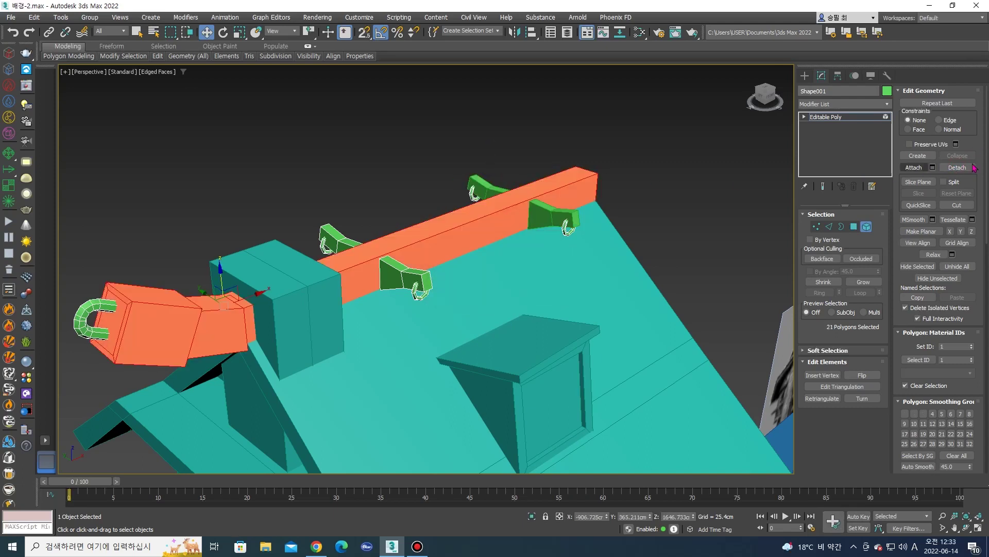
click(951, 169)
click(527, 278)
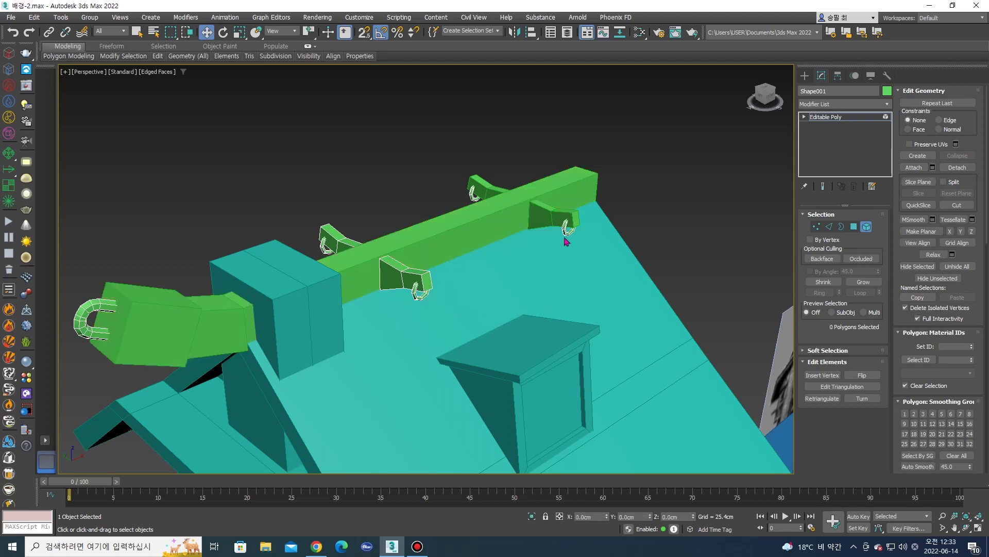
click(958, 168)
click(527, 281)
Detach the remaining hooks plus the middle and left bracket arms, then exit the beam.
alt+middle_drag(473, 250, 432, 184)
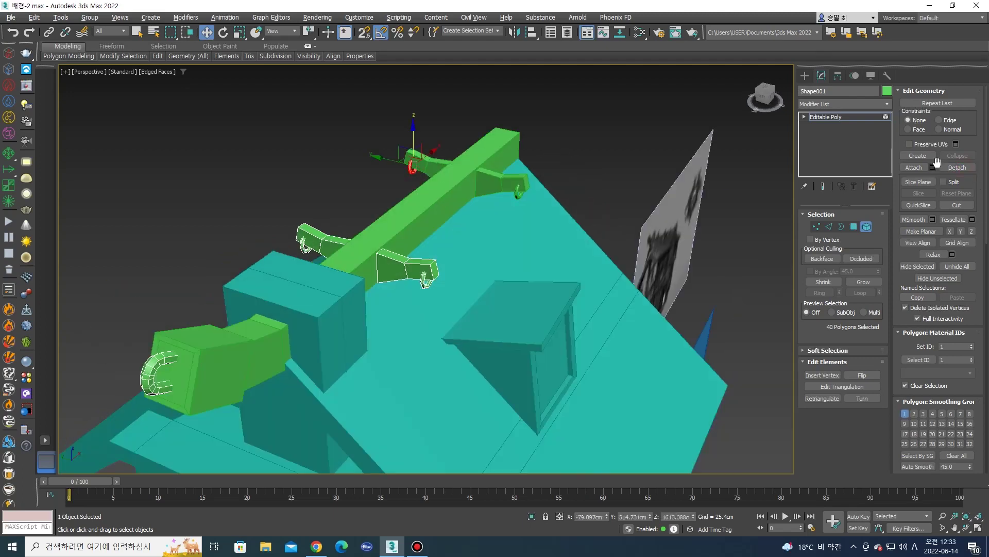
click(957, 168)
click(525, 280)
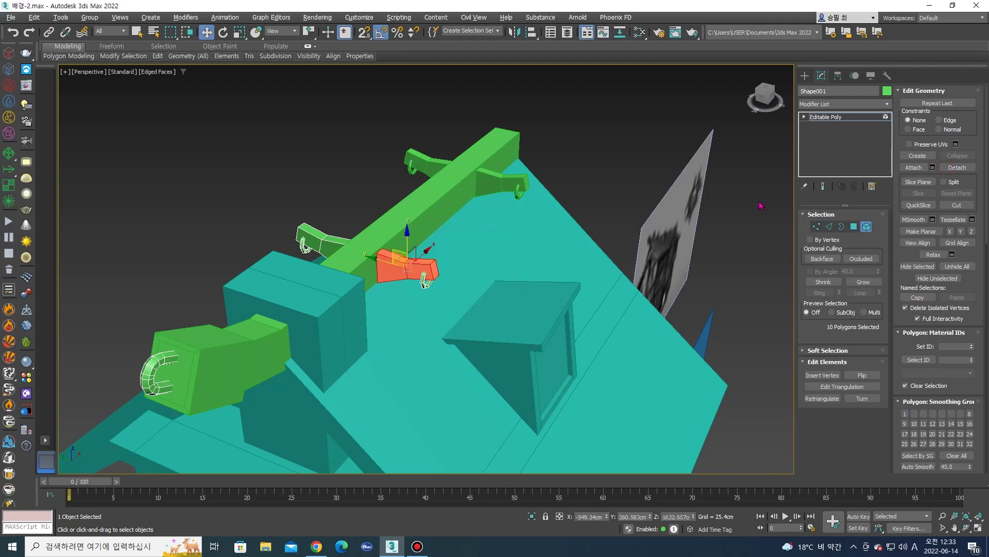
click(958, 168)
click(526, 280)
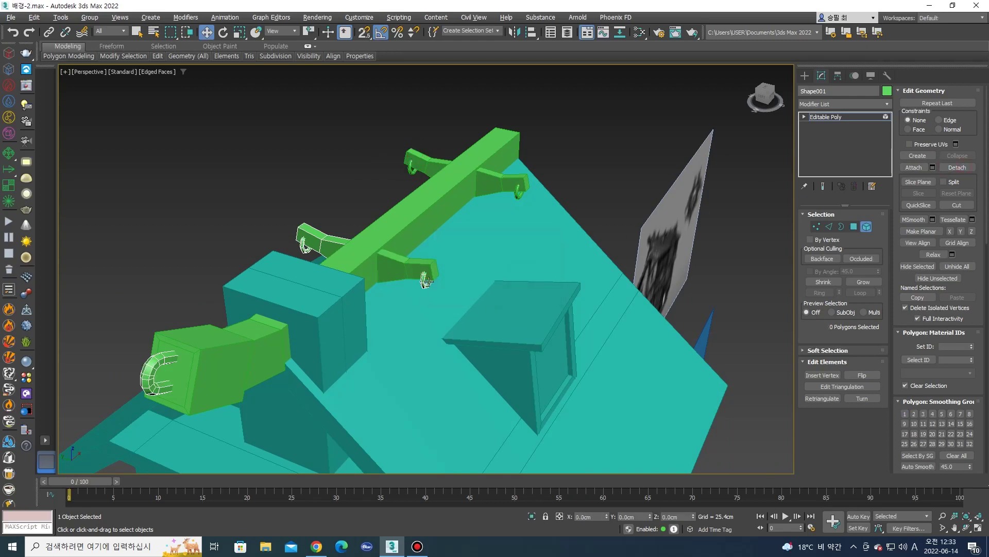
click(957, 167)
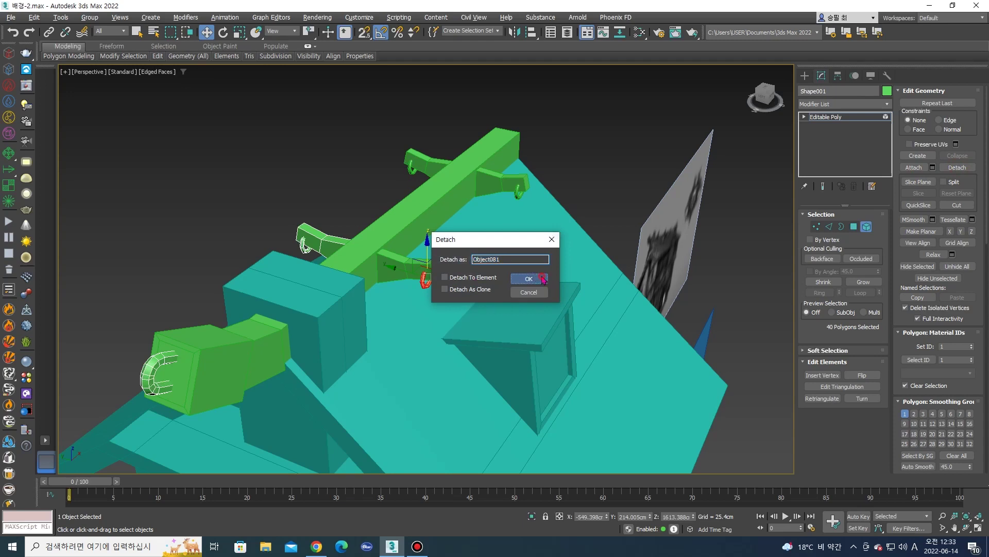
click(526, 280)
click(317, 237)
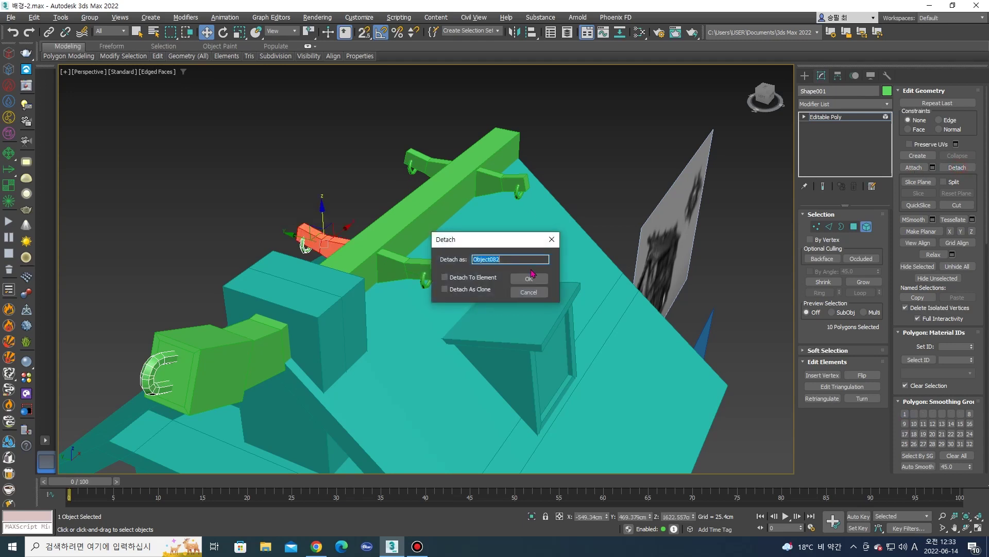
click(525, 278)
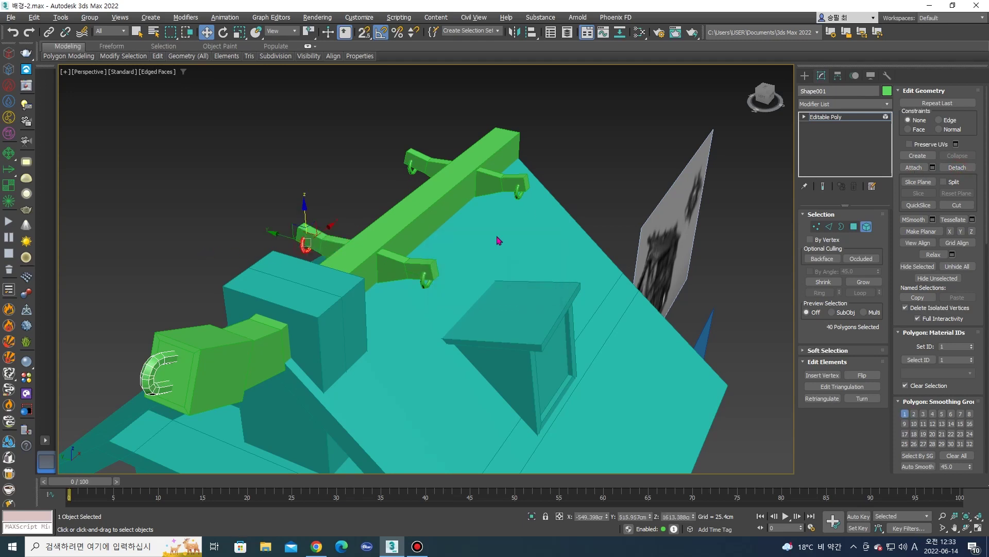
click(525, 280)
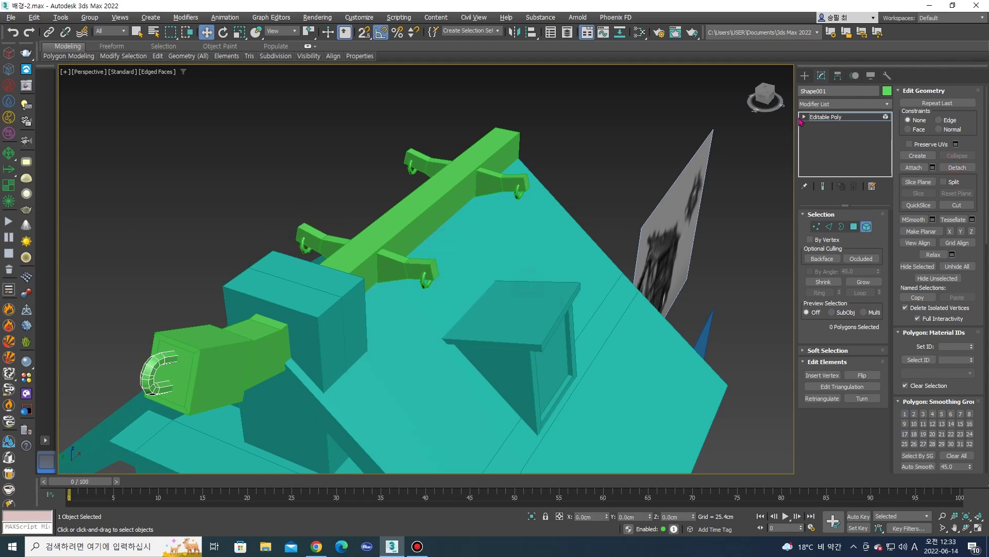
click(808, 80)
drag(769, 106, 670, 134)
click(314, 263)
middle_drag(315, 263, 400, 214)
key(alt+q)
alt+middle_drag(305, 235, 400, 224)
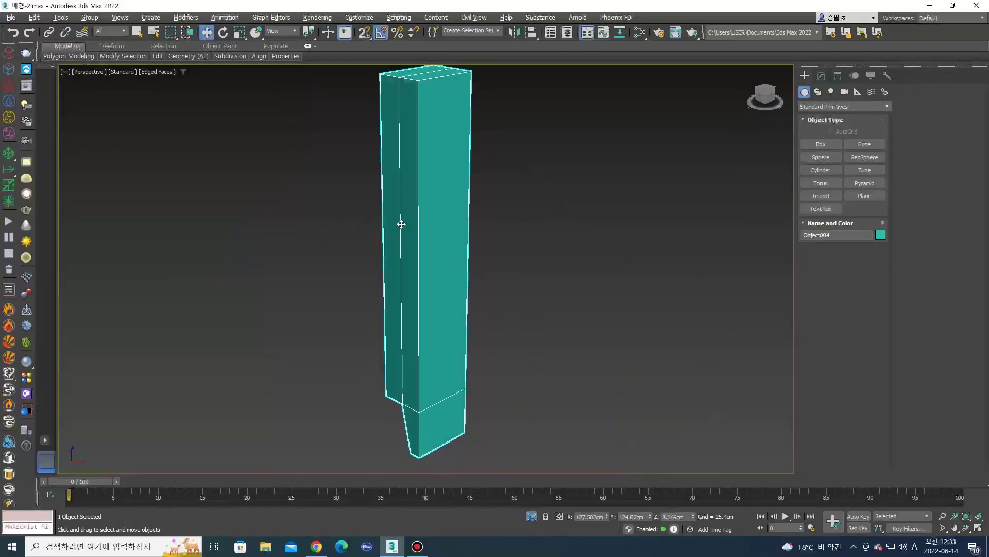
key(4)
click(446, 407)
scroll(471, 291, down, 3)
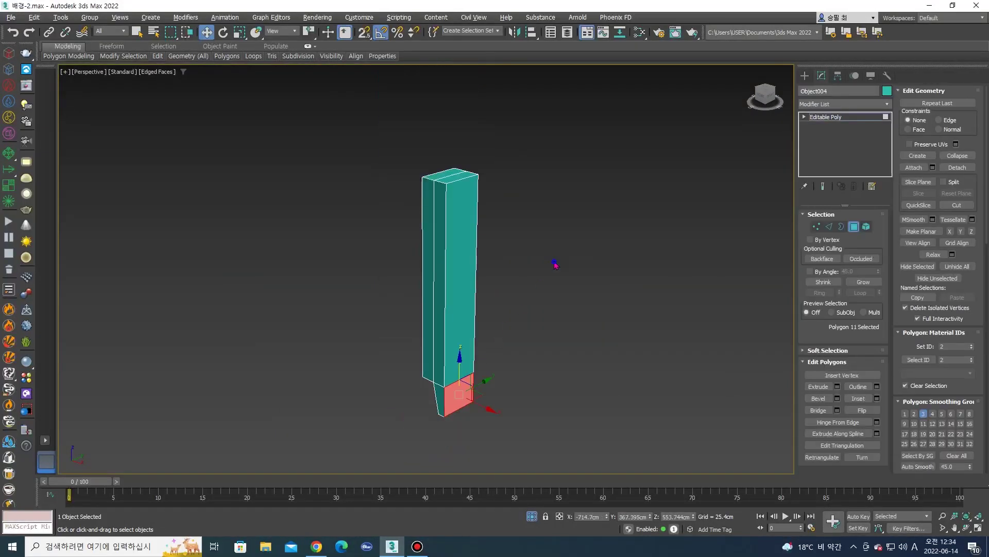
right_click(554, 261)
click(602, 204)
mouse_move(558, 220)
alt+middle_down()
mouse_move(743, 194)
mouse_move(627, 203)
mouse_move(630, 211)
alt+middle_up()
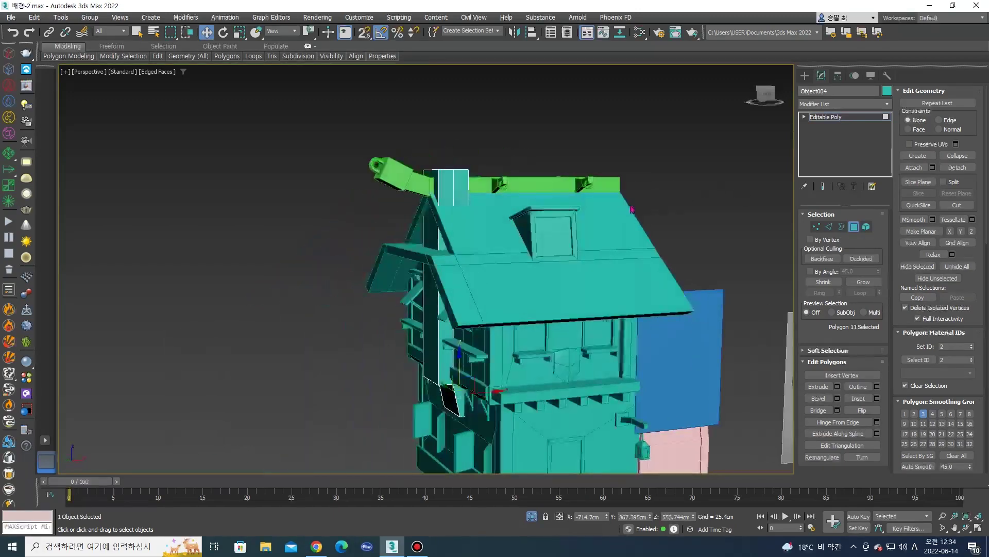
mouse_move(521, 264)
alt+middle_down()
mouse_move(655, 249)
mouse_move(672, 219)
mouse_move(596, 265)
mouse_move(530, 283)
mouse_move(733, 122)
alt+middle_up()
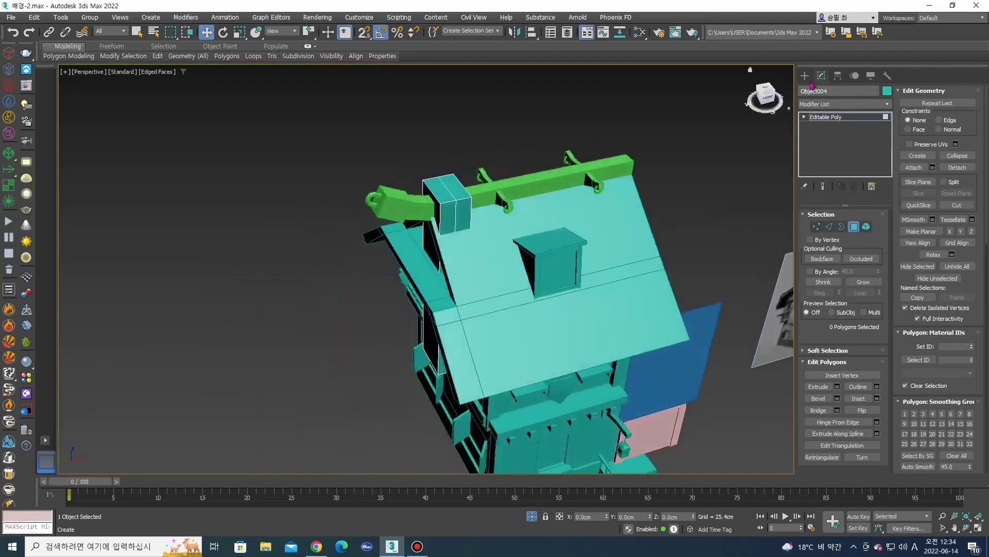
Clear the selection, then select the green roof rail and hide it.
click(810, 83)
right_click(422, 179)
click(488, 140)
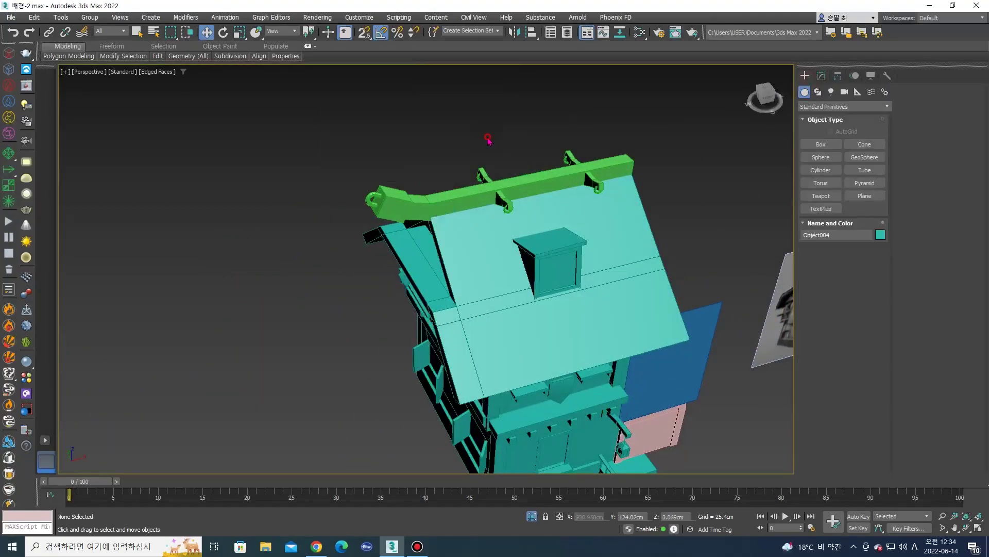
click(515, 187)
mouse_move(516, 186)
alt+middle_down()
mouse_move(579, 126)
mouse_move(579, 104)
mouse_move(425, 170)
mouse_move(556, 159)
mouse_move(501, 189)
alt+middle_up()
scroll(501, 189, up, 5)
scroll(501, 189, up, 3)
right_click(498, 178)
click(531, 149)
Select a green roof bracket and orbit in close around it.
click(498, 209)
alt+middle_drag(498, 209, 485, 221)
scroll(484, 221, up, 3)
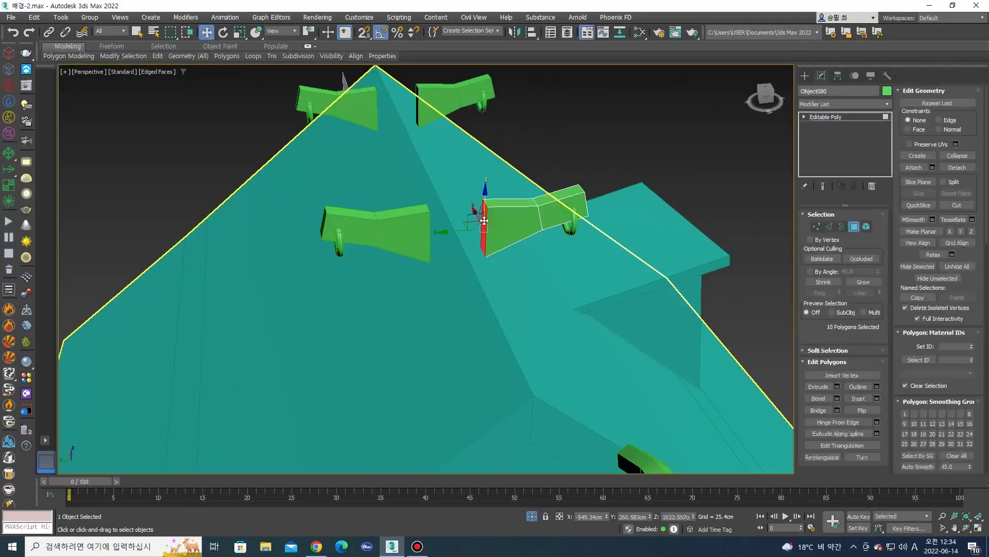
alt+middle_drag(499, 193, 503, 215)
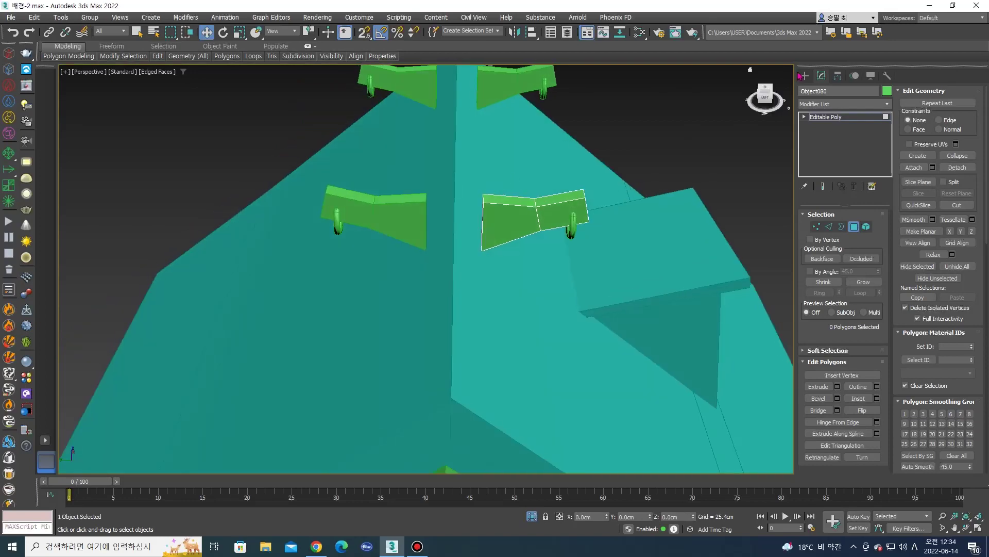
Work on the end faces of the left and top roof brackets in Polygon mode.
right_click(503, 216)
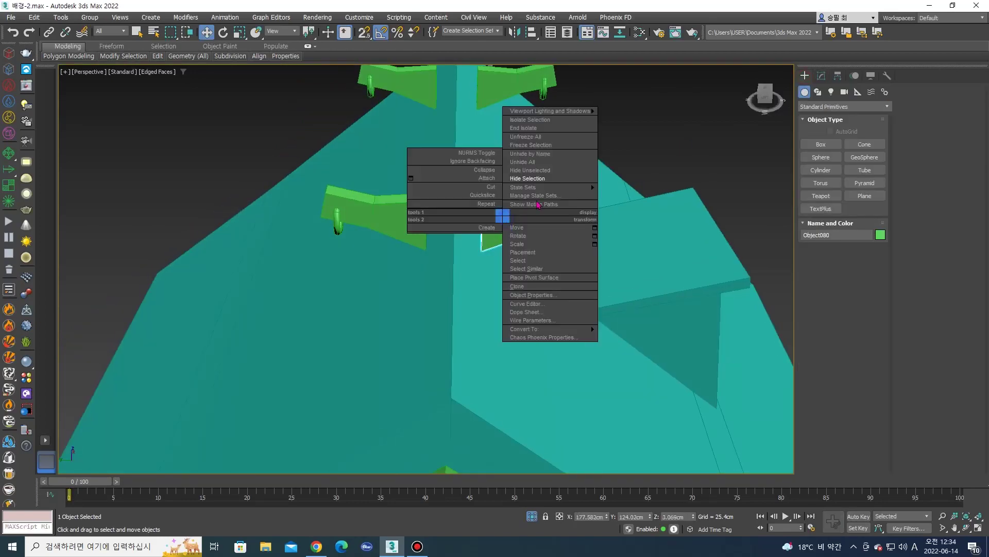
click(407, 219)
mouse_move(407, 219)
alt+middle_down()
mouse_move(416, 232)
mouse_move(638, 133)
alt+middle_up()
key(4)
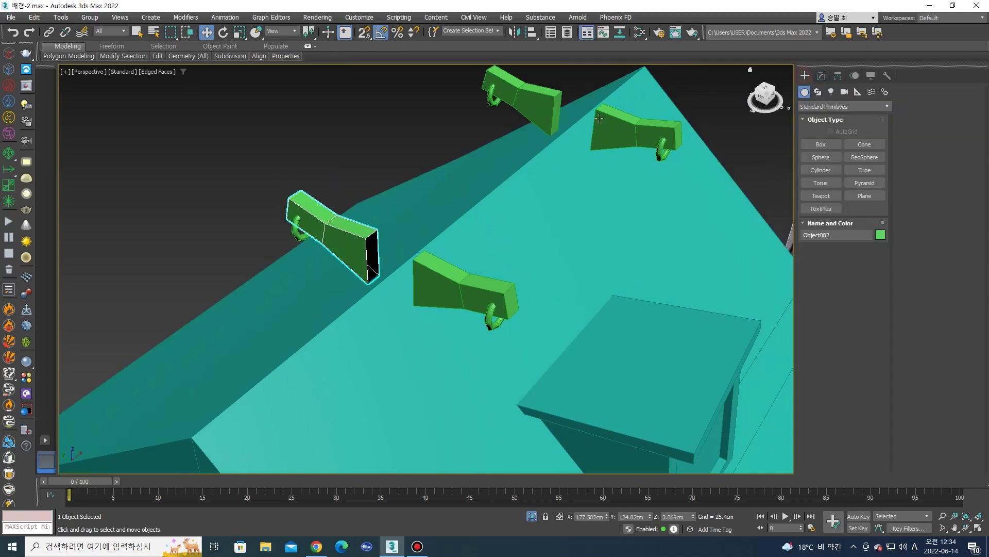
click(805, 76)
alt+middle_drag(453, 286, 491, 144)
click(497, 146)
key(4)
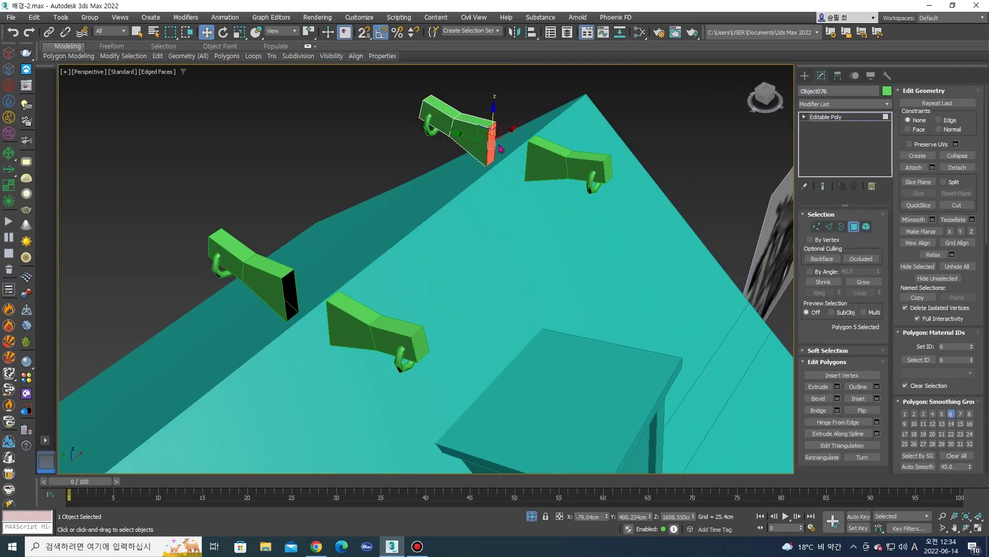
click(805, 76)
Work on the right-hand bracket's hidden end faces in Polygon mode.
click(570, 162)
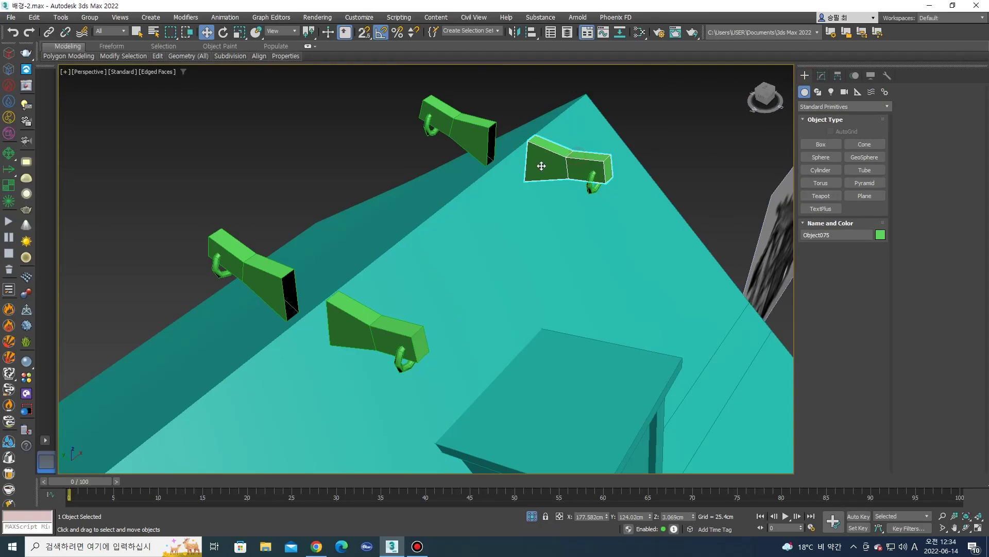
alt+middle_drag(541, 164, 485, 181)
key(4)
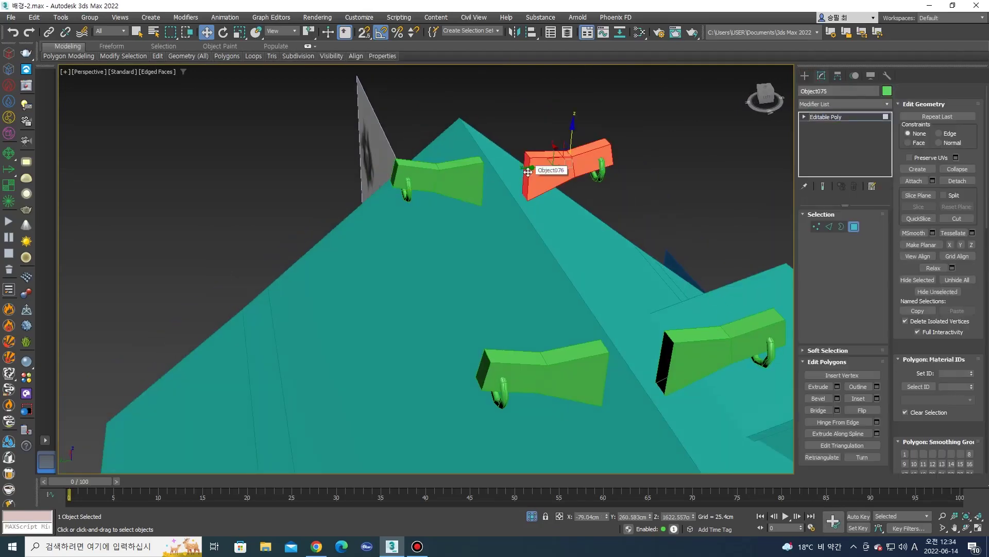
click(529, 170)
alt+middle_drag(529, 170, 671, 160)
click(805, 76)
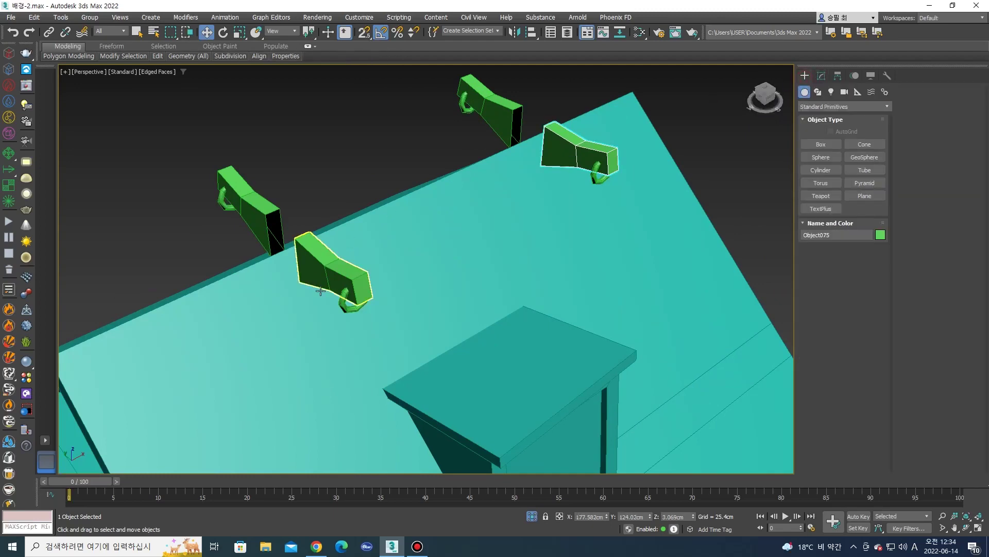
Select the remaining brackets with their hooks and hide them.
click(341, 297)
alt+middle_drag(341, 297, 327, 272)
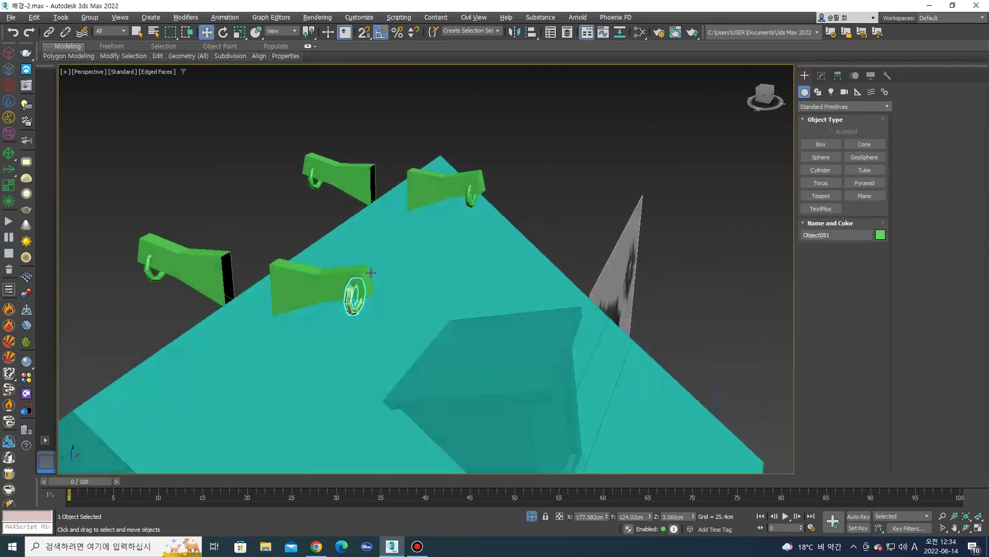
ctrl+click(327, 272)
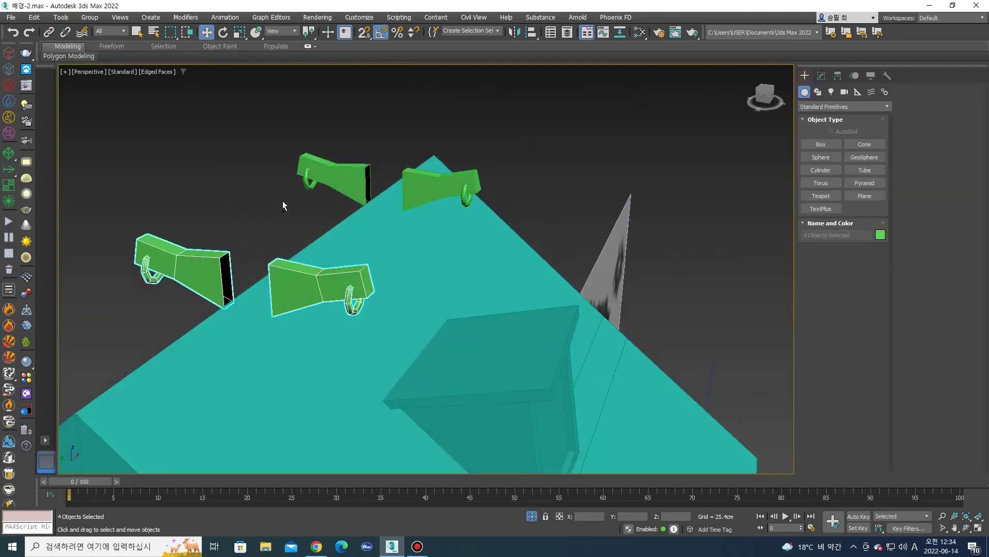
ctrl+click(309, 187)
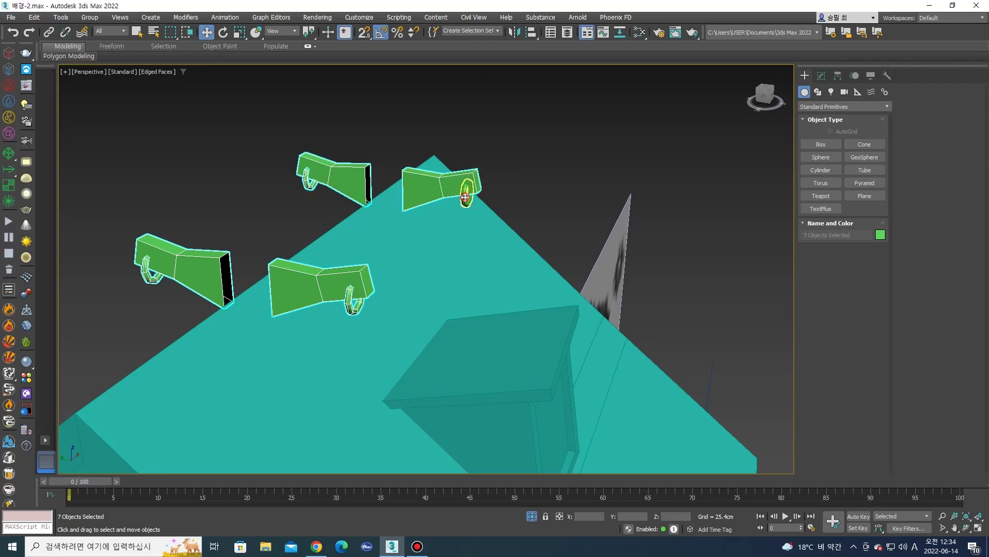
right_click(473, 184)
click(506, 149)
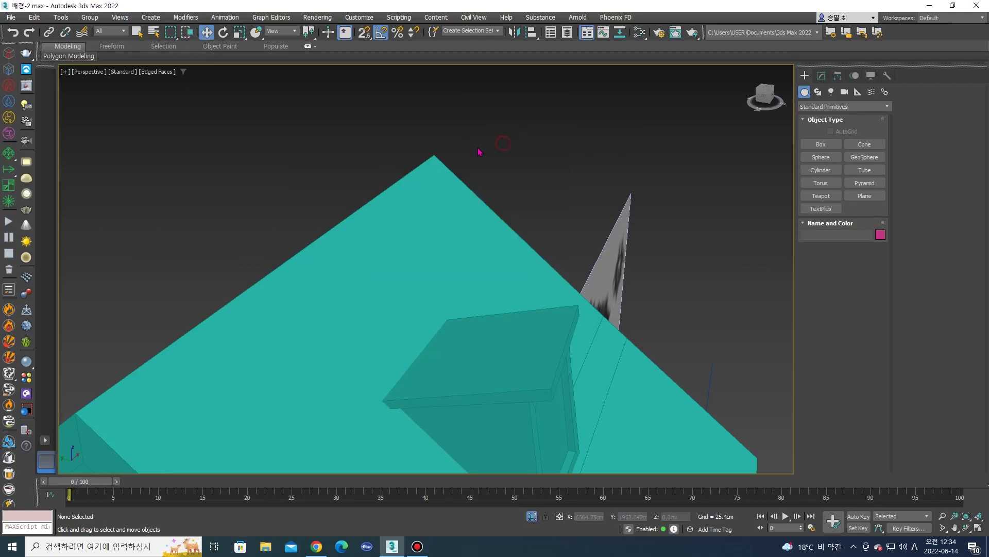
scroll(423, 220, down, 5)
scroll(455, 150, up, 2)
scroll(426, 138, up, 4)
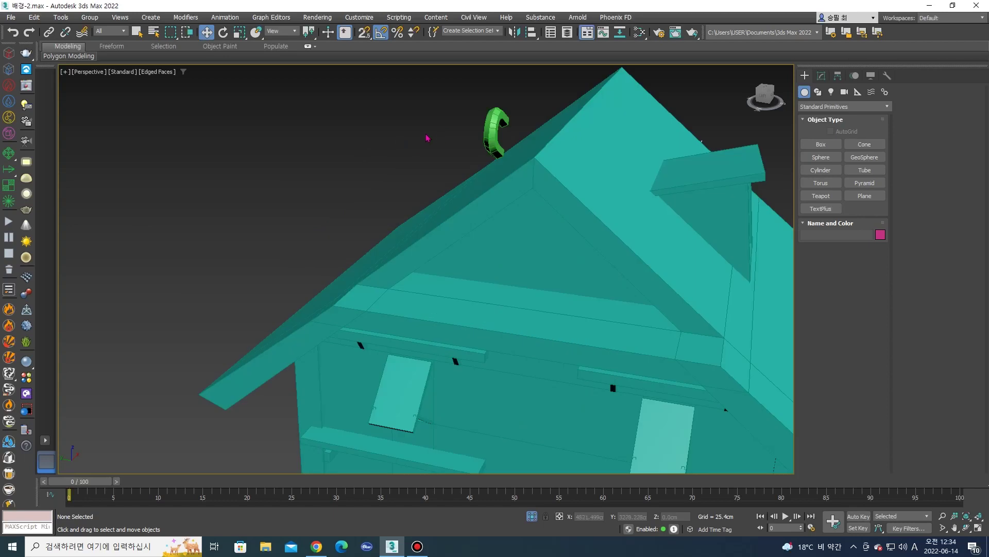
Select the last green hook and hide it.
click(491, 138)
mouse_move(490, 138)
alt+middle_down()
mouse_move(395, 126)
mouse_move(407, 146)
alt+middle_up()
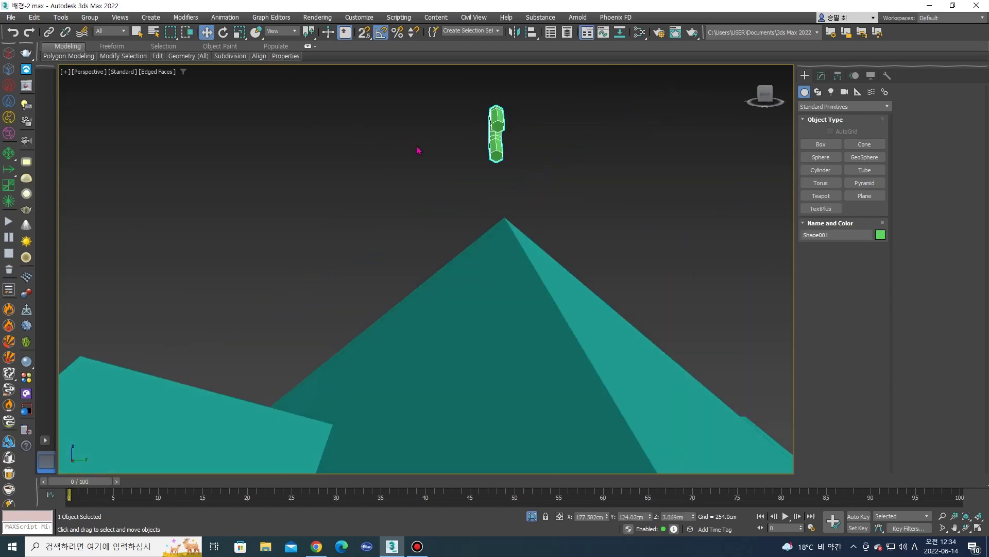
key(4)
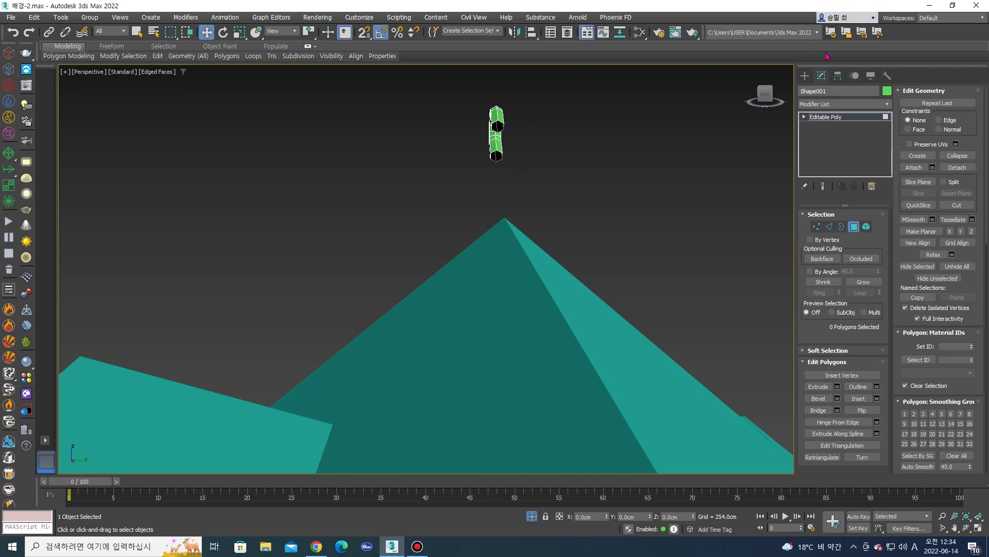
click(804, 76)
right_click(415, 134)
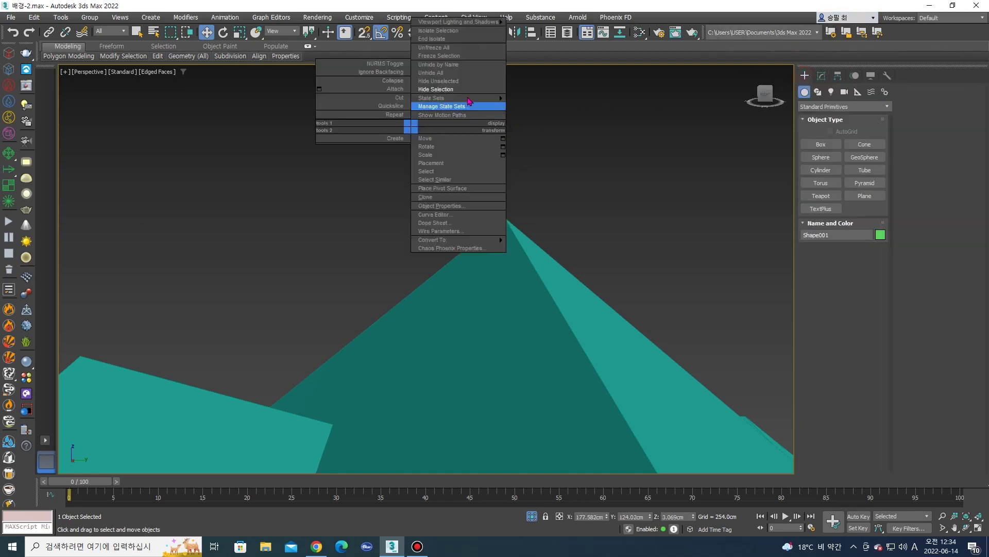
click(464, 90)
Select the sloped roof and orbit to view it from underneath.
scroll(448, 157, down, 10)
click(443, 173)
mouse_move(443, 174)
alt+middle_down()
mouse_move(438, 182)
mouse_move(559, 149)
mouse_move(625, 110)
mouse_move(619, 129)
mouse_move(587, 142)
mouse_move(478, 134)
mouse_move(515, 155)
mouse_move(510, 177)
mouse_move(424, 191)
alt+middle_up()
scroll(438, 182, up, 5)
right_click(424, 191)
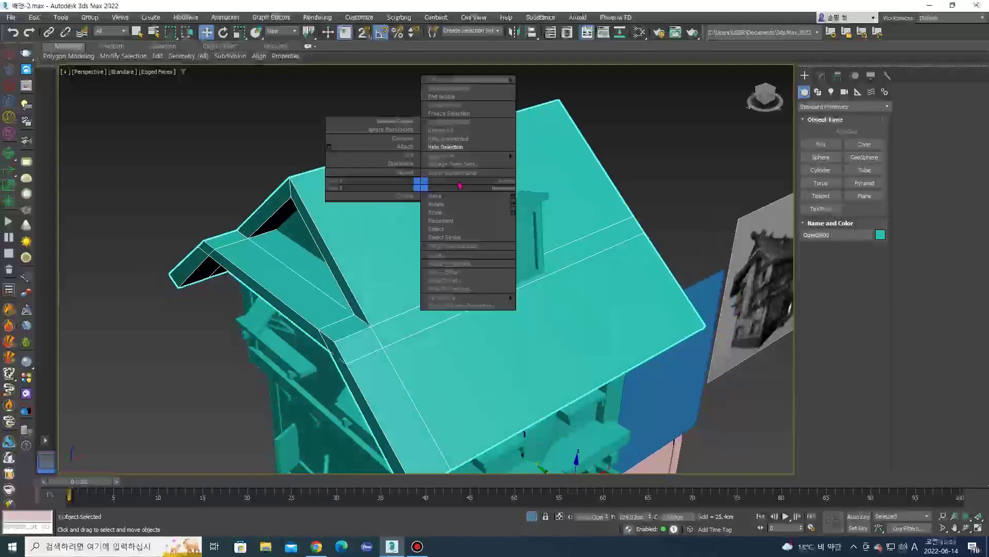
Hide the sloped roof and delete the floating box's thin top slab.
click(465, 146)
click(532, 198)
mouse_move(533, 197)
alt+middle_down()
mouse_move(495, 199)
mouse_move(489, 213)
alt+middle_up()
key(4)
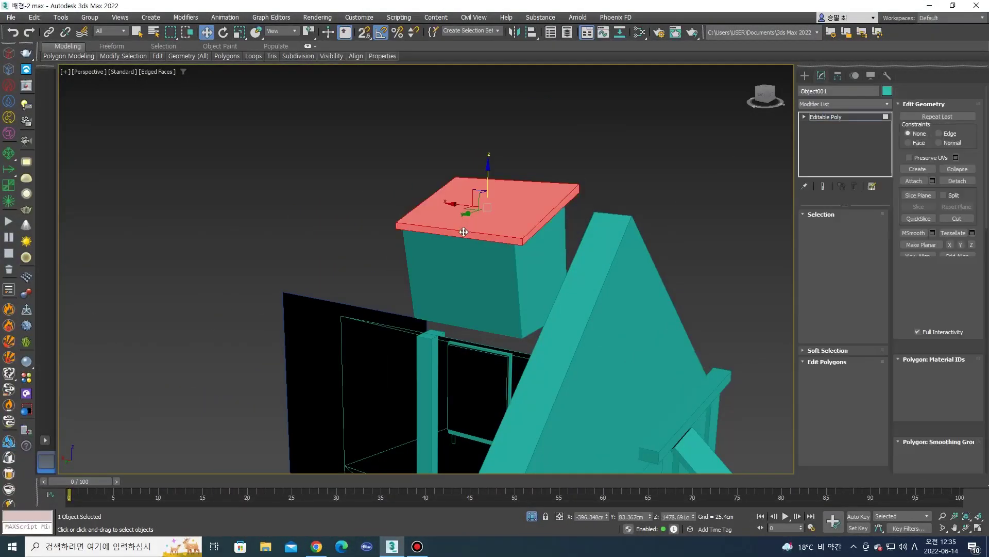
click(464, 232)
key(Delete)
Delete the box's top, front and bottom faces.
right_click(533, 157)
click(557, 141)
click(474, 240)
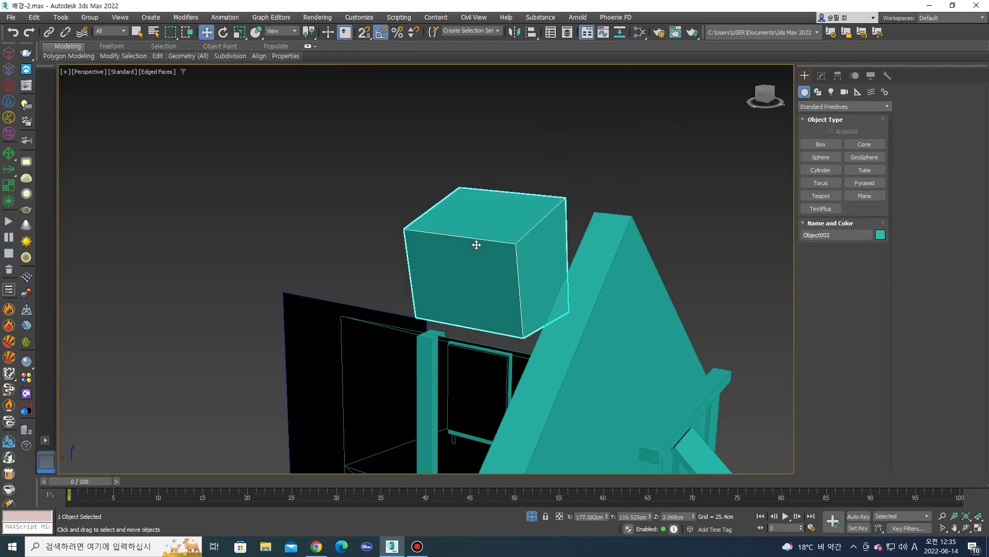
key(4)
alt+middle_drag(541, 210, 512, 269)
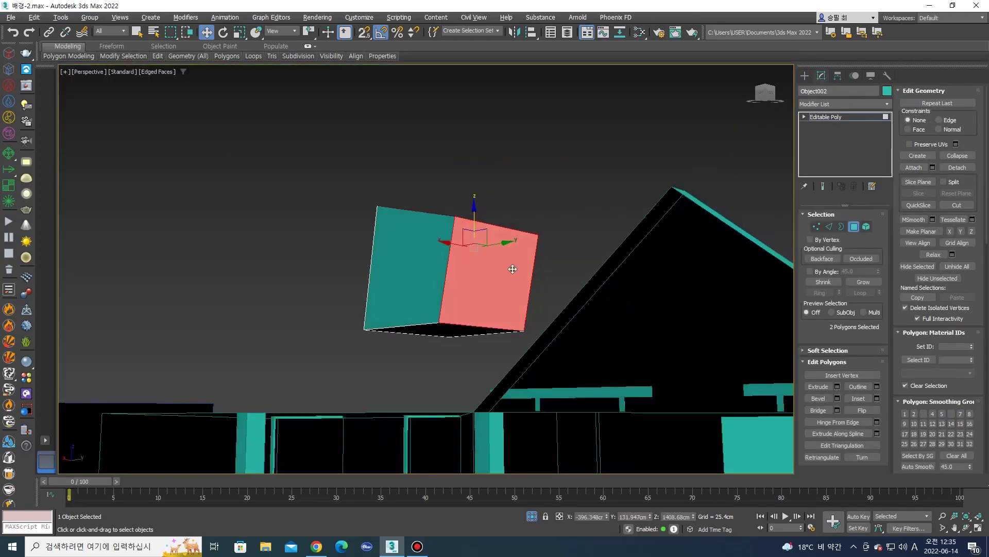
ctrl+click(423, 328)
key(Delete)
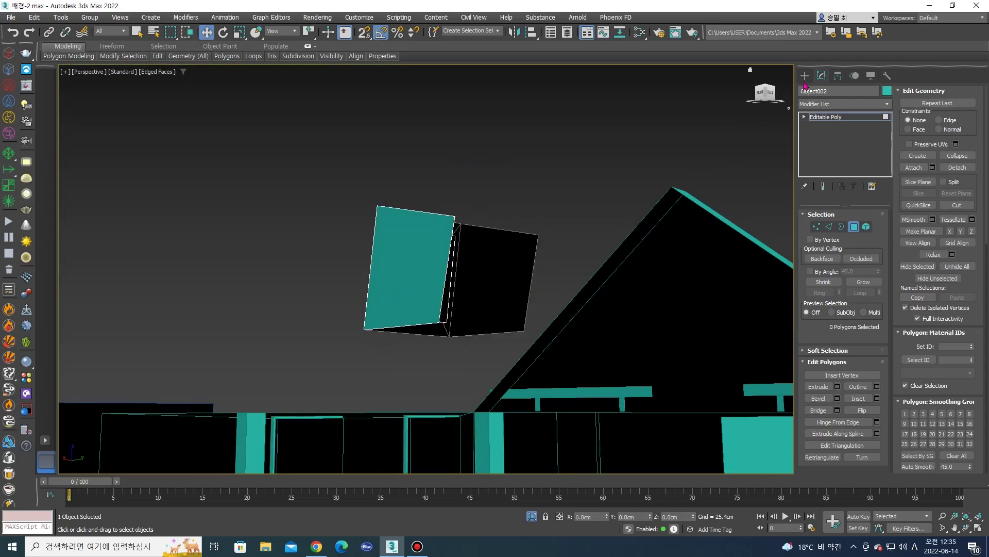
Hide the floating box and orbit around the house.
click(805, 76)
alt+middle_drag(392, 289, 461, 190)
right_click(461, 190)
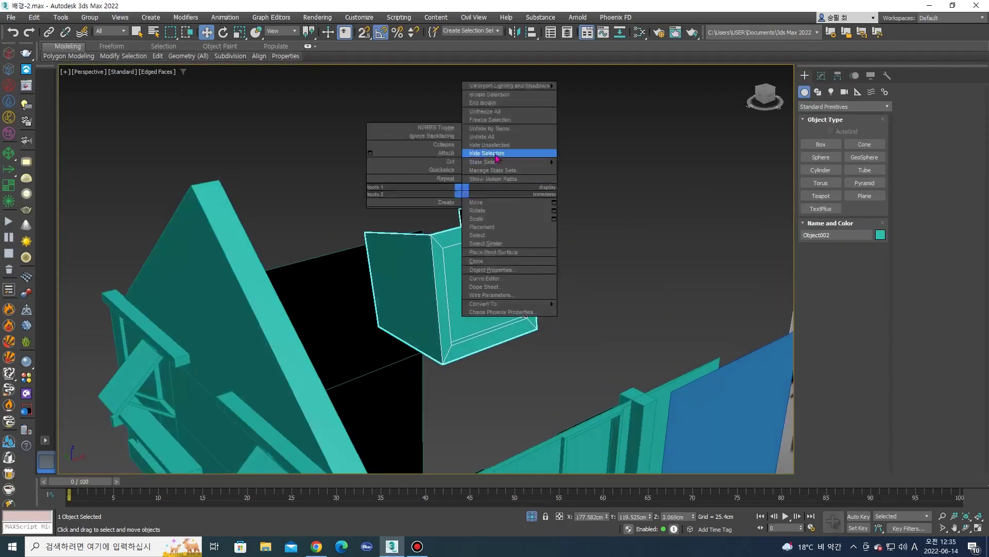
click(487, 153)
scroll(355, 247, down, 5)
alt+middle_drag(331, 252, 439, 188)
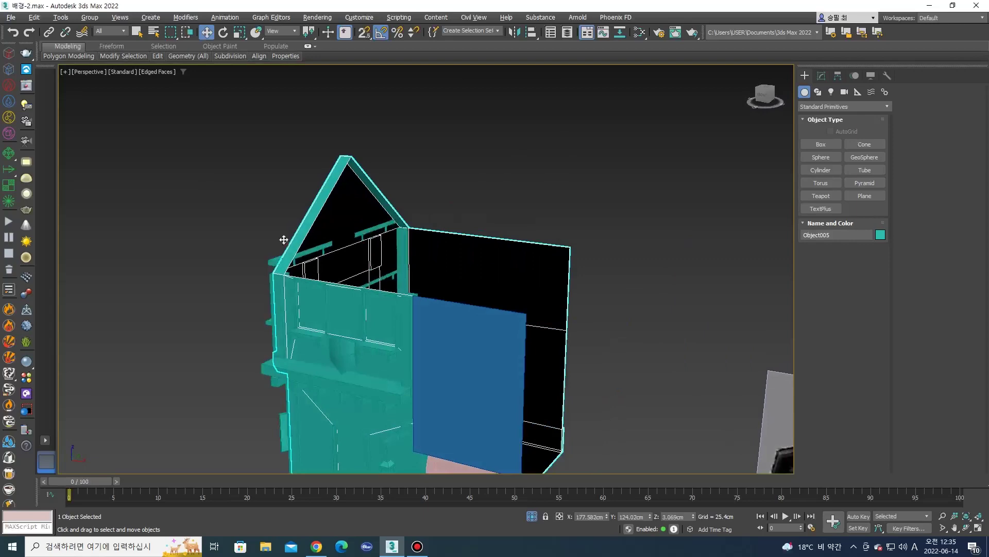
Ctrl-select the dormer, roof, chimney and green roof pieces, 14 objects in all.
right_click(439, 188)
mouse_move(486, 140)
alt+middle_down()
mouse_move(468, 220)
mouse_move(453, 186)
alt+middle_up()
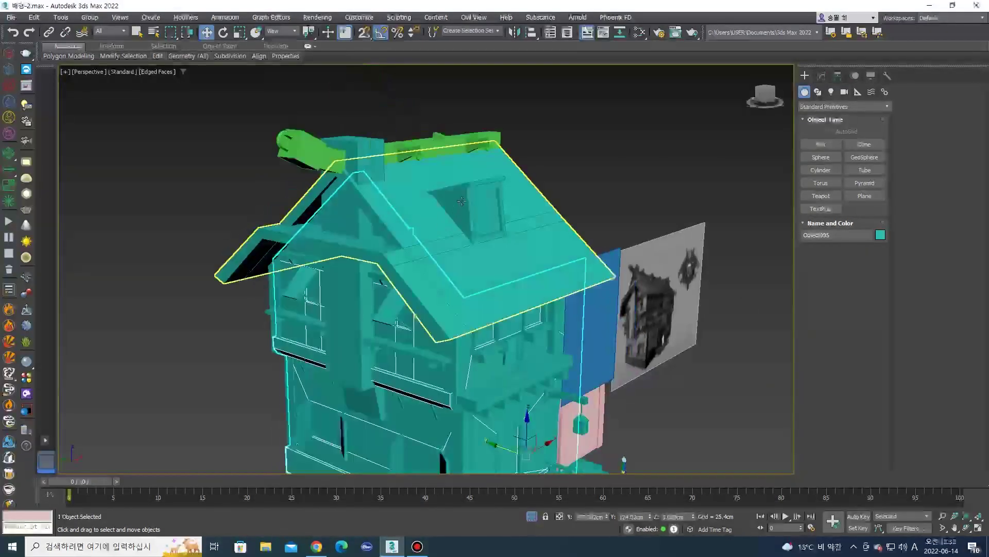
ctrl+click(453, 185)
ctrl+click(396, 194)
ctrl+click(359, 161)
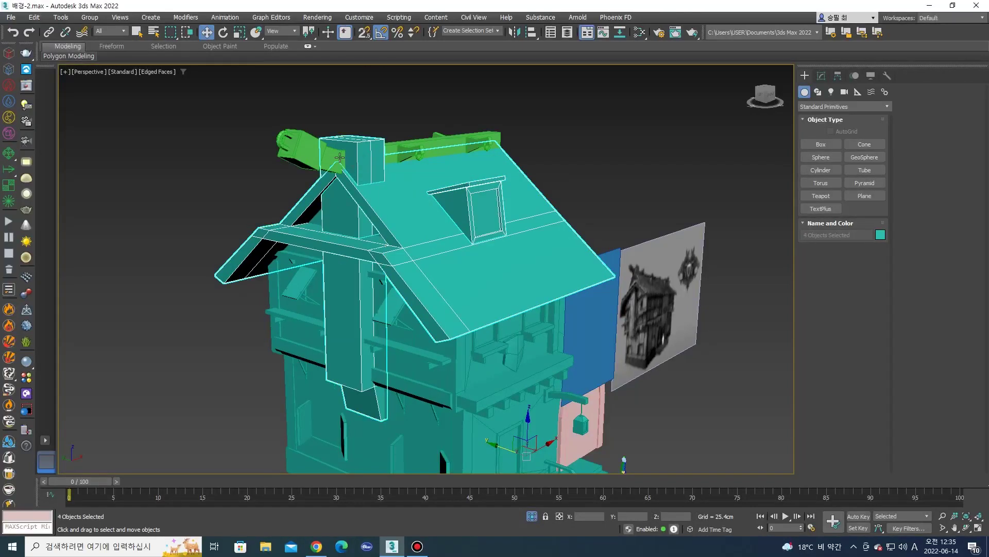
alt+middle_drag(325, 152, 310, 131)
ctrl+drag(304, 137, 220, 107)
right_click(443, 147)
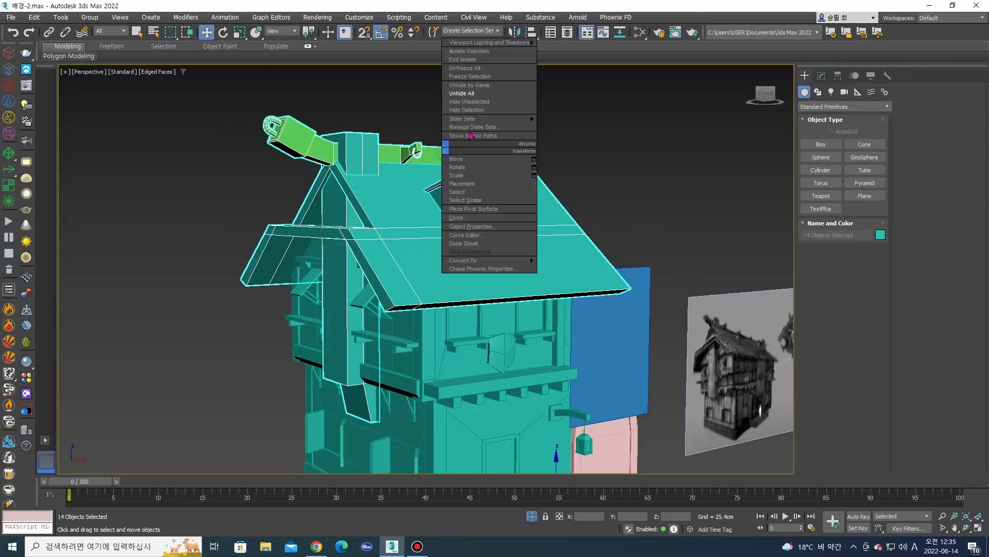
Hide the 14 roof pieces and delete the wall shell's two sloped top faces.
click(488, 110)
click(404, 232)
alt+middle_drag(380, 237, 314, 264)
click(822, 76)
key(4)
click(320, 226)
mouse_move(319, 227)
alt+middle_down()
mouse_move(521, 225)
mouse_move(772, 125)
alt+middle_up()
ctrl+click(432, 223)
key(Delete)
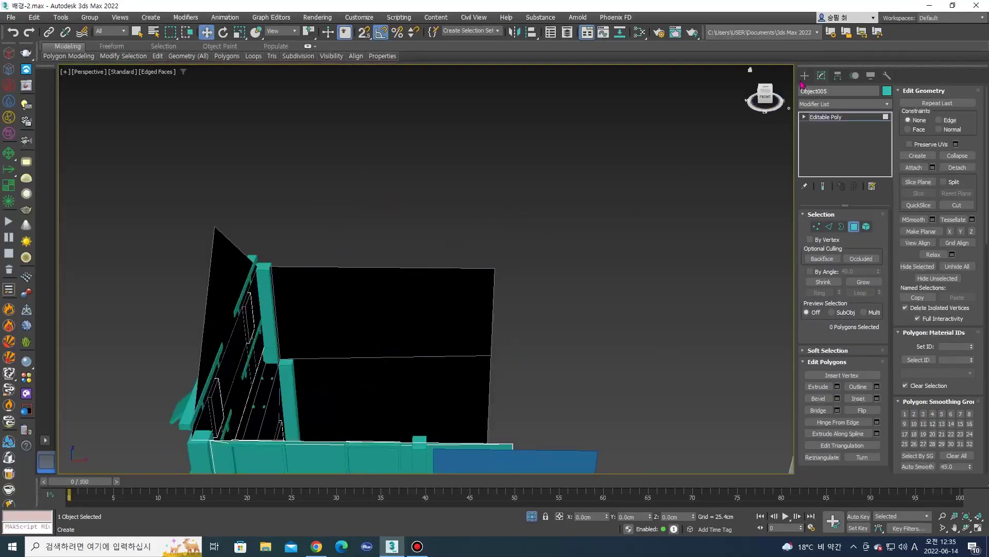
click(802, 84)
Delete the wall shell's three bottom faces, leaving its underside open.
alt+middle_drag(545, 164, 442, 337)
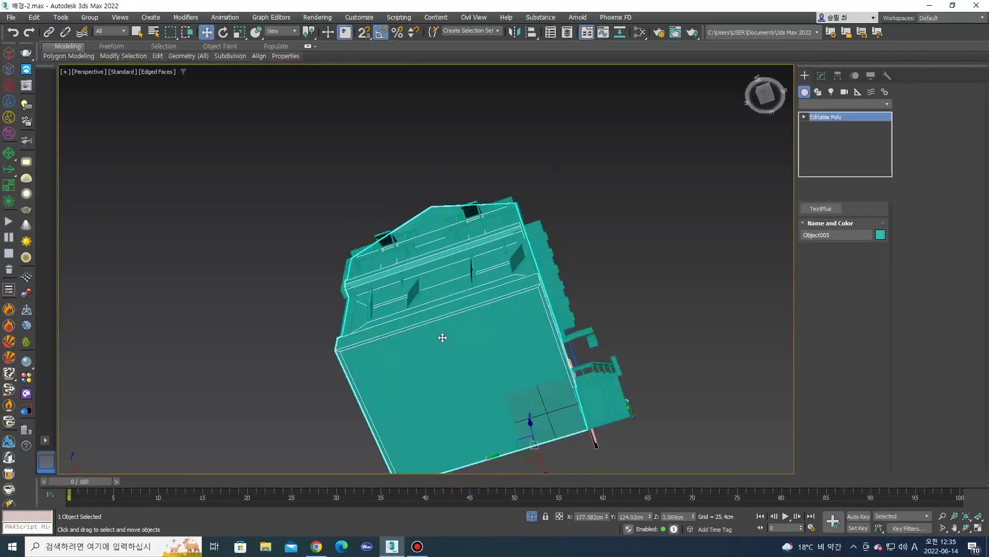
key(4)
click(442, 337)
scroll(354, 345, up, 3)
ctrl+click(354, 339)
middle_drag(788, 263, 676, 247)
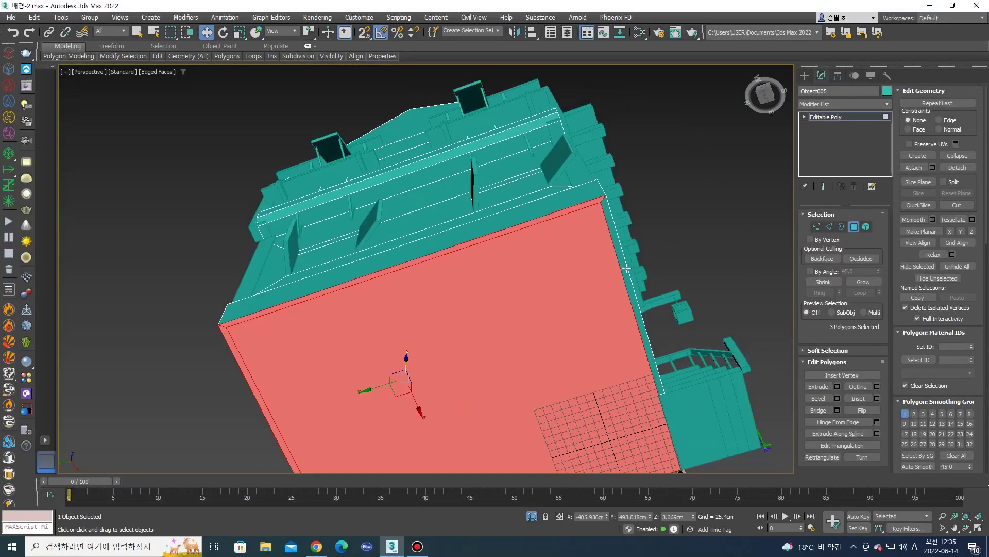
alt+middle_drag(626, 268, 594, 293)
key(Delete)
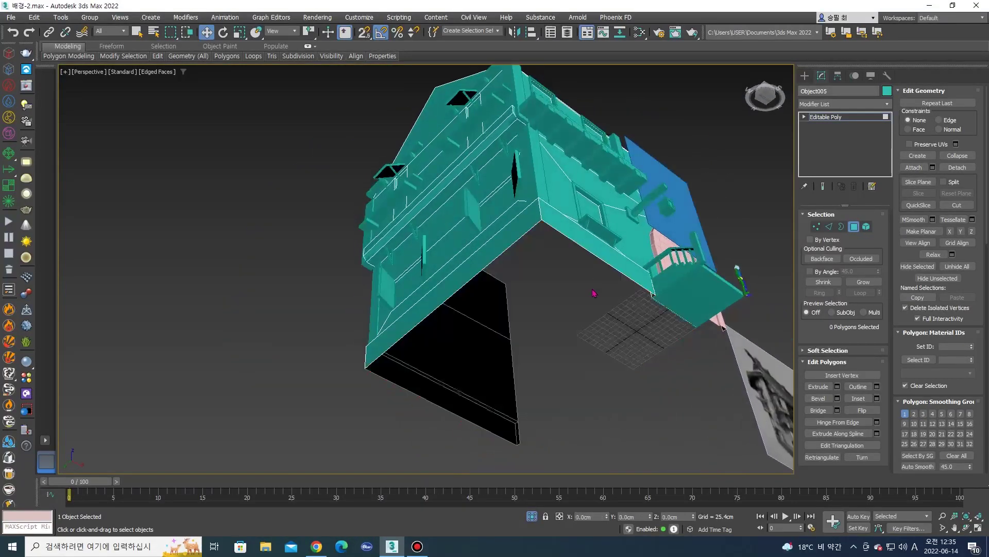
click(804, 76)
mouse_move(639, 206)
alt+middle_down()
mouse_move(617, 195)
mouse_move(598, 212)
mouse_move(494, 199)
alt+middle_up()
right_click(495, 198)
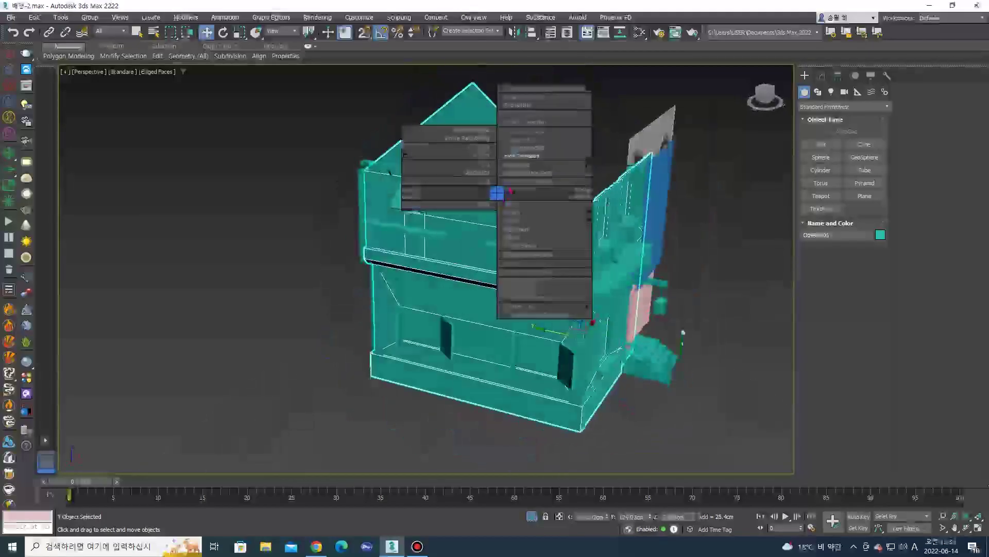
Hide the wall shell, delete the top-left beam's front end face, then hide that beam.
click(538, 154)
click(436, 176)
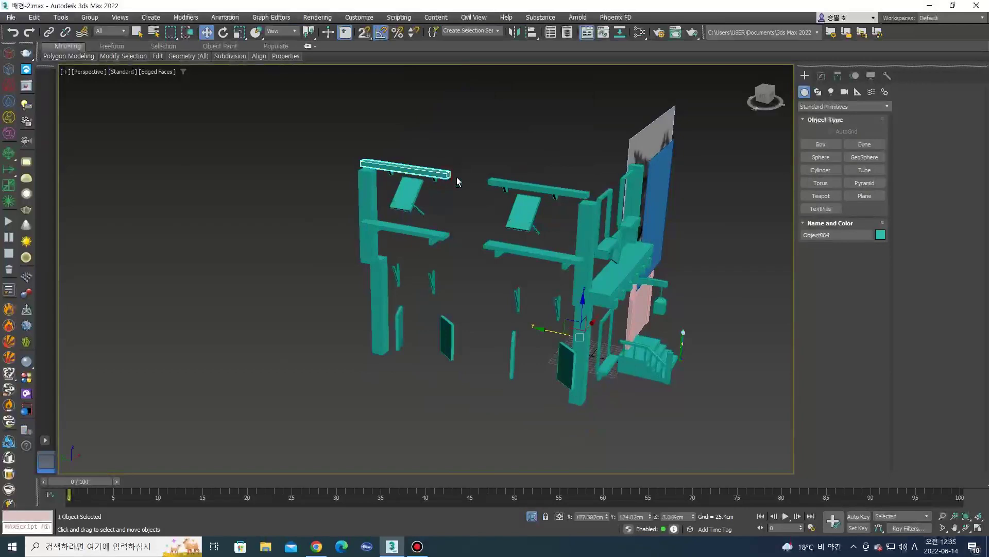
alt+middle_drag(457, 182, 353, 186)
scroll(392, 170, up, 3)
scroll(407, 164, up, 3)
key(4)
click(412, 162)
key(Delete)
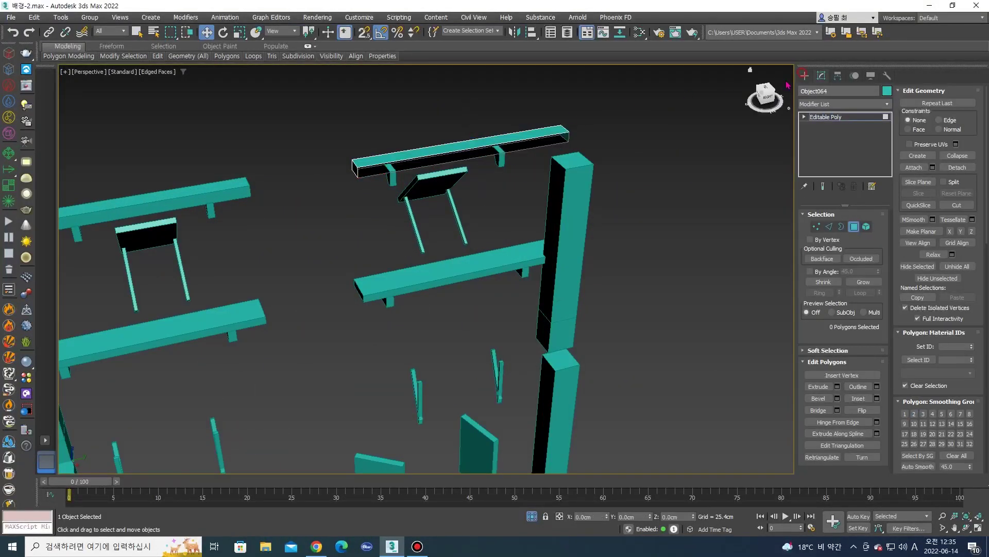
click(803, 76)
middle_drag(464, 124, 525, 123)
right_click(525, 124)
click(566, 89)
Clean up the next long beam's faces and hide it.
click(289, 188)
key(4)
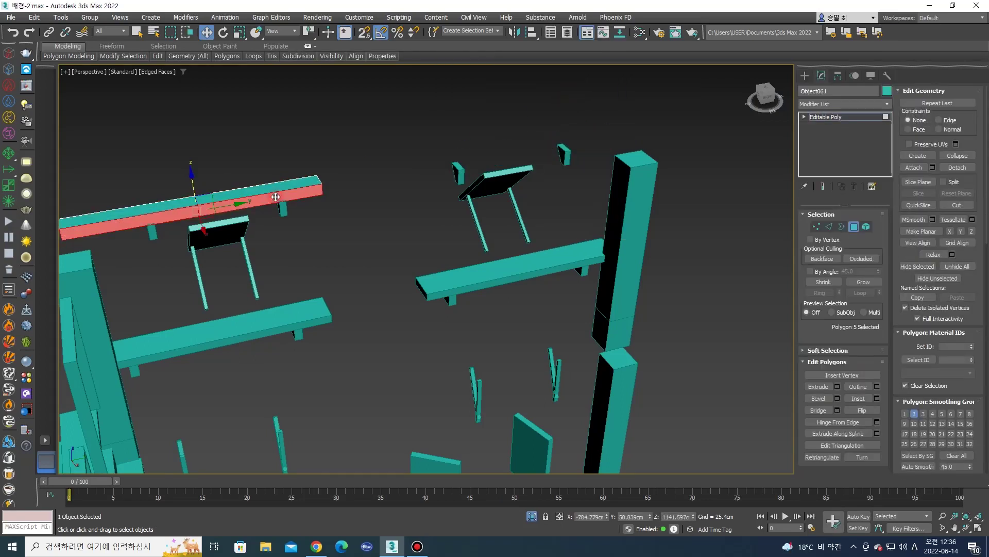
middle_drag(277, 194, 317, 186)
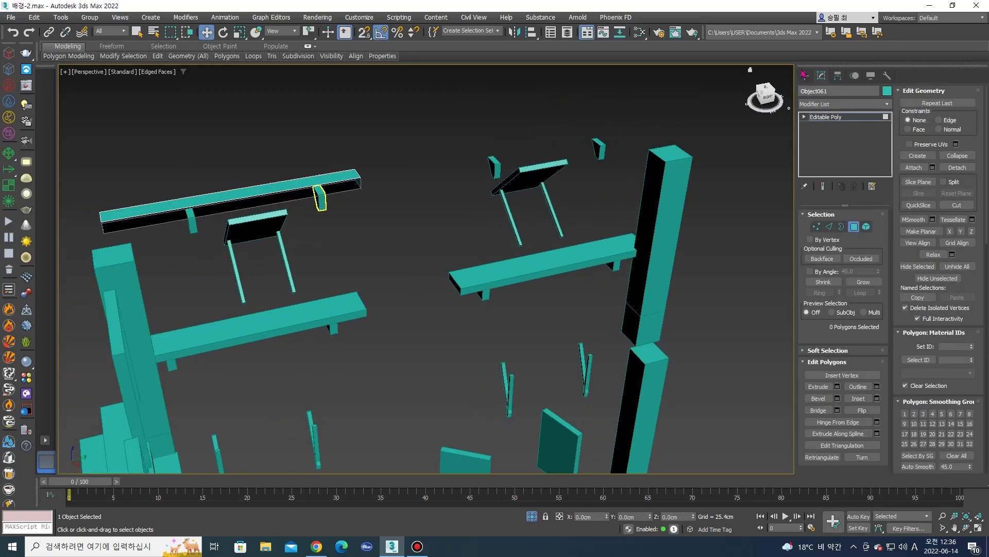
click(804, 75)
right_click(360, 173)
key(Delete)
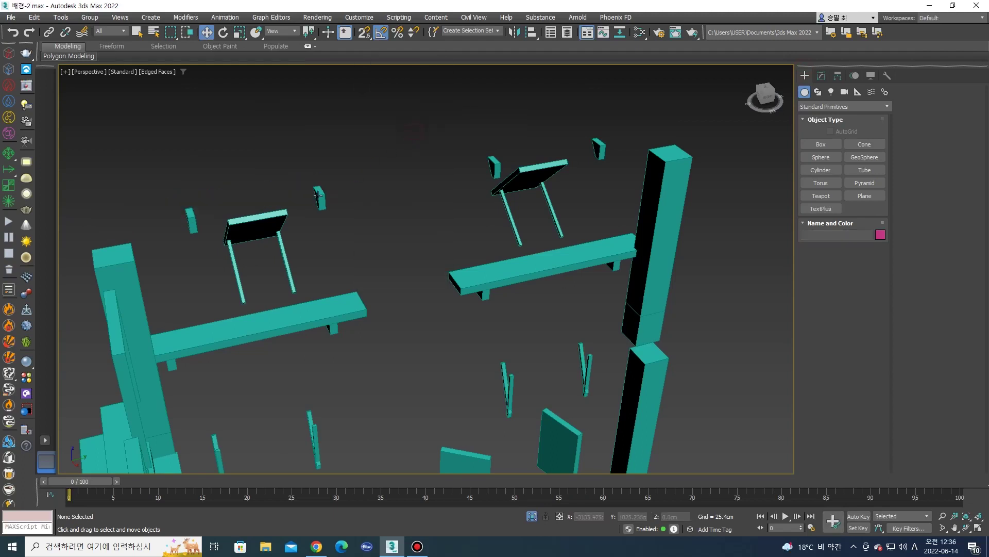
Select and remove the unseen front faces on the first small brackets.
click(326, 196)
scroll(376, 221, up, 3)
key(4)
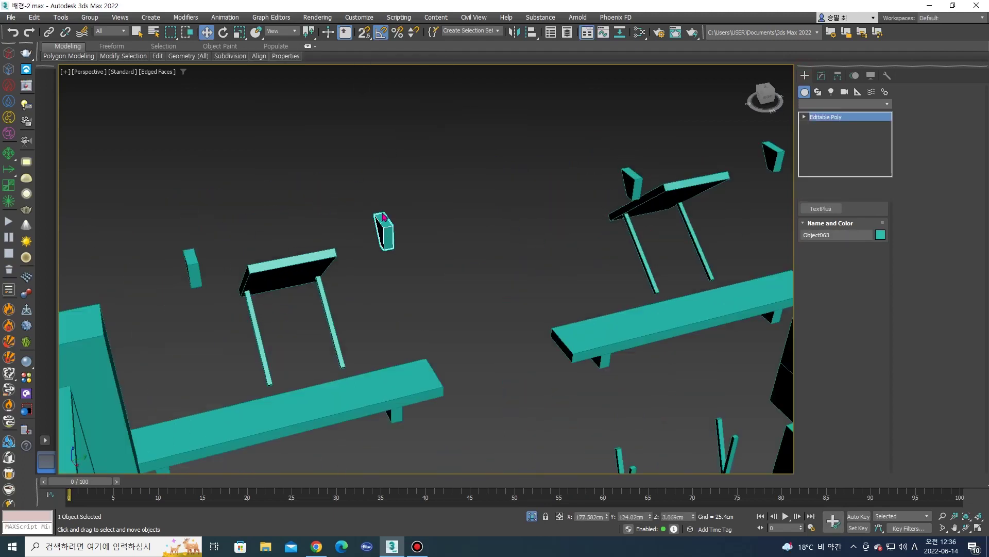
key(ctrl+a)
click(384, 231)
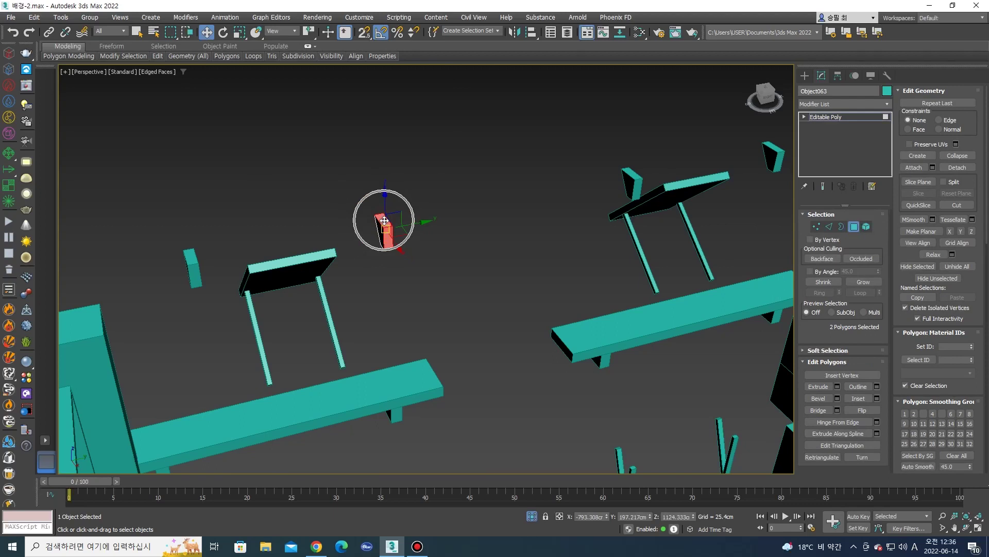
click(804, 76)
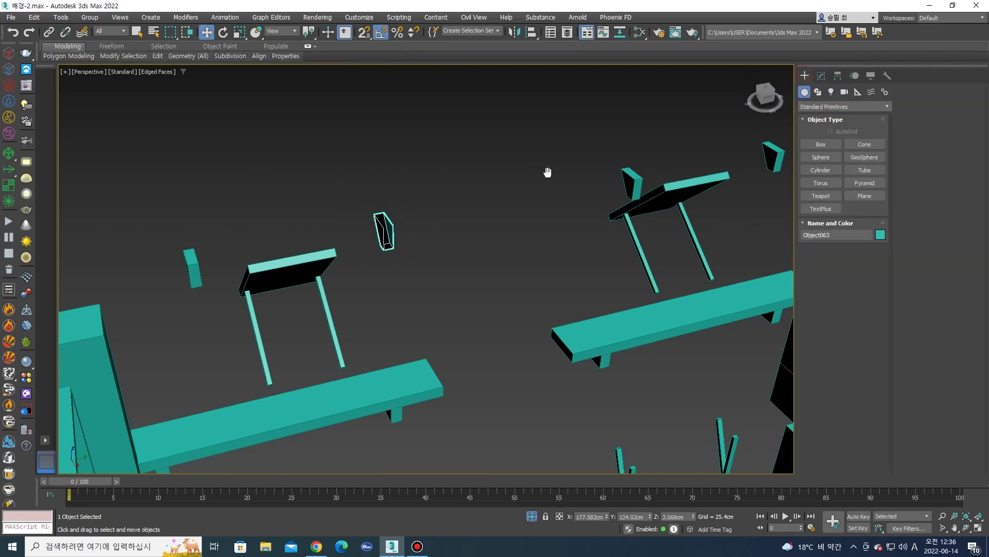
middle_drag(547, 170, 566, 174)
middle_drag(212, 265, 294, 272)
key(4)
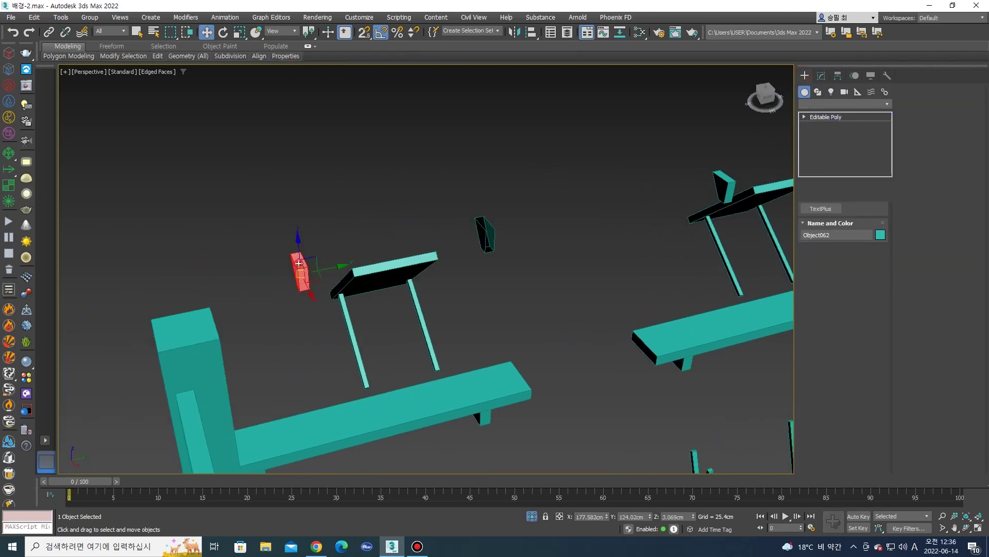
click(369, 253)
alt+middle_drag(369, 254, 475, 224)
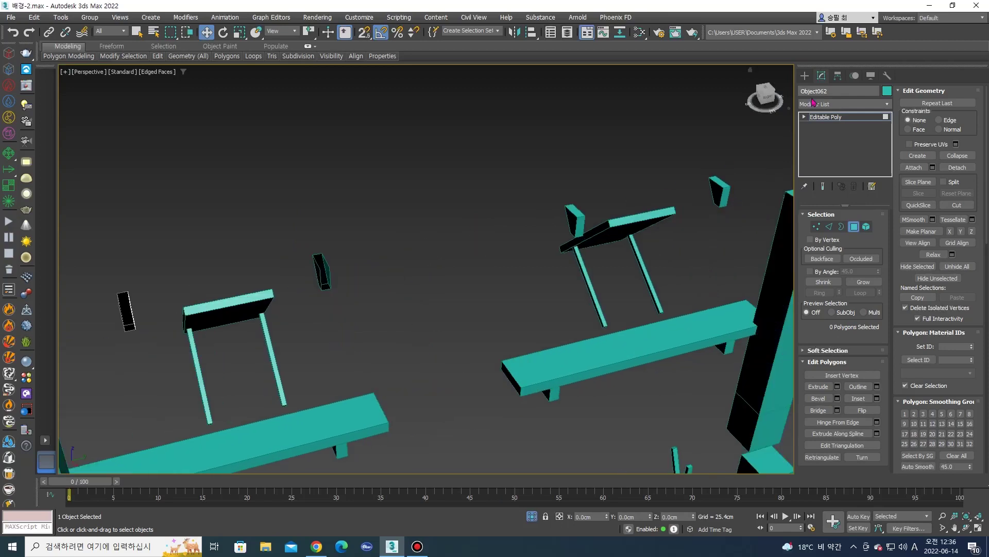
click(805, 76)
Finish the remaining brackets' faces and hide all four brackets.
key(4)
middle_drag(584, 215, 479, 239)
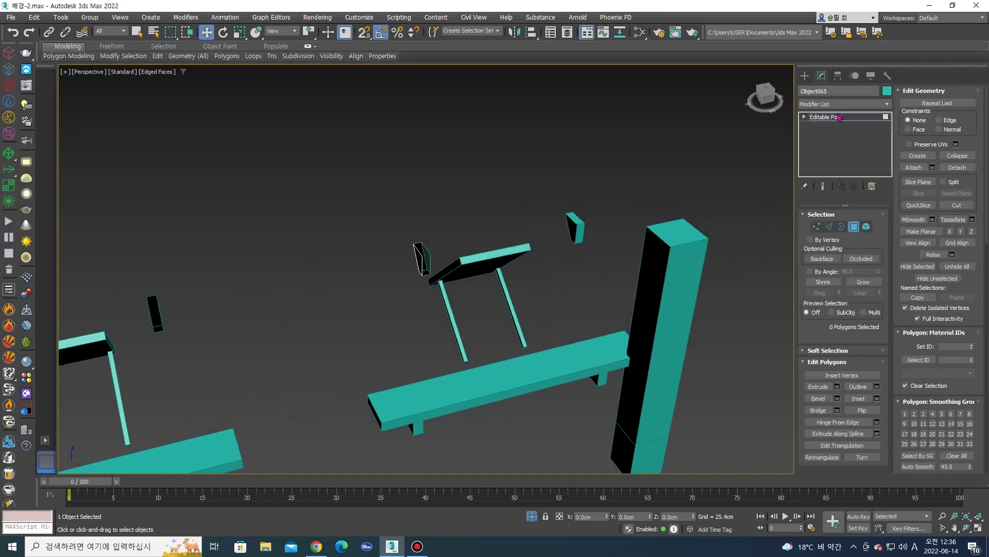
click(810, 78)
middle_drag(591, 212, 557, 223)
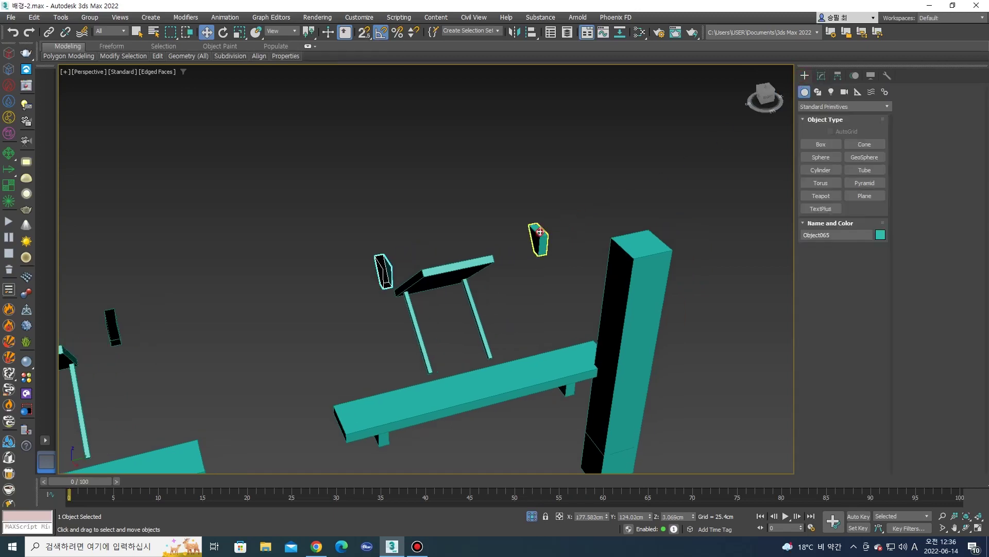
key(4)
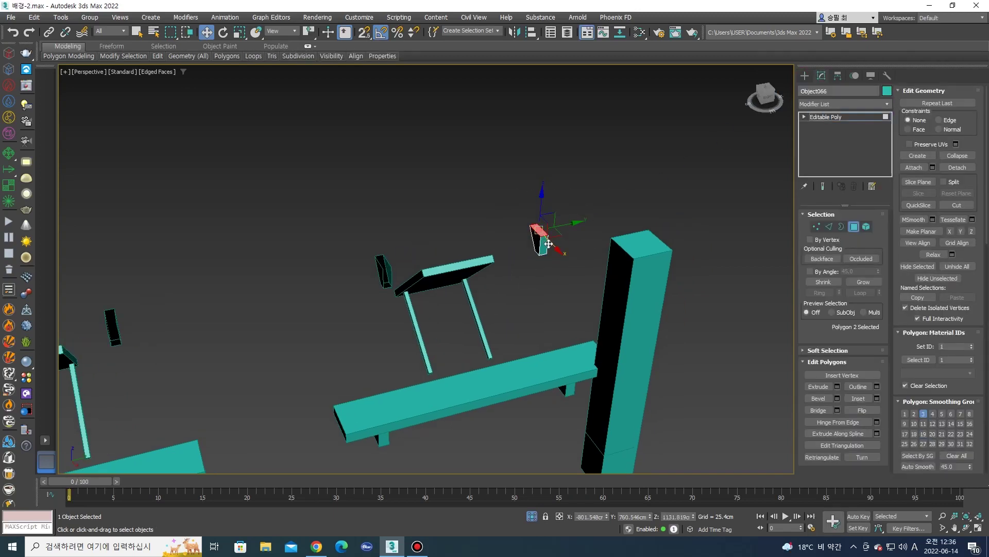
click(805, 76)
mouse_move(557, 170)
alt+middle_down()
mouse_move(448, 190)
mouse_move(469, 229)
alt+middle_up()
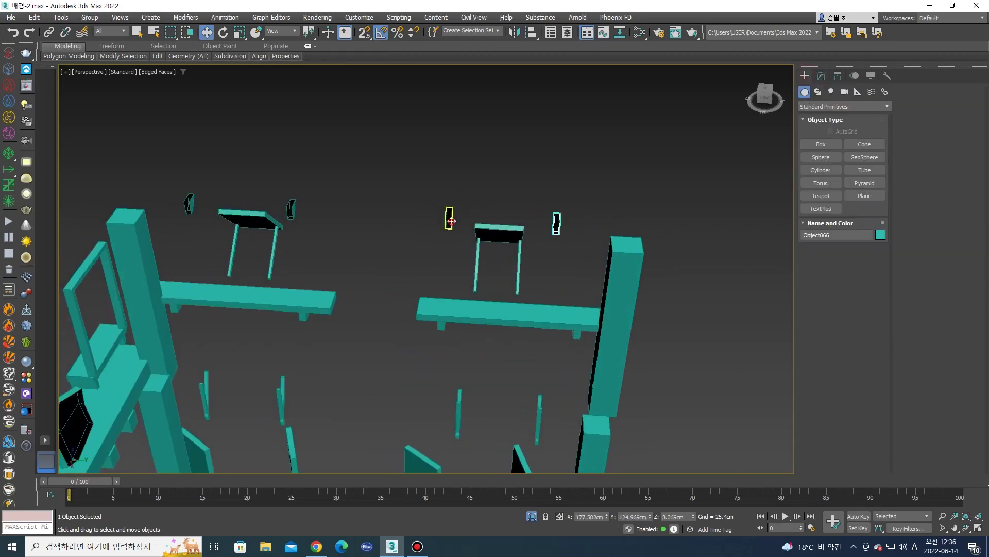
ctrl+click(451, 221)
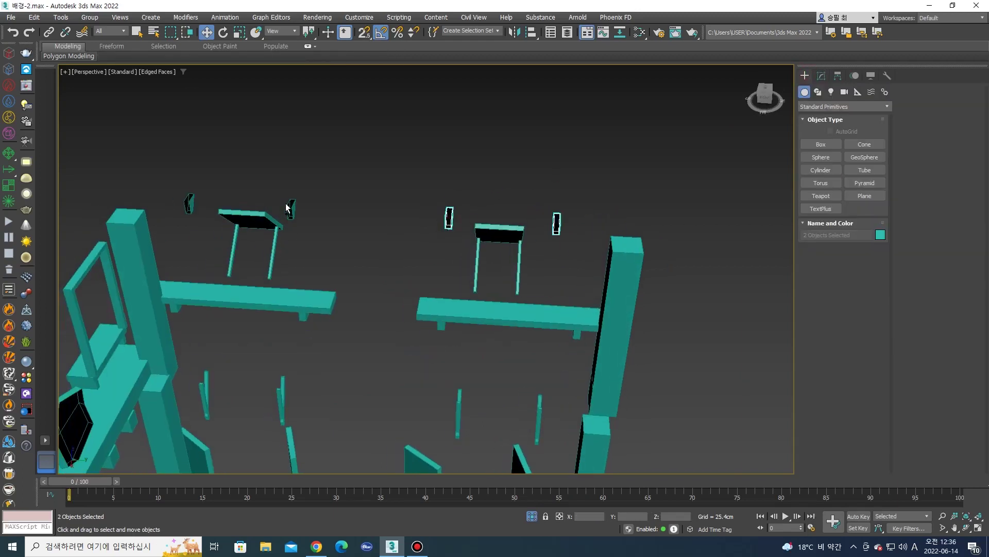
right_click(190, 200)
click(217, 159)
Edit the left table top's upper face in Polygon mode.
click(260, 214)
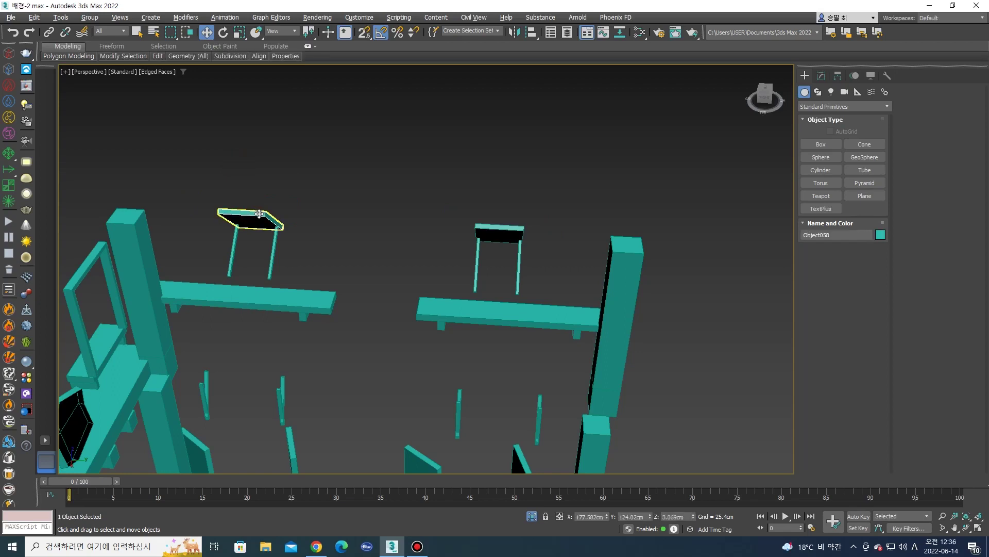
scroll(259, 214, up, 2)
scroll(266, 219, up, 3)
key(4)
click(268, 221)
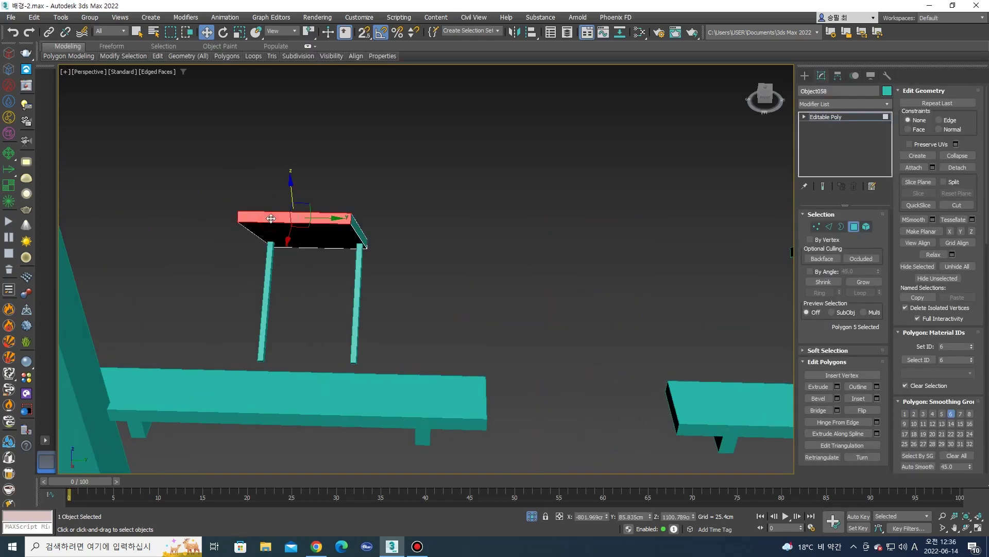
click(402, 209)
scroll(405, 198, down, 2)
scroll(406, 186, down, 4)
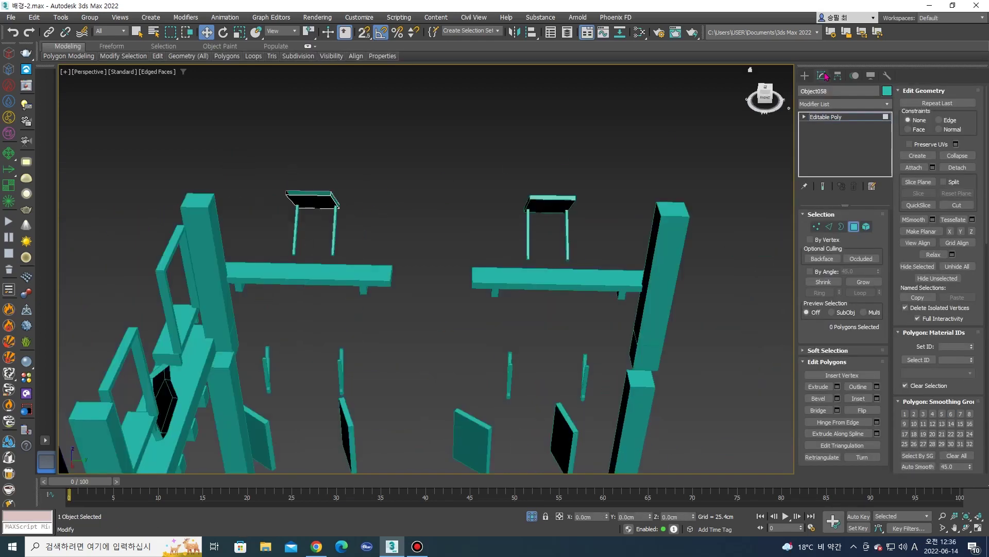
click(804, 75)
scroll(613, 161, up, 3)
Edit the right table top, then select both table tops for hiding.
click(515, 222)
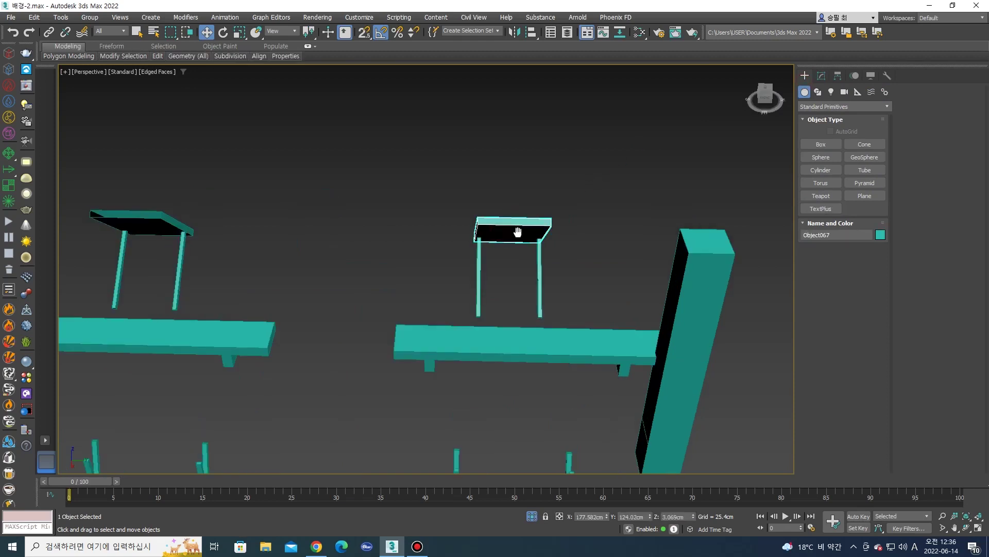
middle_drag(508, 228, 536, 235)
click(822, 75)
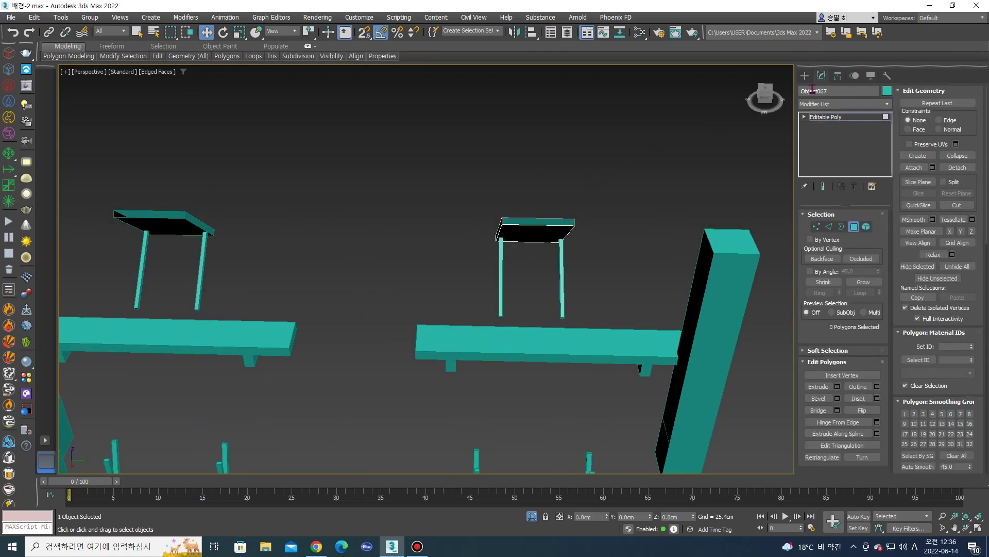
click(804, 77)
ctrl+click(164, 222)
right_click(169, 211)
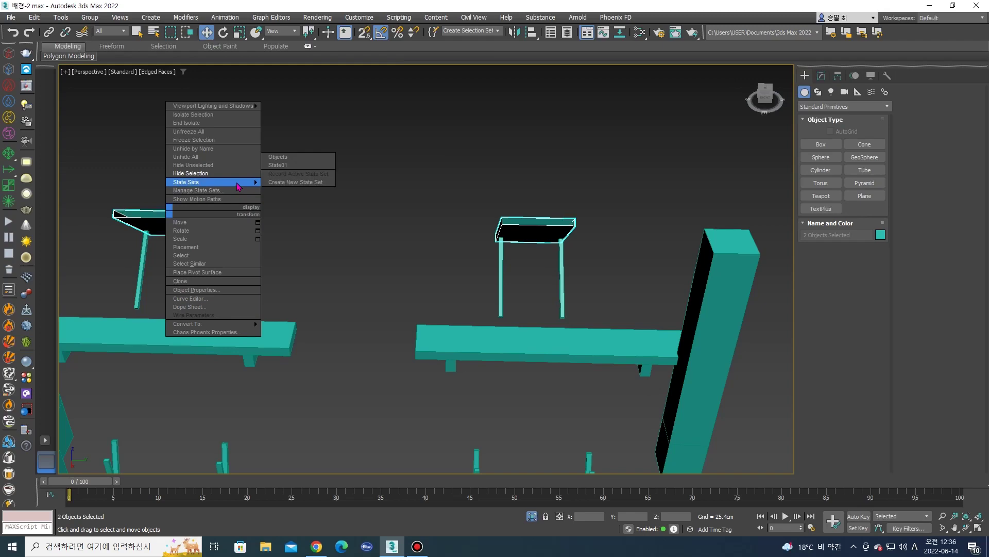
Hide both table tops and select the first thin leg's top face.
click(216, 173)
click(147, 246)
mouse_move(146, 246)
alt+middle_down()
mouse_move(168, 276)
mouse_move(210, 289)
mouse_move(297, 291)
alt+middle_up()
scroll(214, 270, up, 3)
key(4)
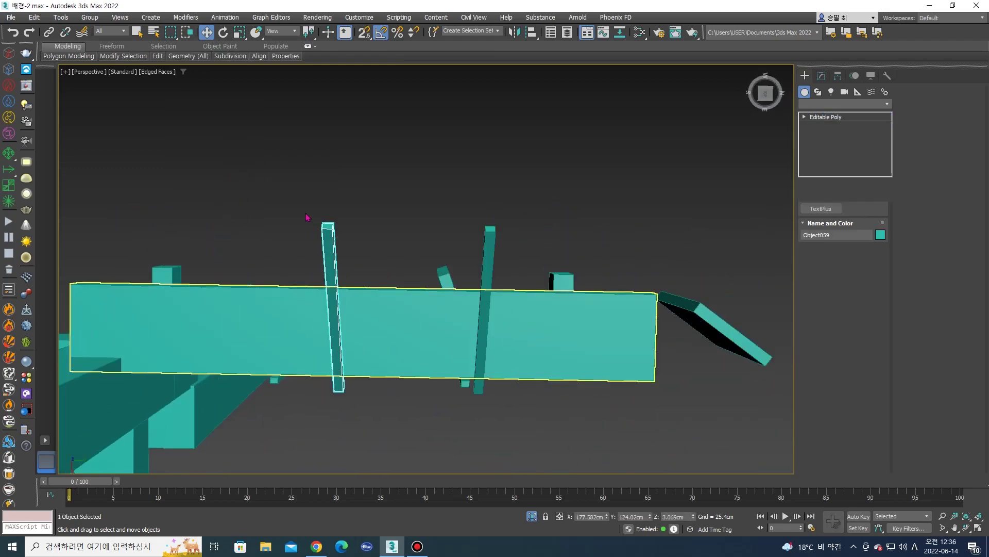
click(328, 226)
key(alt+q)
mouse_move(352, 272)
alt+middle_down()
mouse_move(263, 404)
mouse_move(363, 357)
alt+middle_up()
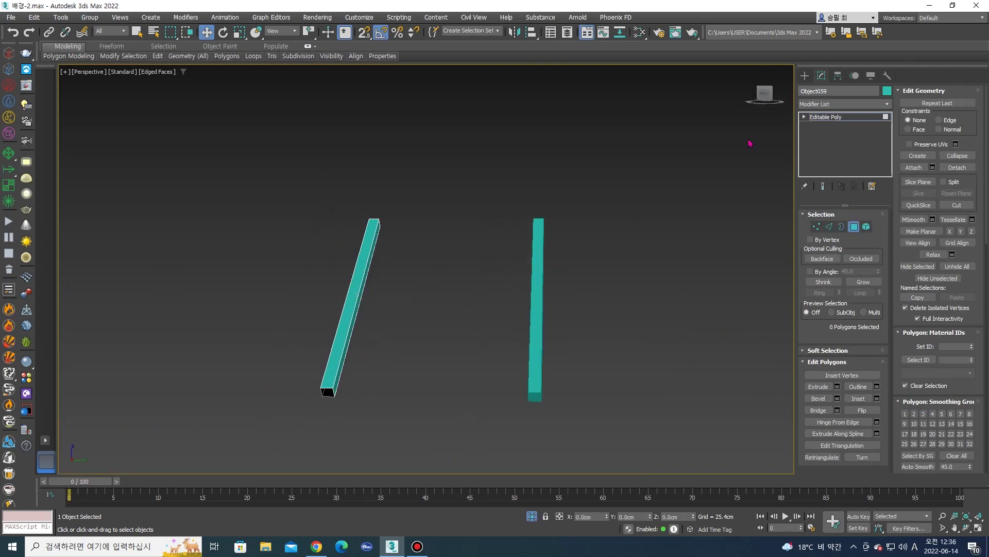
click(806, 77)
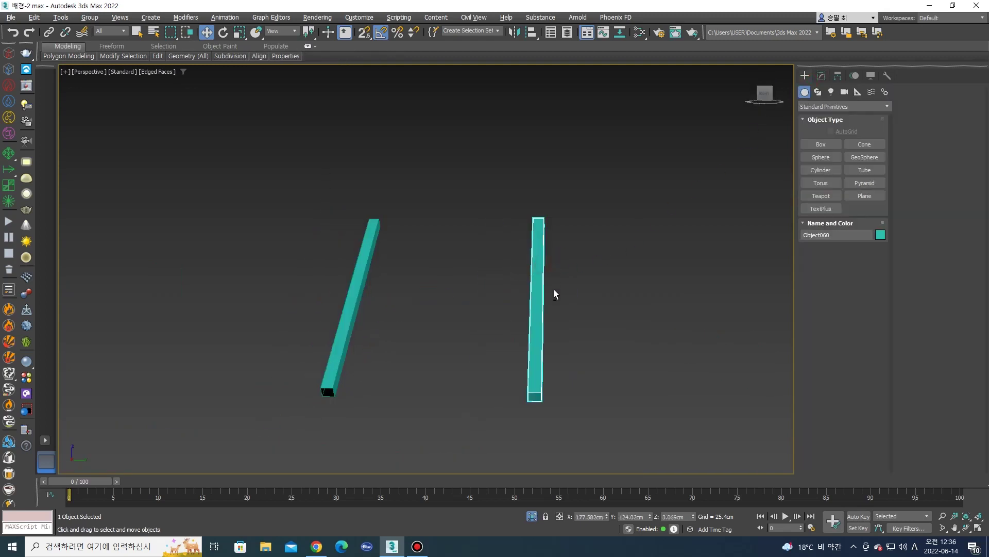
key(alt+q)
Delete the first leg's top and bottom end faces.
click(572, 175)
scroll(554, 243, down, 5)
click(581, 247)
alt+middle_drag(581, 247, 510, 258)
key(Delete)
scroll(497, 247, down, 10)
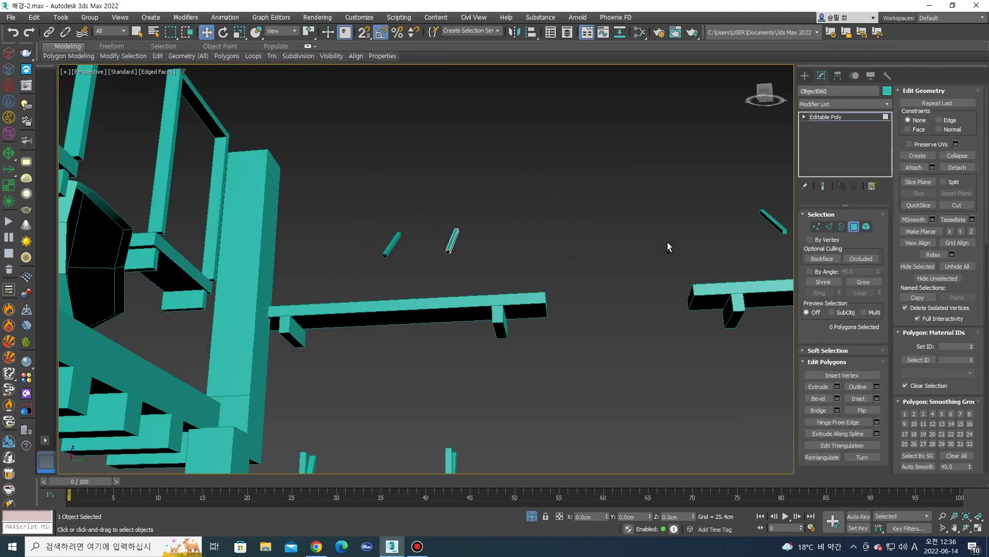
scroll(497, 291, up, 6)
click(805, 76)
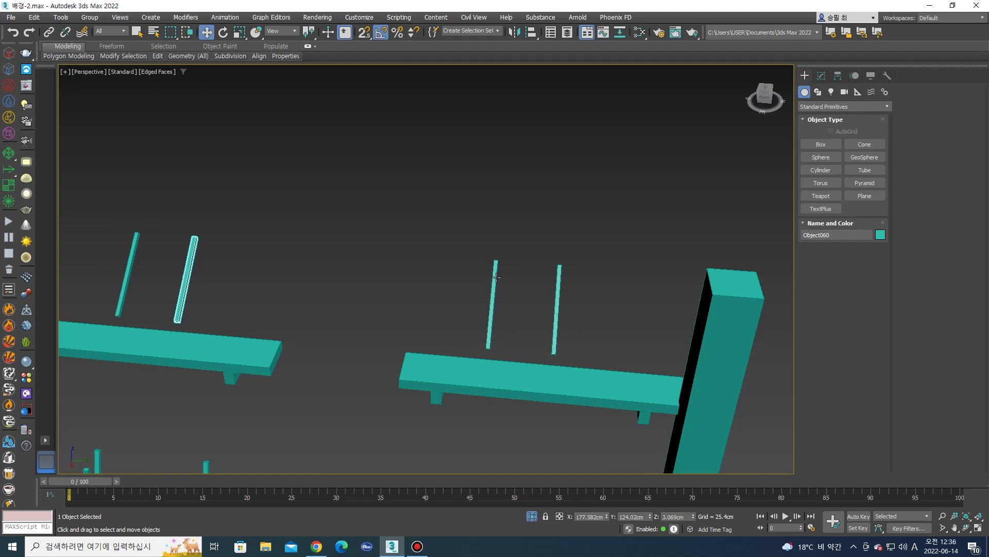
Select the top end face of another leg in Polygon mode.
alt+middle_drag(507, 252, 513, 263)
key(4)
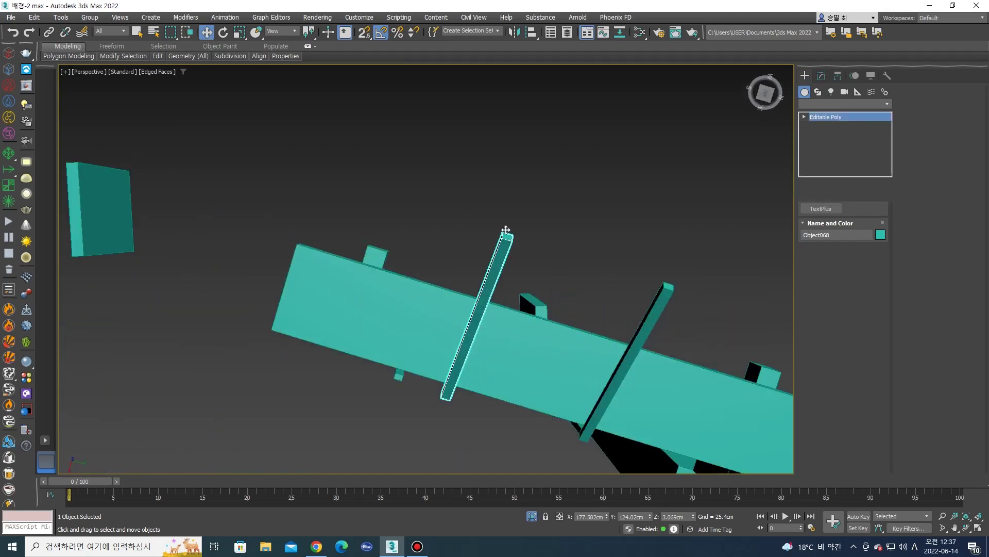
double_click(506, 237)
click(506, 237)
key(alt+q)
alt+middle_drag(453, 347, 464, 352)
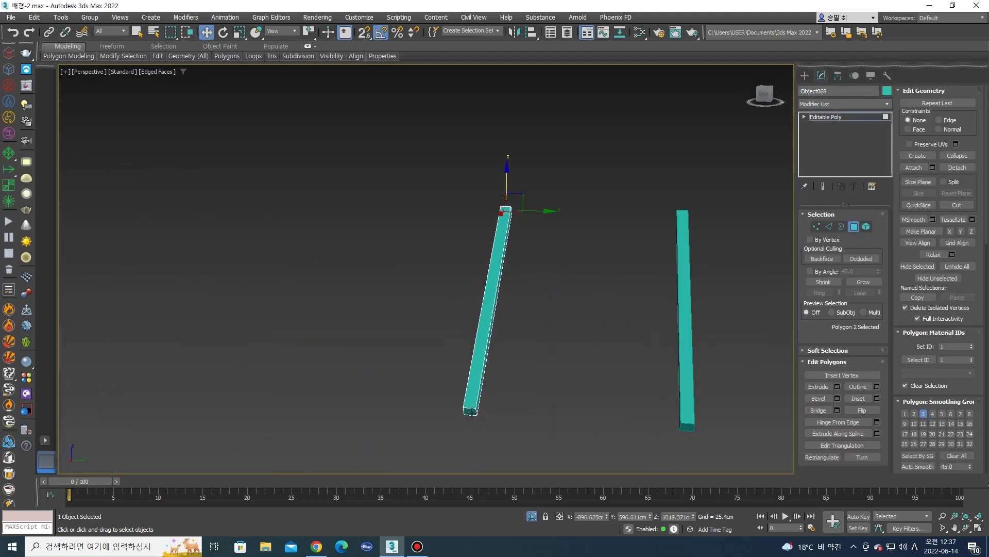
alt+middle_drag(479, 399, 459, 365)
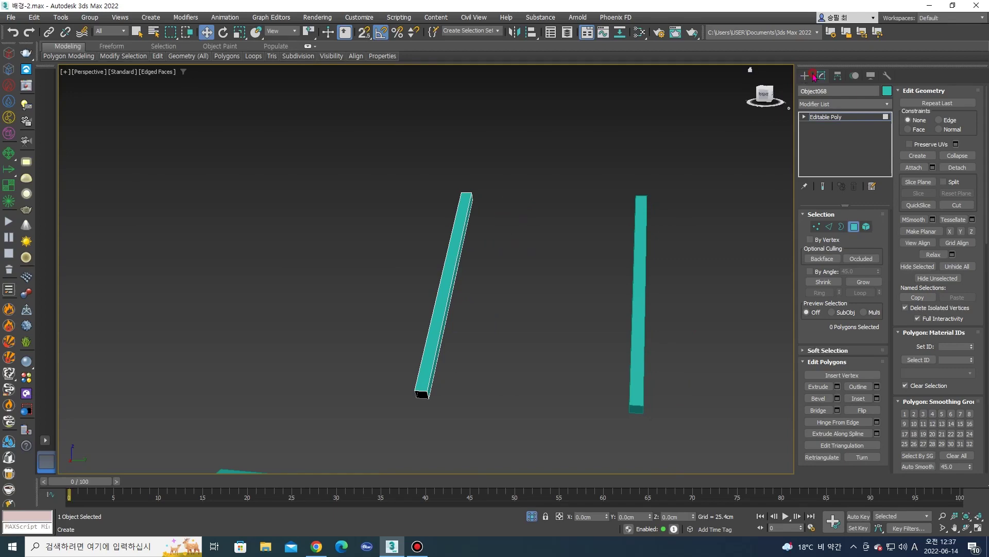
click(804, 76)
Select the right leg's bottom and end faces, then add another leg to the selection.
click(643, 237)
key(4)
click(635, 409)
scroll(678, 310, up, 5)
alt+middle_drag(678, 310, 590, 229)
click(591, 233)
scroll(585, 229, down, 5)
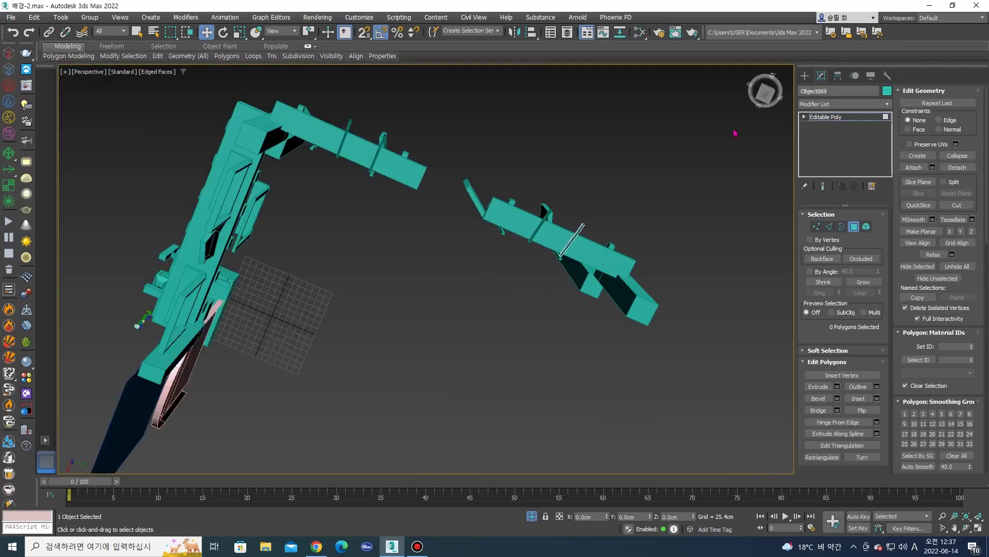
click(805, 76)
mouse_move(657, 159)
alt+middle_down()
mouse_move(585, 193)
mouse_move(535, 241)
alt+middle_up()
ctrl+click(535, 238)
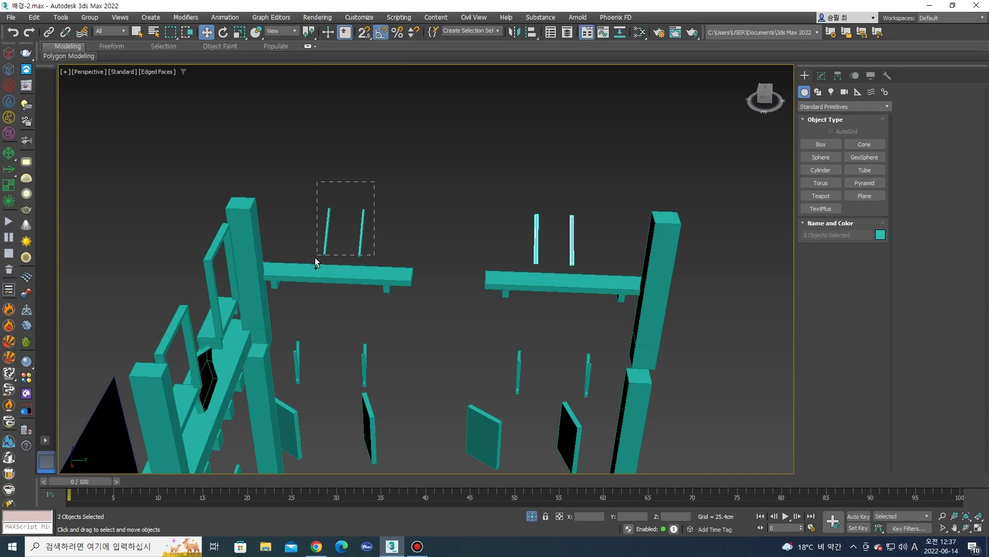
Hide the four finished legs and pick the right bench beam's lower front face.
ctrl+drag(316, 257, 316, 258)
right_click(395, 240)
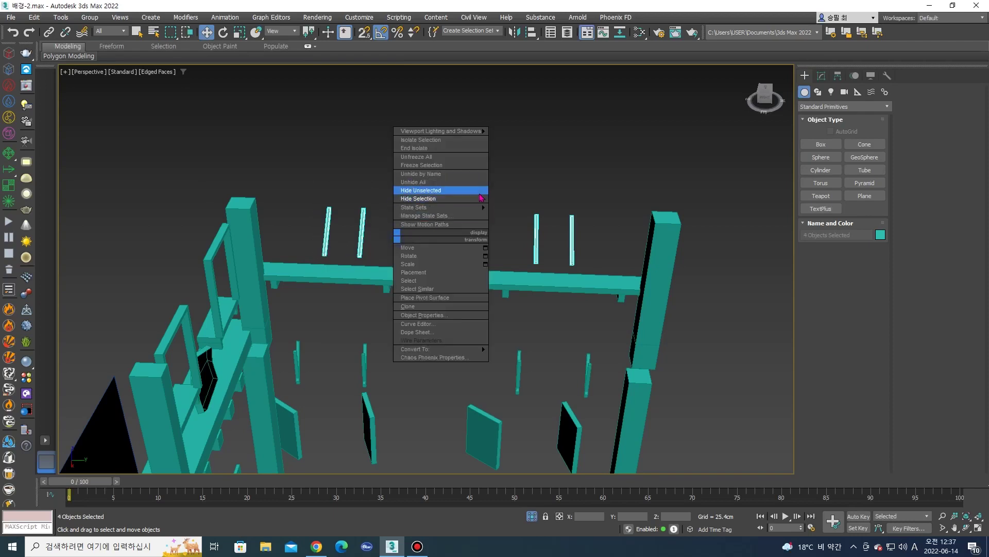
click(480, 198)
click(518, 276)
alt+middle_drag(517, 276, 500, 287)
key(4)
click(500, 279)
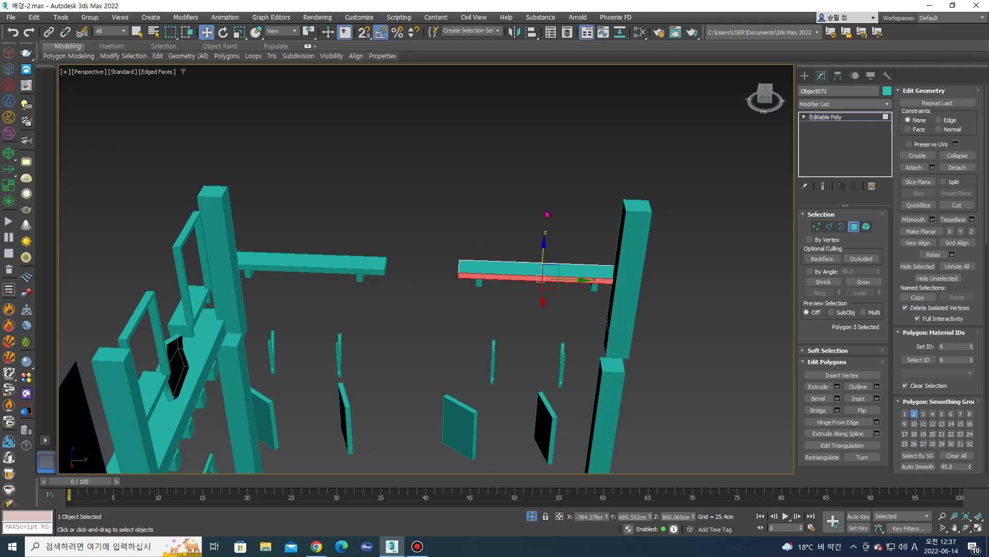
click(804, 75)
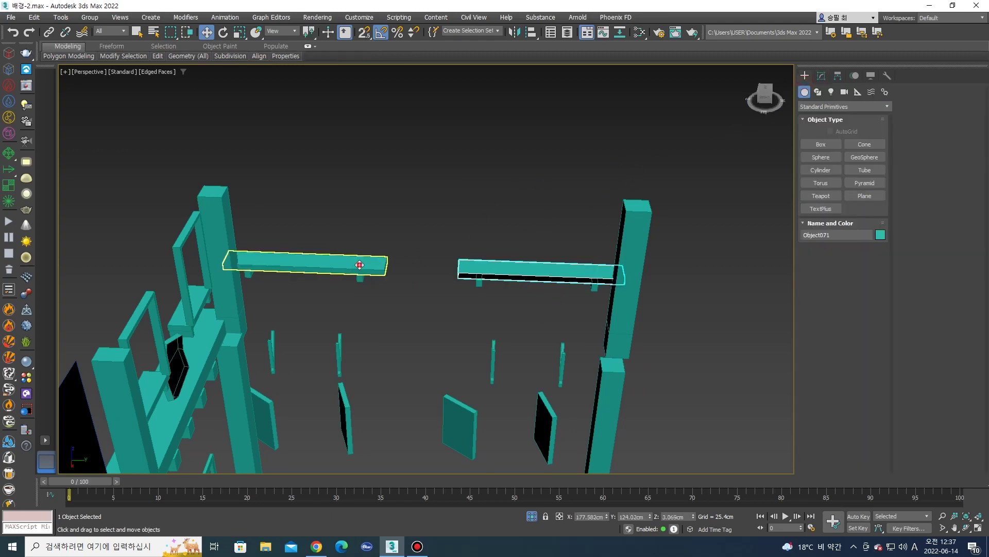
Edit the left horizontal beam's faces, then hide both beams.
click(359, 265)
alt+middle_drag(359, 264, 376, 265)
key(4)
click(381, 269)
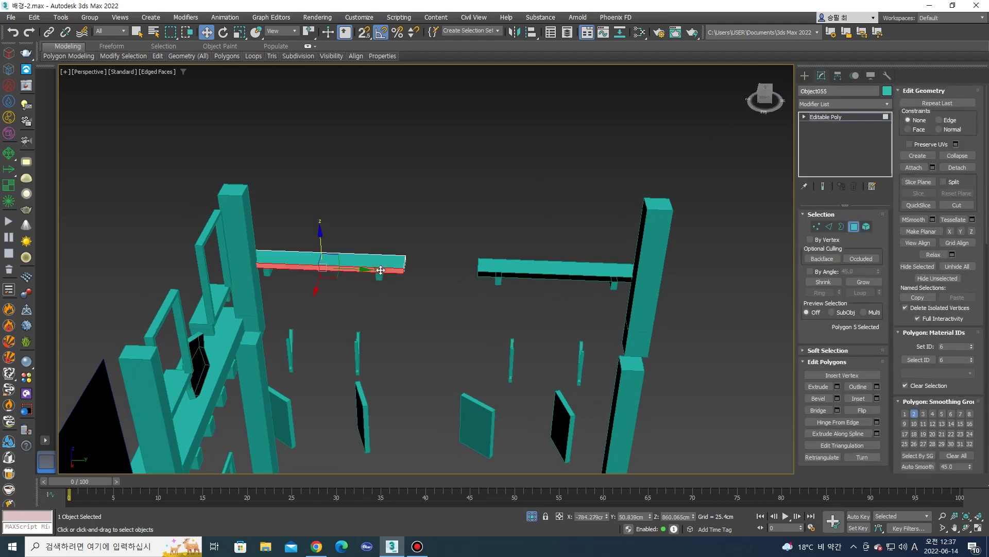
click(431, 254)
click(806, 77)
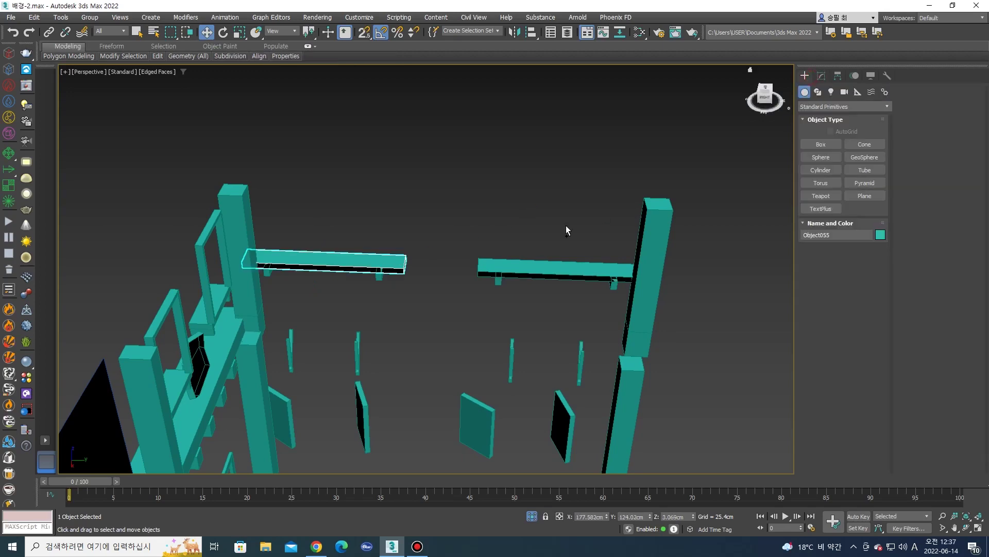
ctrl+click(525, 266)
right_click(525, 265)
click(536, 225)
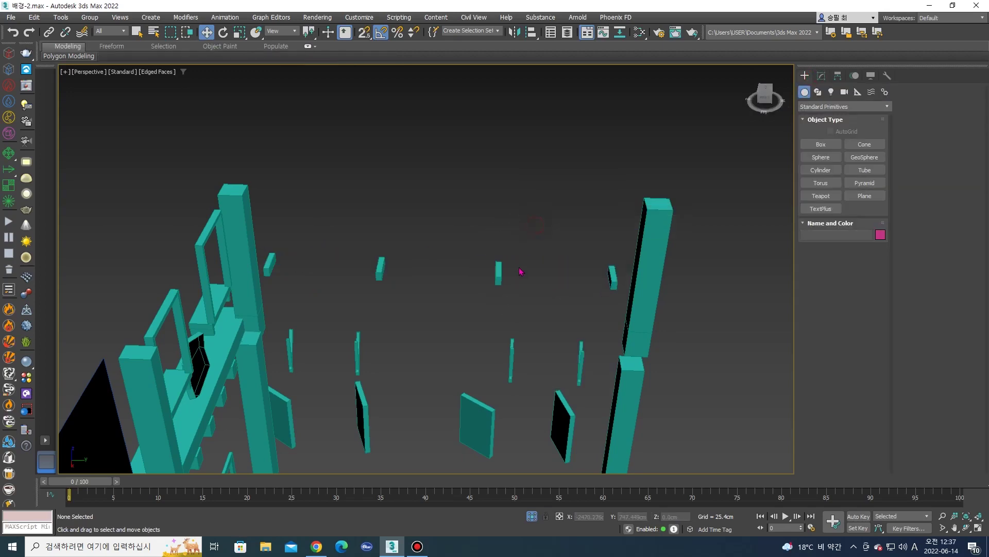
Clean up the first small block's faces, keeping only its top face selected.
click(497, 273)
mouse_move(497, 273)
alt+middle_down()
mouse_move(478, 253)
mouse_move(493, 279)
mouse_move(507, 281)
alt+middle_up()
key(4)
key(ctrl+a)
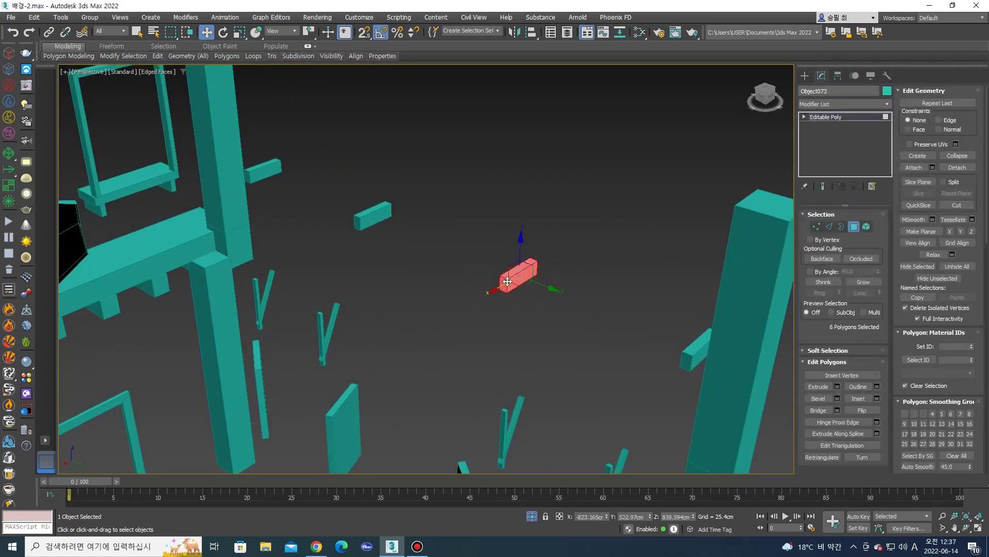
click(504, 281)
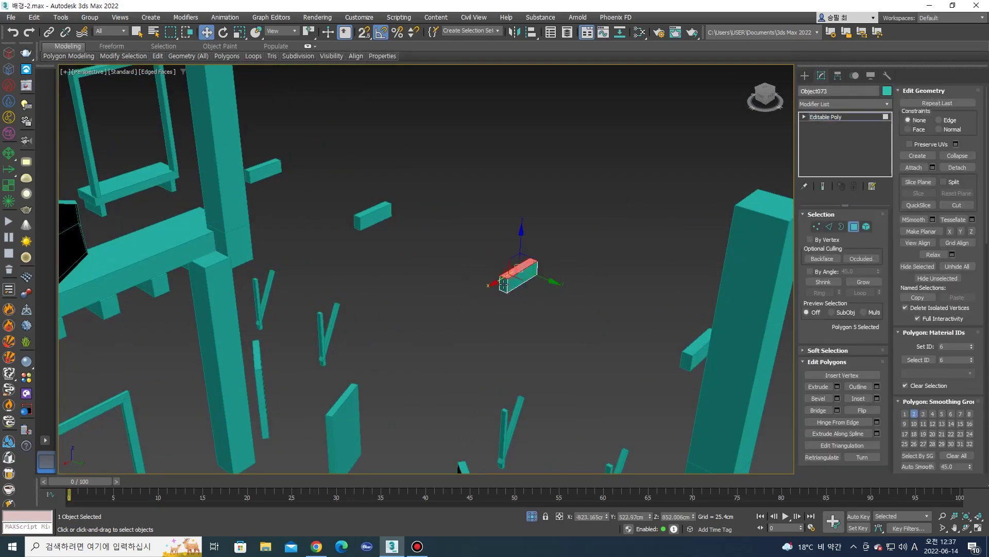
middle_drag(517, 279, 496, 277)
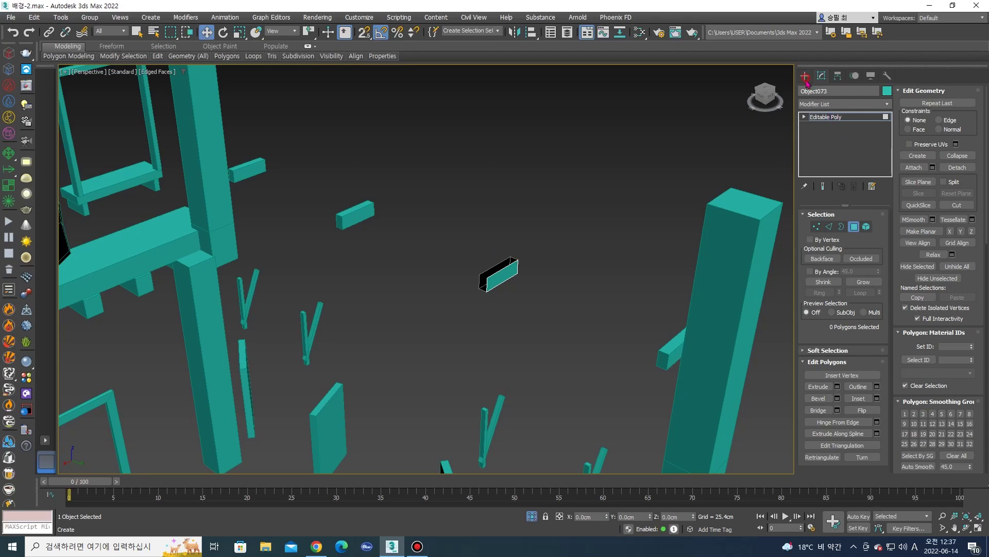
click(805, 76)
Edit the second small block's faces and hide the four small blocks.
middle_drag(671, 341, 680, 337)
key(4)
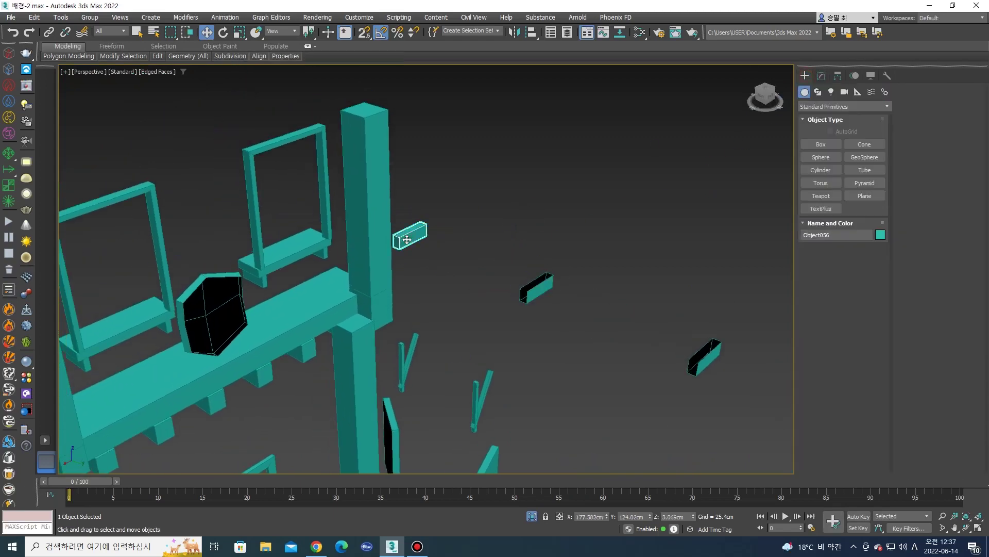
key(4)
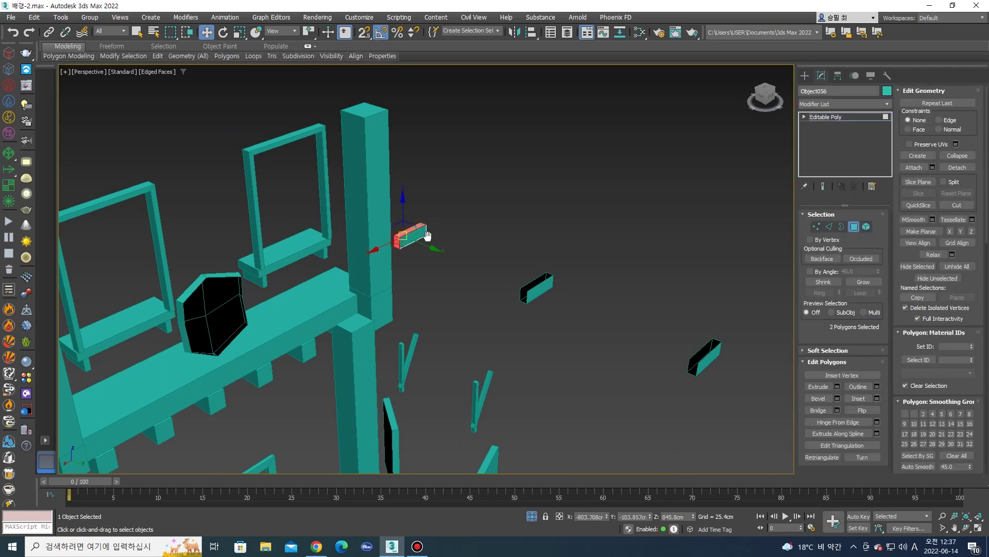
scroll(432, 233, down, 3)
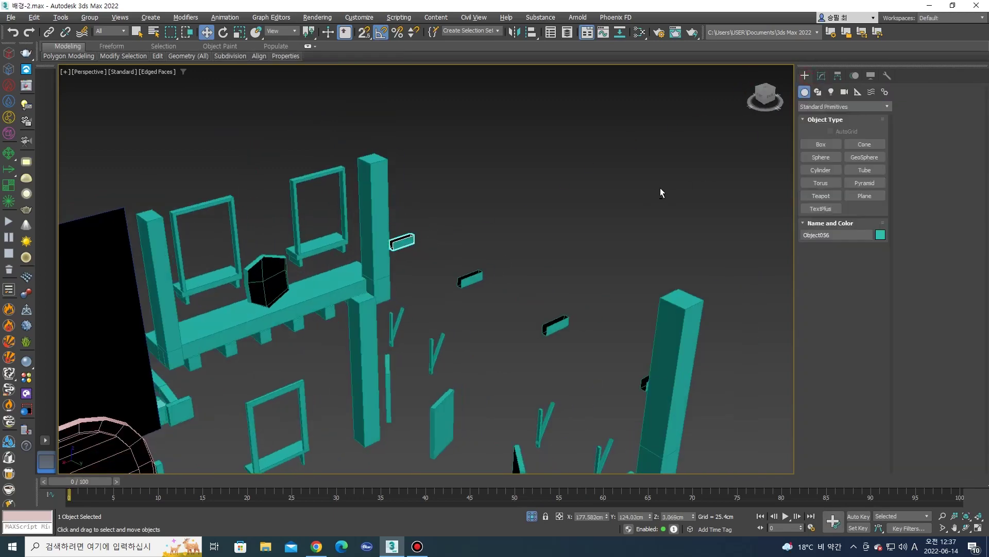
alt+middle_drag(648, 189, 613, 255)
ctrl+drag(611, 240, 467, 302)
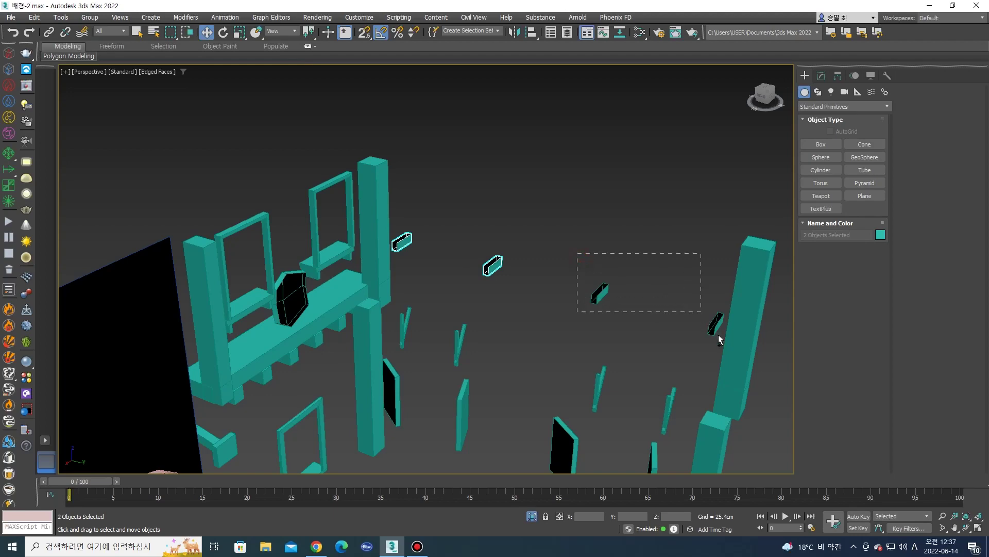
right_click(702, 325)
click(714, 289)
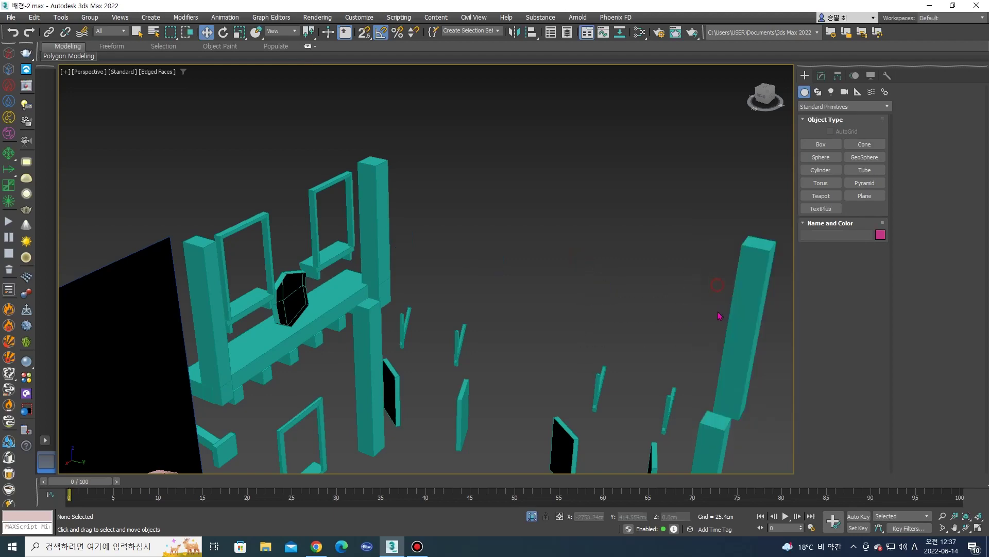
Hide the tall pillar together with the thin wall panels.
click(731, 314)
mouse_move(732, 314)
alt+middle_down()
mouse_move(637, 304)
mouse_move(516, 309)
alt+middle_up()
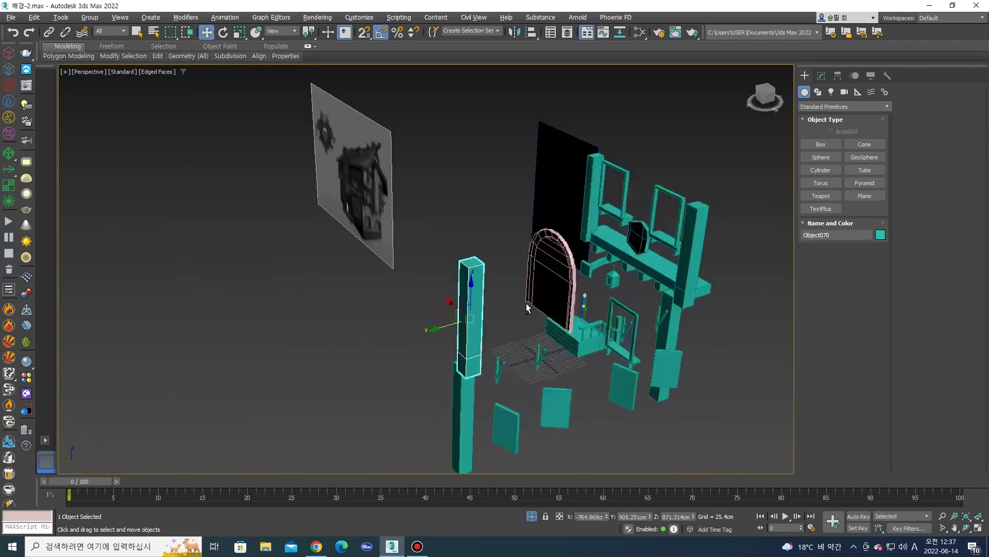
scroll(516, 309, up, 3)
click(546, 359)
mouse_move(545, 360)
alt+middle_down()
mouse_move(596, 411)
mouse_move(644, 403)
alt+middle_up()
ctrl+click(596, 411)
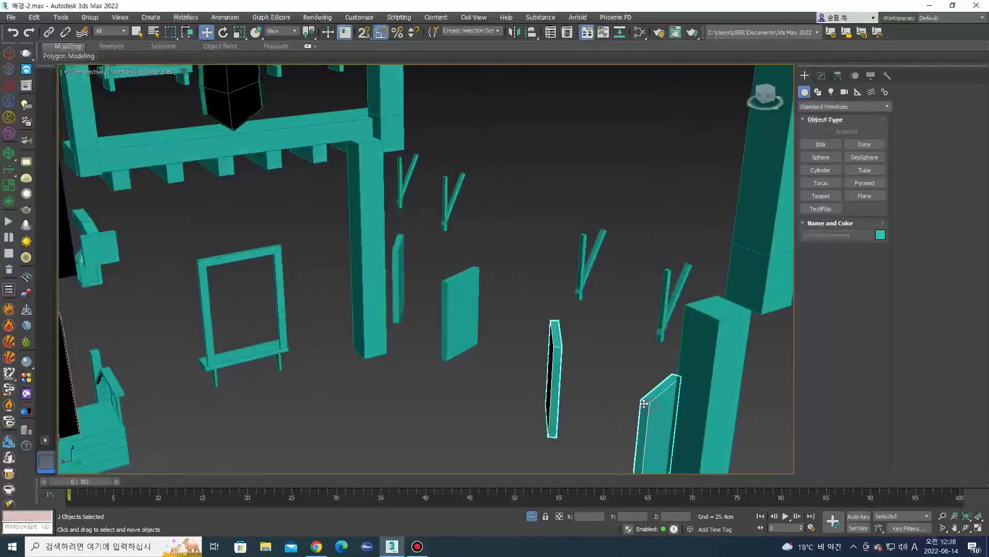
ctrl+click(477, 305)
right_click(406, 273)
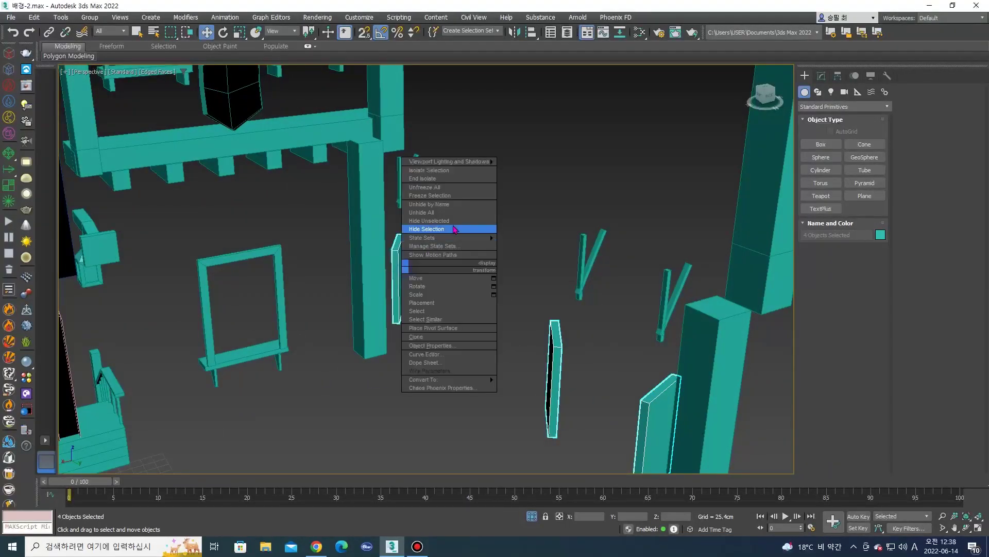
click(454, 230)
mouse_move(453, 230)
alt+middle_down()
mouse_move(477, 306)
mouse_move(352, 362)
alt+middle_up()
click(466, 302)
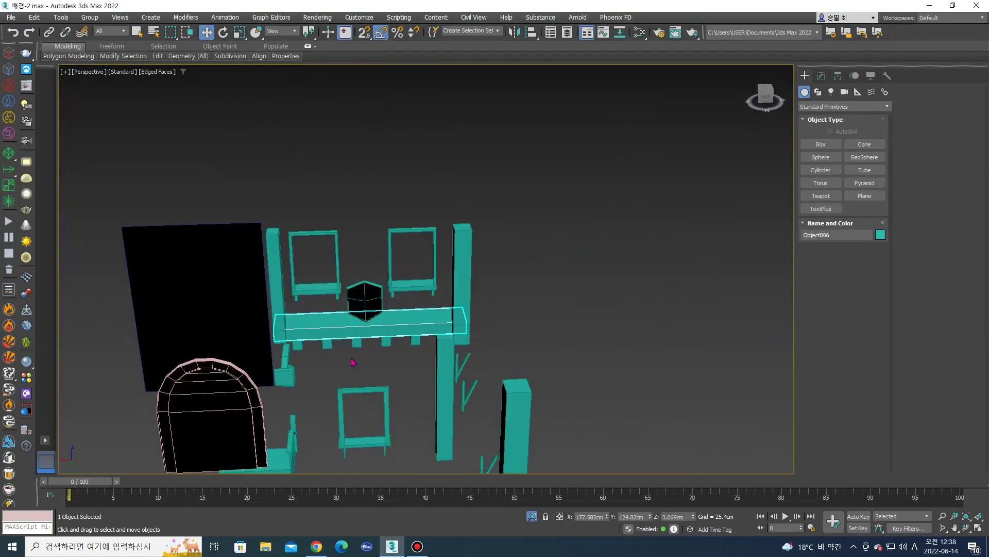
Delete the long beam's front face in Polygon mode, then hide the beam.
scroll(353, 363, up, 2)
scroll(355, 315, up, 3)
key(4)
click(354, 309)
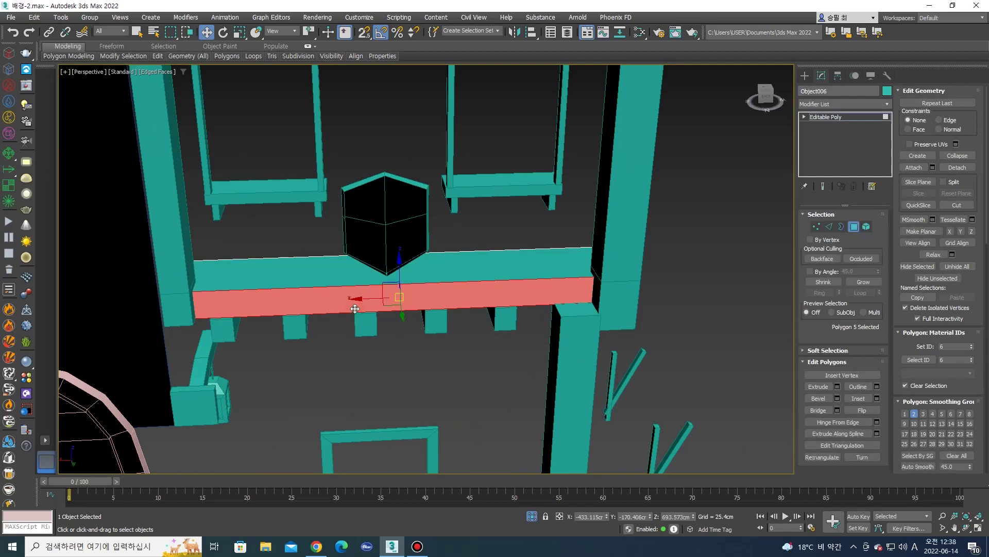
key(Delete)
click(806, 79)
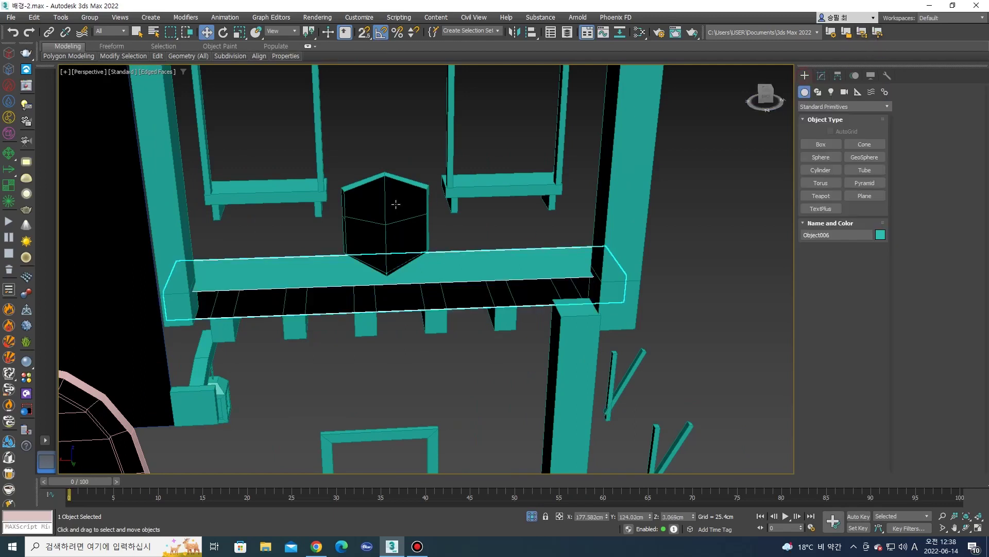
right_click(397, 203)
click(441, 158)
Delete the right window frame's left upright, top bar and right upright faces.
scroll(440, 159, down, 4)
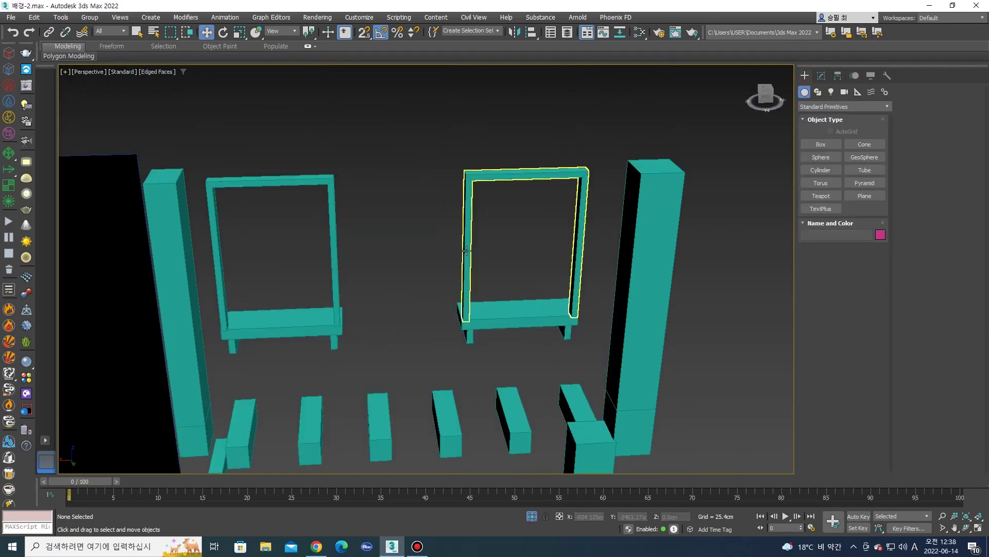
click(467, 251)
middle_drag(467, 251, 455, 266)
key(4)
click(455, 266)
ctrl+click(566, 205)
ctrl+click(572, 218)
alt+middle_drag(572, 218, 470, 294)
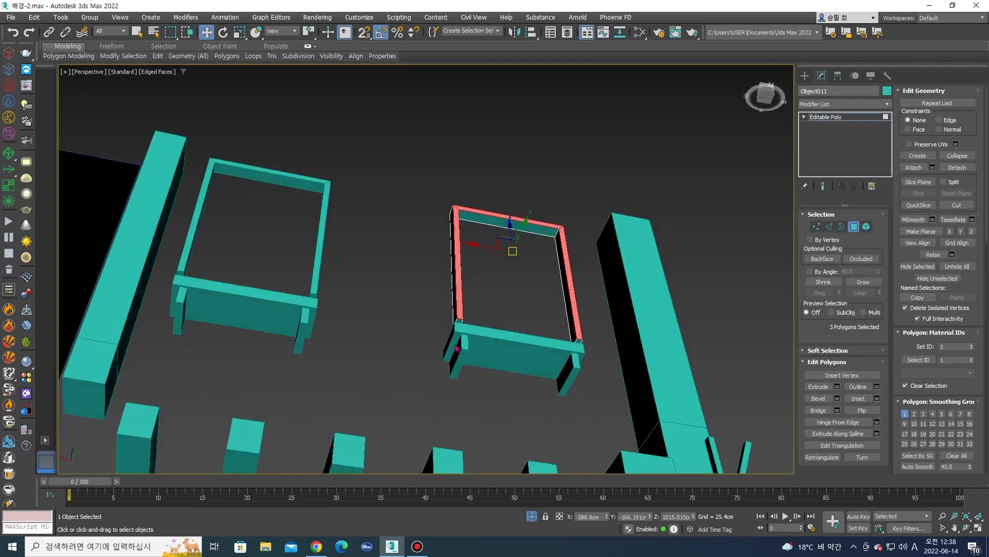
scroll(471, 294, up, 5)
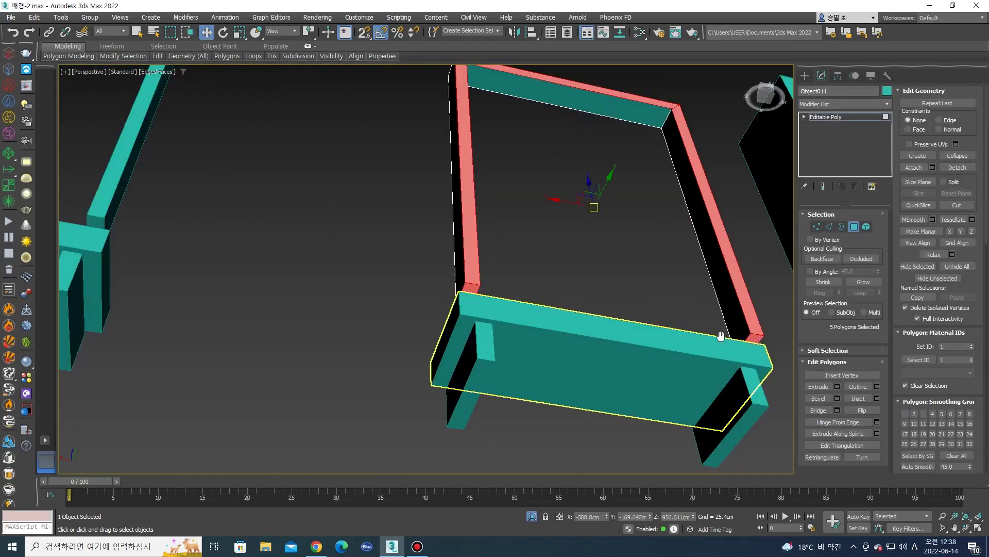
alt+middle_drag(753, 337, 794, 106)
key(ctrl+d)
click(809, 77)
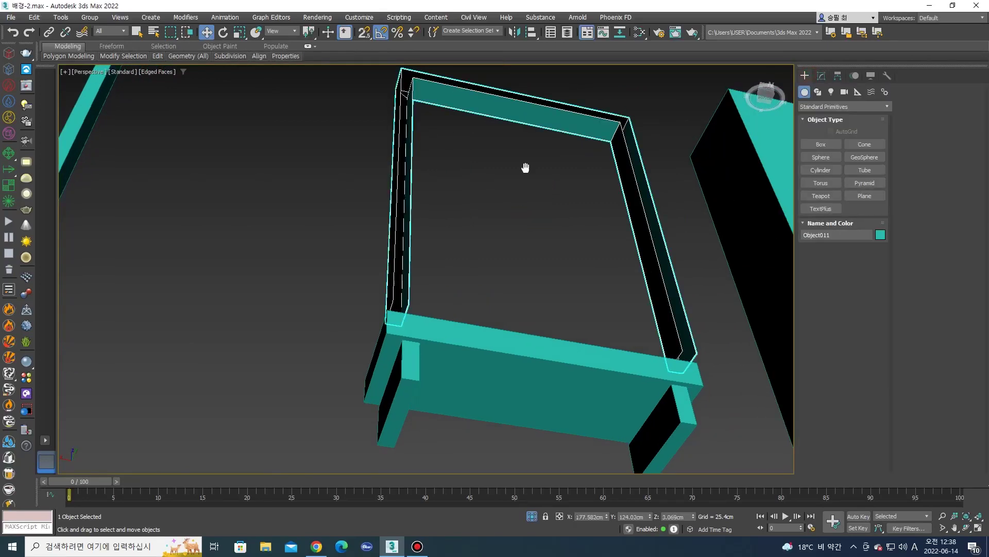
Select the left window frame's top, right and left bar faces in Polygon mode.
scroll(526, 171, down, 3)
scroll(587, 247, up, 3)
click(575, 273)
click(821, 75)
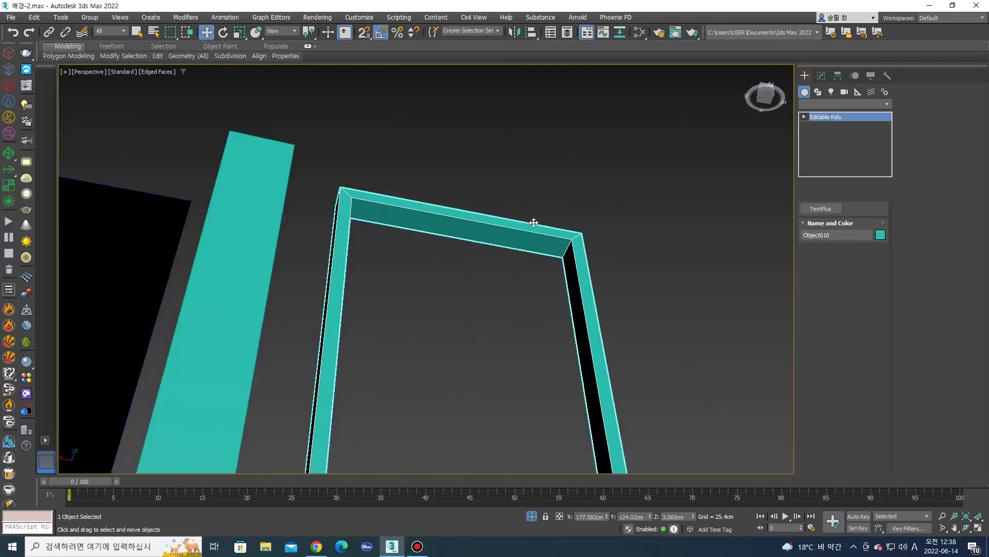
key(4)
click(531, 227)
ctrl+click(570, 297)
middle_drag(570, 296, 562, 300)
ctrl+click(410, 344)
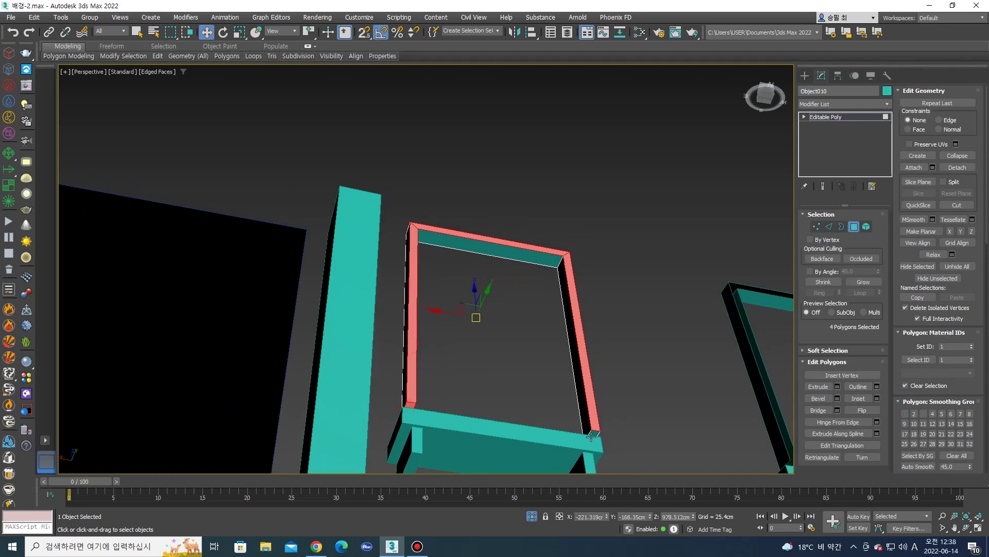
middle_drag(602, 423, 583, 378)
click(619, 280)
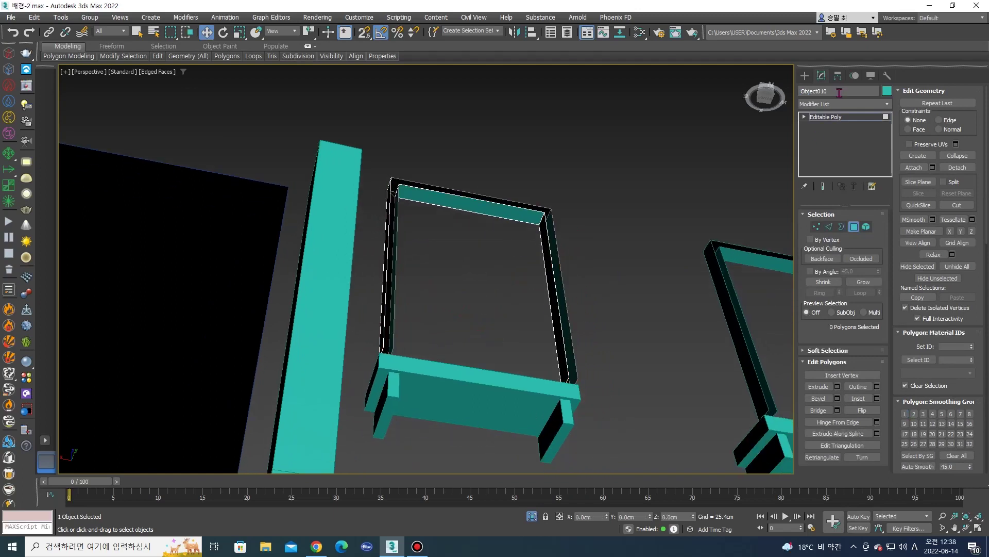
click(807, 82)
Hide both window frames together and zoom to show the whole scene.
right_click(585, 205)
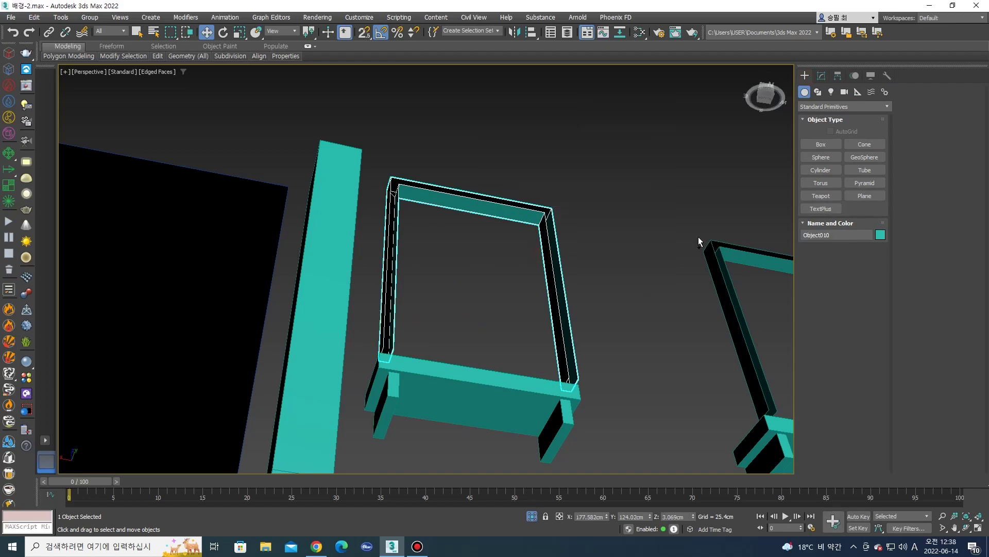
ctrl+click(711, 246)
scroll(574, 215, down, 3)
right_click(575, 209)
click(612, 170)
mouse_move(612, 161)
alt+middle_down()
mouse_move(649, 389)
mouse_move(602, 301)
alt+middle_up()
key(z)
scroll(602, 301, up, 5)
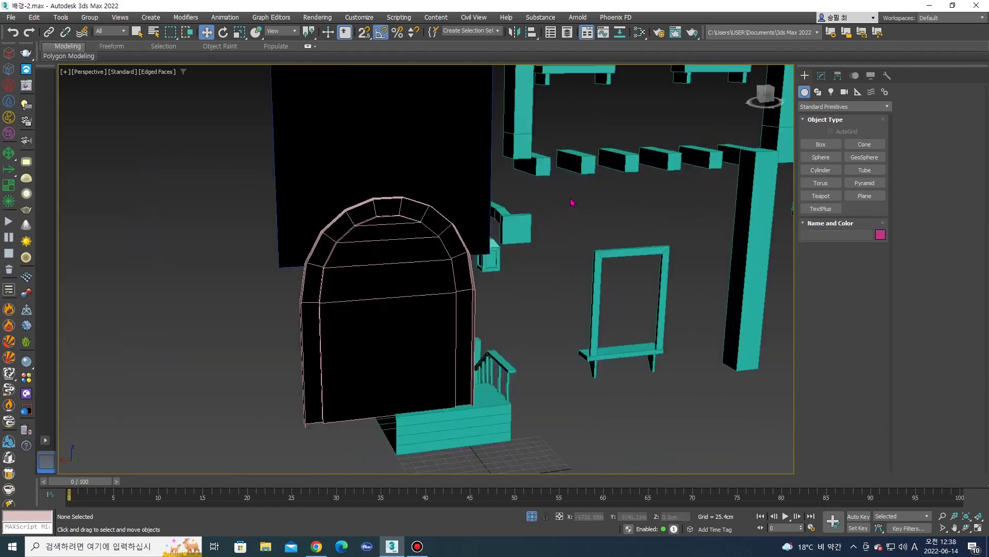
Inspect the first small bracket block's faces in Polygon mode from front and back.
scroll(462, 233, up, 3)
click(462, 232)
middle_drag(462, 233, 441, 237)
key(4)
click(442, 238)
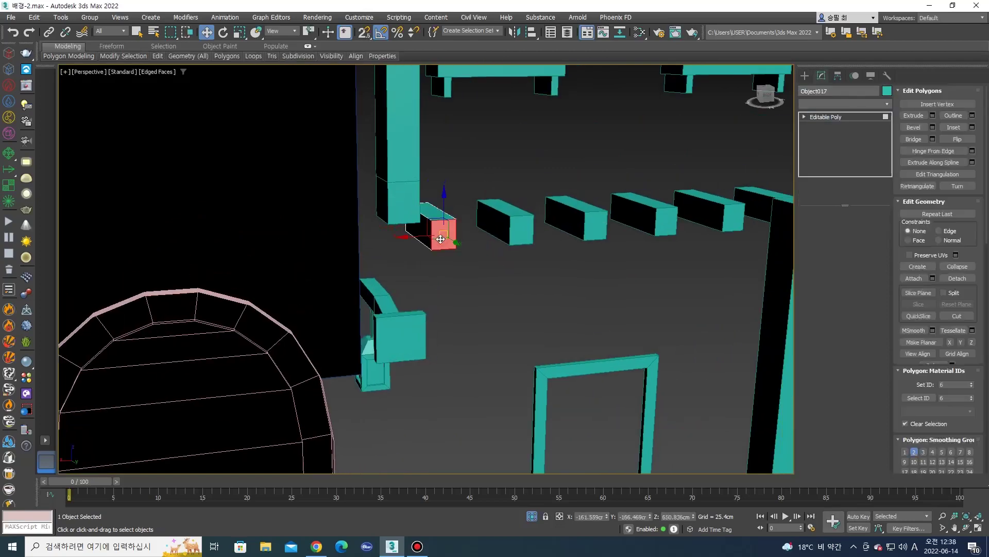
click(499, 220)
alt+middle_drag(499, 221, 628, 161)
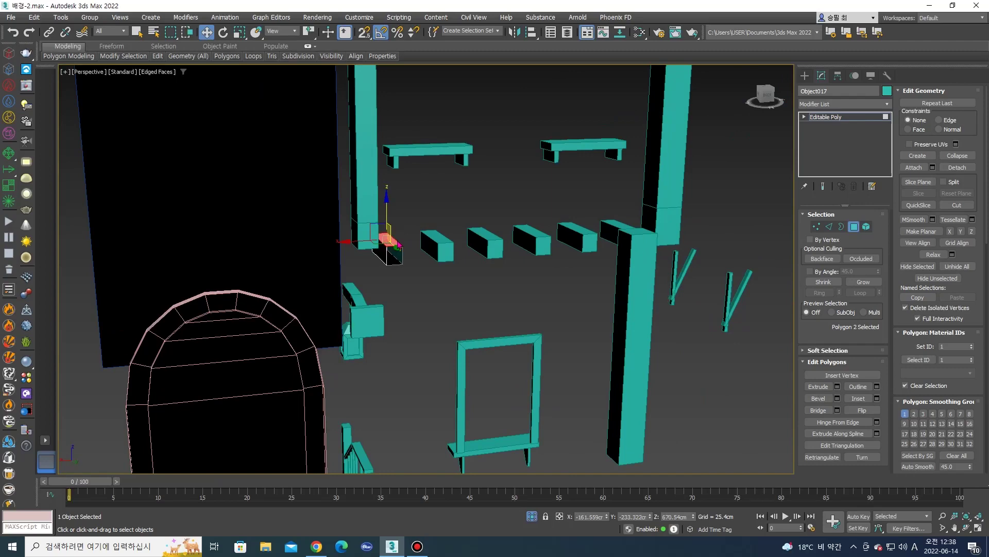
click(811, 76)
Delete the end faces of the next two small boxes in the row.
middle_drag(446, 237, 407, 265)
key(4)
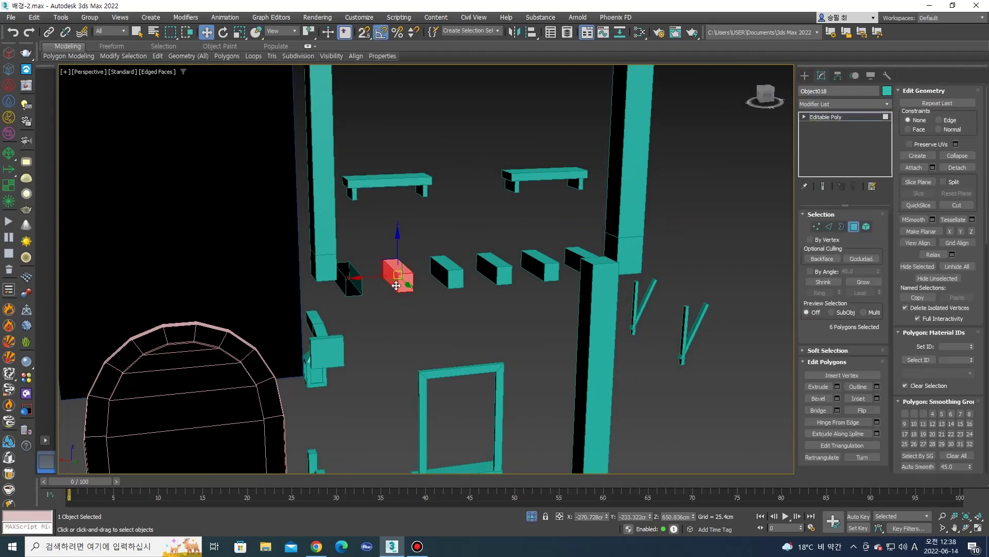
middle_drag(401, 265, 368, 282)
key(Delete)
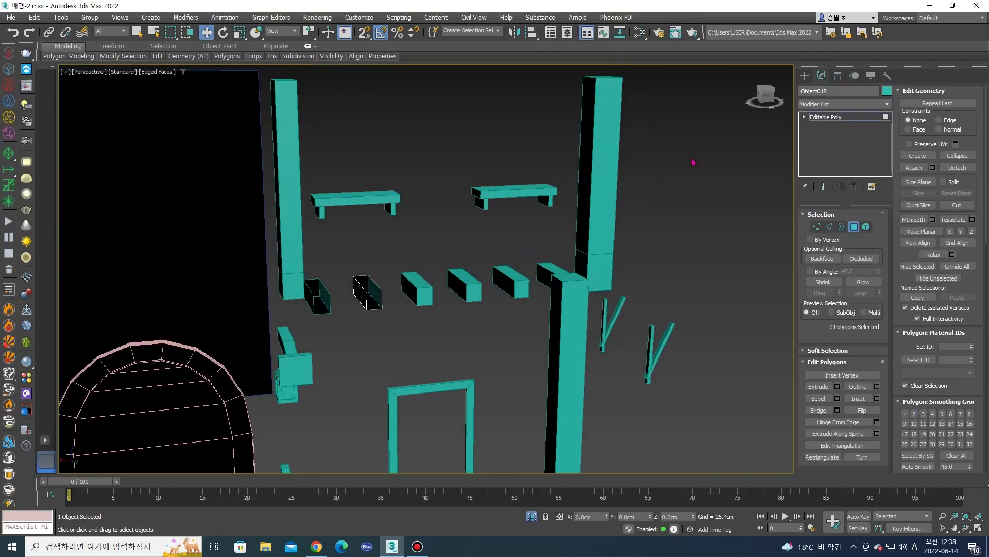
key(4)
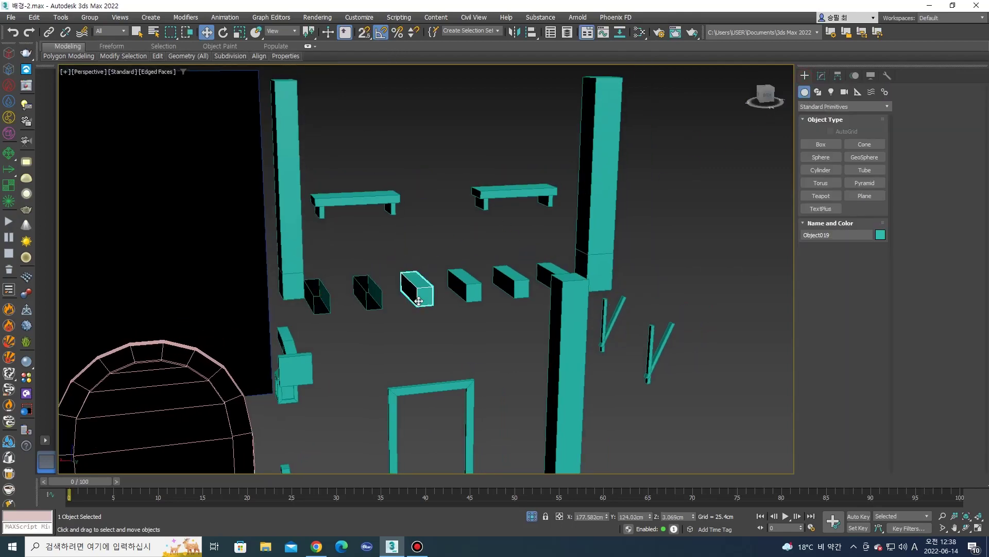
click(418, 301)
key(4)
middle_drag(548, 227, 470, 256)
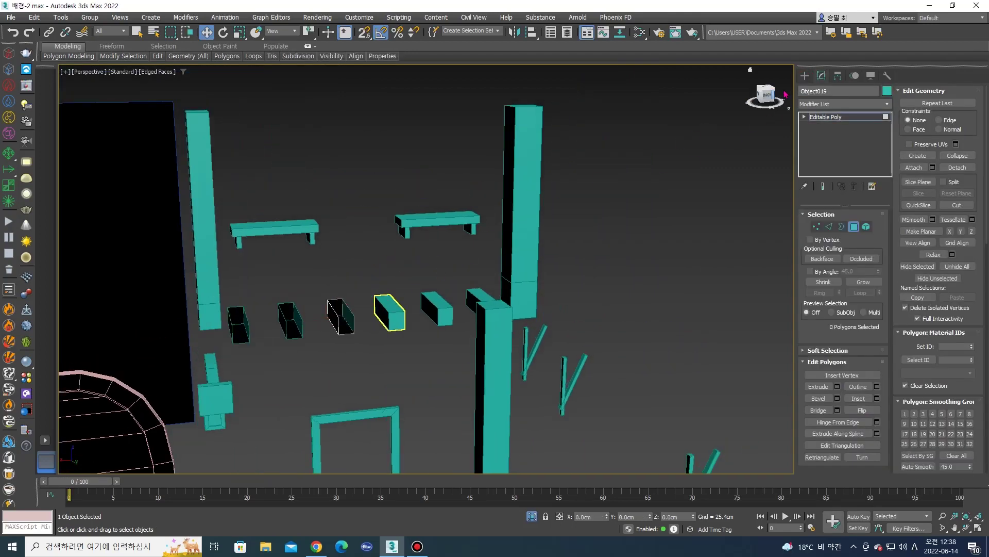
key(4)
Remove the end faces from the following two boxes, leaving them open.
mouse_move(389, 310)
middle_down()
mouse_move(340, 322)
mouse_move(349, 327)
middle_up()
click(340, 323)
key(4)
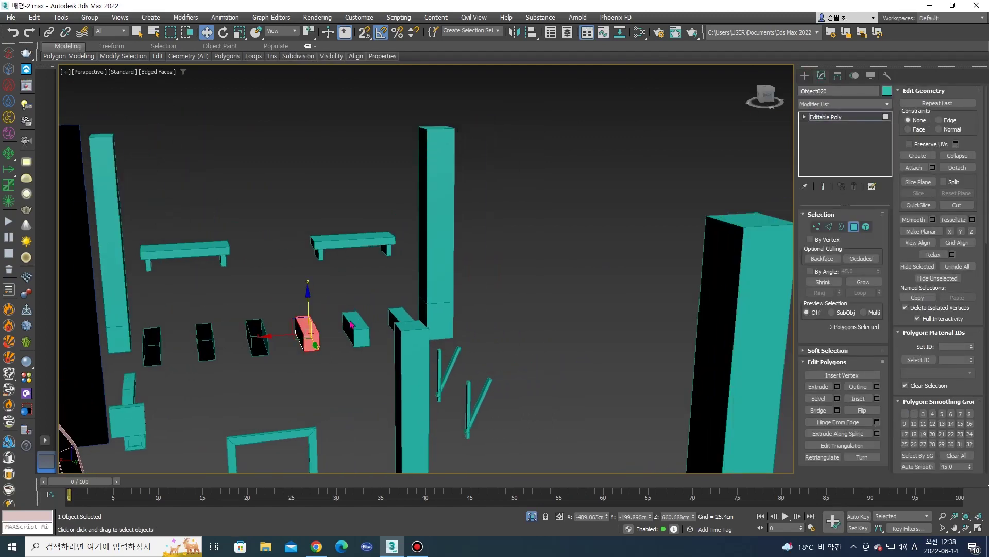
click(805, 76)
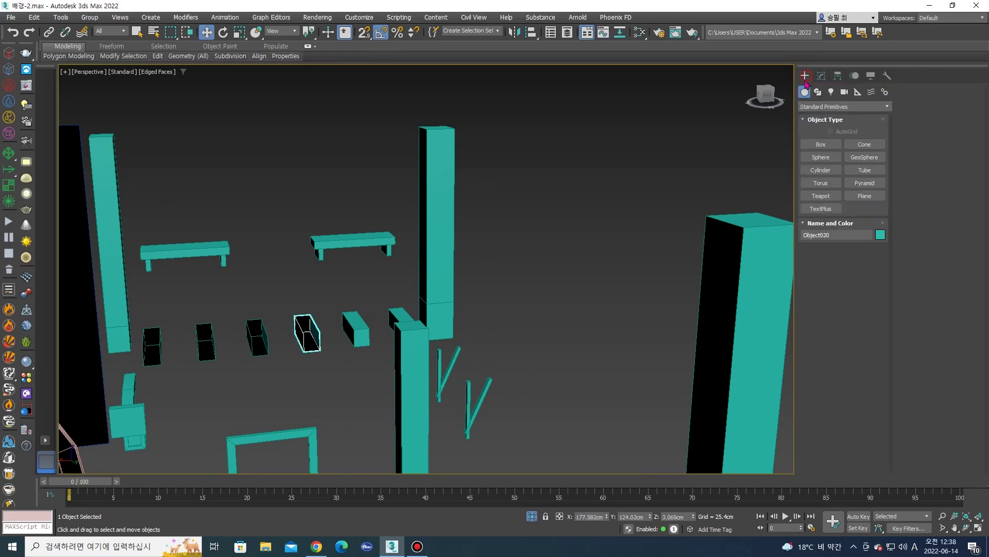
key(4)
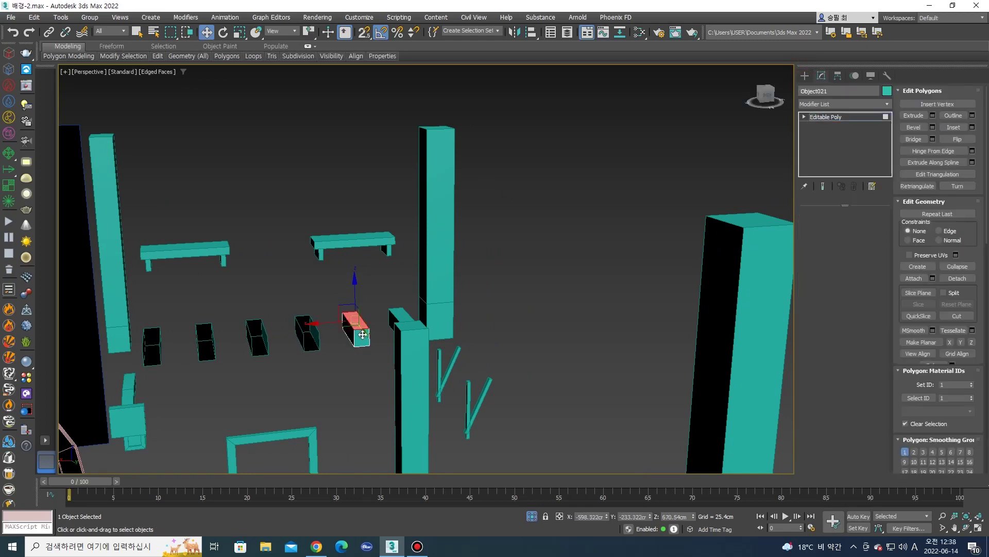
middle_drag(330, 341, 292, 357)
click(409, 313)
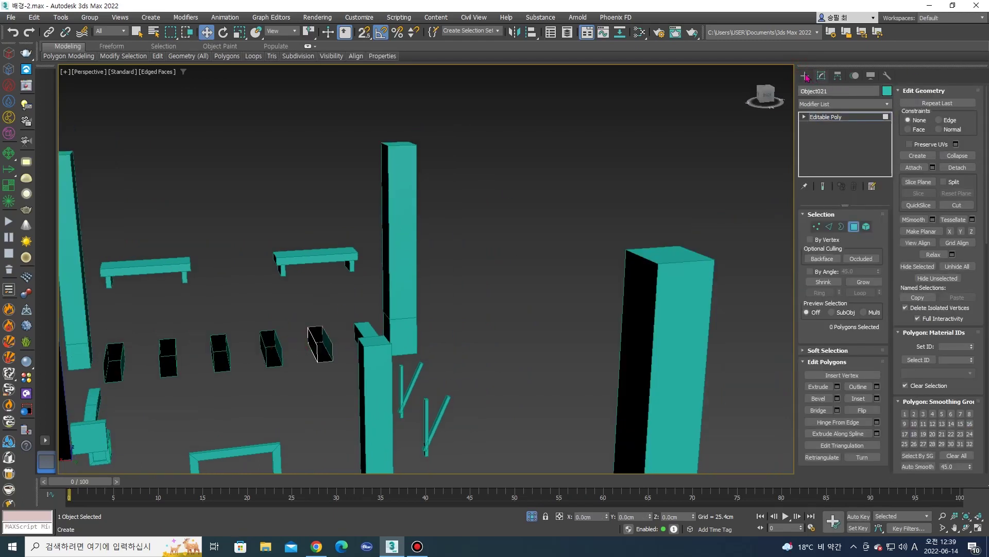
click(806, 76)
Remove the end faces from the last box in the row.
middle_drag(363, 324, 420, 347)
key(4)
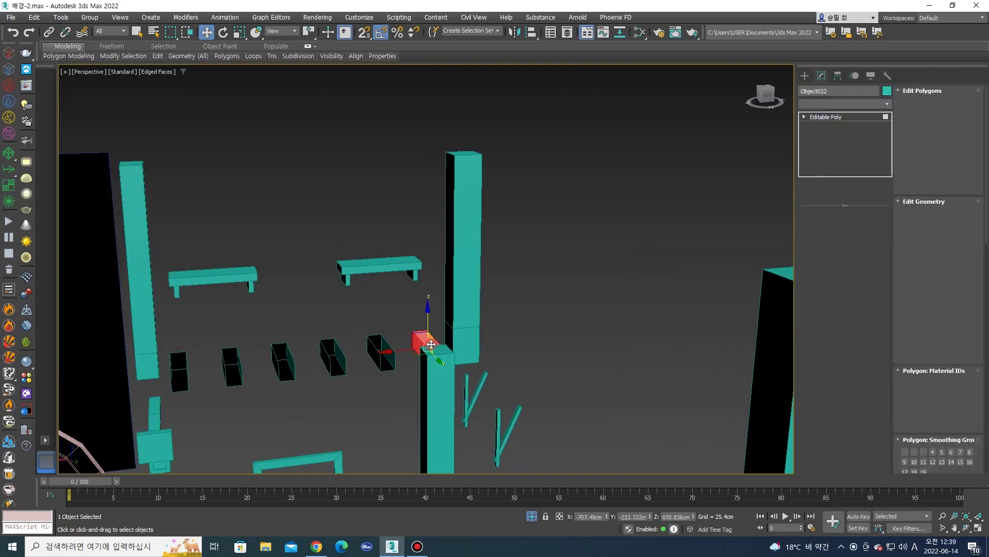
scroll(446, 370, down, 3)
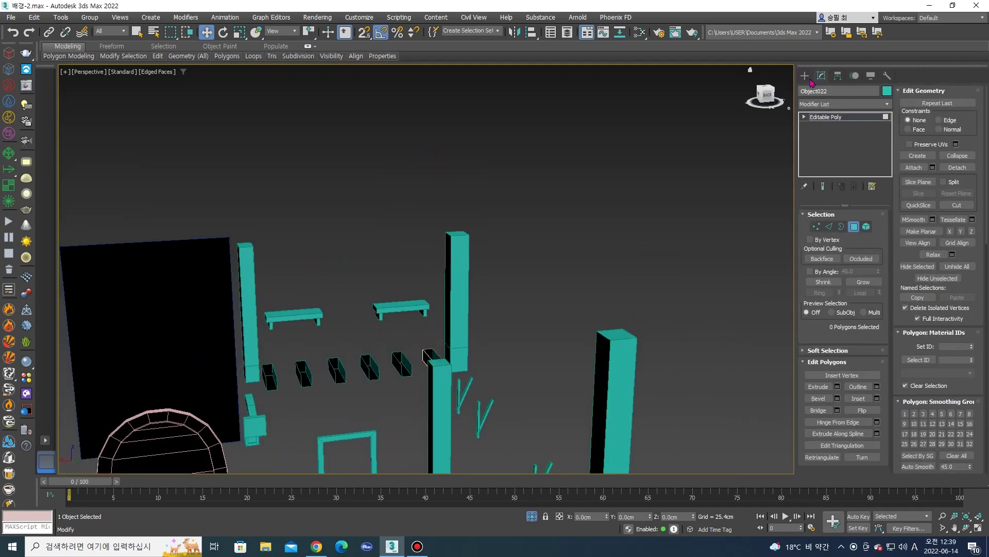
click(805, 76)
Select the finished open troughs together.
mouse_move(654, 188)
alt+middle_down()
mouse_move(428, 342)
mouse_move(404, 279)
alt+middle_up()
scroll(405, 278, down, 5)
scroll(510, 332, up, 3)
scroll(510, 332, up, 3)
click(511, 333)
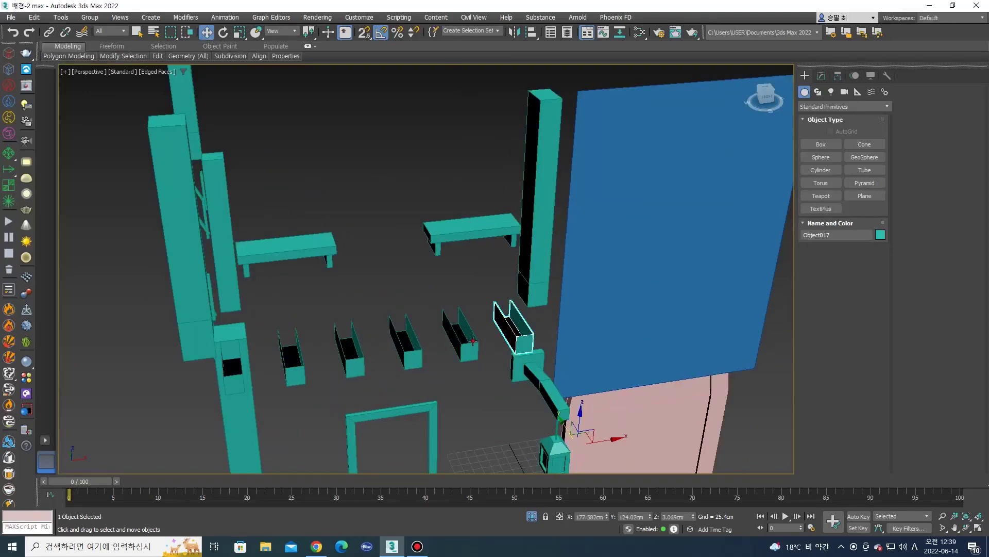
ctrl+click(473, 340)
ctrl+click(411, 353)
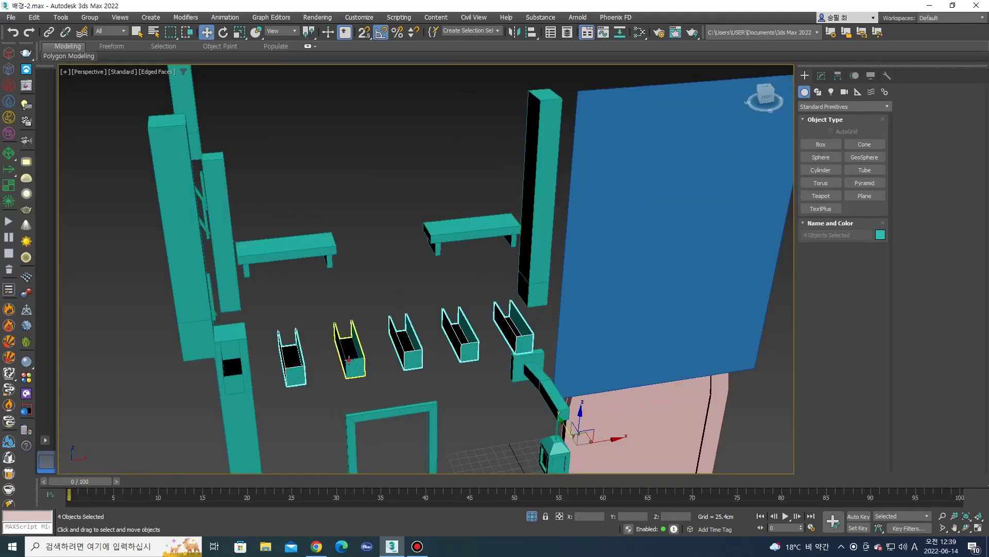
Hide the six selected troughs and select the door frame.
right_click(239, 383)
click(310, 341)
click(374, 406)
mouse_move(375, 392)
alt+middle_down()
mouse_move(570, 230)
mouse_move(520, 281)
mouse_move(620, 256)
mouse_move(487, 310)
alt+middle_up()
Delete the door frame's top, left and right side faces.
key(4)
click(404, 262)
ctrl+click(375, 280)
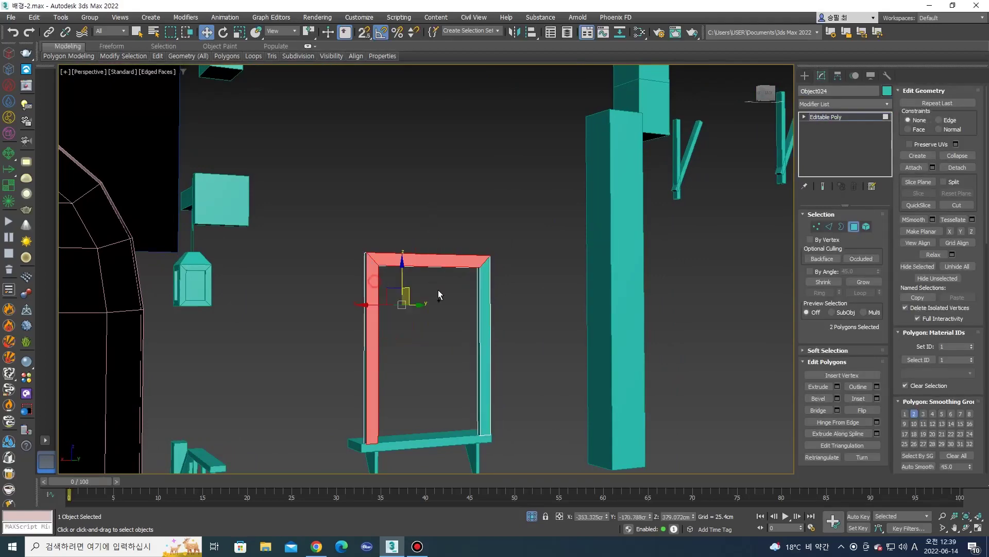
ctrl+click(489, 305)
alt+middle_drag(489, 305, 344, 391)
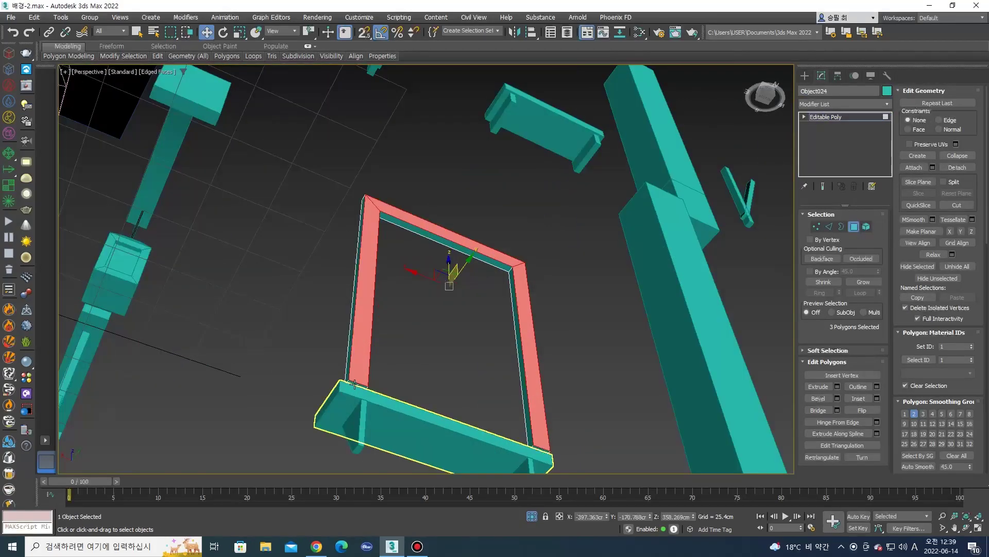
middle_drag(518, 443, 492, 442)
key(Delete)
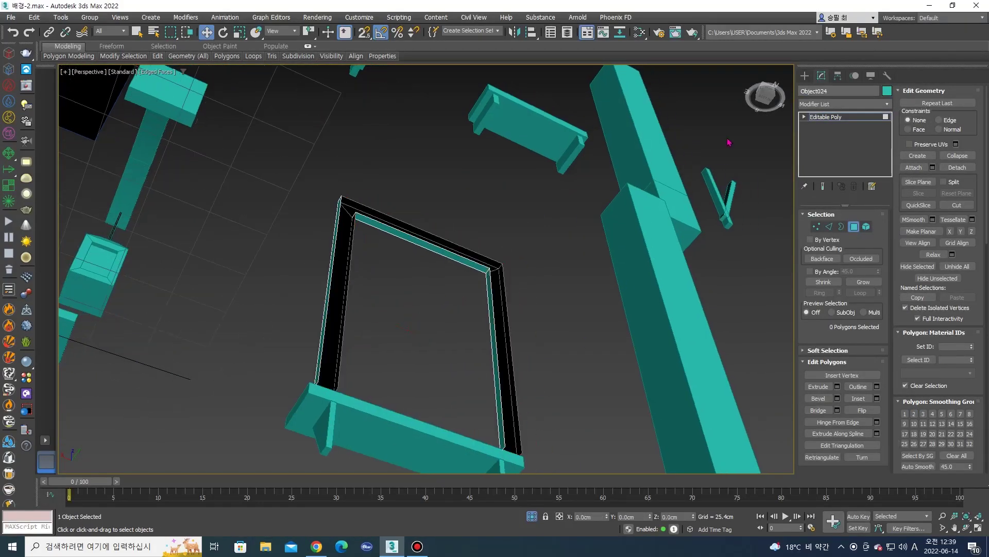
click(805, 76)
Hide the finished door frame and select the bench.
alt+middle_drag(464, 289, 485, 263)
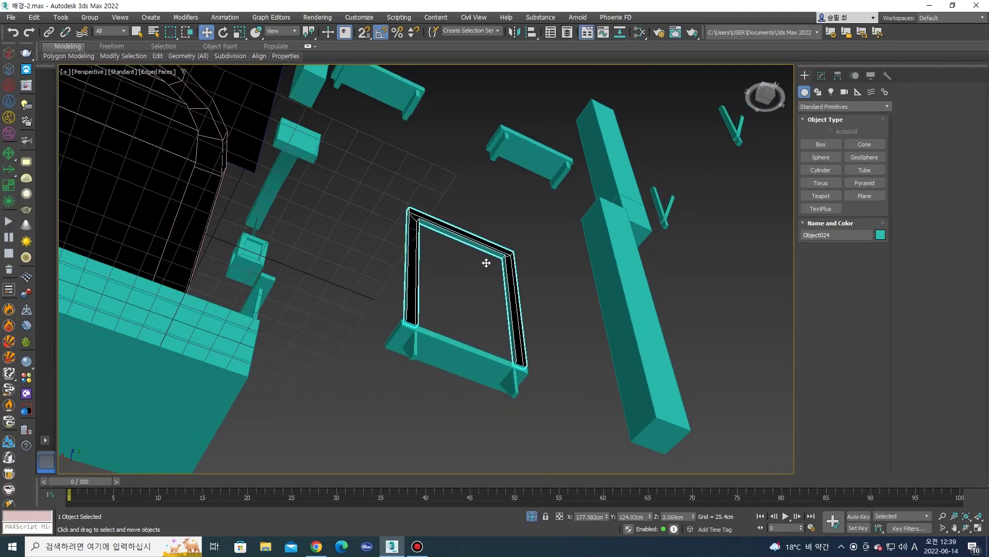
right_click(485, 264)
click(531, 209)
mouse_move(555, 256)
alt+middle_down()
mouse_move(557, 425)
mouse_move(480, 387)
alt+middle_up()
scroll(481, 363, up, 2)
click(481, 362)
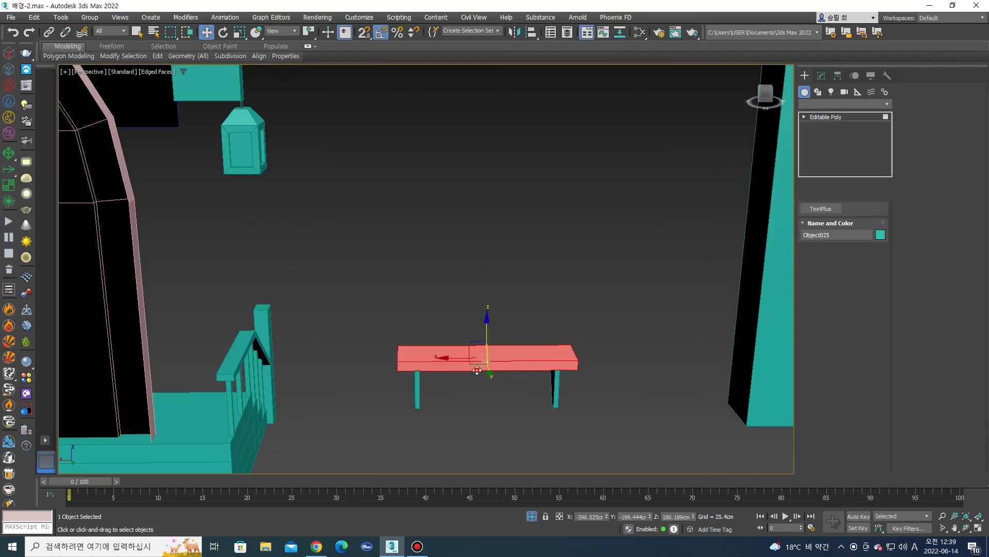
Hide the bench top.
scroll(474, 361, up, 1)
click(805, 76)
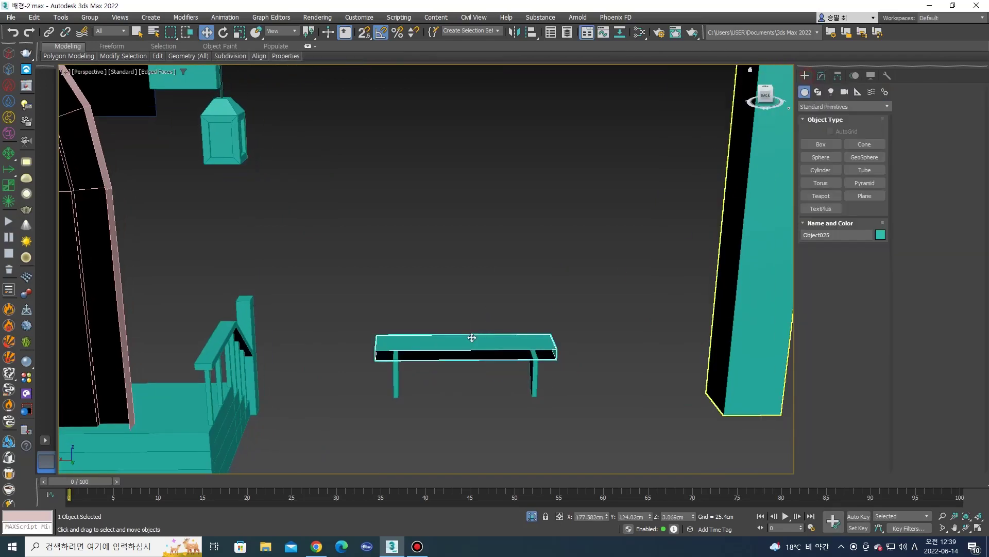
right_click(468, 329)
click(514, 296)
Delete the unneeded faces from the left bench leg.
scroll(394, 375, up, 2)
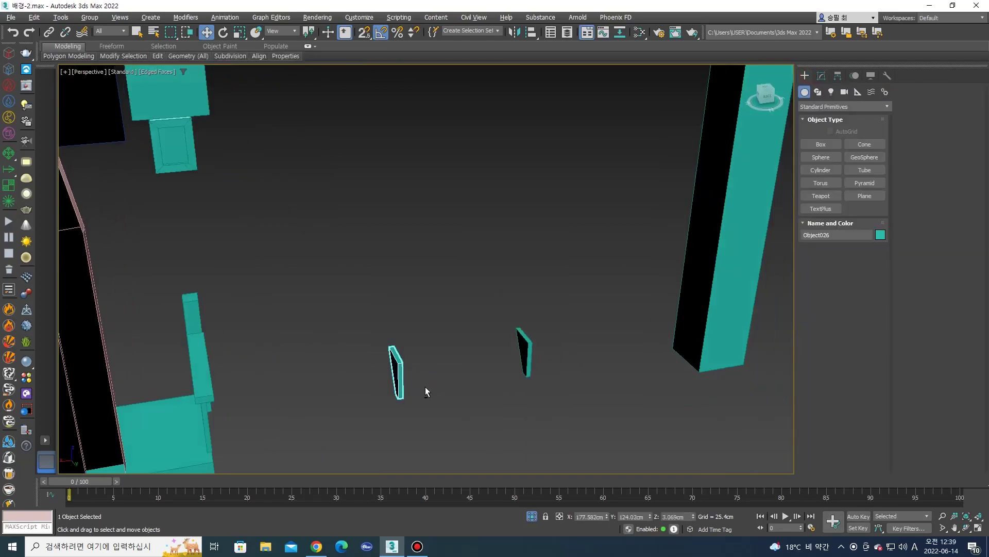
scroll(427, 409, up, 3)
click(379, 339)
click(379, 338)
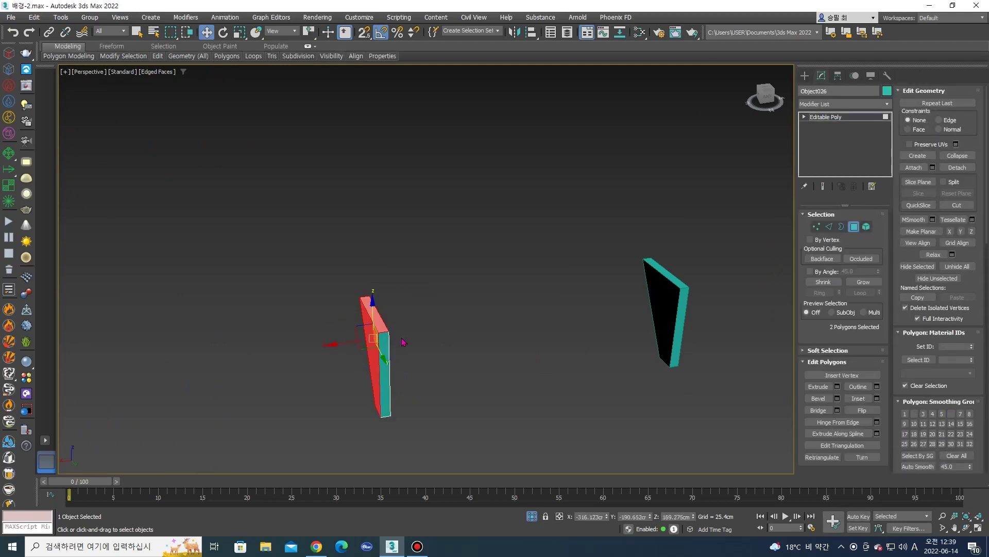
alt+middle_drag(379, 338, 376, 349)
key(ctrl+d)
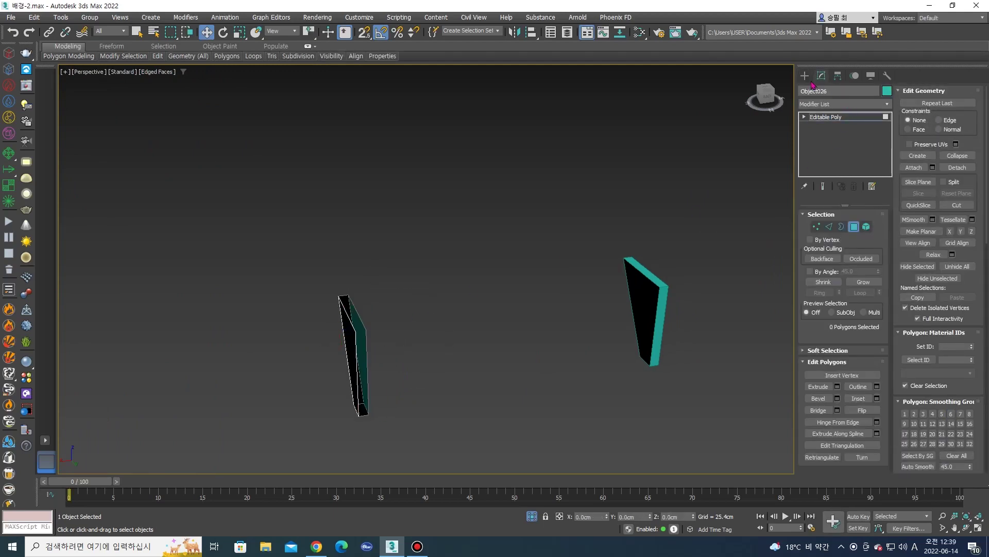
click(805, 76)
Delete the right bench leg's top face, then end isolation to show the whole scene.
middle_drag(672, 299, 634, 309)
key(4)
click(626, 291)
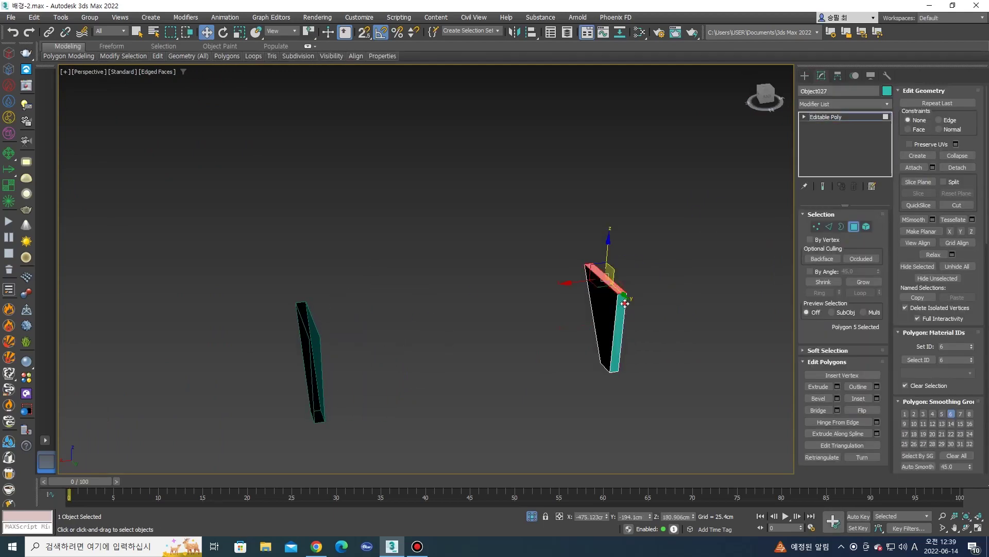
key(ctrl+d)
click(804, 77)
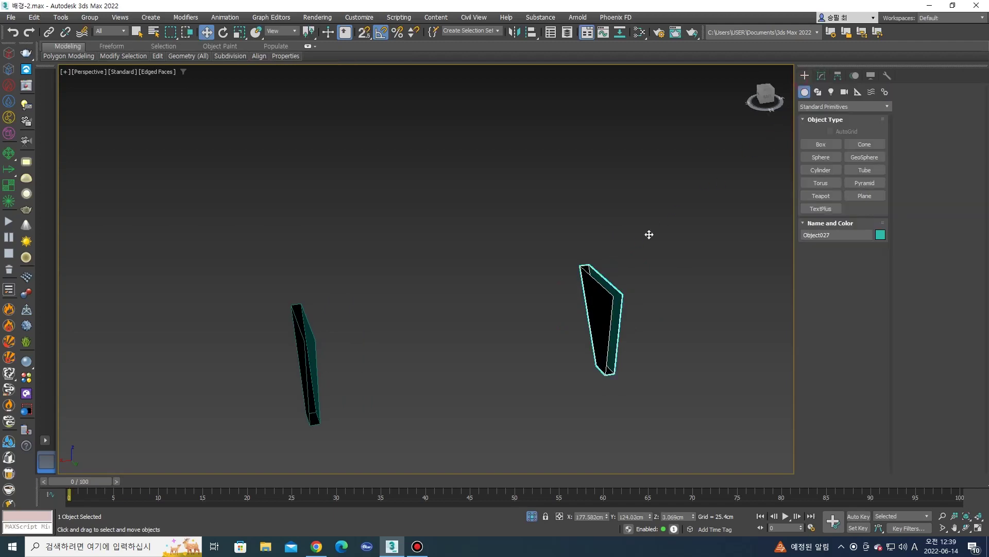
key(alt+q)
alt+middle_drag(646, 234, 522, 210)
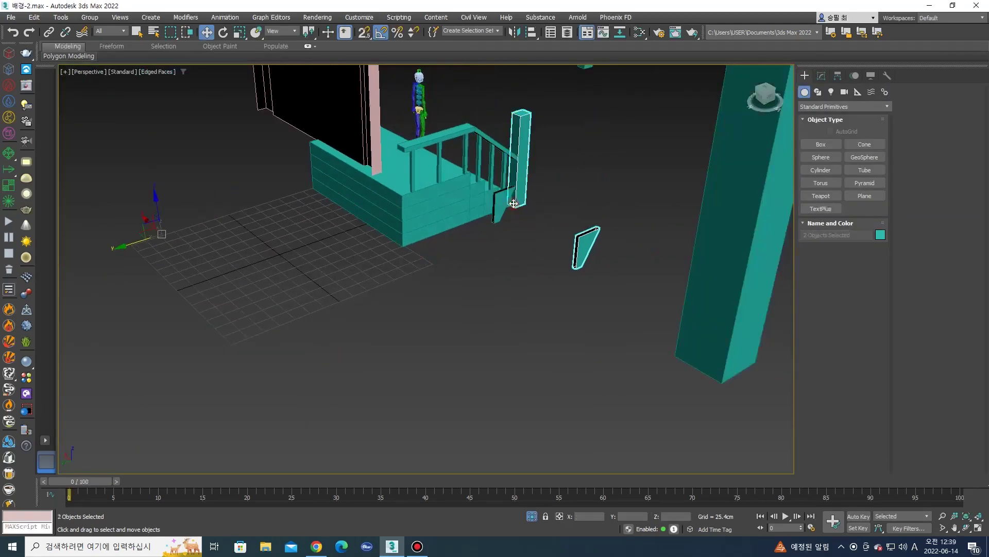
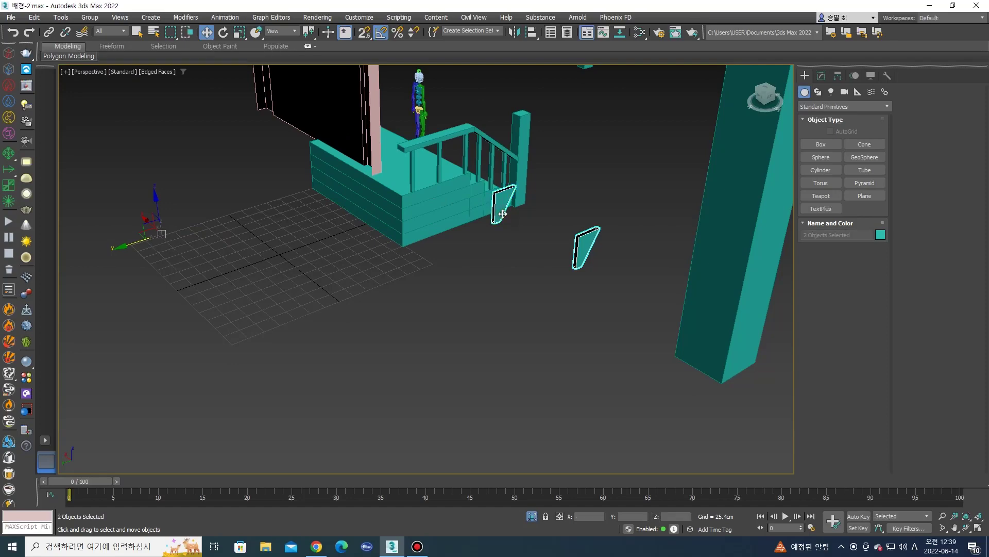
Hide the door pieces and select the deck's left-side faces in Polygon mode.
right_click(503, 213)
click(515, 175)
click(388, 221)
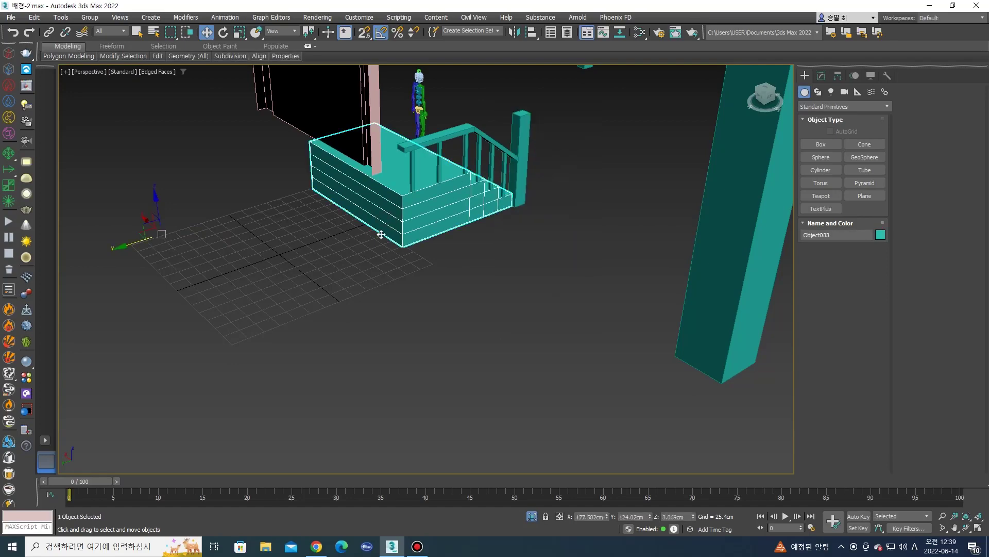
key(4)
click(381, 190)
ctrl+click(387, 216)
ctrl+click(393, 230)
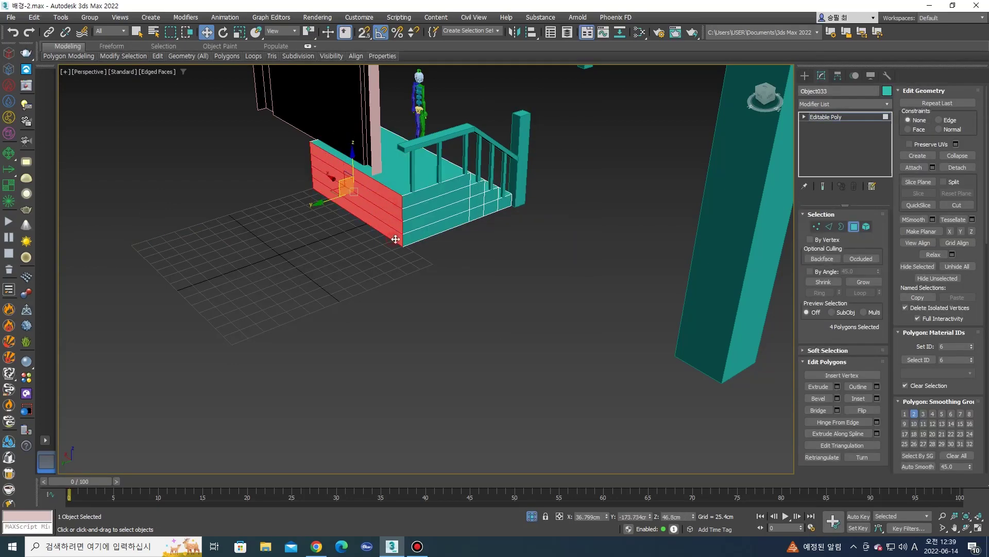
alt+middle_drag(395, 239, 461, 172)
Add the deck's underside strips and delete all the selected unseen faces.
ctrl+click(414, 231)
ctrl+click(405, 276)
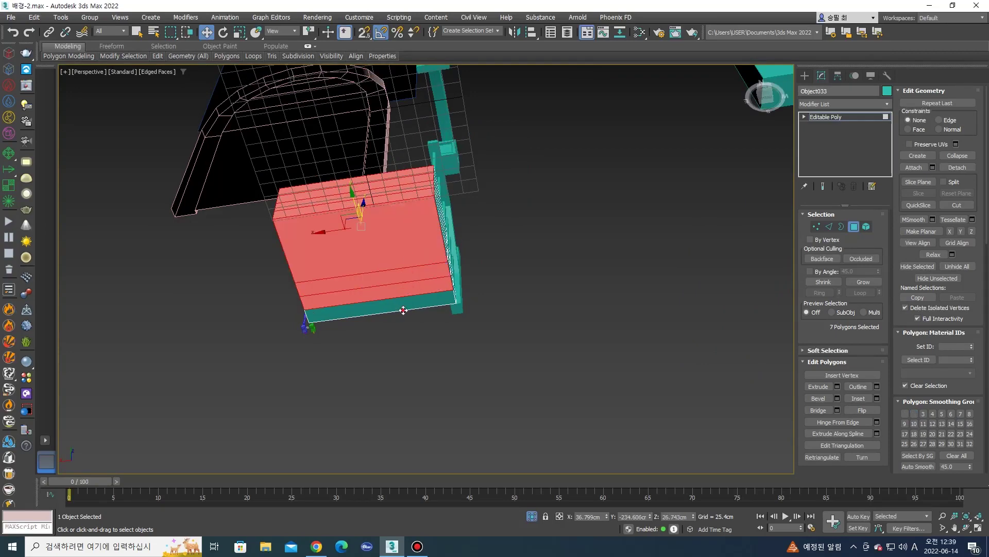
ctrl+click(406, 303)
alt+middle_drag(406, 303, 377, 339)
click(764, 95)
key(Delete)
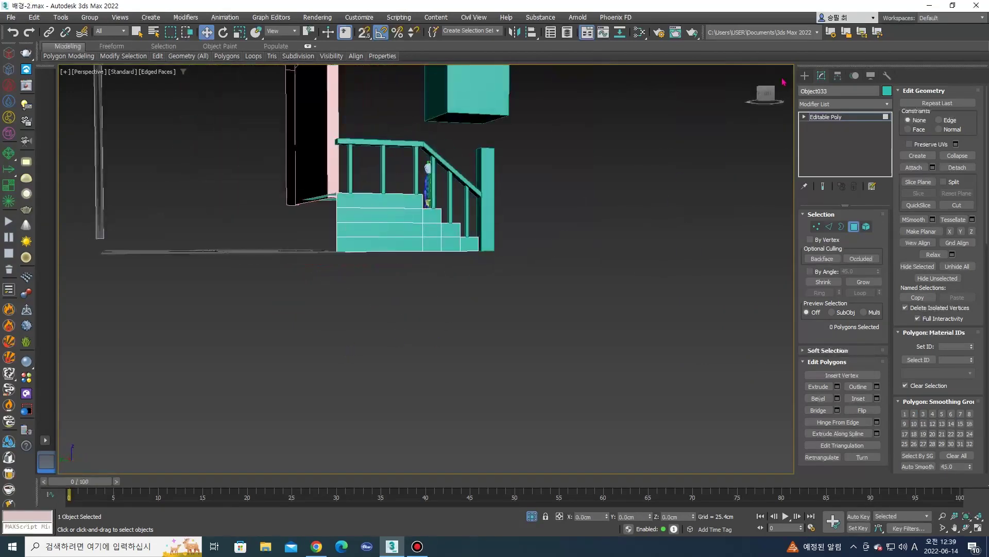
Hide the deck with its stairs and the pink box Box002.
click(810, 71)
alt+middle_drag(589, 195, 309, 232)
right_click(302, 238)
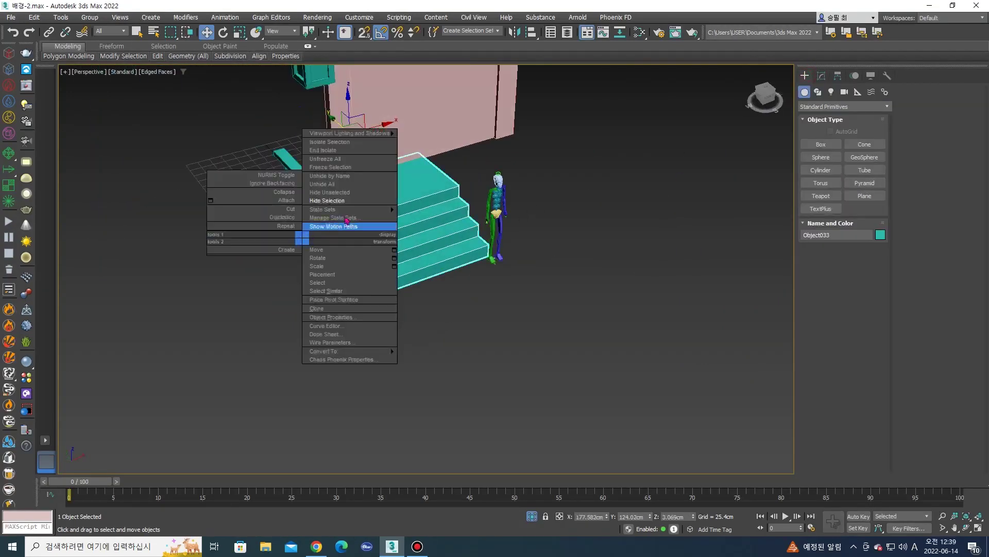
click(363, 201)
mouse_move(363, 201)
alt+middle_down()
mouse_move(360, 249)
mouse_move(387, 220)
mouse_move(515, 171)
mouse_move(420, 232)
alt+middle_up()
click(397, 206)
right_click(420, 232)
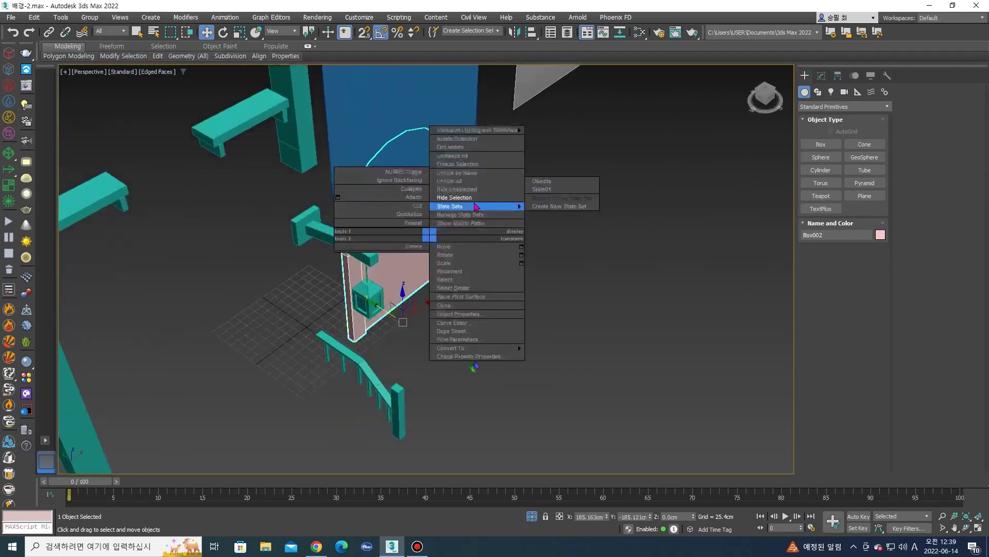
click(441, 205)
Hide the blue plane Plane002 and the house reference image plane Plane001.
click(425, 139)
alt+middle_drag(459, 260, 435, 217)
right_click(435, 217)
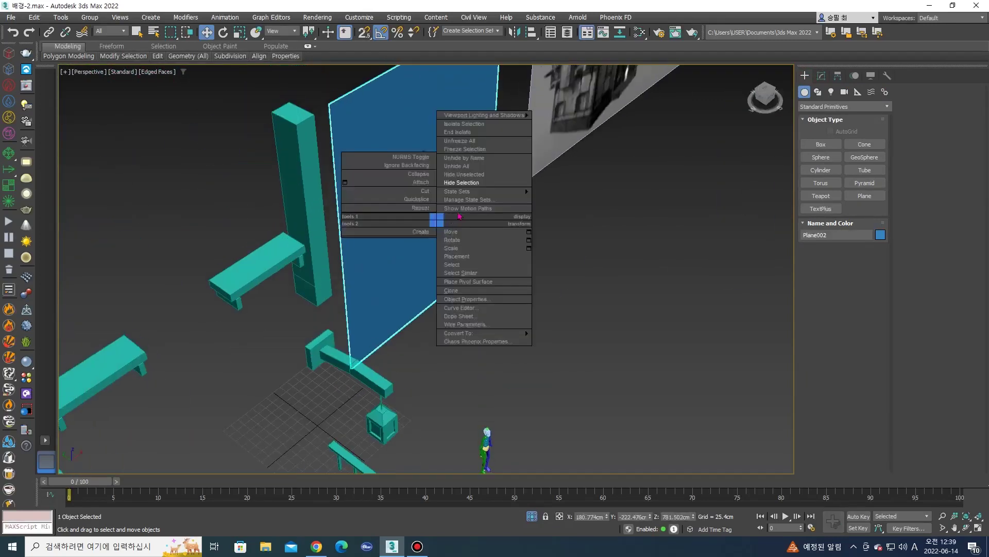
click(480, 186)
mouse_move(479, 187)
alt+middle_down()
mouse_move(466, 169)
mouse_move(511, 267)
alt+middle_up()
click(516, 268)
key(Delete)
Delete only the front face of the right bench's top.
scroll(525, 275, up, 3)
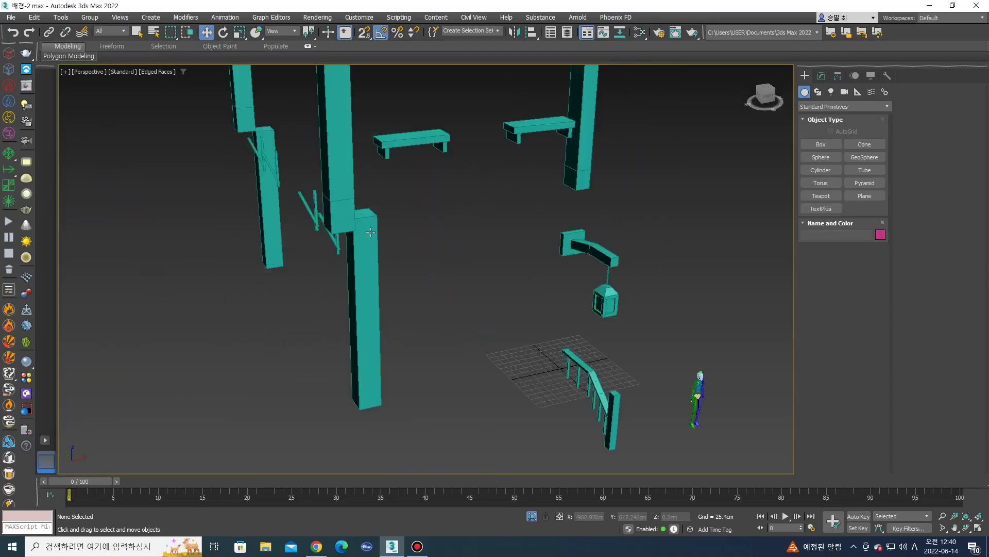
alt+middle_drag(294, 279, 419, 180)
click(326, 203)
scroll(327, 203, up, 3)
scroll(307, 230, up, 3)
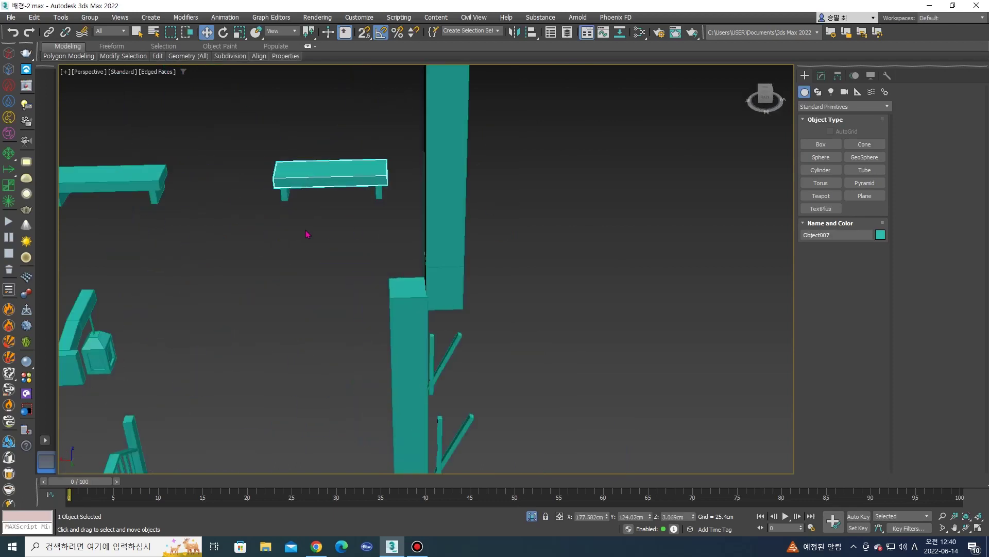
scroll(308, 212, up, 3)
key(4)
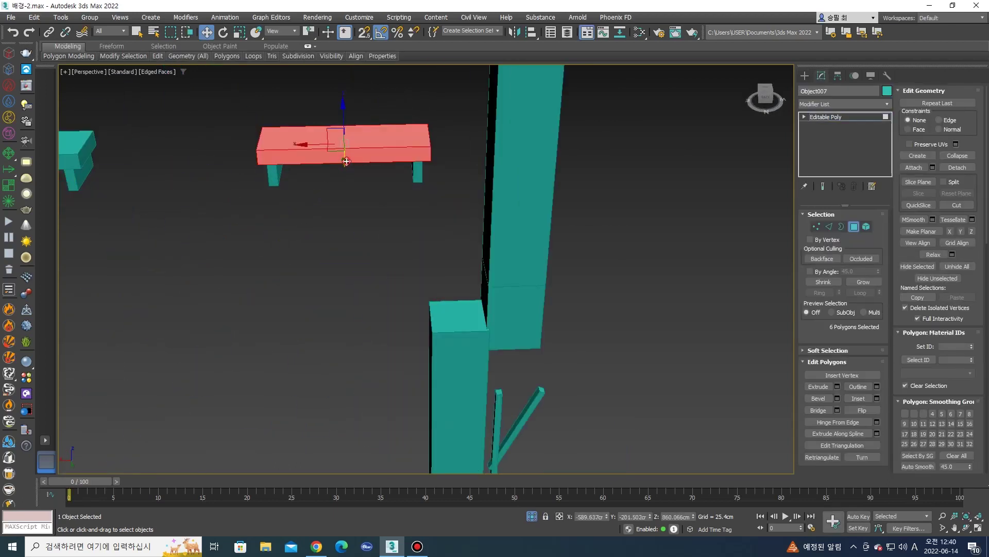
middle_drag(346, 161, 428, 177)
key(Delete)
key(ctrl+z)
click(445, 192)
key(Delete)
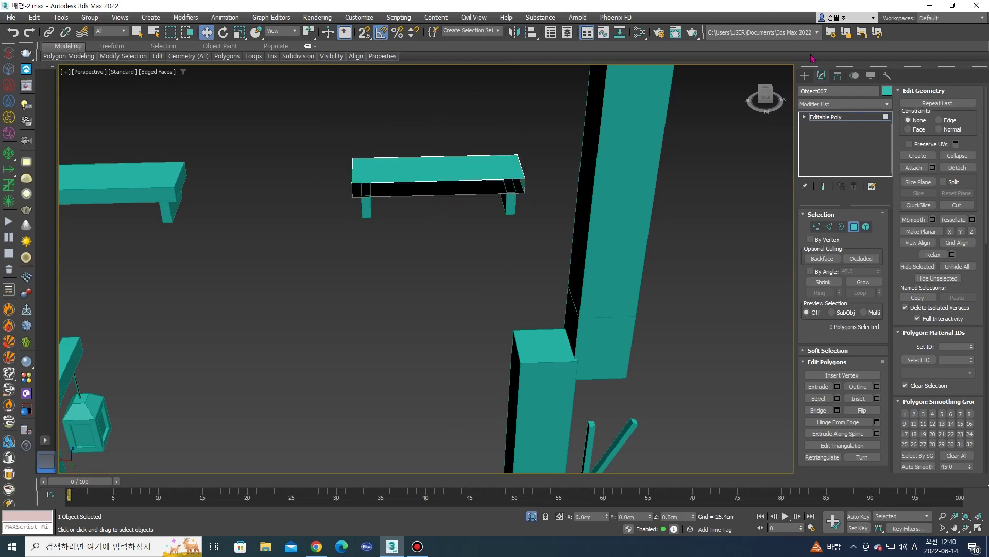
click(804, 76)
Delete the left bench top's front face, then hide both benches.
middle_drag(154, 191, 352, 206)
click(303, 201)
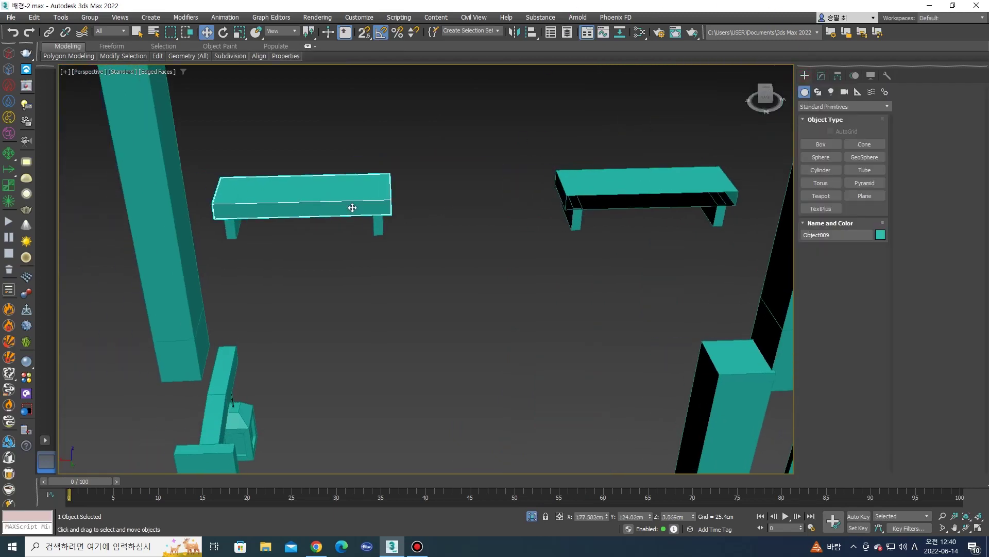
key(4)
key(Delete)
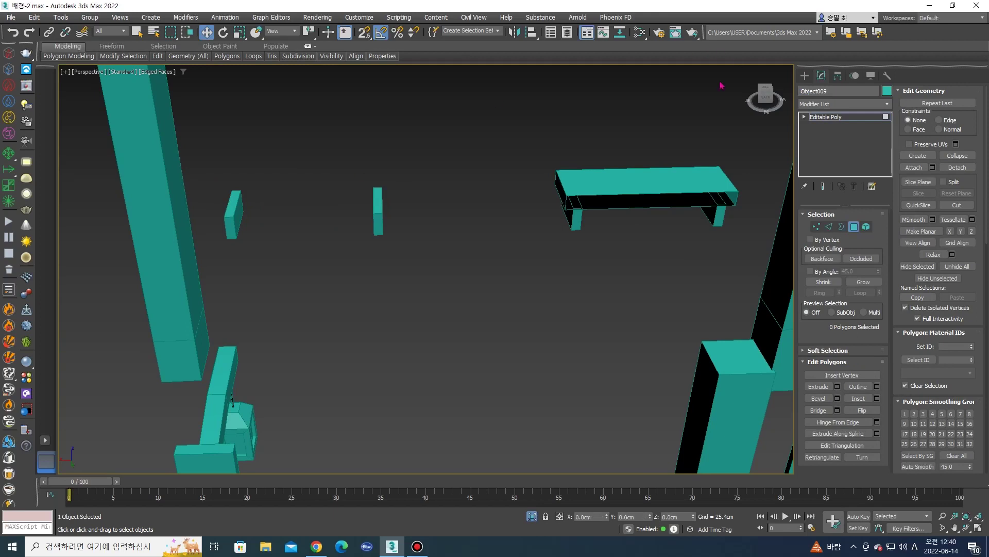
key(ctrl+z)
click(320, 207)
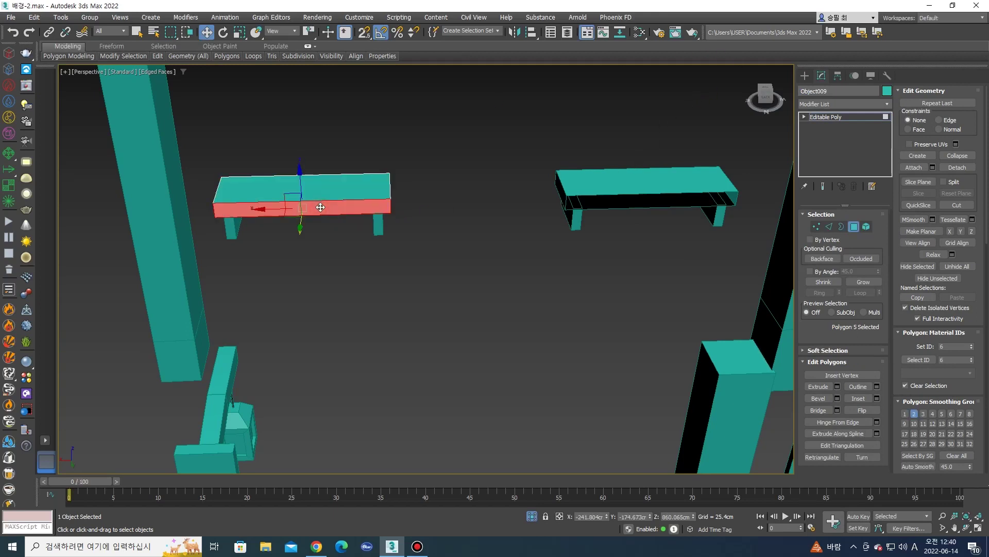
key(Delete)
click(800, 77)
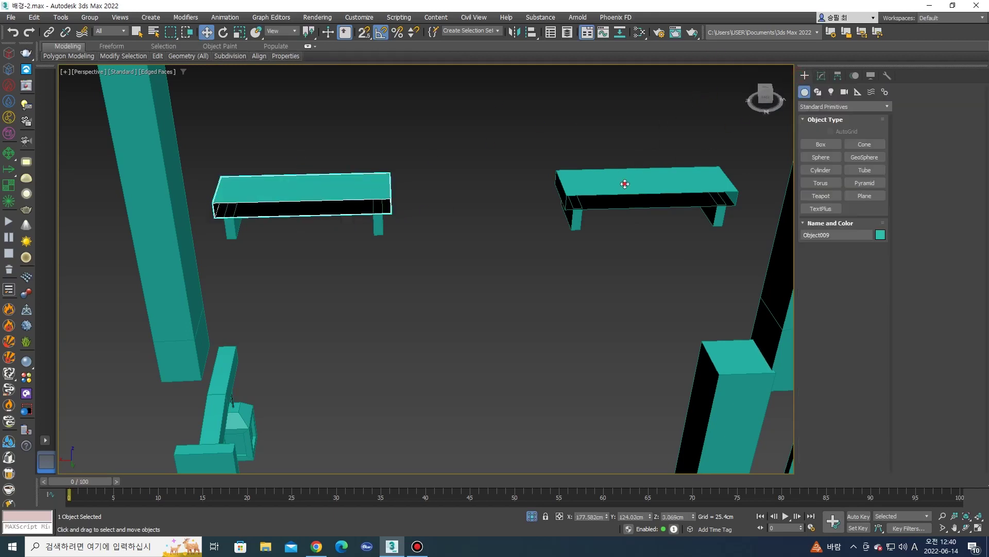
ctrl+click(625, 187)
right_click(625, 186)
click(644, 143)
Remove the unseen faces from the first two small angled blocks.
click(552, 211)
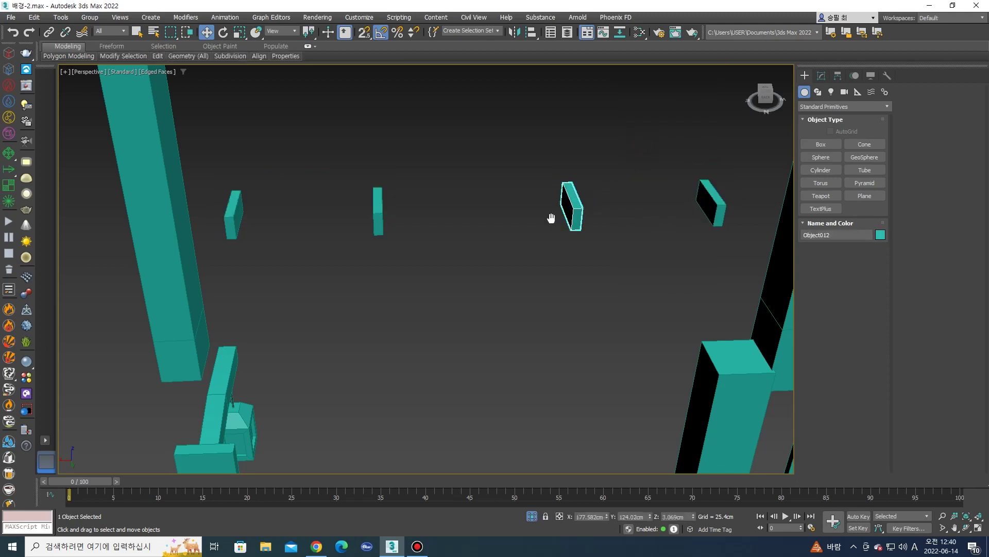
key(4)
alt+middle_drag(552, 216, 534, 233)
click(550, 234)
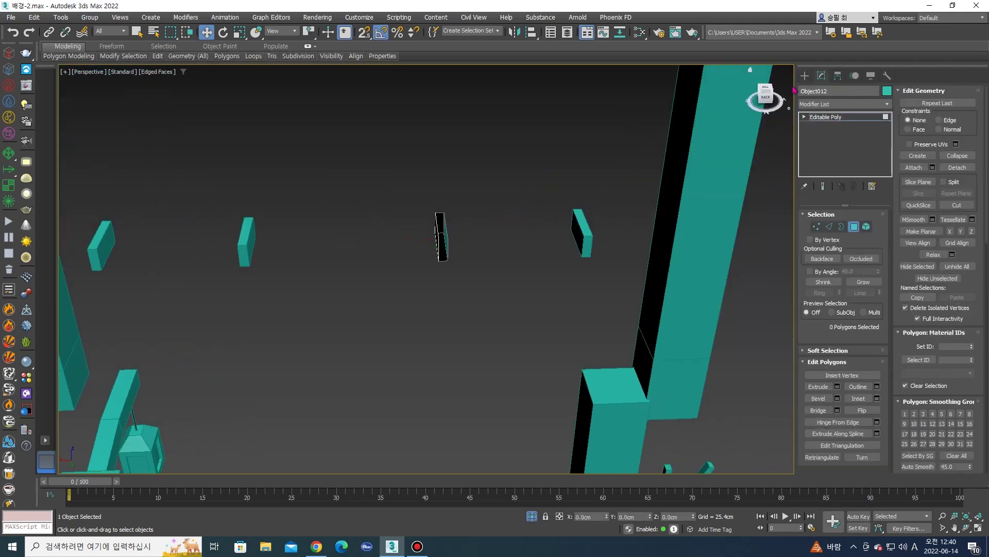
click(804, 75)
key(4)
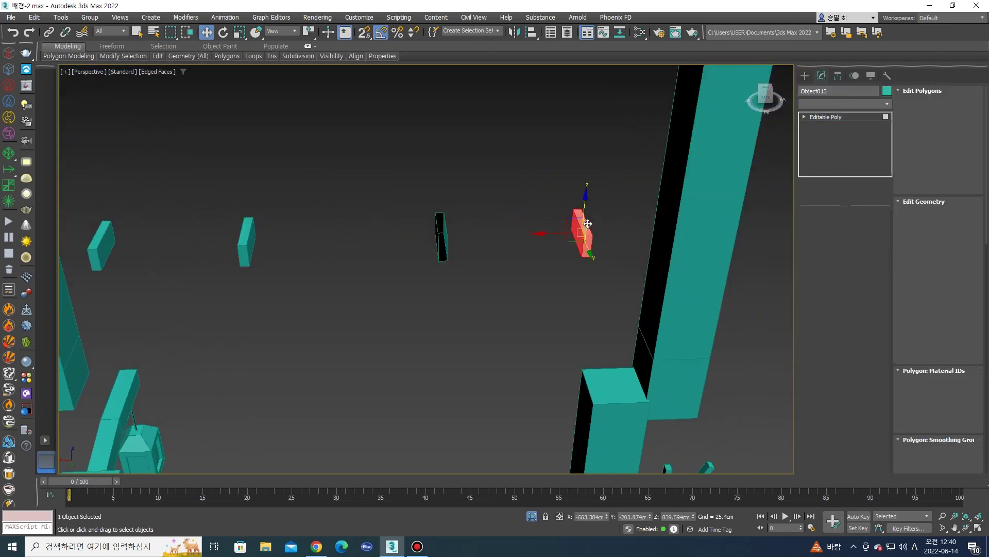
middle_drag(566, 240, 532, 243)
click(650, 177)
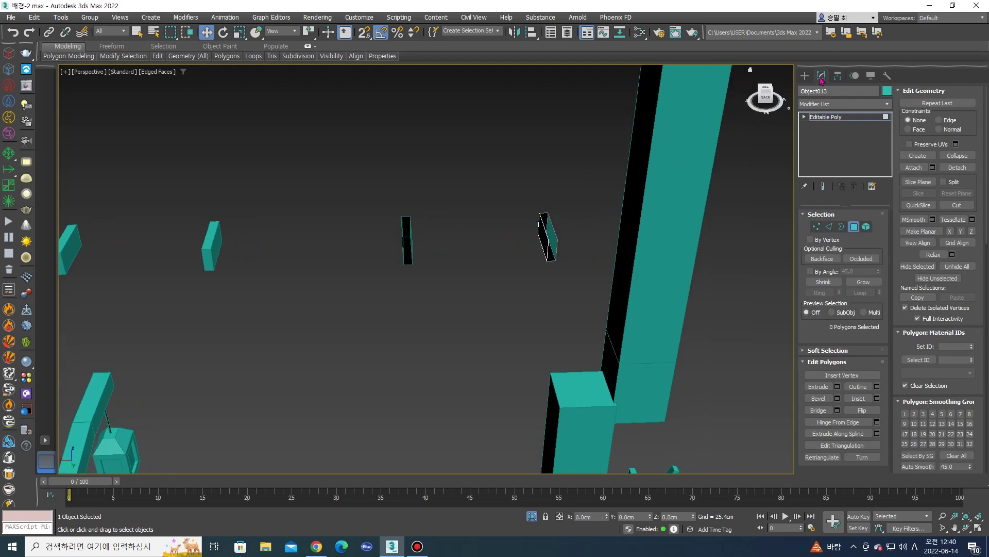
click(804, 76)
Remove the unseen faces from the remaining two small blocks.
alt+middle_drag(464, 237, 541, 235)
click(541, 235)
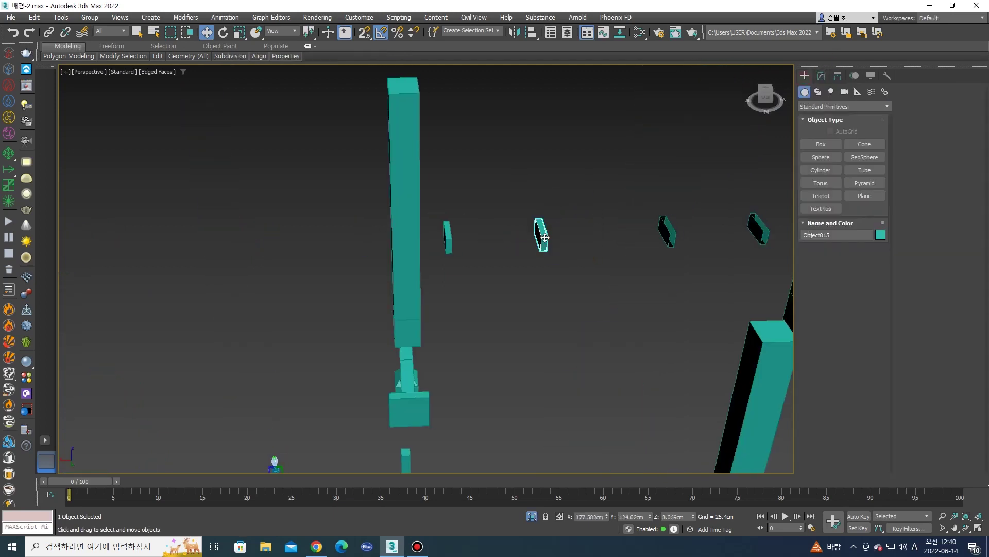
scroll(509, 244, up, 2)
key(4)
middle_drag(478, 255, 440, 257)
click(662, 158)
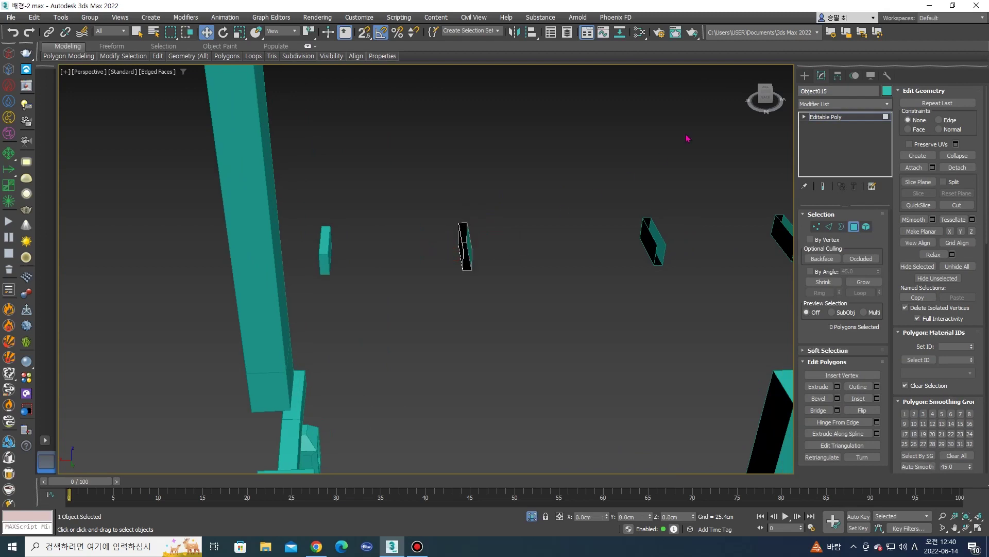
click(802, 78)
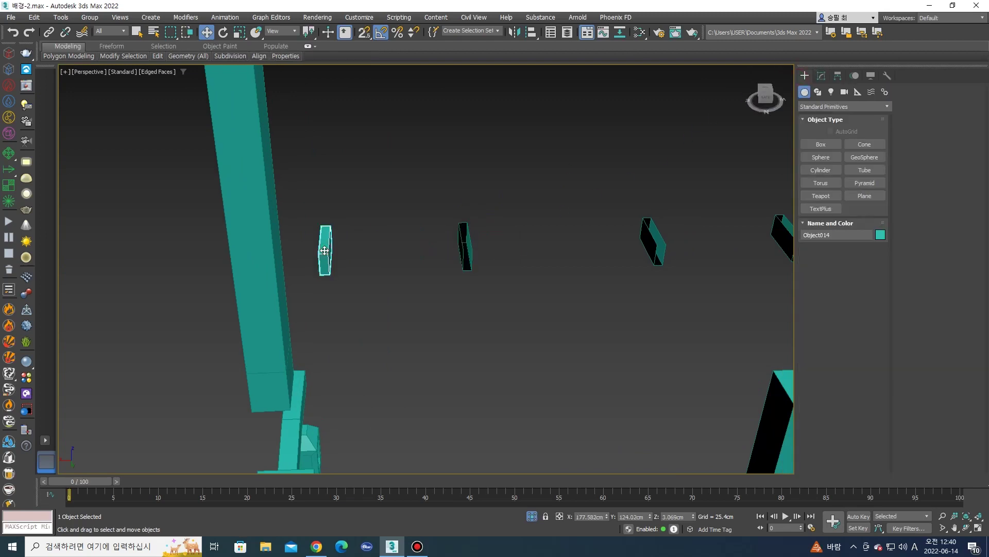
key(4)
click(325, 251)
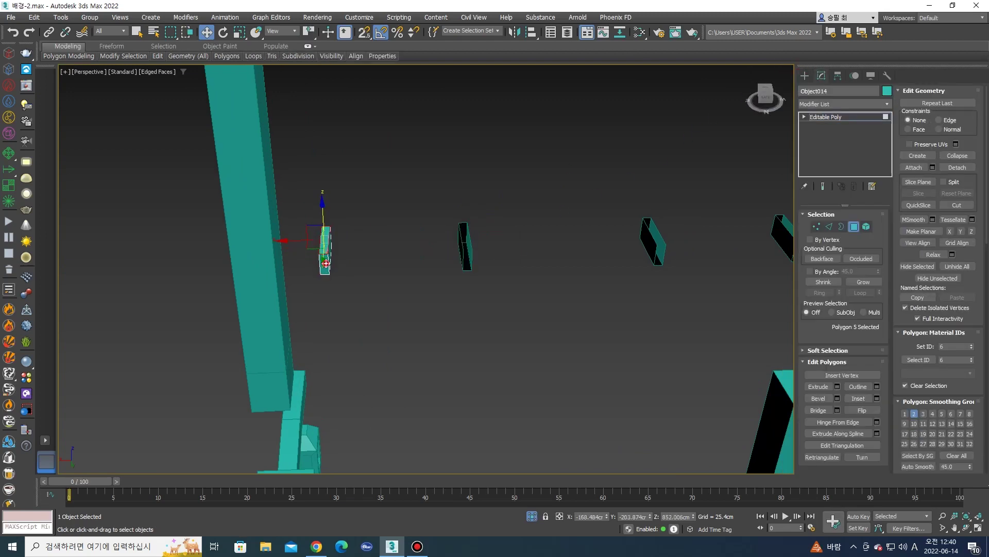
ctrl+click(326, 263)
middle_drag(357, 266, 344, 266)
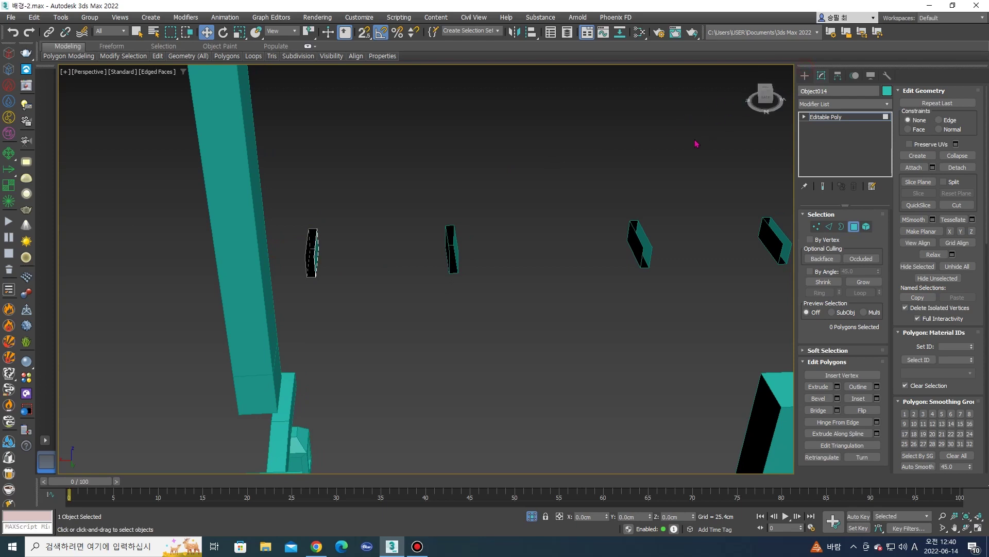
alt+middle_drag(701, 141, 637, 153)
click(805, 73)
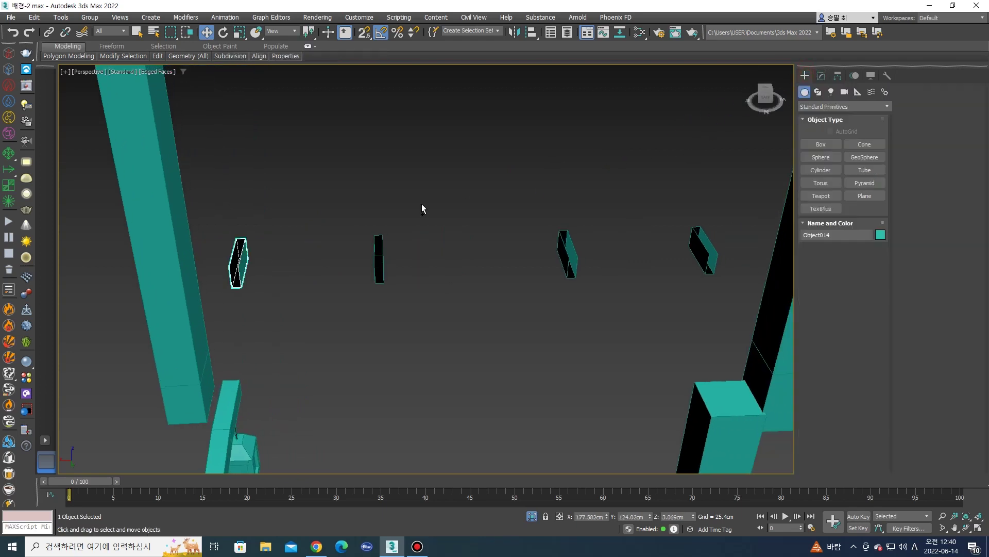
Select the four small blocks together and hide them.
drag(696, 278, 731, 310)
right_click(695, 262)
click(726, 217)
scroll(703, 252, down, 5)
scroll(703, 252, up, 2)
scroll(663, 261, up, 3)
scroll(662, 261, up, 4)
click(435, 170)
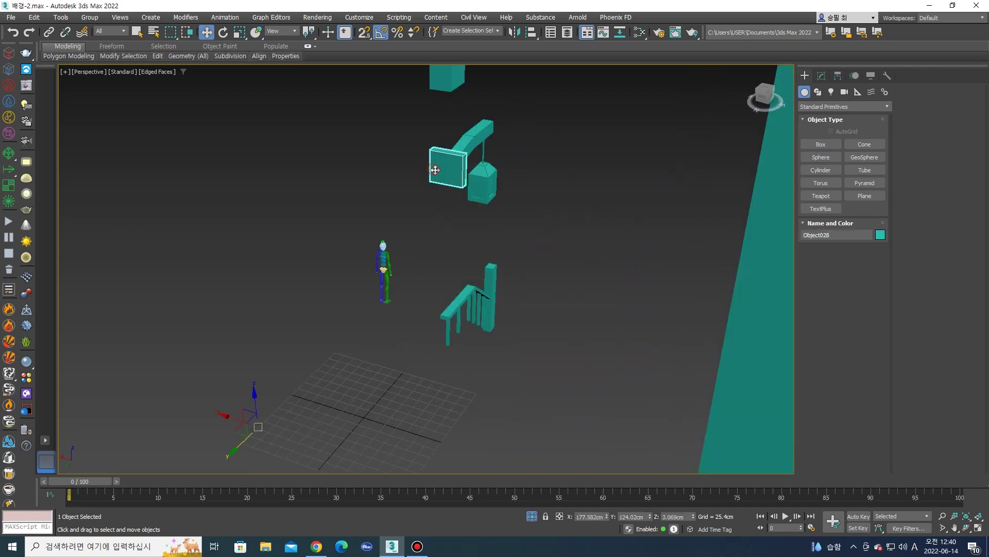
Delete the square box's front face in Polygon mode, then hide the box.
scroll(436, 170, up, 2)
key(4)
click(442, 170)
key(Delete)
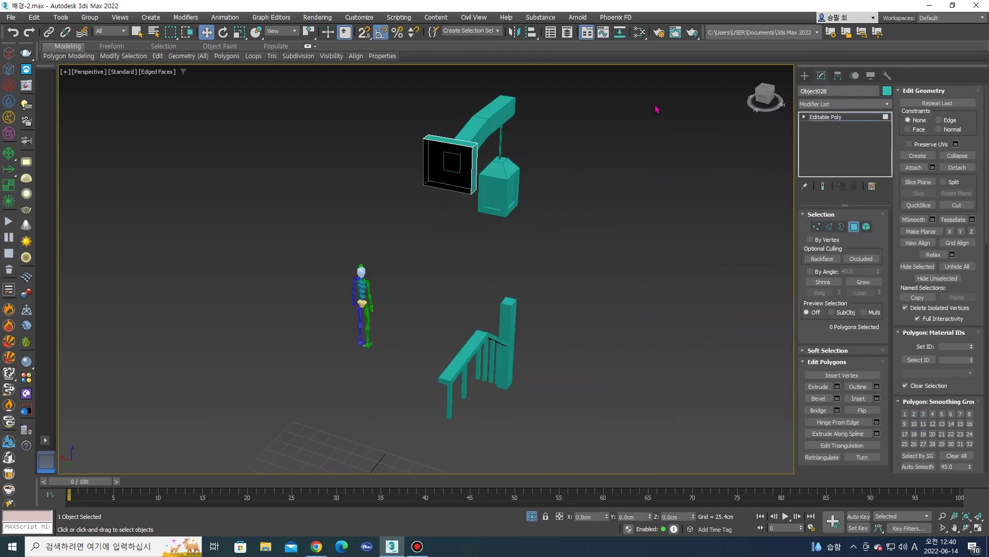
click(805, 75)
right_click(476, 168)
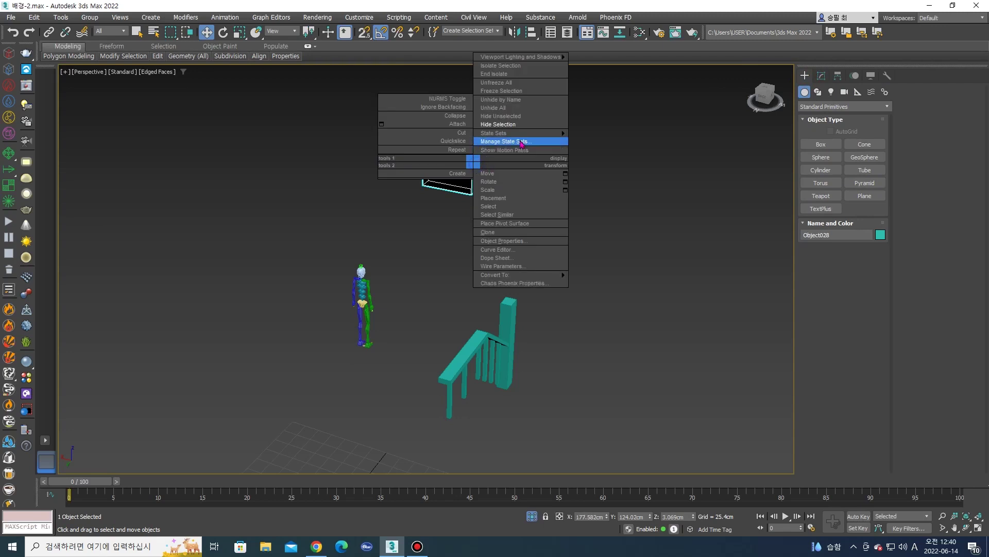
click(519, 137)
Select the bracket arm's end face in Polygon mode.
click(467, 150)
key(4)
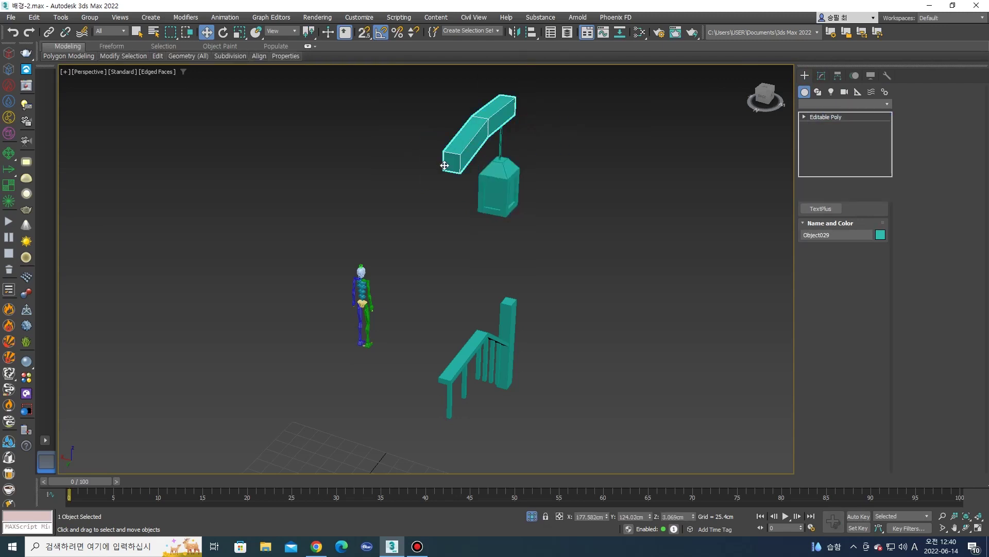
click(450, 165)
click(805, 75)
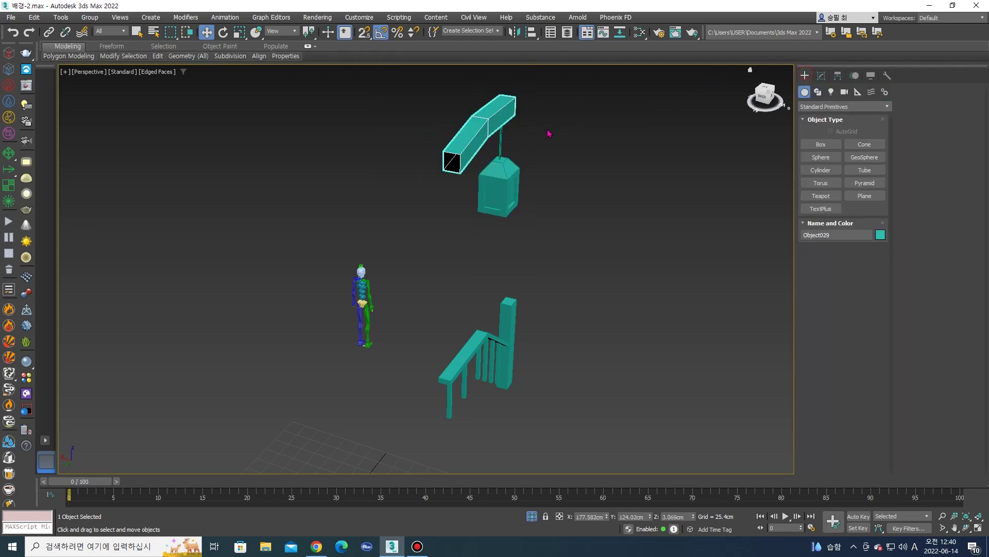
right_click(467, 135)
scroll(492, 182, up, 10)
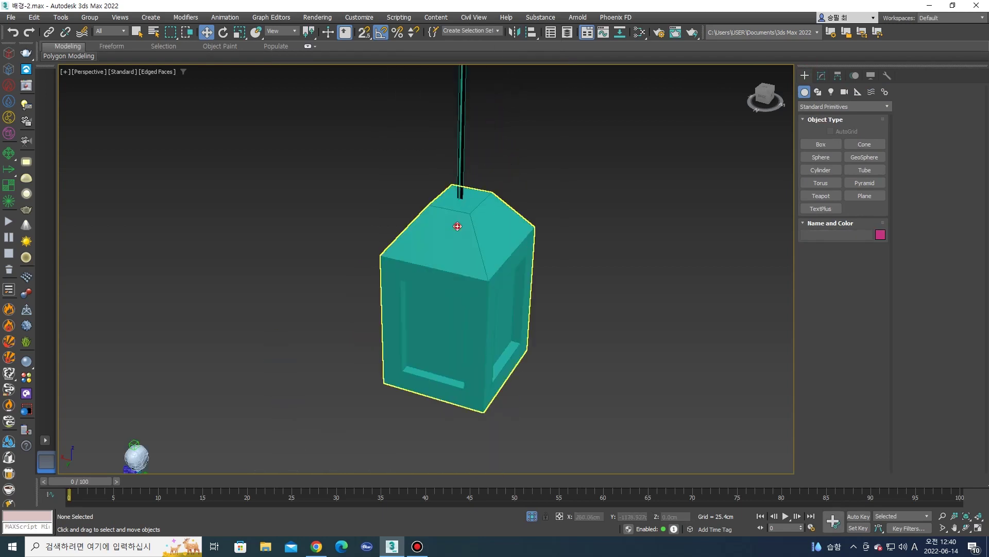
Hide the lantern with the quad menu's Hide Selection.
click(457, 225)
scroll(454, 213, down, 5)
right_click(469, 181)
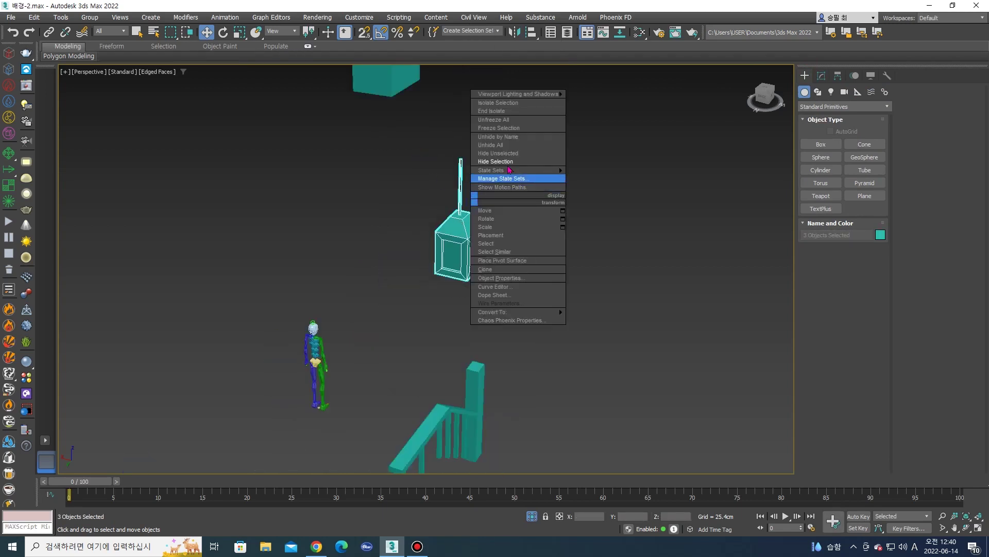
click(512, 159)
scroll(512, 159, down, 5)
scroll(481, 294, down, 3)
Orbit around the tall pillars and select the left pillar.
click(459, 232)
scroll(459, 232, down, 5)
mouse_move(454, 304)
alt+middle_down()
mouse_move(333, 286)
mouse_move(393, 289)
mouse_move(319, 266)
alt+middle_up()
scroll(314, 276, up, 3)
click(327, 260)
scroll(422, 284, up, 5)
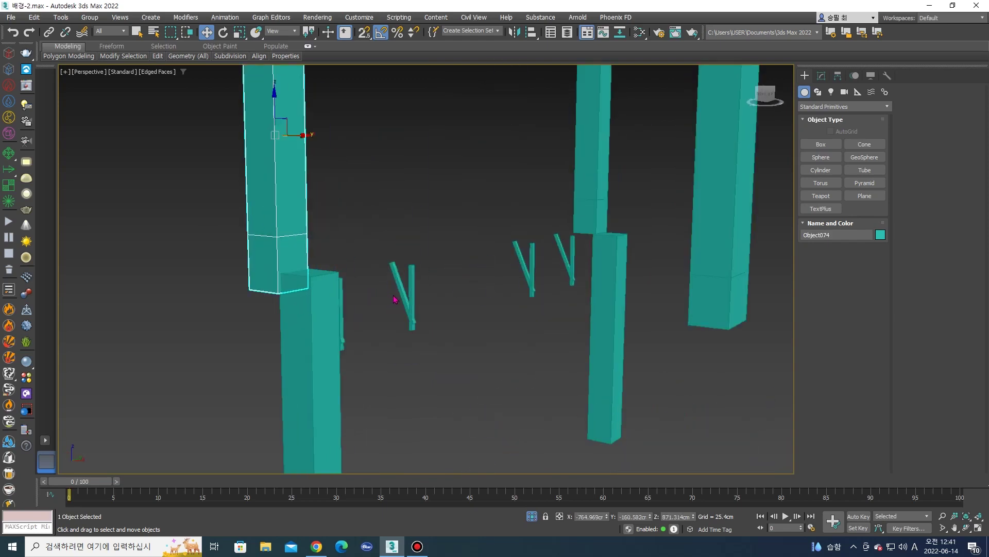
Delete the overlapping end face of the left thin bracket post.
click(422, 284)
scroll(360, 303, up, 3)
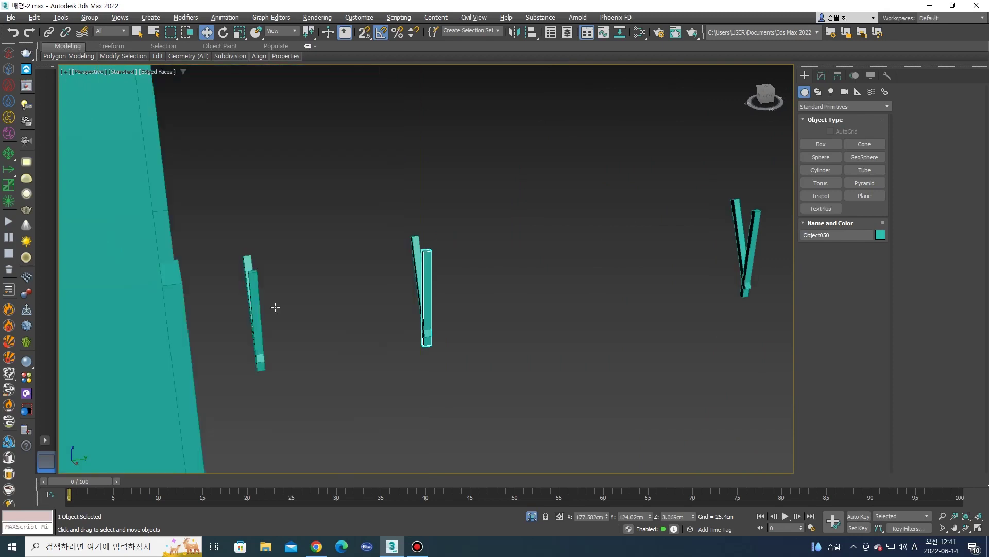
alt+middle_drag(359, 303, 242, 270)
key(4)
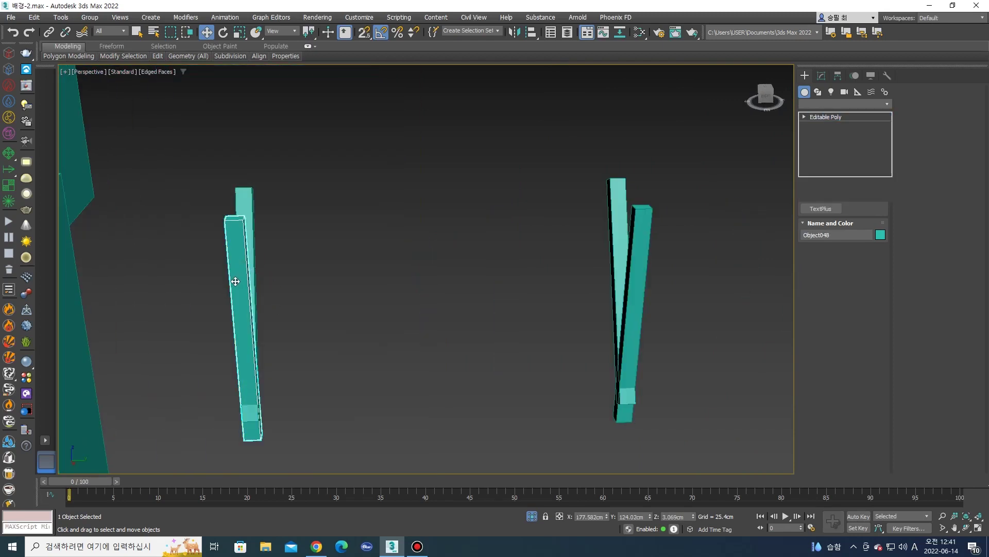
click(235, 278)
alt+middle_drag(270, 287, 347, 287)
key(Delete)
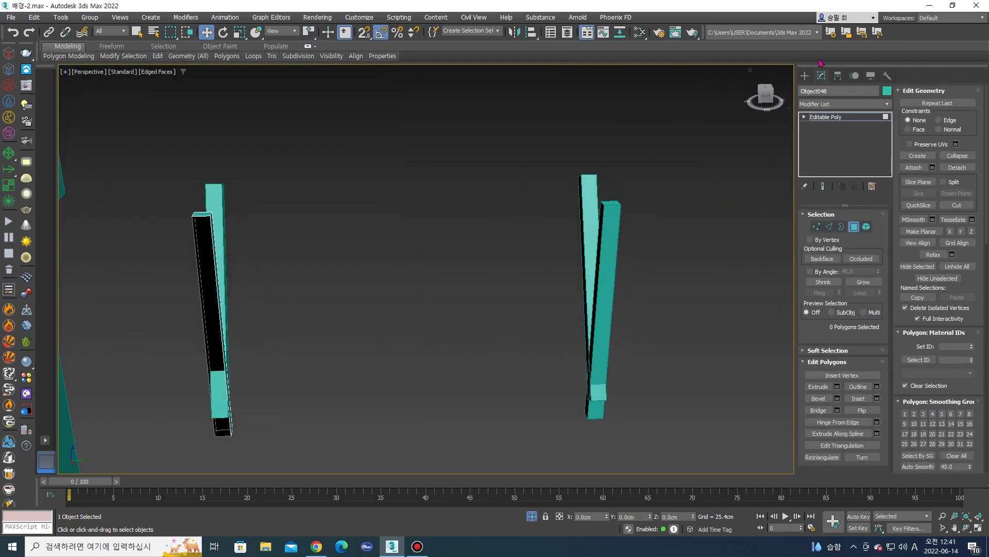
click(805, 78)
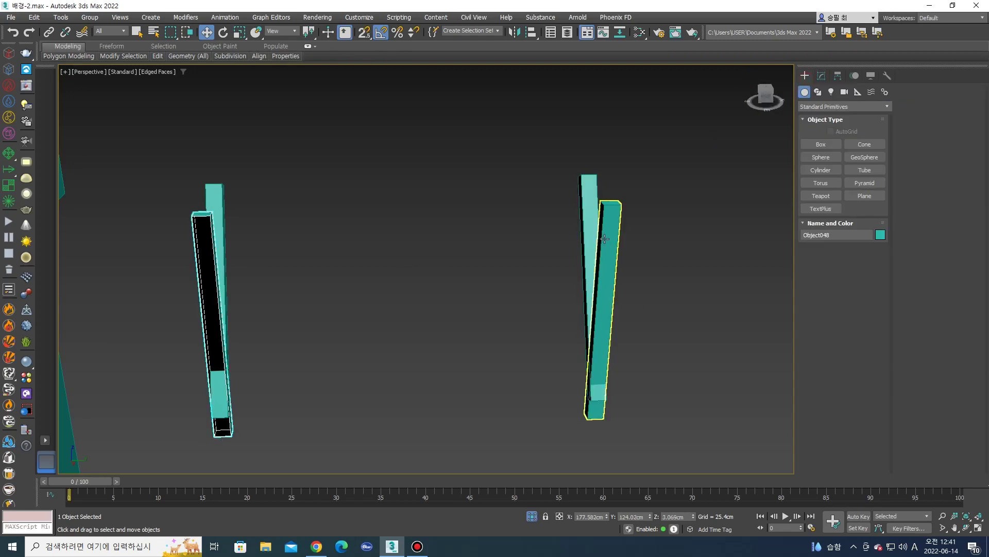
Delete the selected end face on the right-hand bracket post.
alt+middle_drag(581, 243, 581, 258)
click(581, 256)
key(4)
key(Delete)
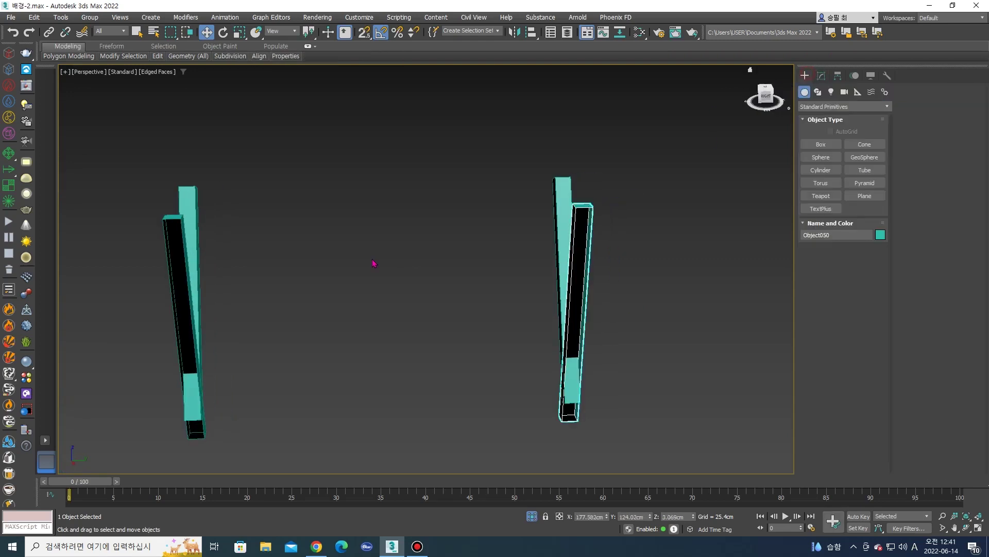
Inspect the left post's polygons, selecting all and then clearing the selection.
click(200, 410)
scroll(200, 410, up, 5)
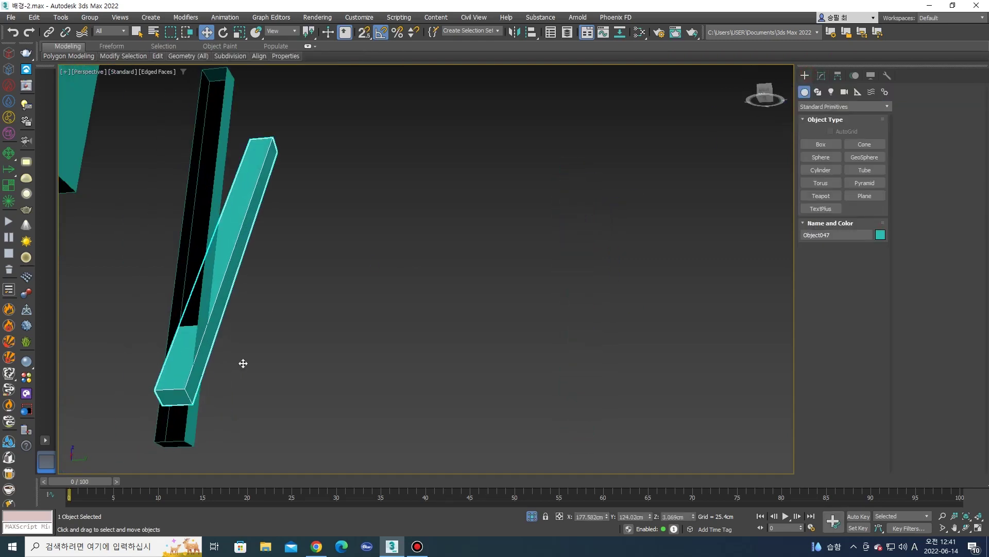
key(4)
key(ctrl+a)
click(222, 380)
scroll(269, 387, down, 5)
click(331, 375)
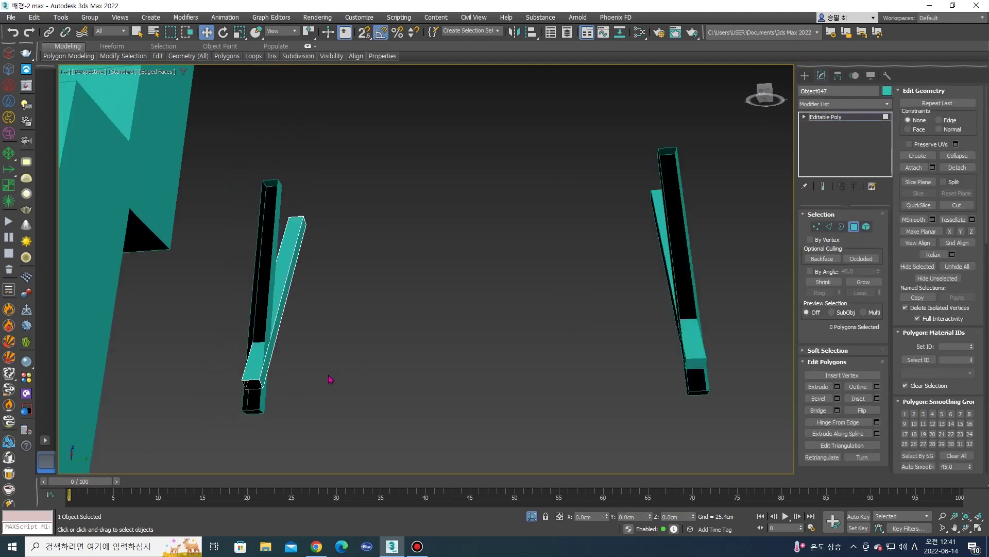
alt+middle_drag(331, 376, 341, 331)
click(805, 75)
Check the right post's end face in Polygon mode, then clear the selection.
click(627, 346)
key(4)
click(635, 353)
alt+middle_drag(635, 353, 576, 347)
scroll(576, 347, down, 5)
click(779, 135)
click(805, 76)
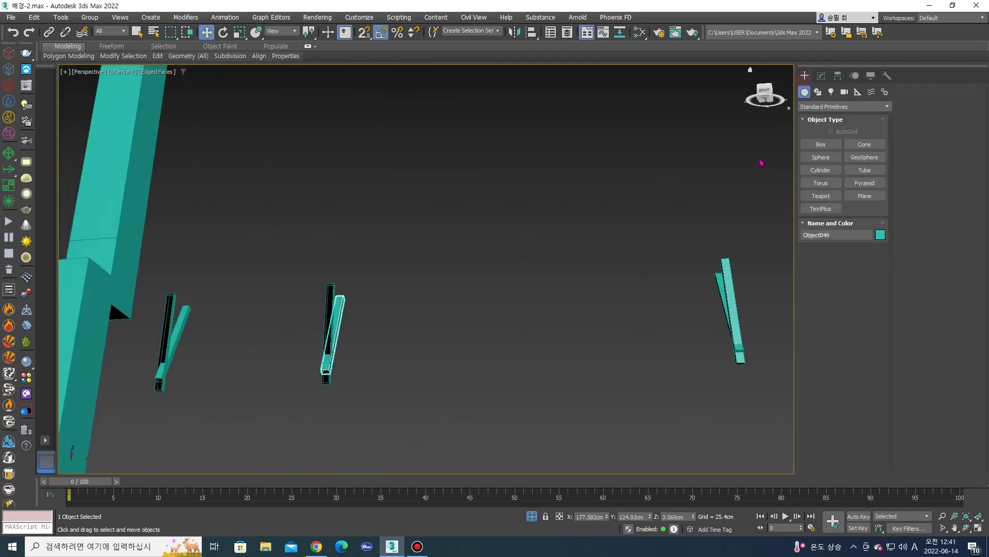
Select the next bracket post and enter its Polygon mode.
alt+middle_drag(721, 285, 543, 336)
click(543, 336)
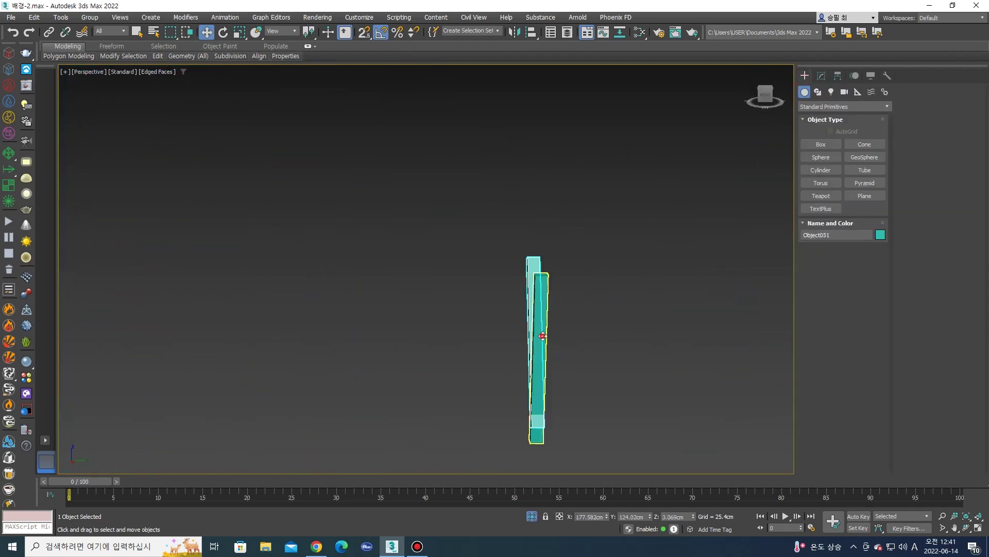
key(4)
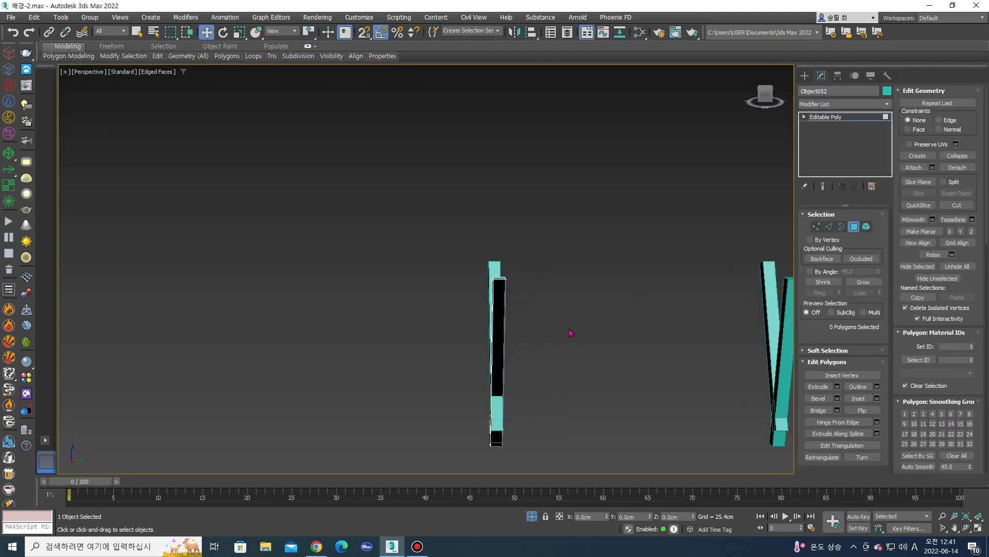
middle_drag(569, 335, 680, 167)
click(812, 77)
Select the end faces on the right post and its neighbouring post.
click(658, 309)
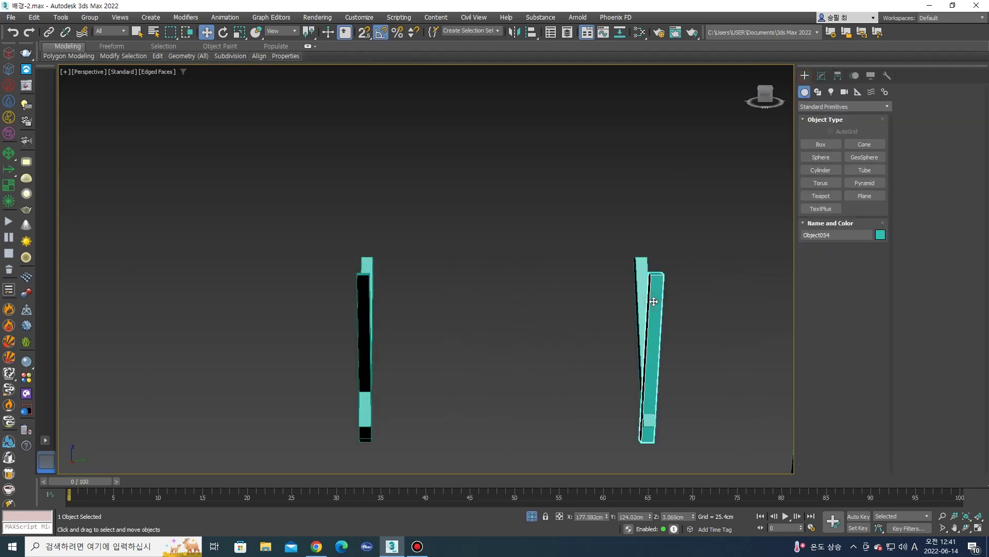
key(4)
click(660, 310)
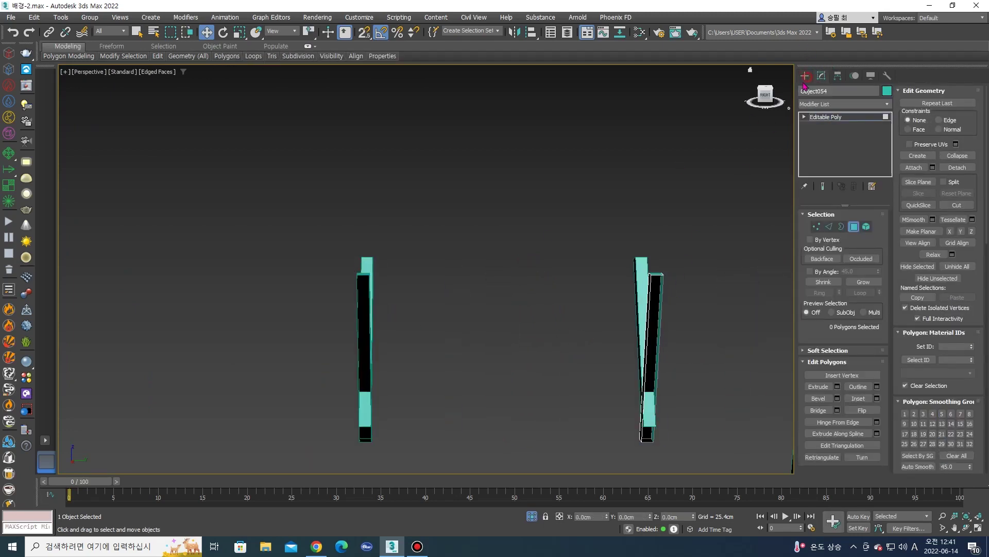
click(807, 77)
alt+middle_drag(654, 327, 651, 382)
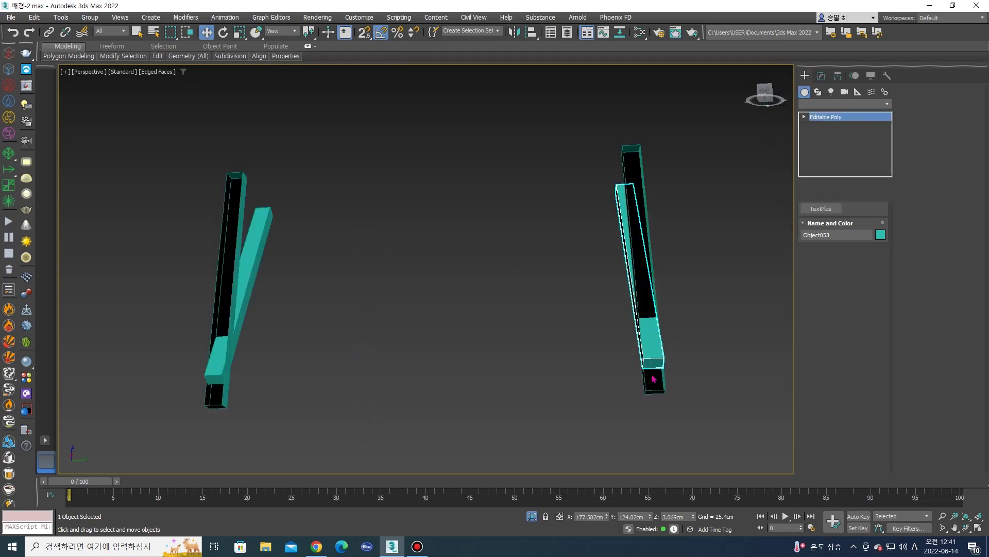
key(4)
click(636, 222)
click(497, 397)
alt+middle_drag(496, 398, 716, 135)
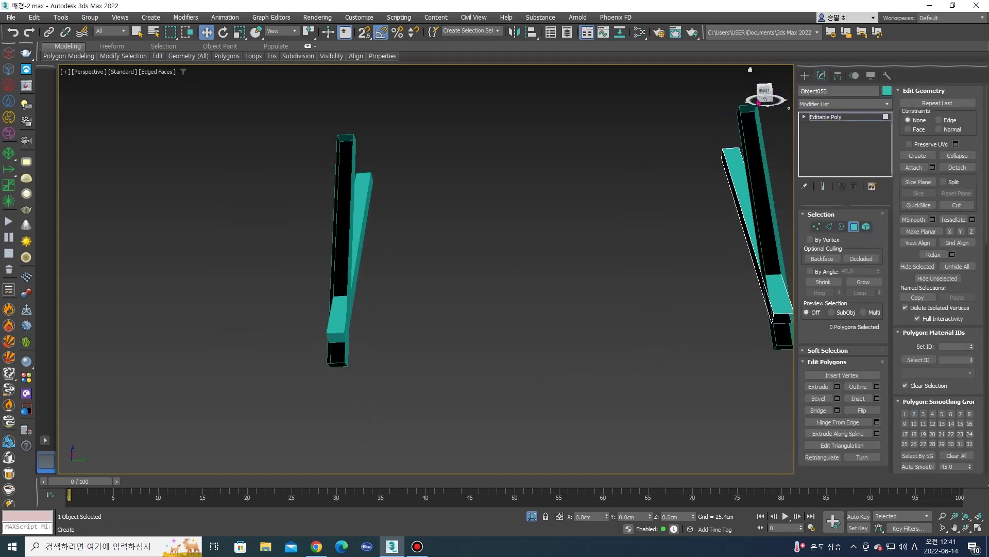
click(807, 77)
Inspect the left post's bottom face in Polygon mode.
click(349, 321)
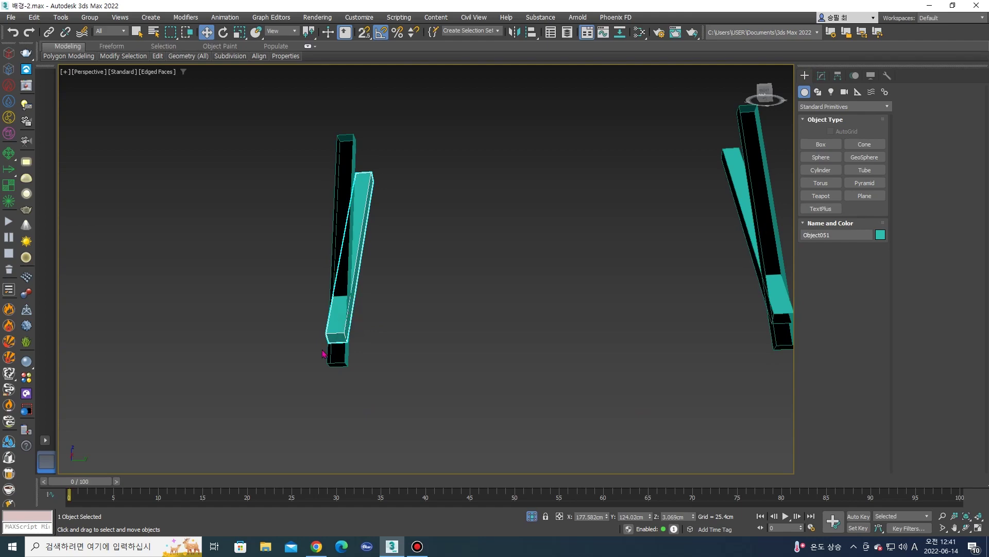
key(4)
click(340, 335)
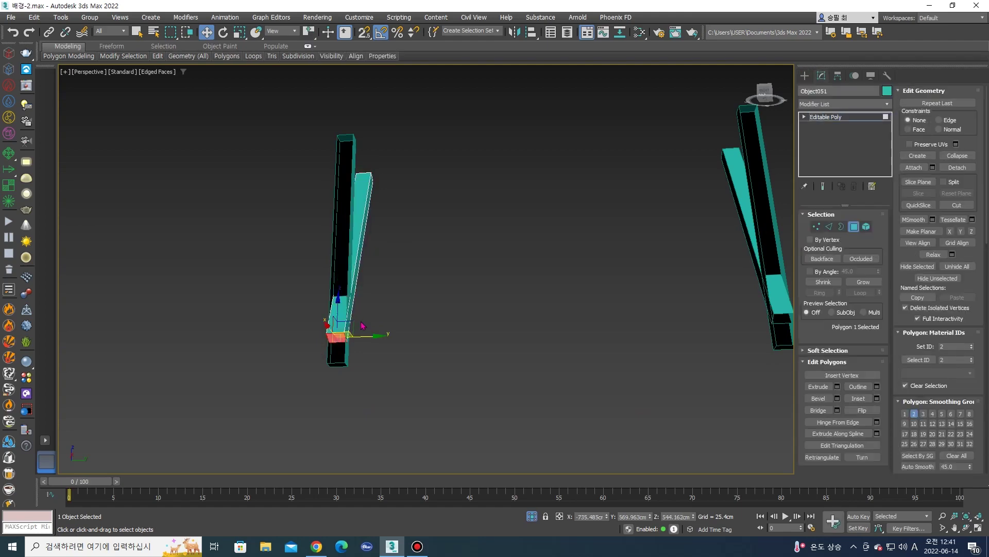
click(387, 300)
alt+middle_drag(387, 300, 405, 272)
alt+middle_drag(409, 323, 411, 313)
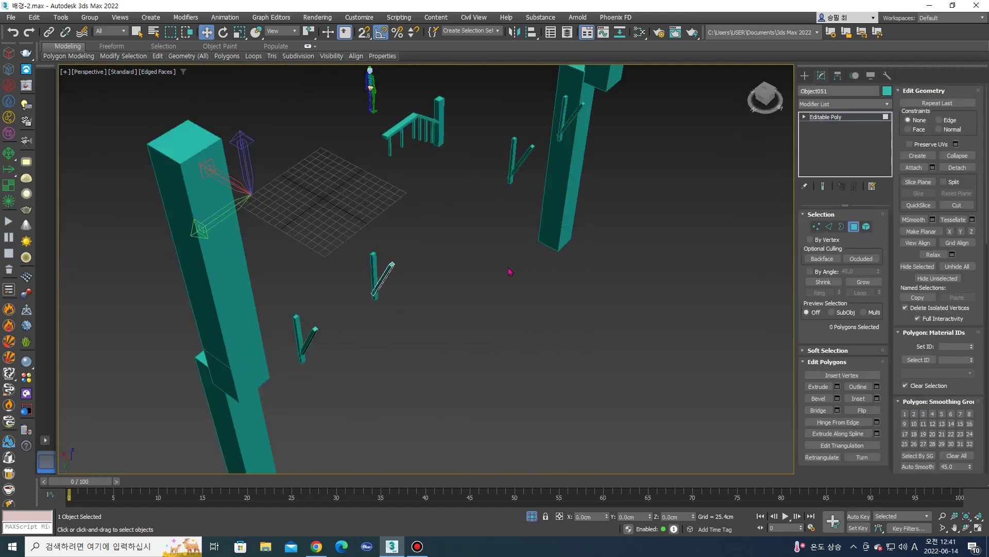
click(805, 75)
mouse_move(734, 170)
alt+middle_down()
mouse_move(400, 254)
mouse_move(438, 258)
mouse_move(298, 243)
alt+middle_up()
Turn off pivot-only adjustment, select all bracket pieces, and hide them.
click(840, 76)
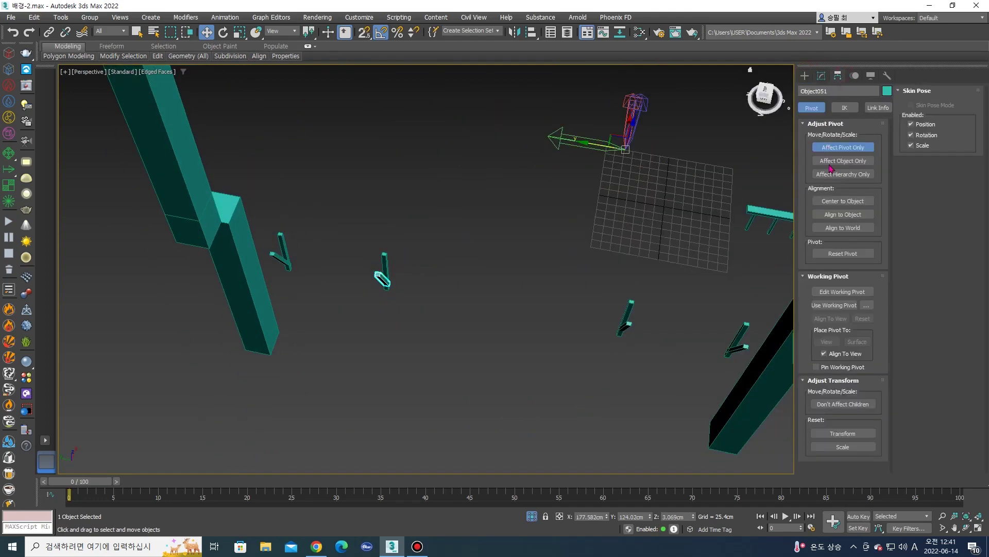
click(835, 154)
alt+middle_drag(474, 254, 272, 254)
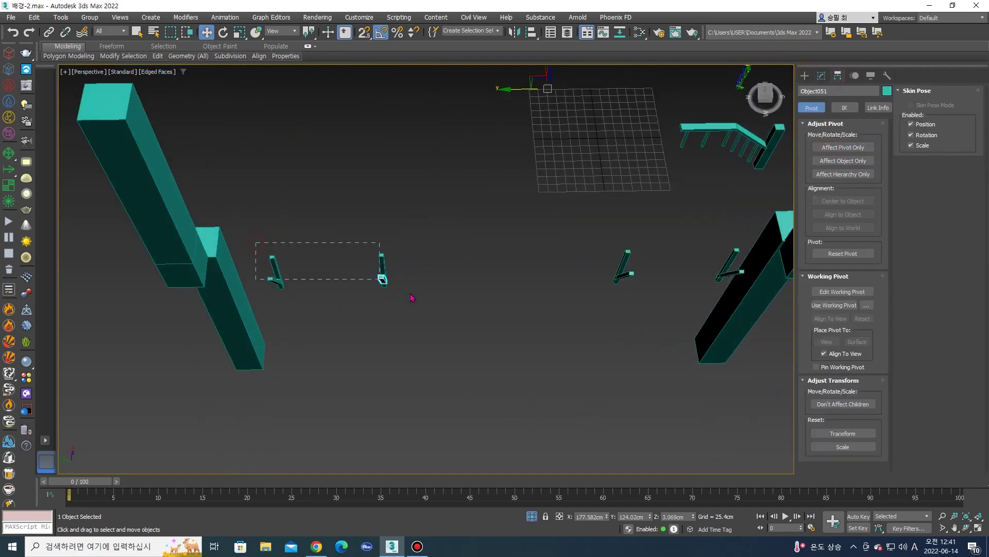
drag(412, 298, 595, 274)
alt+middle_drag(595, 274, 339, 314)
drag(339, 314, 449, 335)
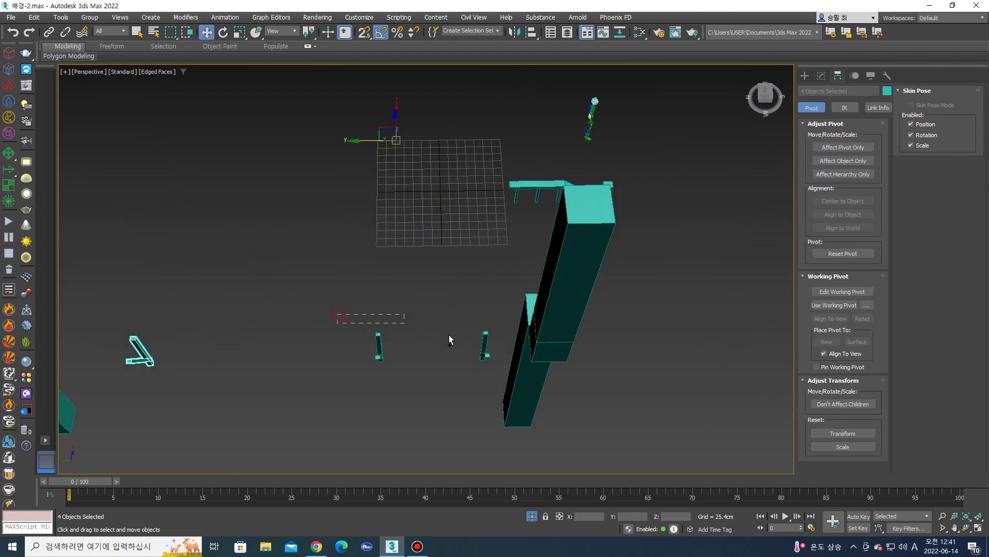
right_click(577, 313)
click(505, 309)
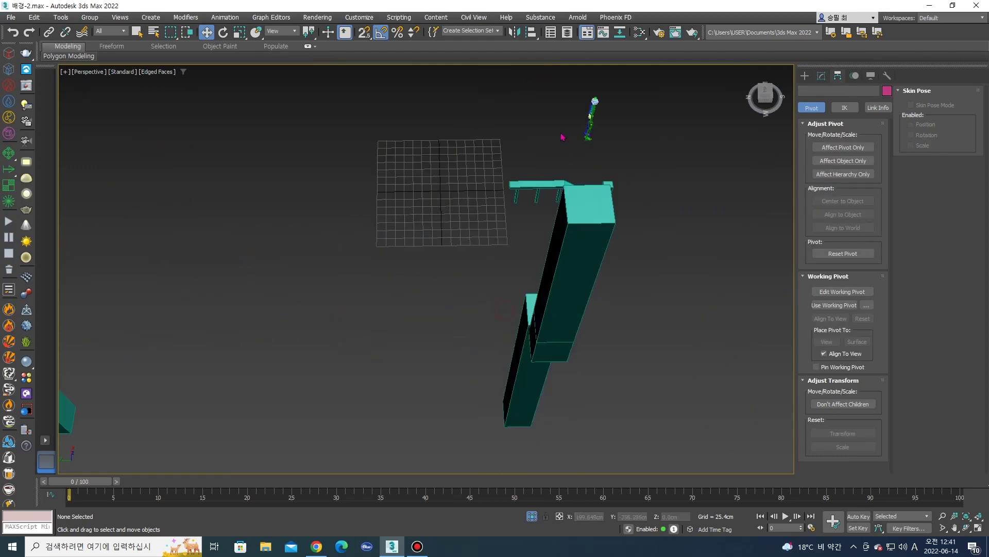
Inspect the railing's end face in Polygon mode, then hide the top rail.
click(540, 181)
alt+middle_drag(540, 181, 496, 239)
scroll(496, 239, up, 5)
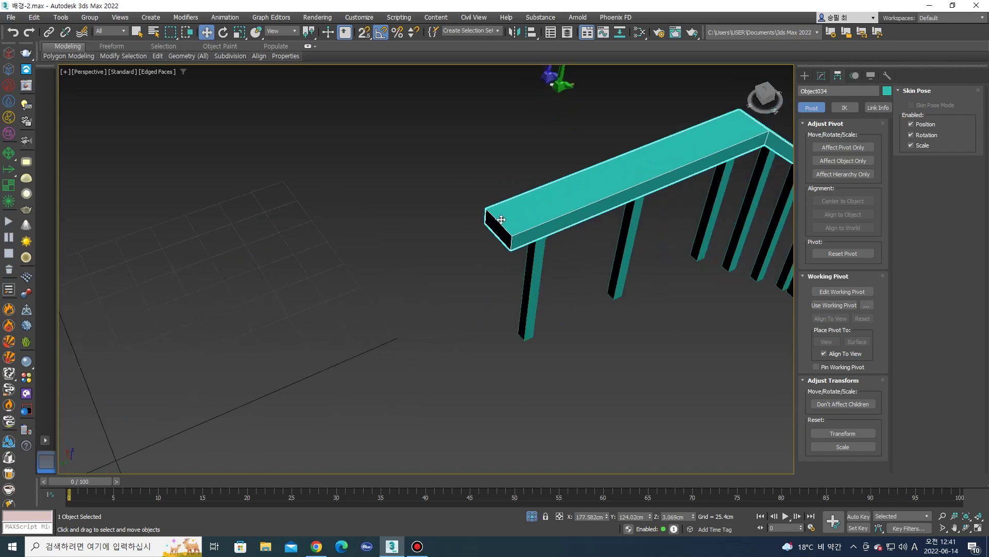
key(4)
click(496, 238)
alt+middle_drag(496, 238, 546, 206)
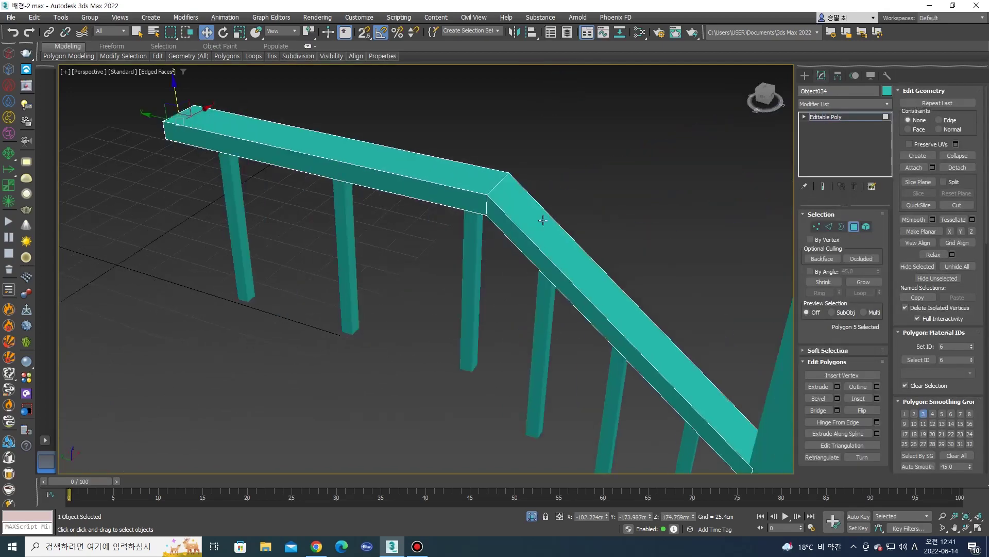
scroll(546, 207, up, 3)
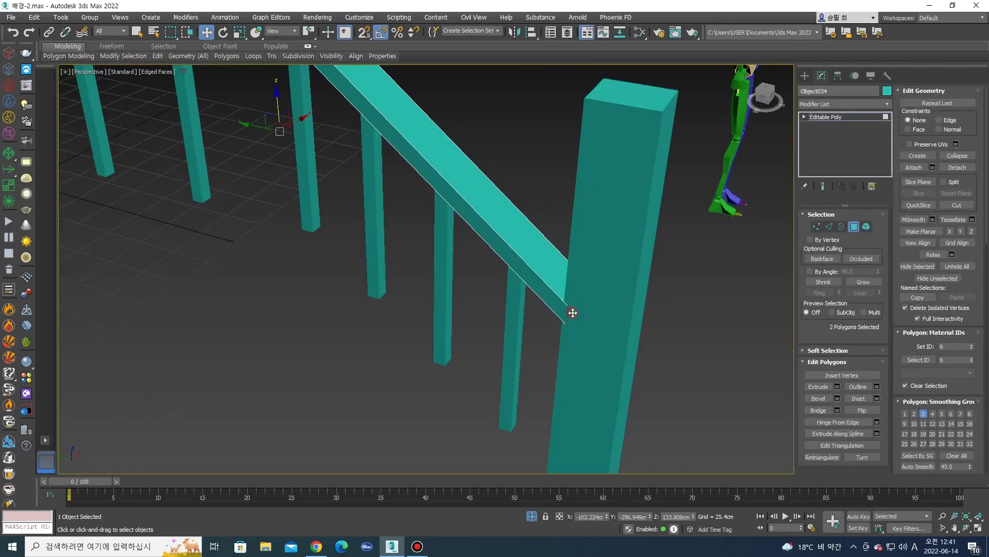
scroll(578, 295, down, 8)
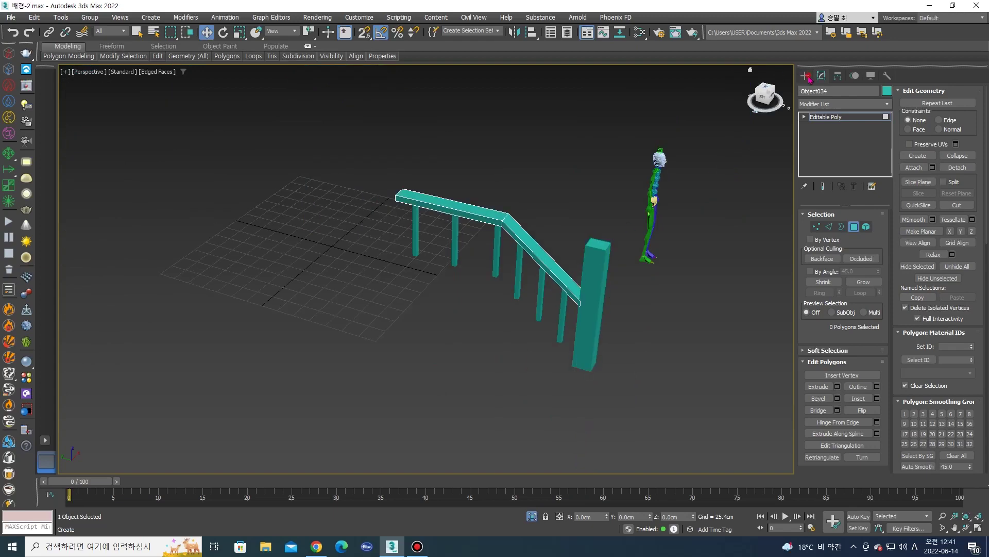
click(808, 77)
right_click(465, 240)
click(489, 201)
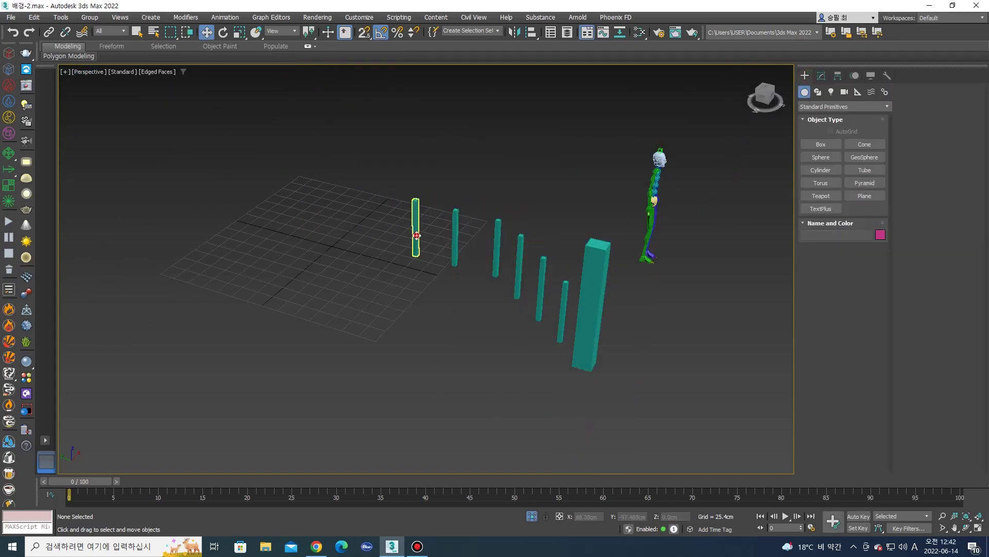
Trim the leftmost railing post's end faces and hide it.
click(417, 235)
scroll(417, 235, up, 4)
key(4)
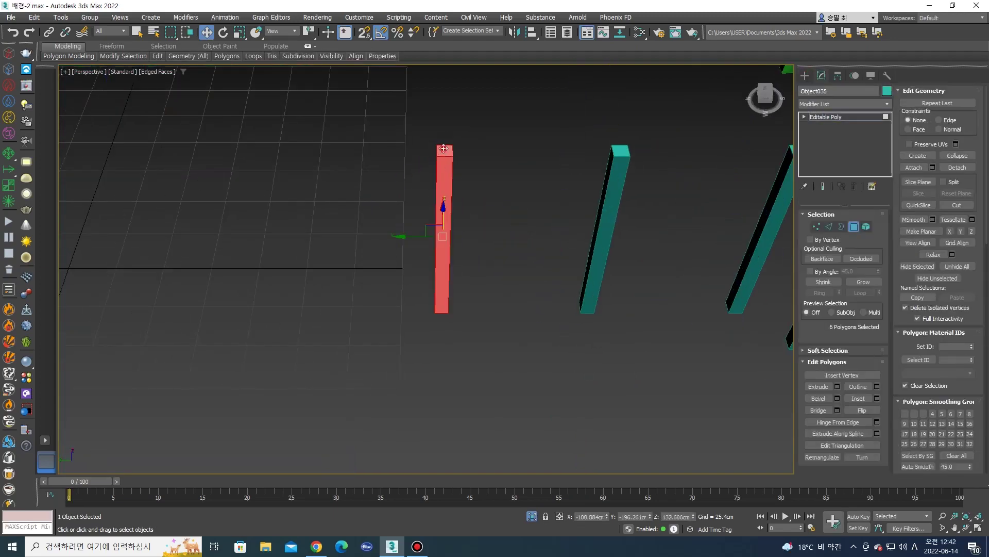
mouse_move(442, 210)
alt+middle_down()
mouse_move(437, 335)
mouse_move(494, 281)
alt+middle_up()
click(804, 76)
right_click(442, 172)
click(487, 145)
Trim the second railing post's end faces and hide it.
click(500, 204)
mouse_move(500, 203)
alt+middle_down()
mouse_move(463, 207)
mouse_move(491, 325)
alt+middle_up()
key(4)
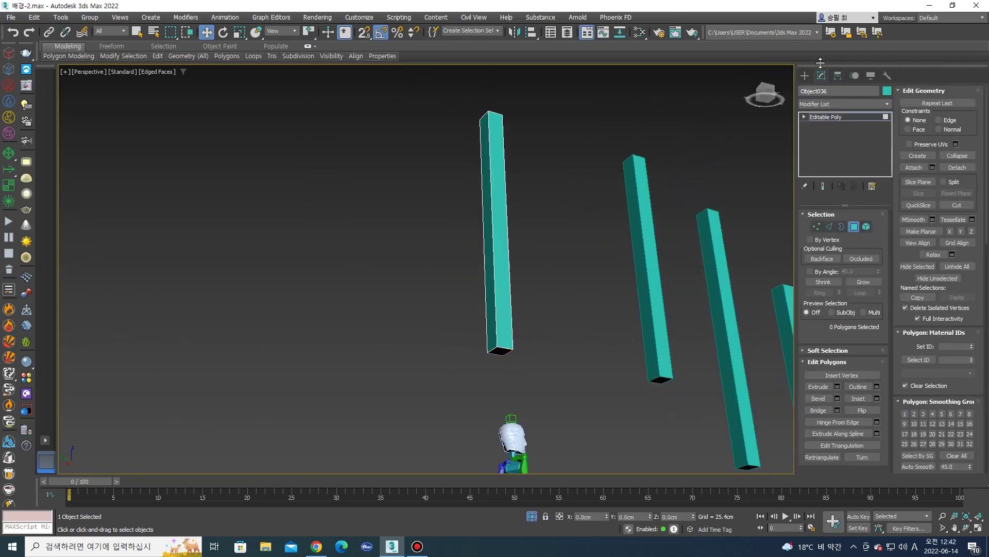
click(804, 75)
right_click(506, 189)
click(539, 146)
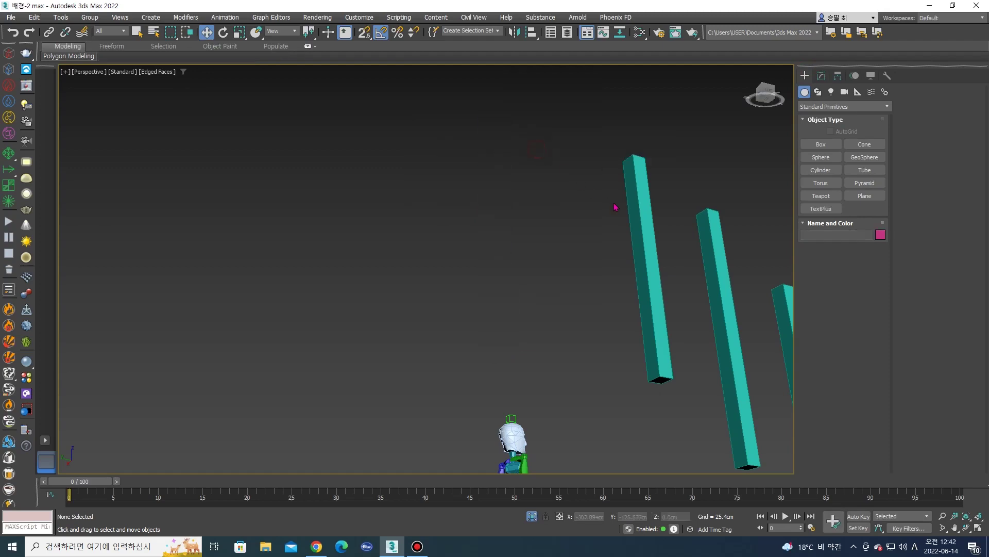
Trim the third railing post's end faces and hide it.
click(637, 207)
mouse_move(554, 197)
alt+middle_down()
mouse_move(570, 249)
mouse_move(552, 131)
alt+middle_up()
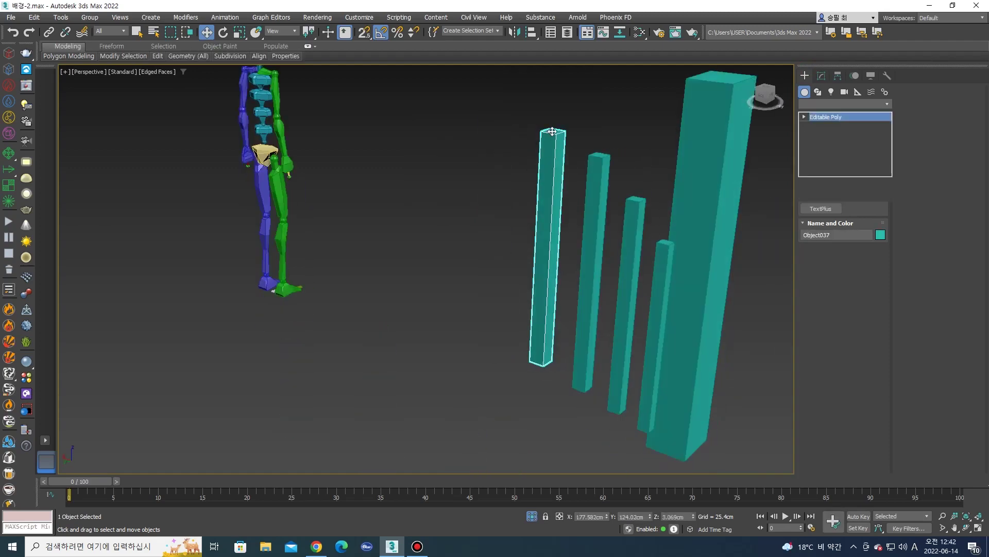
key(4)
mouse_move(570, 291)
alt+middle_down()
mouse_move(573, 334)
mouse_move(497, 323)
alt+middle_up()
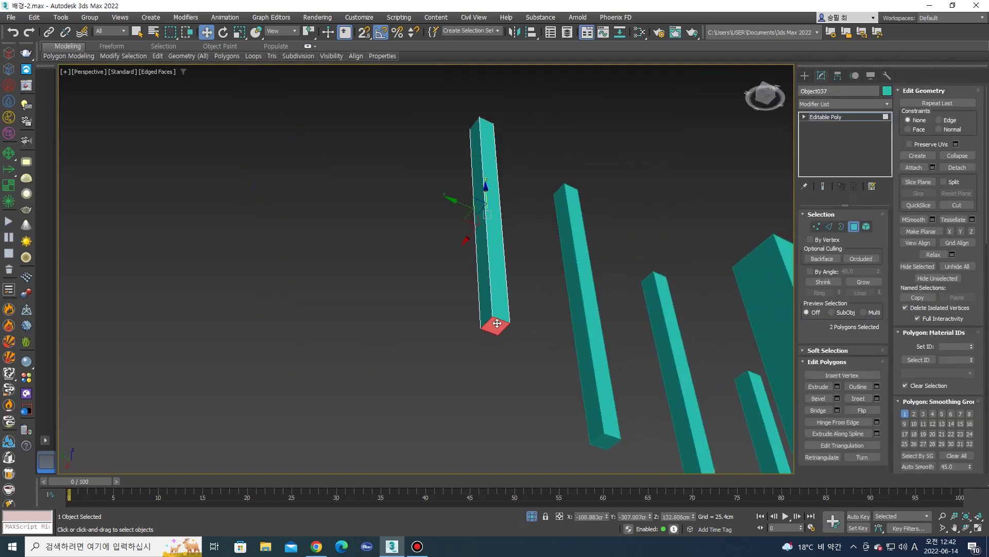
click(812, 76)
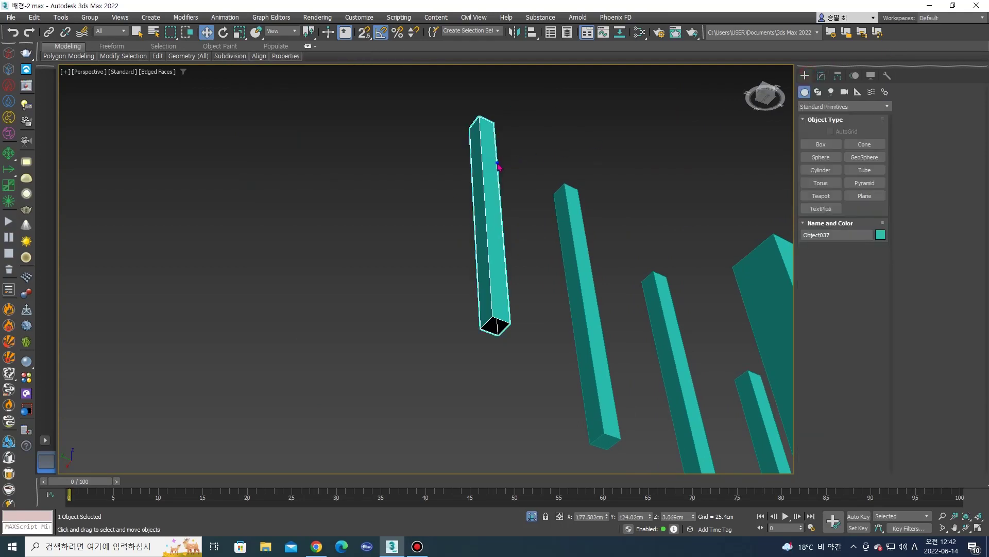
right_click(497, 166)
click(536, 135)
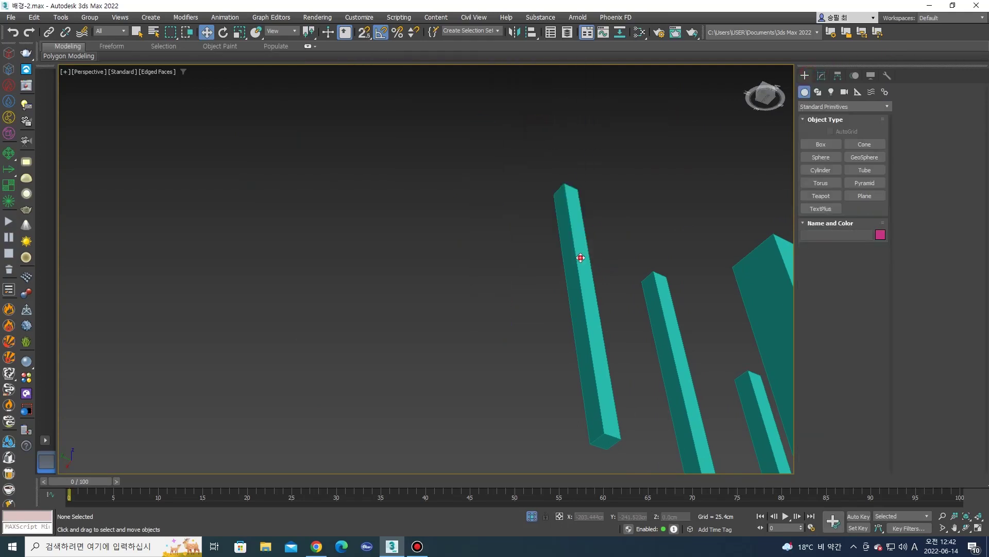
Select the fourth post's top face in Polygon mode, then hide the post.
click(581, 258)
scroll(618, 304, down, 3)
scroll(592, 346, down, 3)
alt+middle_drag(592, 348, 484, 369)
scroll(468, 306, up, 3)
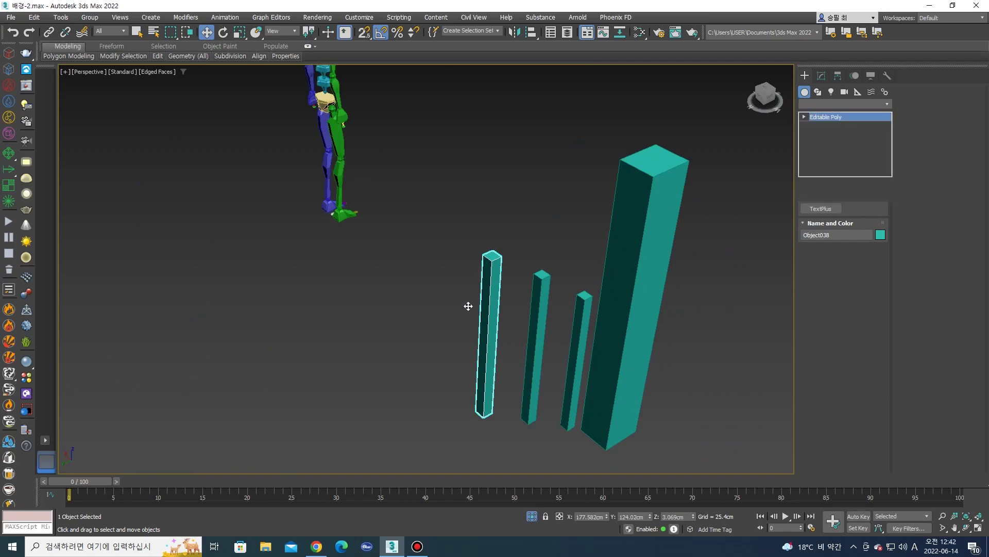
key(4)
click(492, 256)
alt+middle_drag(492, 256, 464, 333)
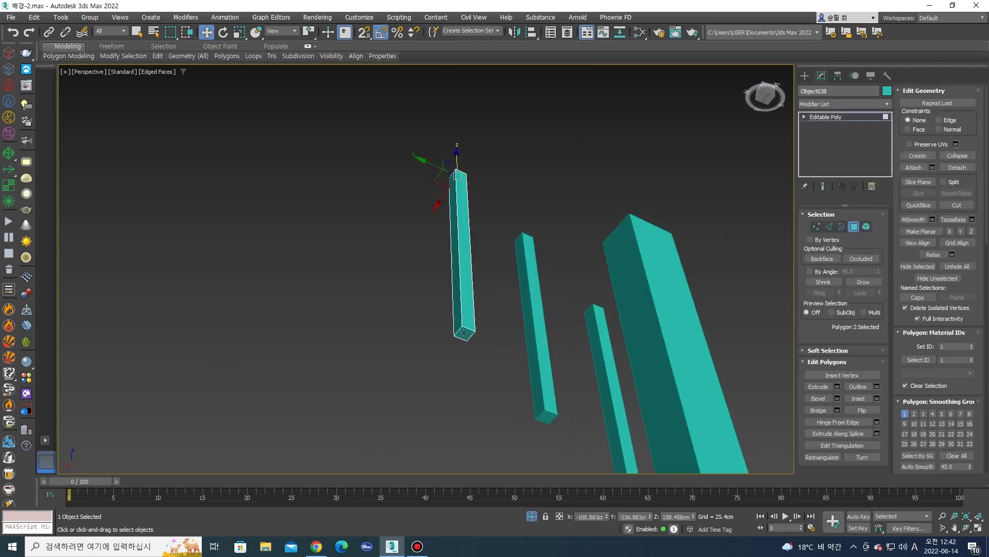
click(804, 77)
right_click(451, 225)
click(484, 186)
Select the column's end and top faces, then hide the column.
click(533, 281)
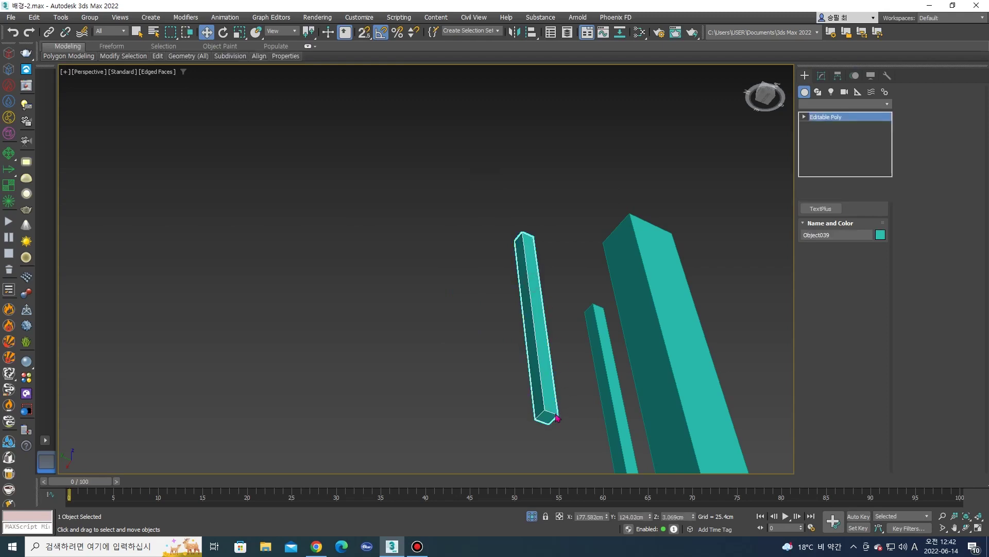
key(4)
click(524, 309)
alt+middle_drag(524, 310, 482, 266)
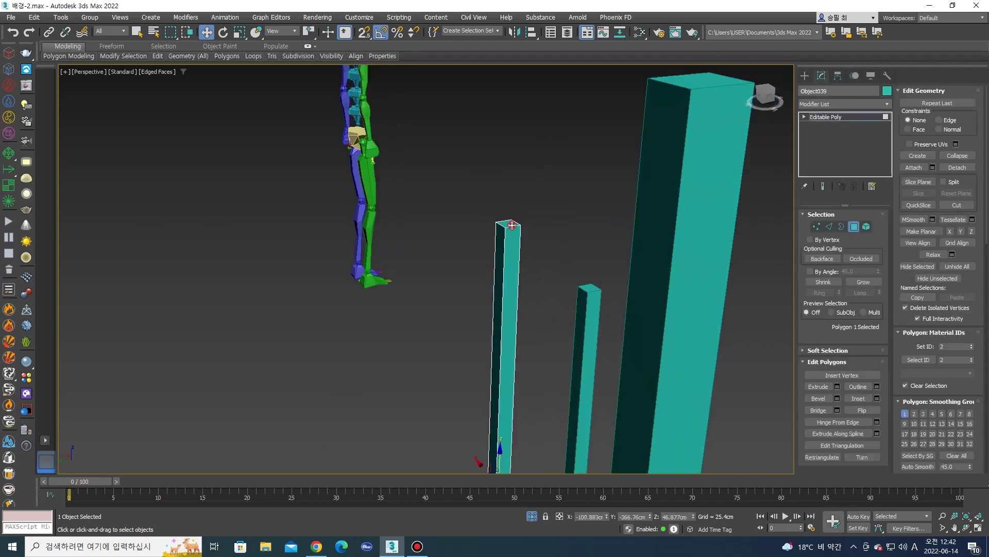
ctrl+click(512, 225)
alt+middle_drag(512, 225, 543, 219)
click(804, 75)
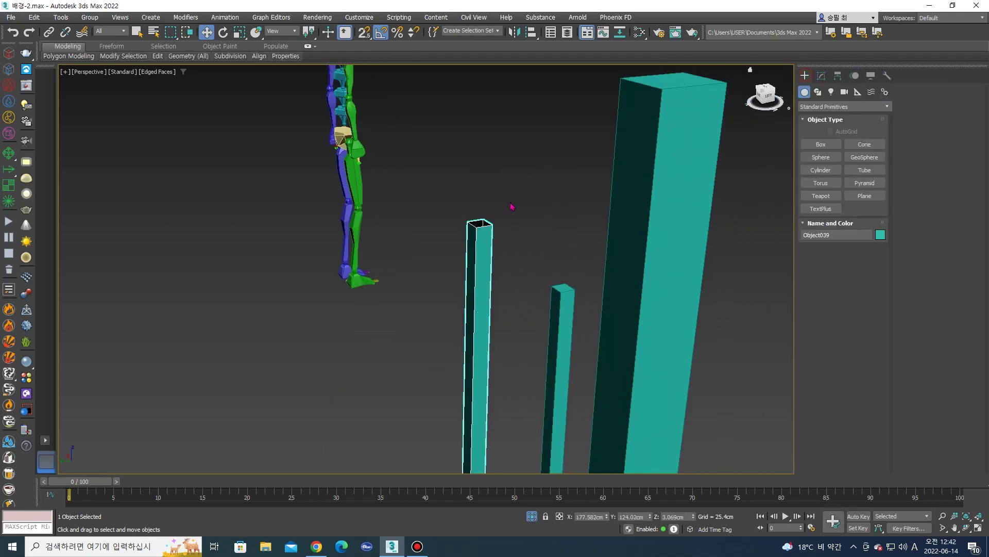
right_click(499, 198)
click(521, 163)
Select the thin column's end face in Polygon mode.
click(571, 326)
mouse_move(571, 326)
alt+middle_down()
mouse_move(521, 329)
mouse_move(546, 289)
mouse_move(883, 62)
alt+middle_up()
key(4)
click(521, 327)
scroll(569, 240, down, 3)
Hide the thin column and delete the large box's bottom face.
click(805, 75)
right_click(471, 209)
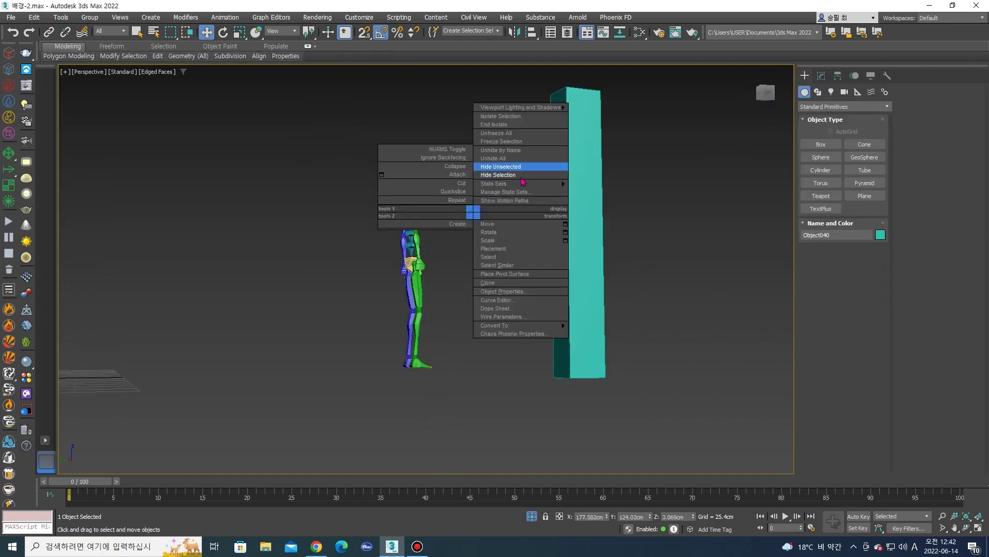
click(495, 175)
click(572, 245)
key(4)
mouse_move(616, 316)
alt+middle_down()
mouse_move(533, 388)
mouse_move(516, 341)
alt+middle_up()
click(515, 341)
key(Delete)
scroll(536, 315, down, 5)
Hide another column and select the next column to inspect it.
mouse_move(530, 287)
alt+middle_down()
mouse_move(490, 342)
mouse_move(532, 276)
alt+middle_up()
right_click(536, 285)
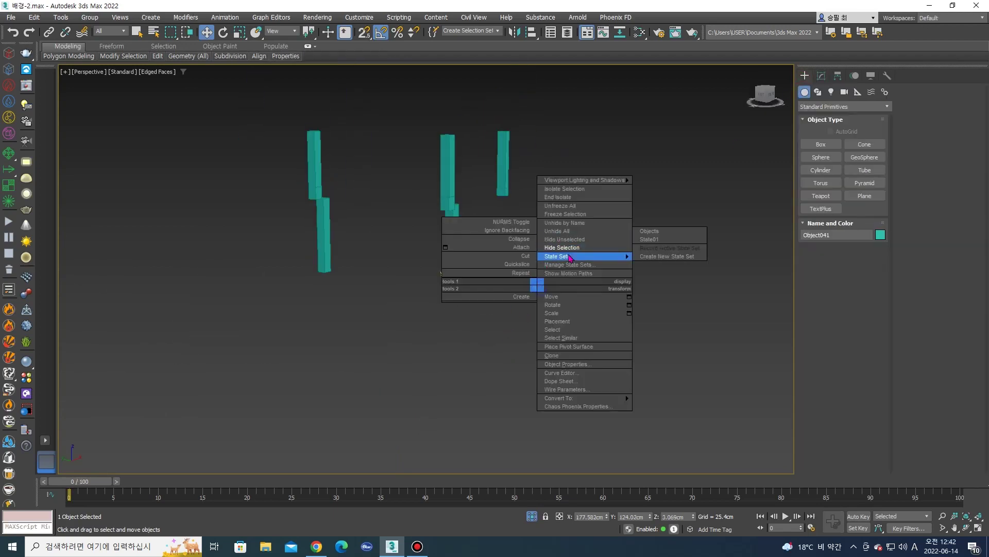
click(577, 243)
click(454, 263)
mouse_move(454, 263)
alt+middle_down()
mouse_move(534, 261)
mouse_move(420, 174)
mouse_move(473, 186)
mouse_move(479, 217)
alt+middle_up()
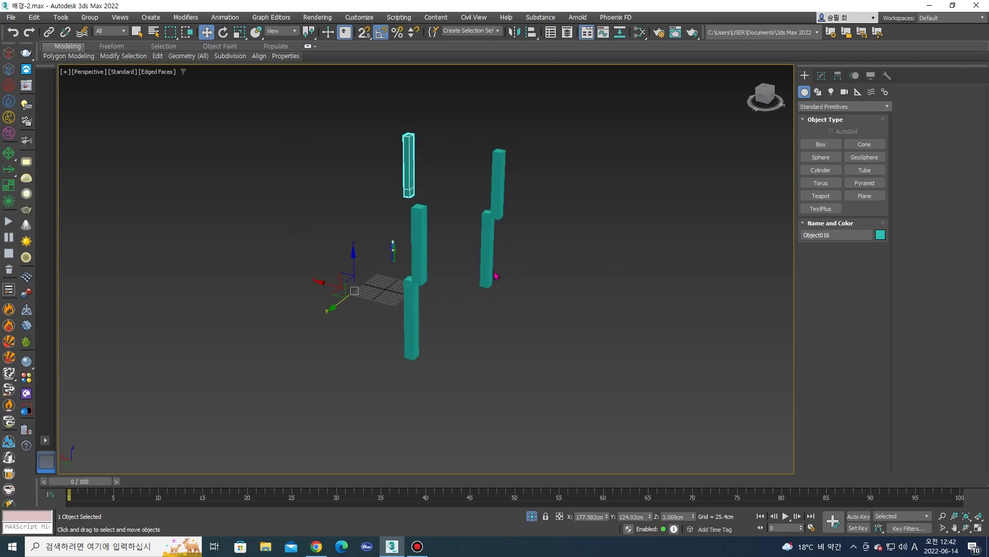
scroll(480, 232, up, 3)
alt+middle_drag(486, 250, 497, 256)
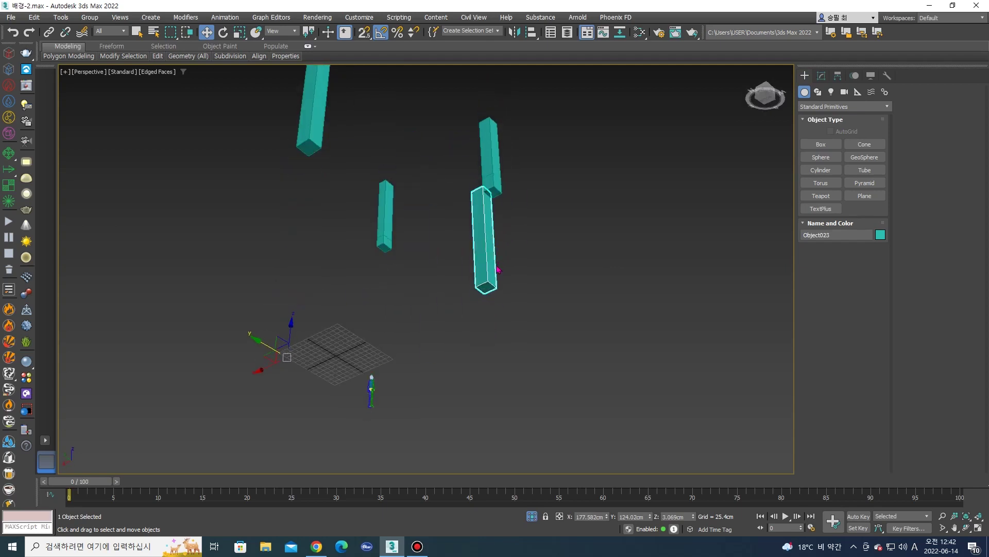
Unhide the house and isolate the two front pillars.
right_click(536, 221)
click(567, 161)
mouse_move(566, 161)
alt+middle_down()
mouse_move(493, 228)
mouse_move(432, 236)
mouse_move(479, 212)
mouse_move(542, 227)
mouse_move(419, 222)
mouse_move(419, 174)
mouse_move(374, 191)
mouse_move(546, 226)
mouse_move(267, 266)
alt+middle_up()
ctrl+click(320, 250)
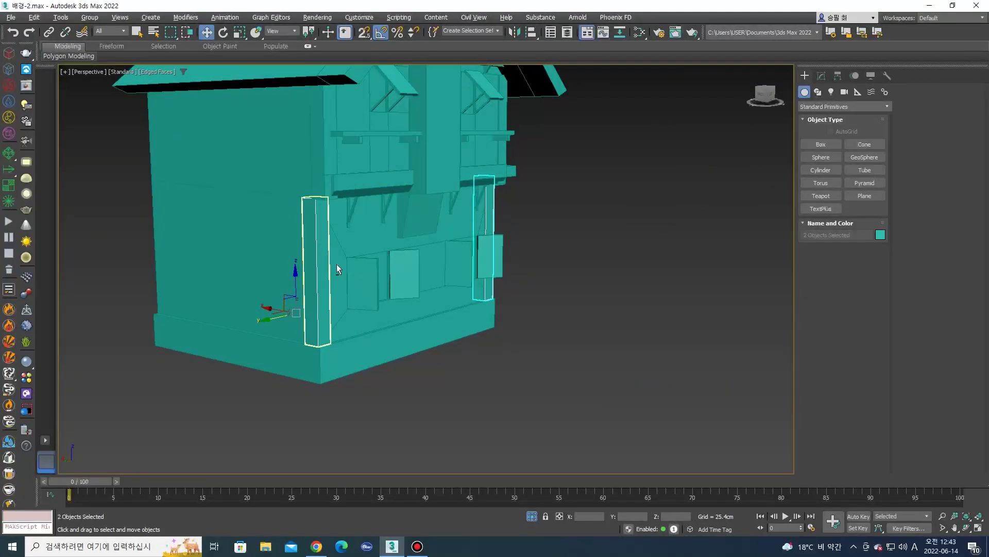
key(alt+q)
Inspect the end faces of the front and right pillars.
click(252, 279)
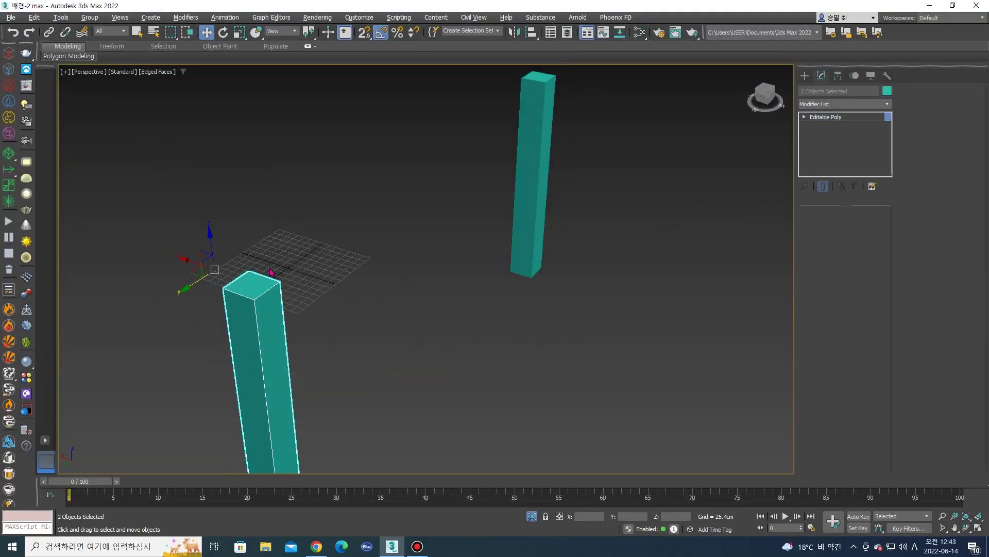
scroll(273, 285, down, 3)
key(4)
alt+middle_drag(294, 327, 248, 381)
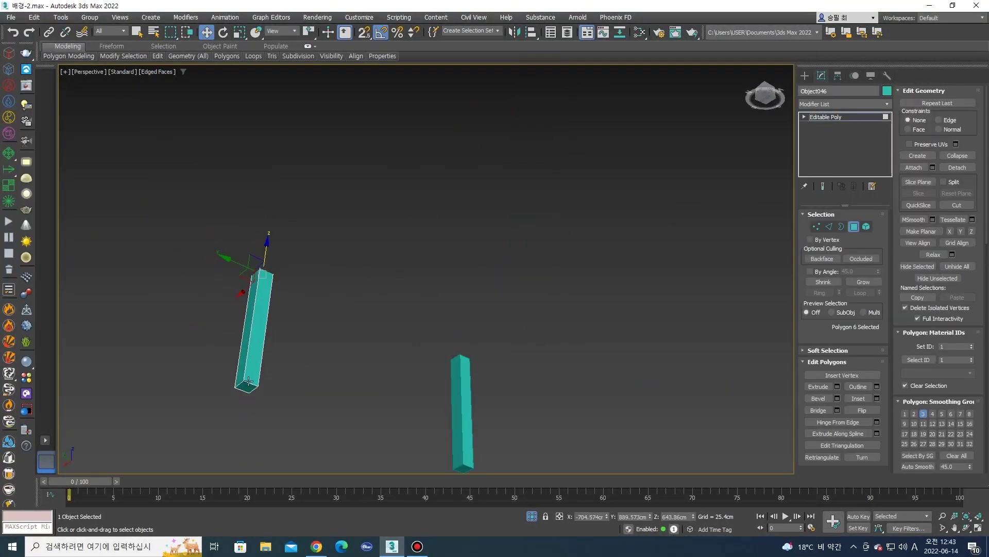
alt+middle_drag(280, 348, 317, 340)
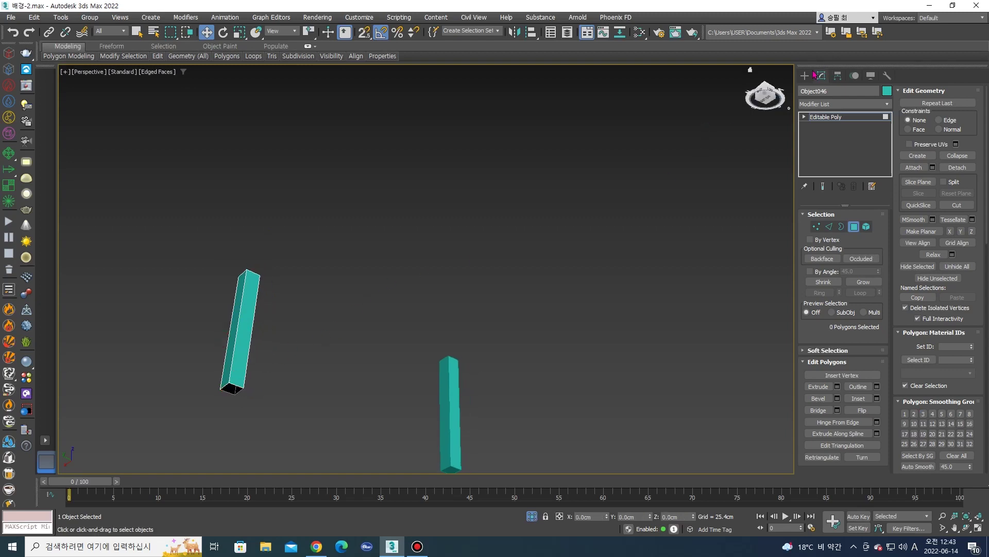
click(805, 75)
alt+middle_drag(651, 155, 442, 335)
click(459, 287)
alt+middle_drag(459, 287, 479, 252)
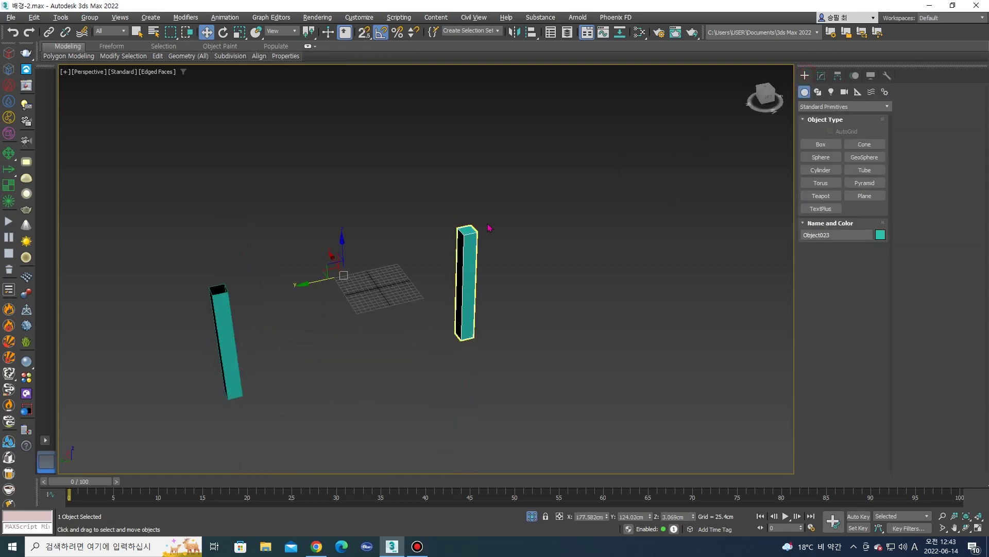
click(821, 75)
alt+middle_drag(482, 309, 469, 327)
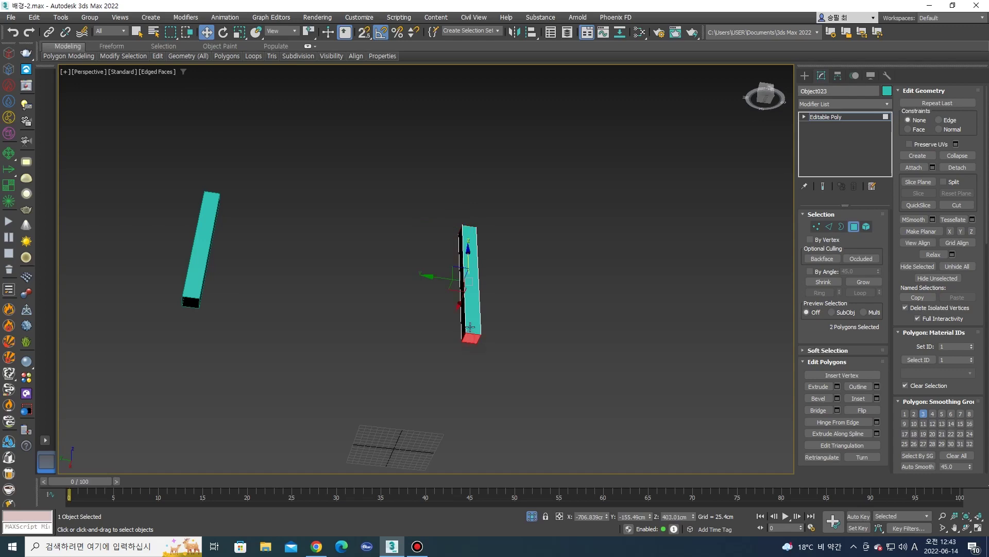
Unhide the house and isolate the corner pillar Object016.
right_click(609, 196)
click(652, 140)
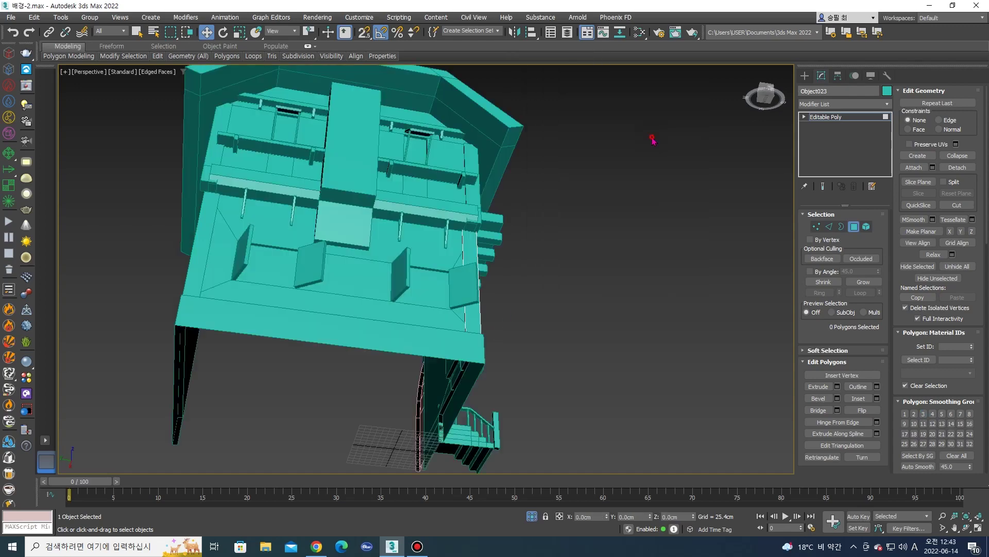
click(805, 76)
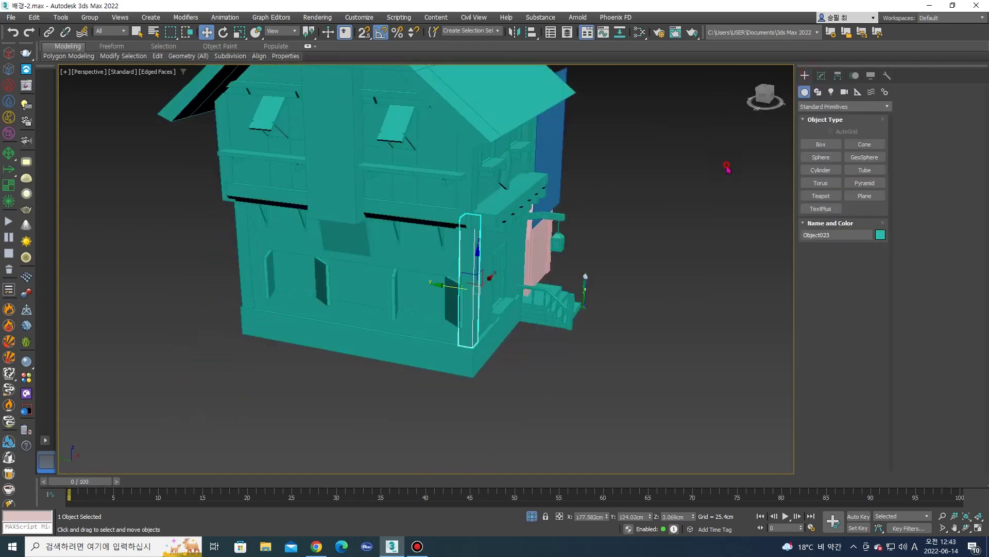
click(466, 202)
mouse_move(467, 202)
alt+middle_down()
mouse_move(498, 166)
mouse_move(366, 159)
mouse_move(463, 164)
alt+middle_up()
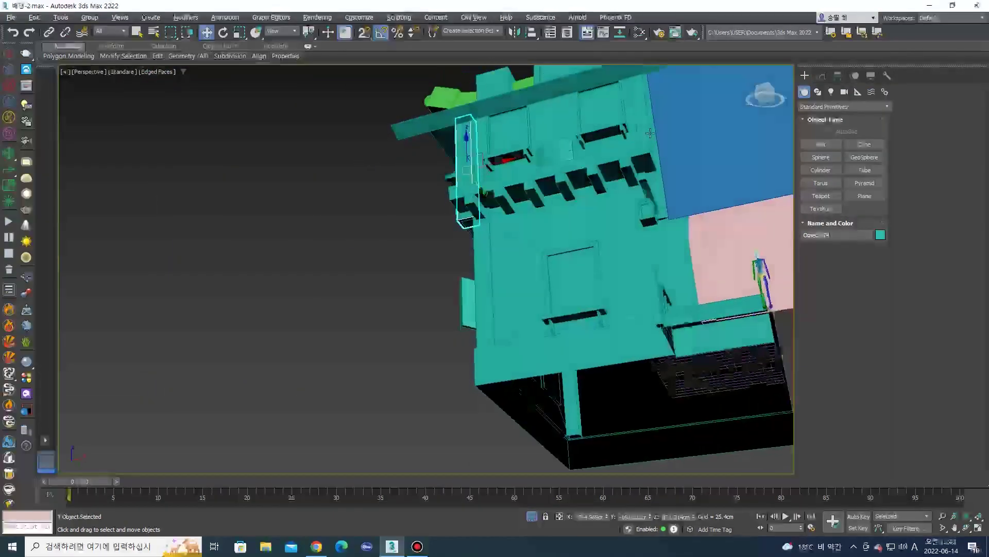
scroll(515, 160, up, 3)
click(643, 157)
scroll(643, 157, up, 2)
key(alt+q)
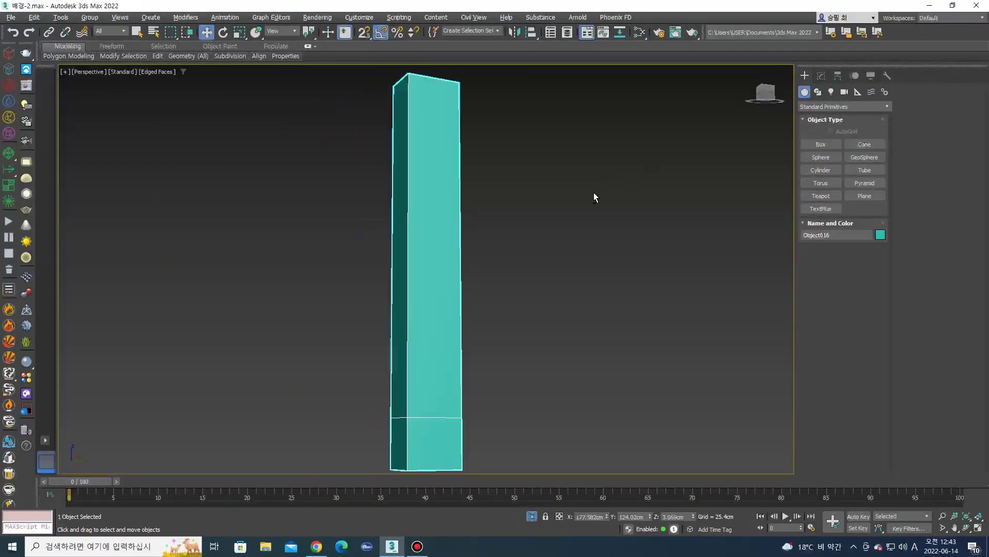
Check Object016's faces from below and bring up the quad menu with End Isolate.
key(4)
click(435, 259)
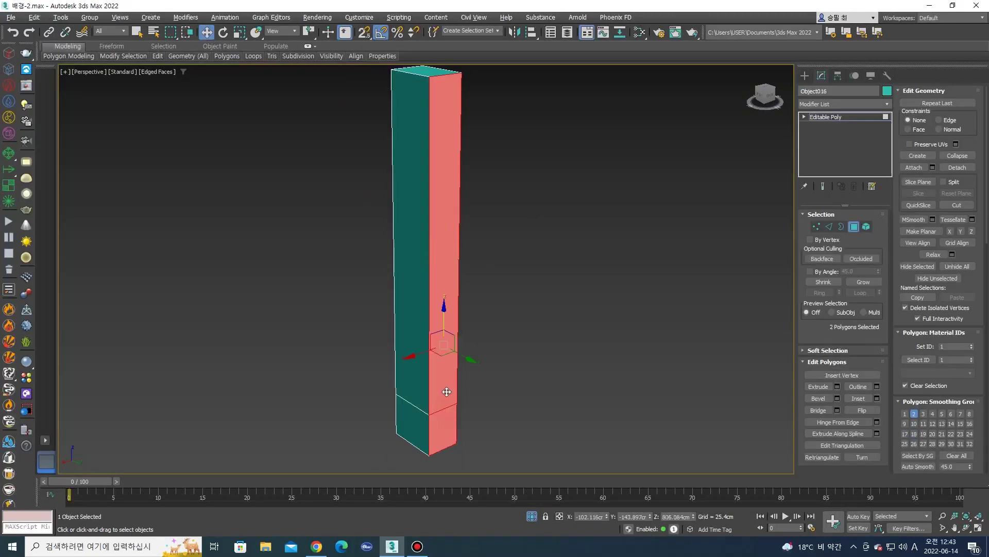
scroll(448, 410, down, 5)
alt+middle_drag(416, 387, 409, 353)
click(415, 265)
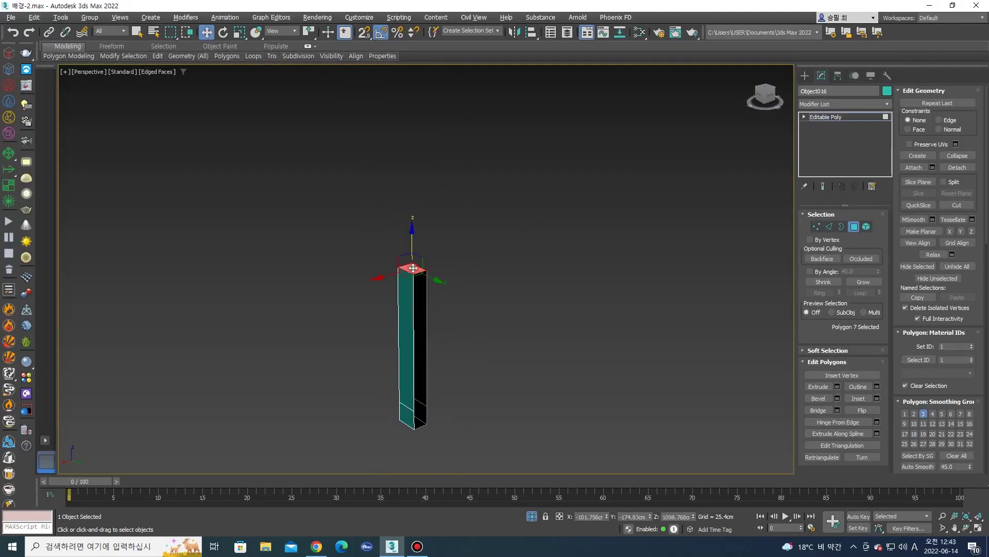
alt+middle_drag(441, 326, 425, 437)
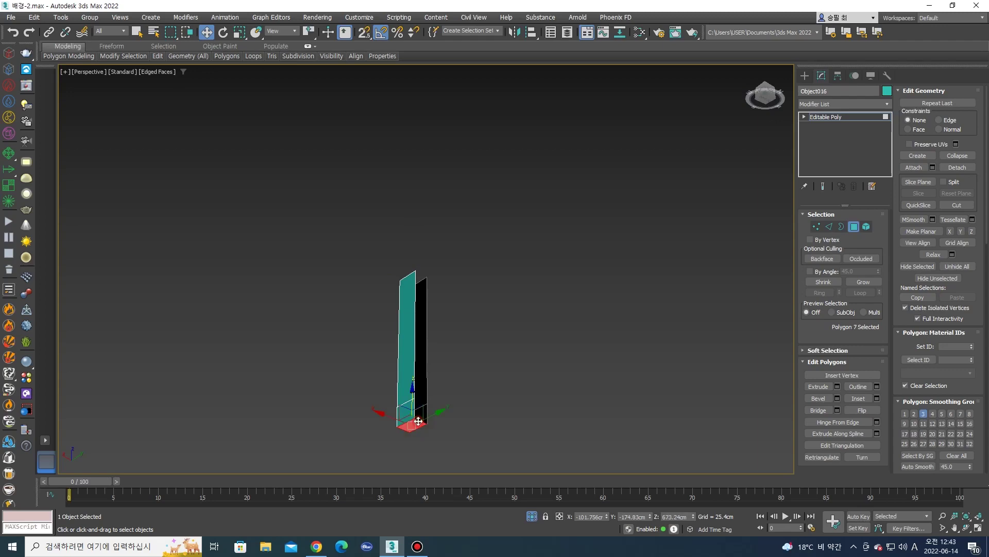
right_click(519, 306)
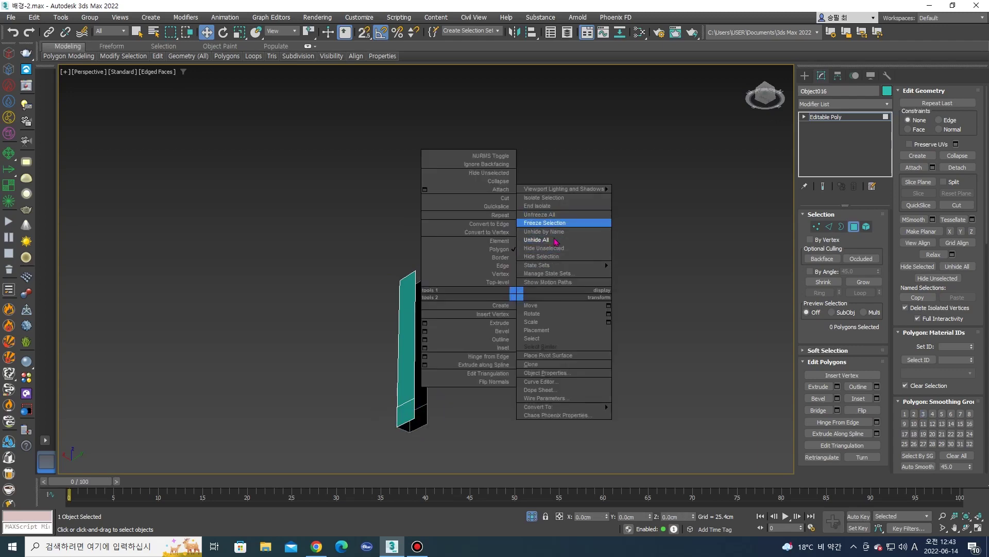
End isolation to show the whole house and deselect the pillar.
click(541, 223)
scroll(552, 298, down, 5)
alt+middle_drag(642, 272, 611, 305)
scroll(610, 305, down, 6)
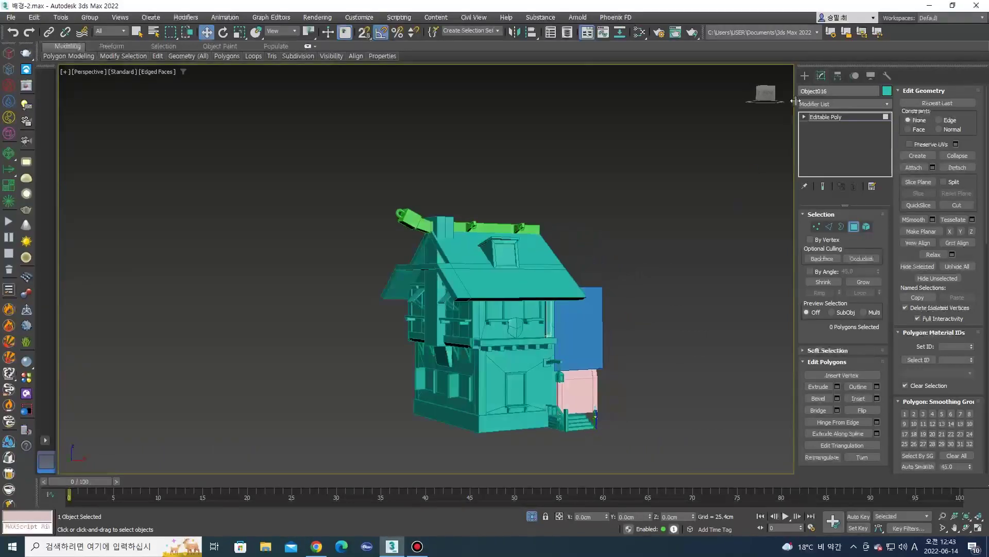
click(804, 76)
click(729, 192)
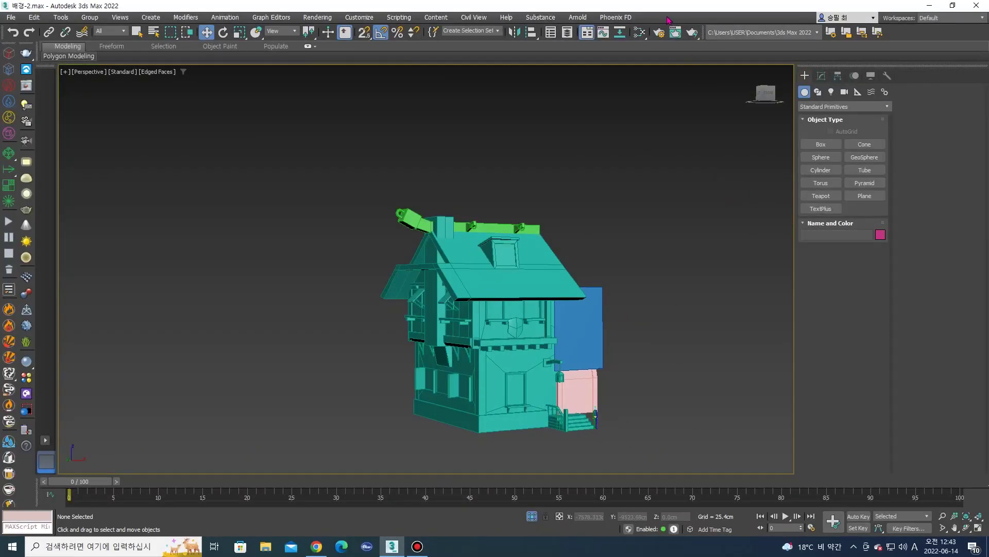
scroll(521, 201, up, 4)
scroll(389, 281, down, 2)
Isolate the green roof-ridge beam with Alt+Q and open its Modifier List.
click(400, 281)
scroll(418, 296, up, 2)
mouse_move(418, 297)
alt+middle_down()
mouse_move(359, 326)
mouse_move(403, 281)
alt+middle_up()
key(alt+q)
scroll(360, 326, down, 3)
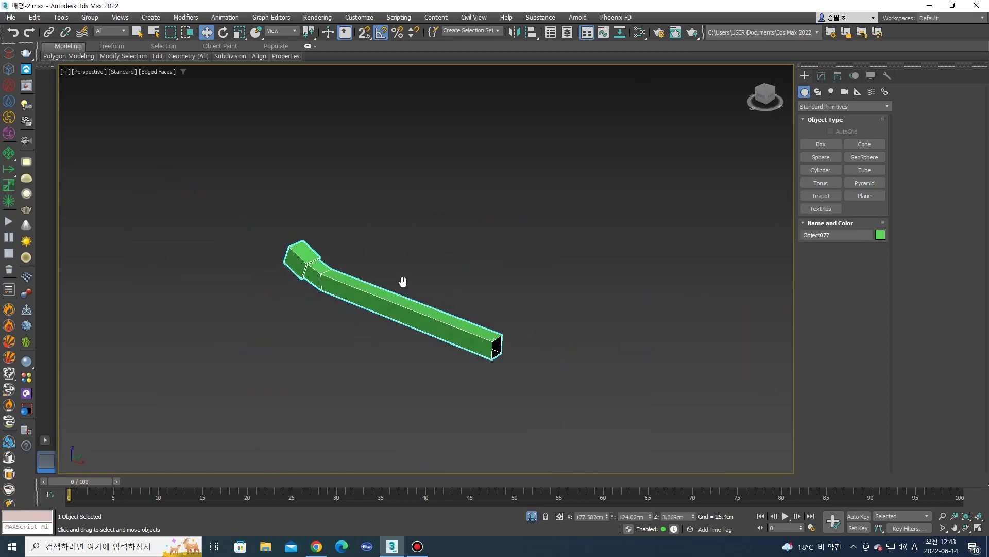
scroll(403, 281, up, 2)
click(821, 77)
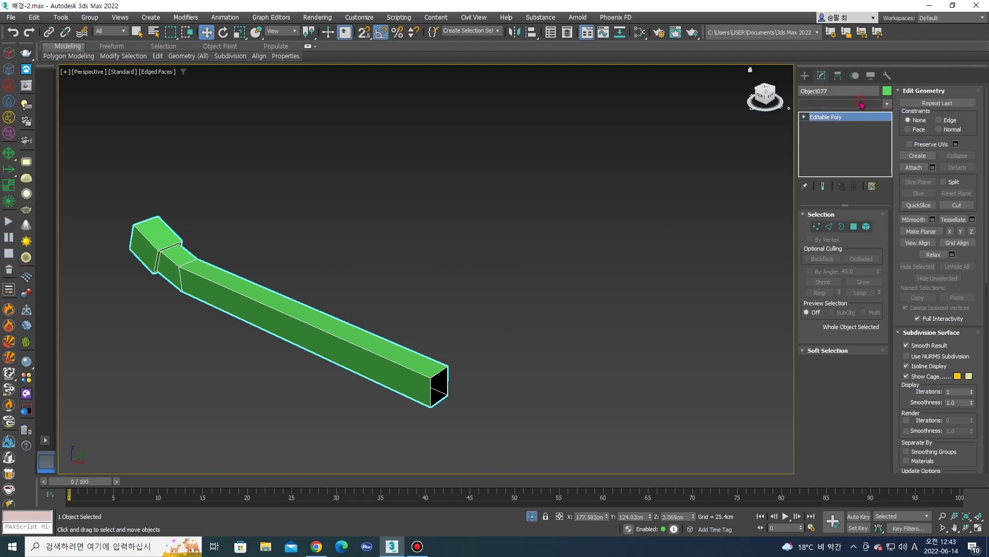
click(845, 104)
scroll(822, 229, down, 10)
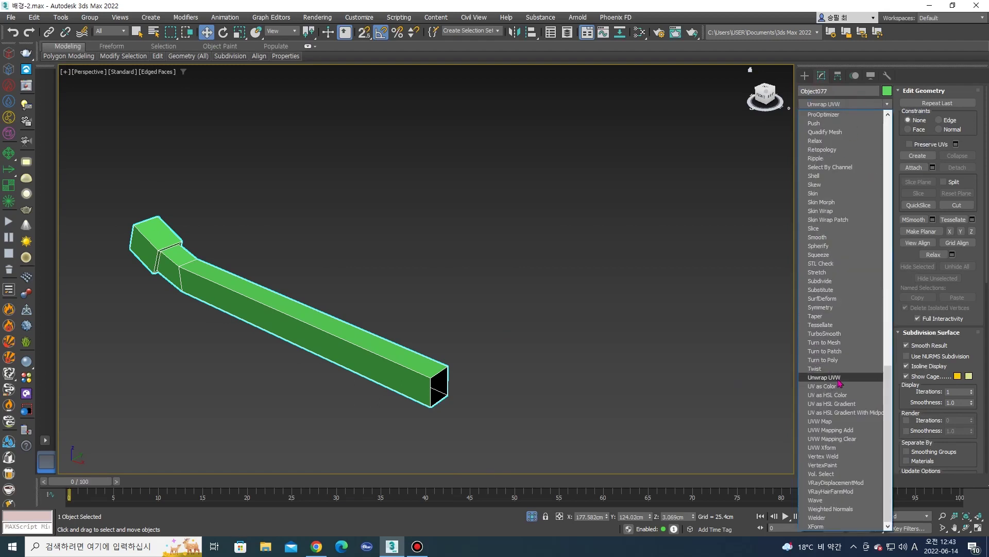
Add Unwrap UVW to the ridge beam and select the long section's top face.
click(800, 379)
alt+middle_drag(392, 361, 474, 380)
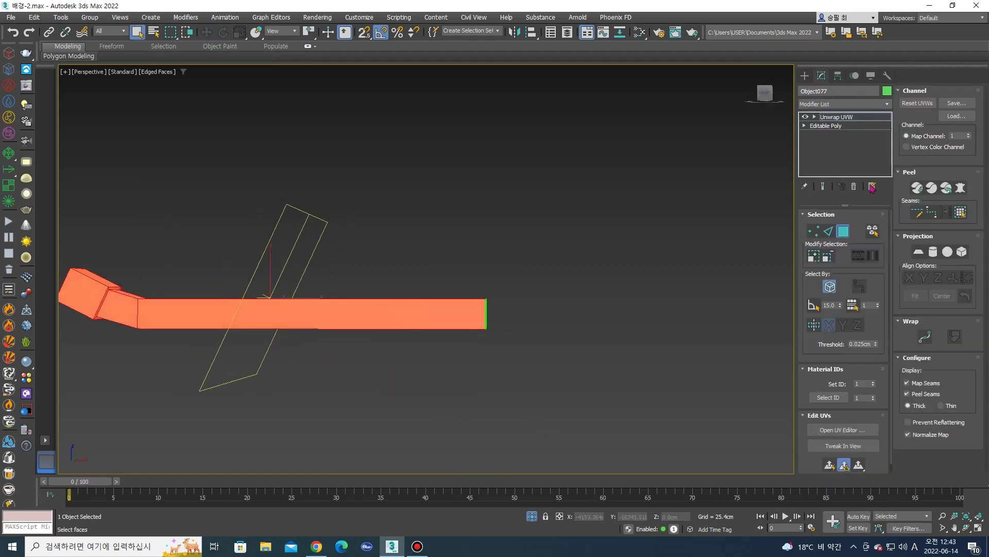
mouse_move(490, 258)
alt+middle_down()
mouse_move(444, 280)
mouse_move(404, 356)
alt+middle_up()
mouse_move(108, 315)
alt+middle_down()
mouse_move(402, 256)
mouse_move(435, 281)
mouse_move(490, 212)
alt+middle_up()
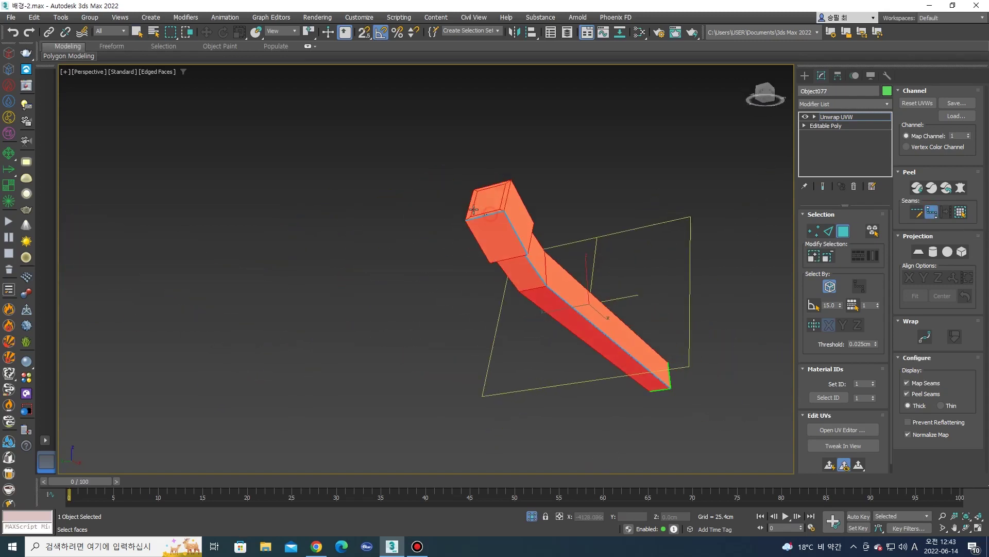
scroll(478, 216, up, 4)
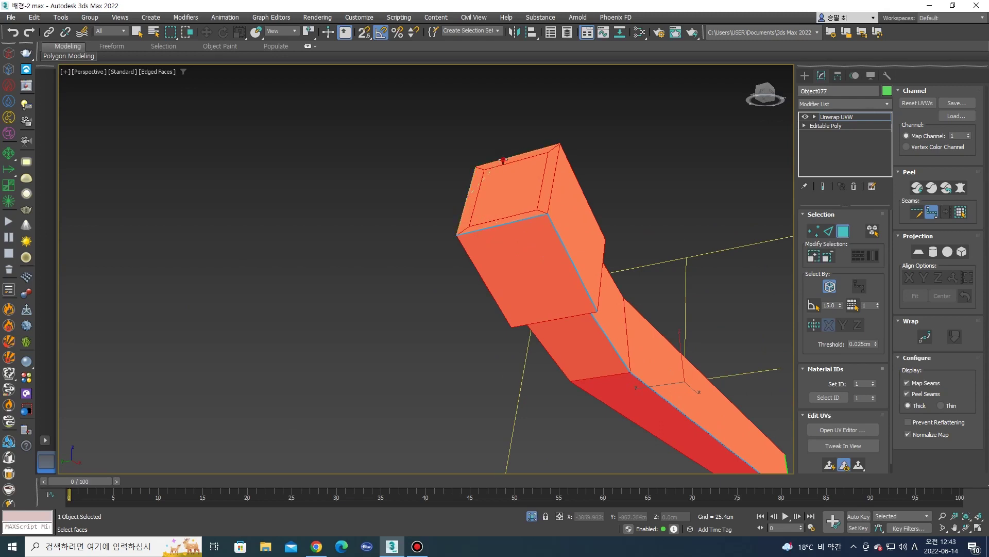
scroll(564, 190, down, 5)
alt+middle_drag(508, 228, 448, 252)
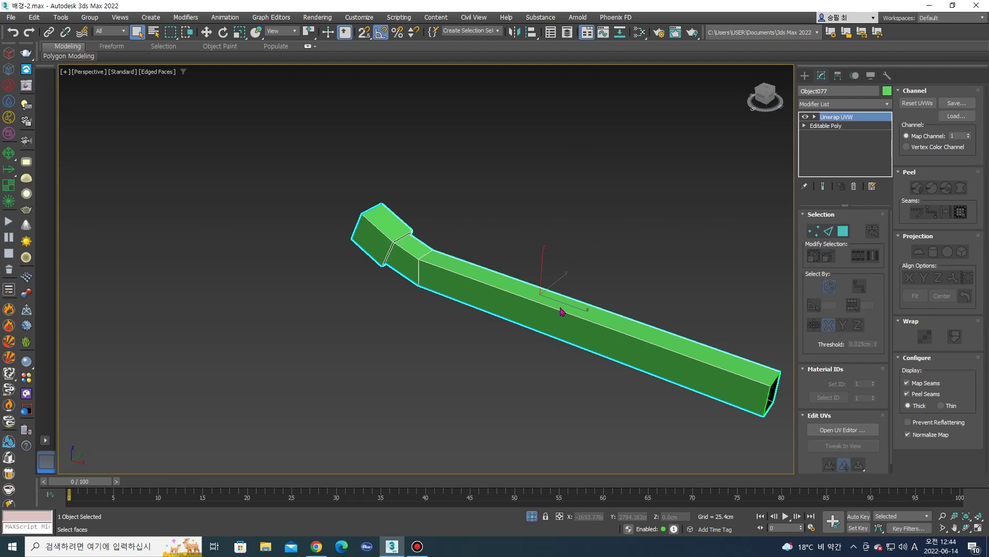
click(537, 293)
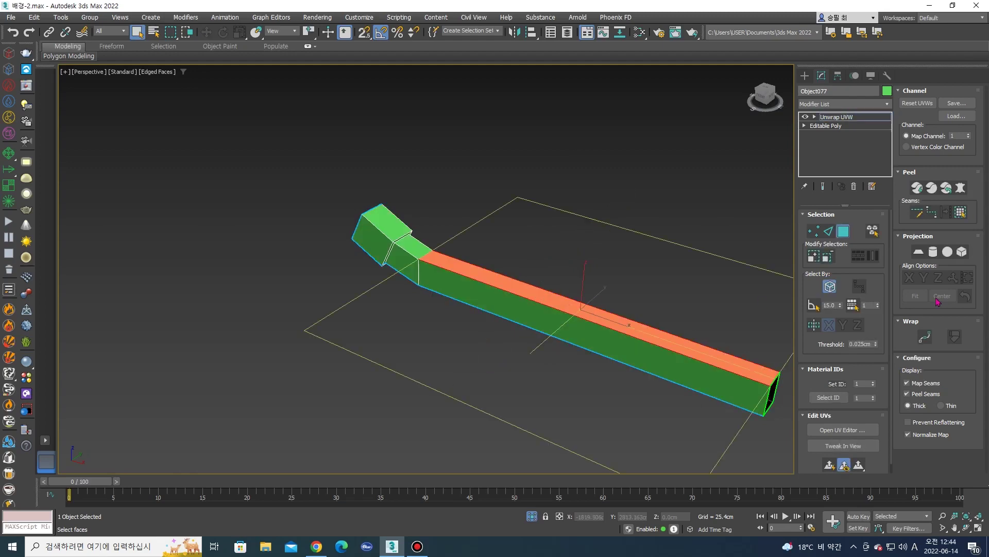
Grow the selection to the whole beam, pelt-map and relax it, then commit.
click(962, 216)
click(947, 187)
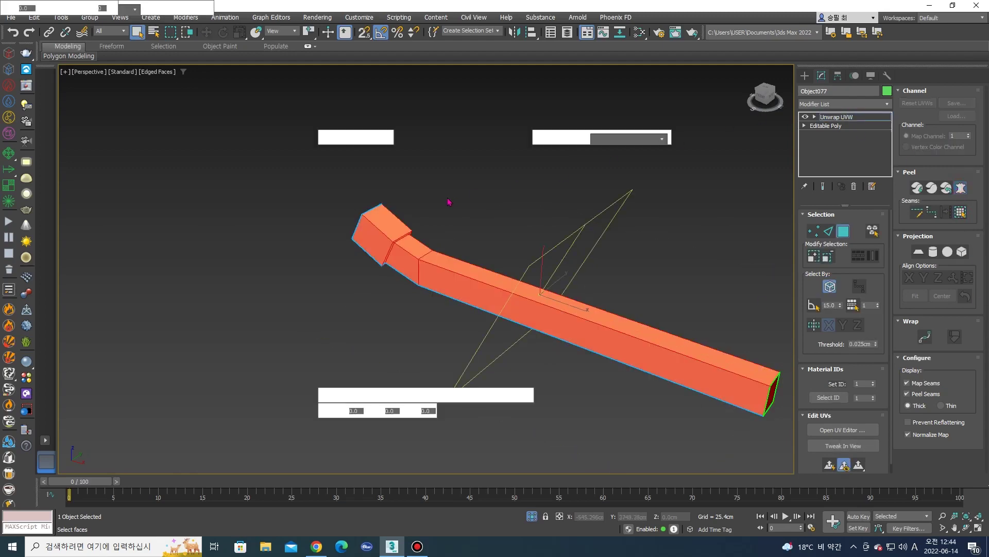
click(473, 218)
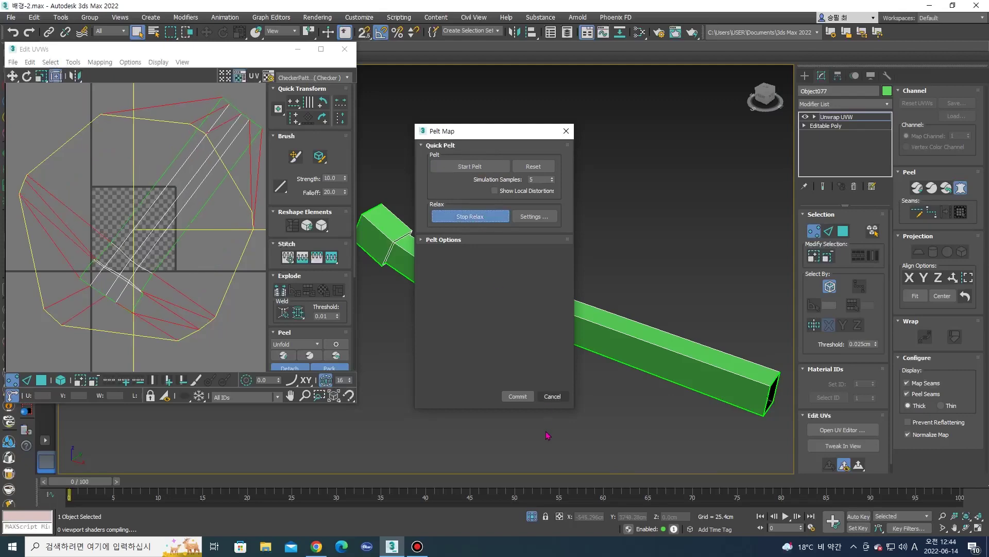
click(517, 396)
mouse_move(504, 367)
alt+middle_down()
mouse_move(537, 305)
mouse_move(593, 306)
mouse_move(682, 332)
mouse_move(618, 356)
alt+middle_up()
Select and inspect the two UV shells in the Edit UVWs editor.
click(114, 268)
scroll(102, 289, up, 2)
scroll(102, 288, up, 2)
click(102, 289)
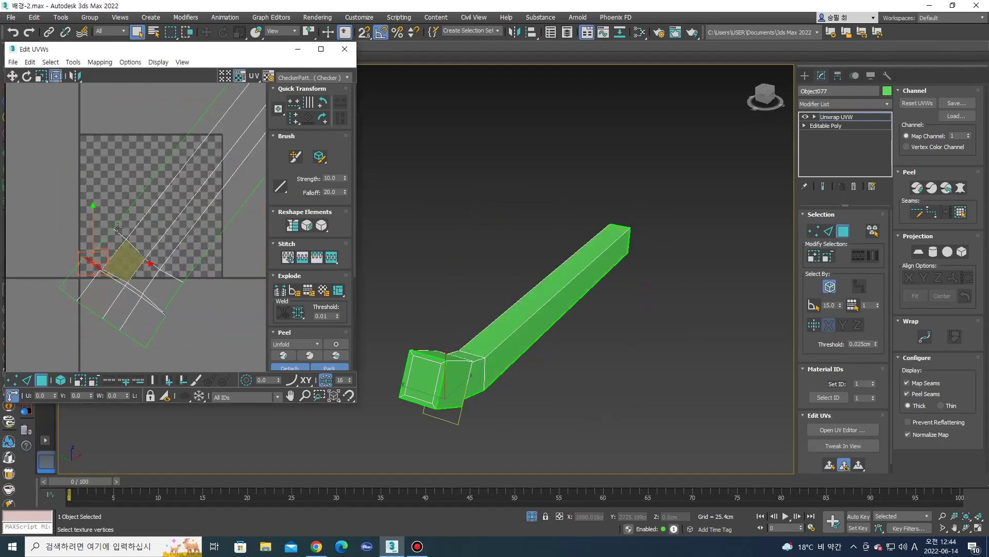
scroll(203, 322, down, 2)
scroll(203, 322, down, 2)
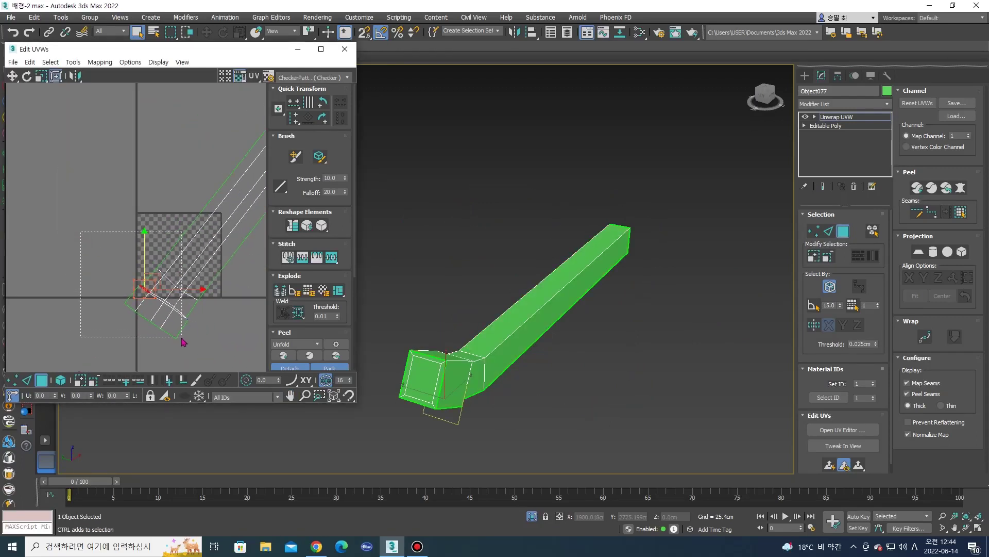
drag(183, 342, 181, 339)
scroll(177, 324, up, 1)
scroll(176, 316, up, 1)
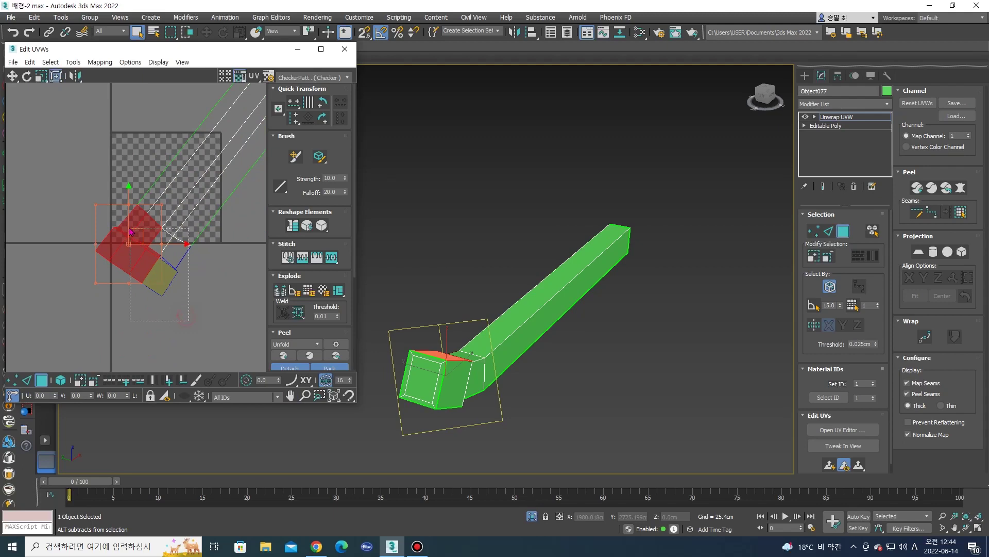
drag(126, 246, 127, 247)
Move the long UV strip and the red shell apart, then pelt-map the red shell.
middle_drag(149, 128, 150, 206)
scroll(155, 206, down, 1)
click(186, 183)
drag(186, 182, 212, 204)
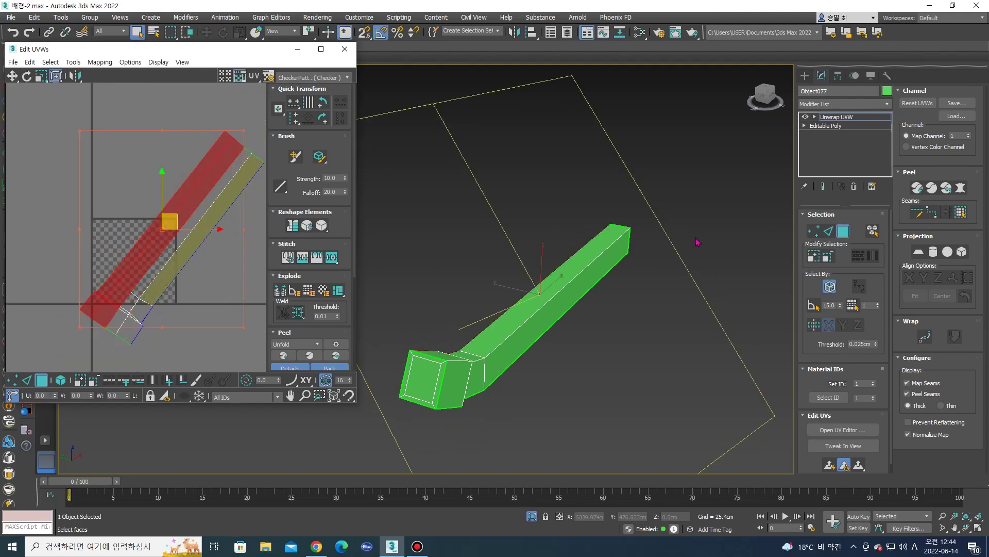
right_click(104, 246)
click(132, 272)
drag(155, 232, 102, 179)
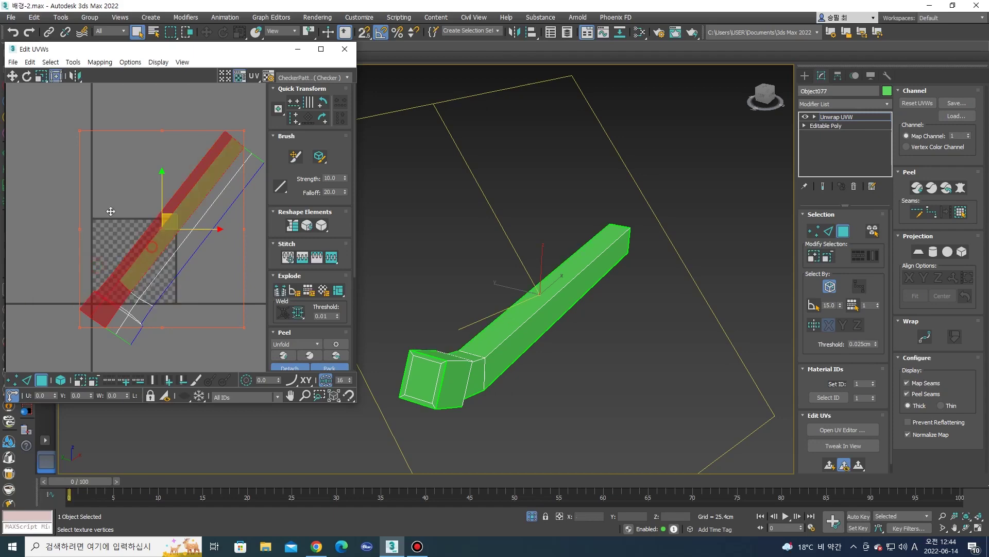
click(961, 188)
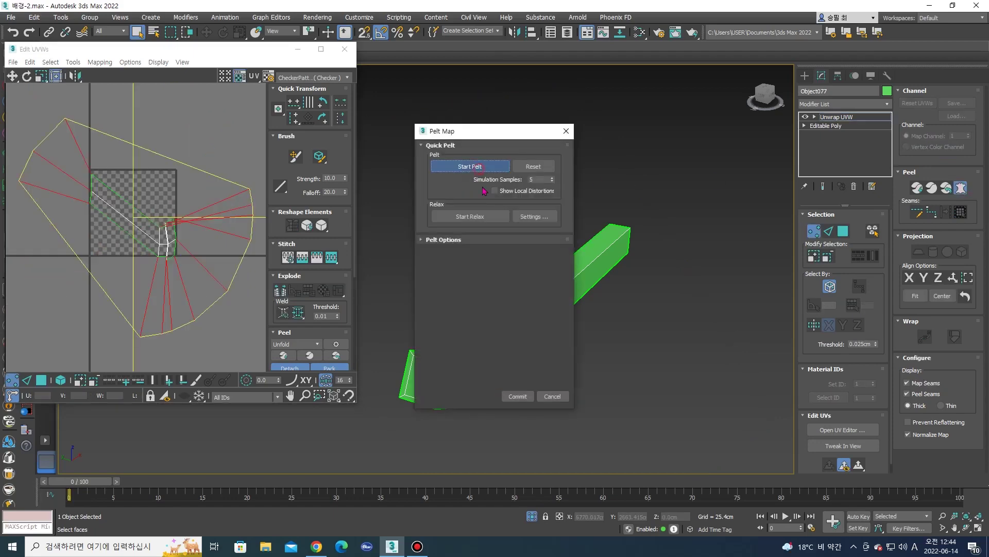
Pelt and relax the red shell, commit, and move it above the long strip.
click(525, 400)
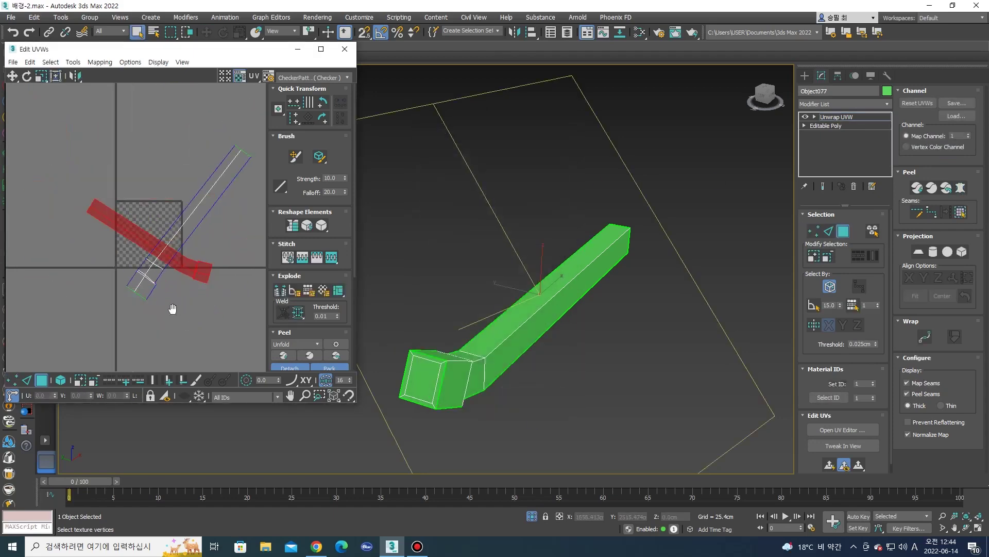
drag(150, 270, 136, 155)
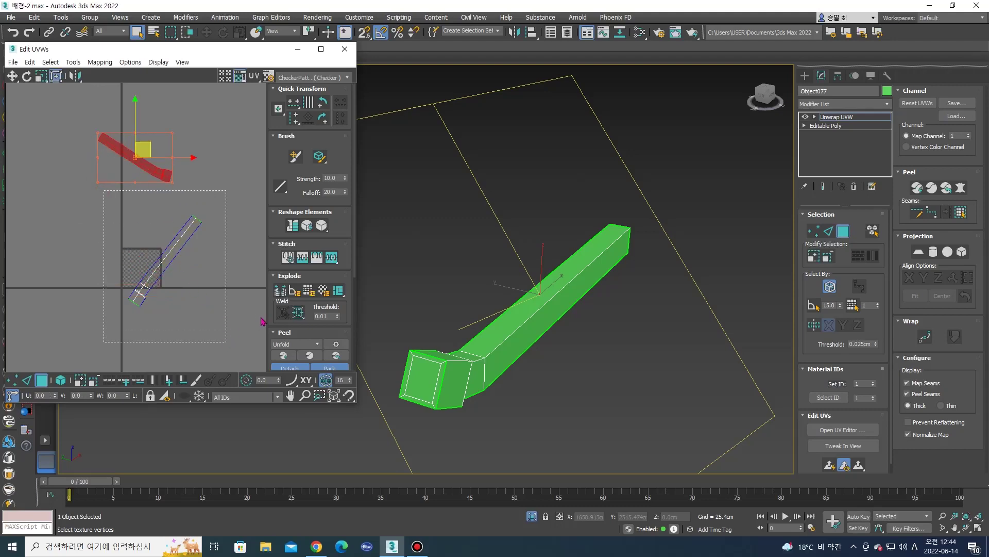
key(ctrl+z)
click(961, 188)
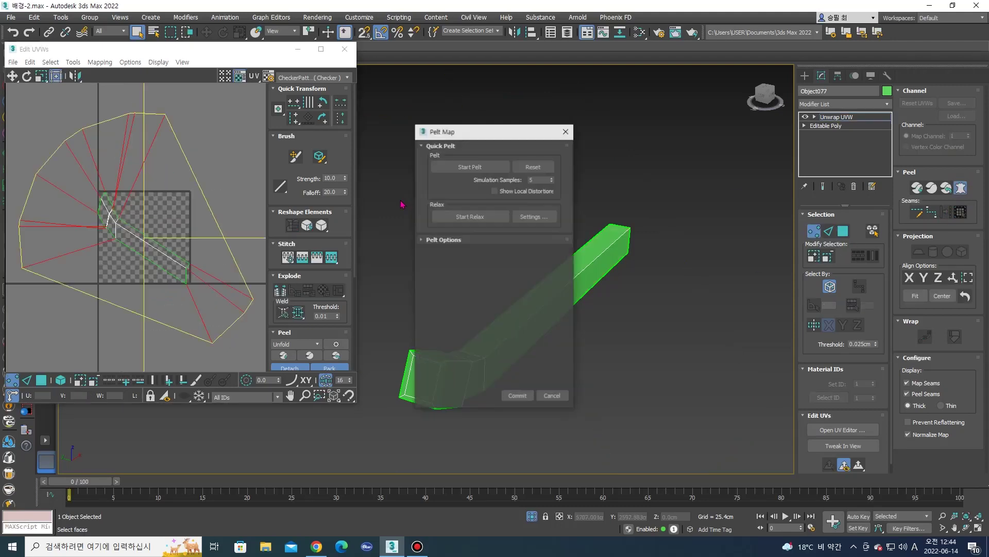
click(463, 166)
click(458, 168)
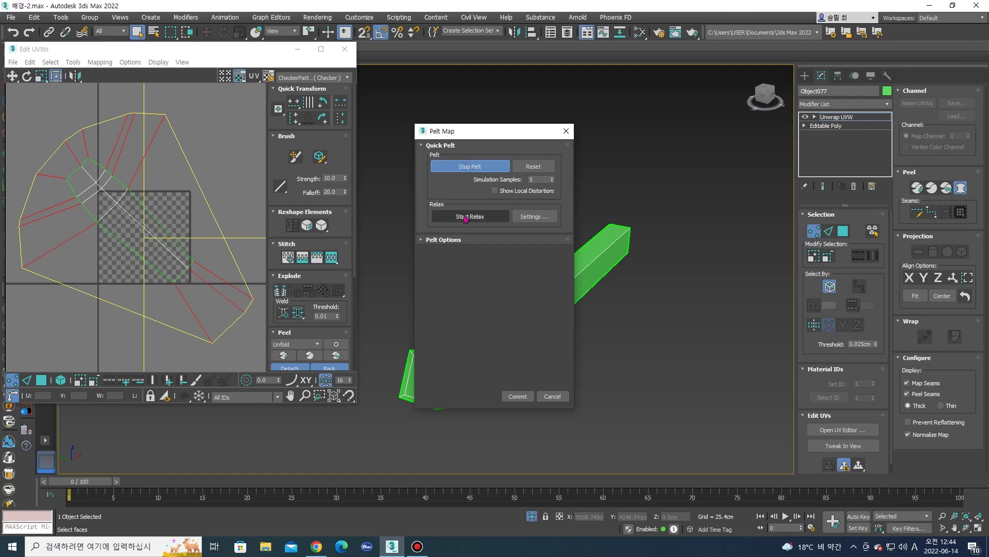
click(465, 218)
click(517, 396)
scroll(166, 254, down, 3)
mouse_move(145, 294)
mouse_down()
mouse_move(136, 191)
mouse_move(203, 243)
mouse_move(235, 227)
mouse_up()
Select the whole upper strip, mirror it vertically and rotate it nearly horizontal.
scroll(134, 153, up, 2)
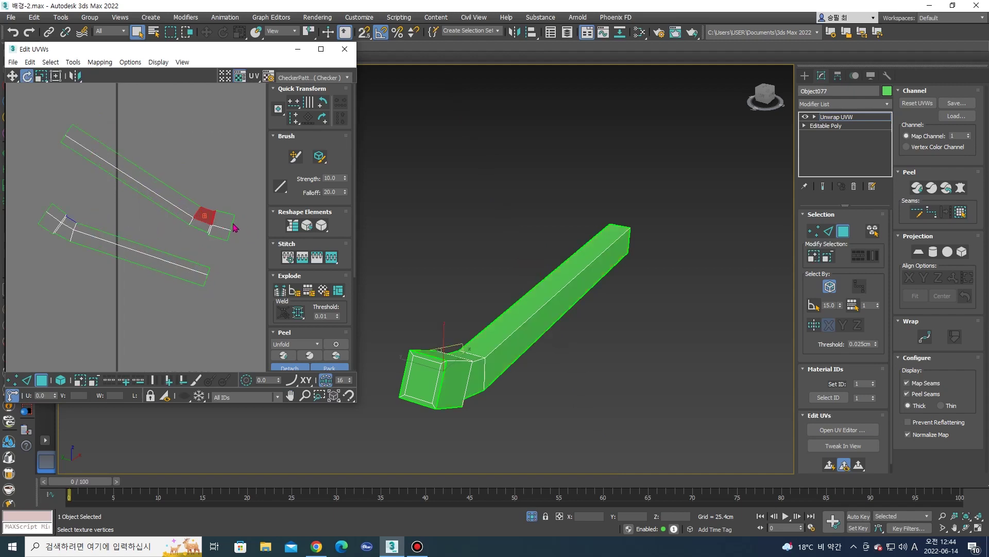
drag(181, 246, 185, 210)
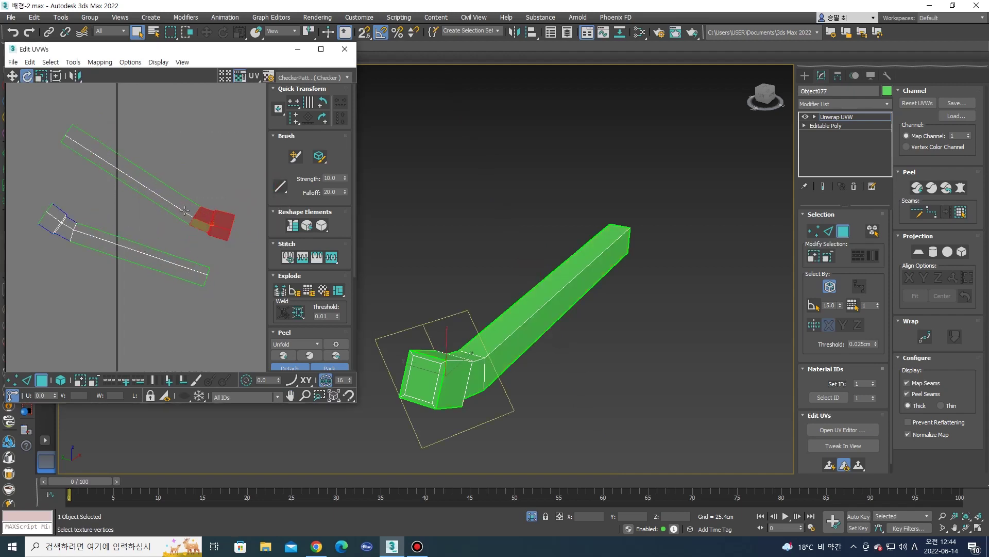
click(80, 161)
click(75, 77)
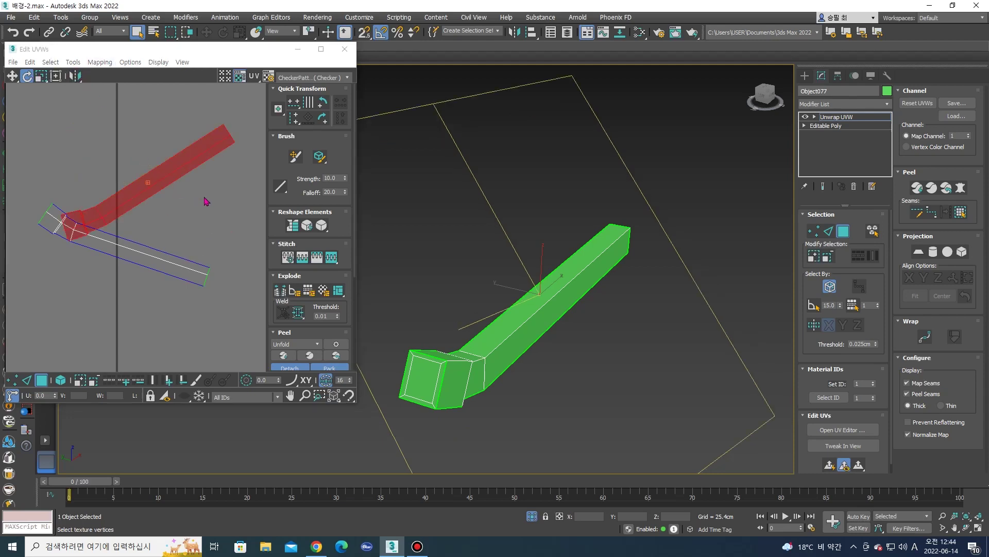
drag(206, 201, 232, 203)
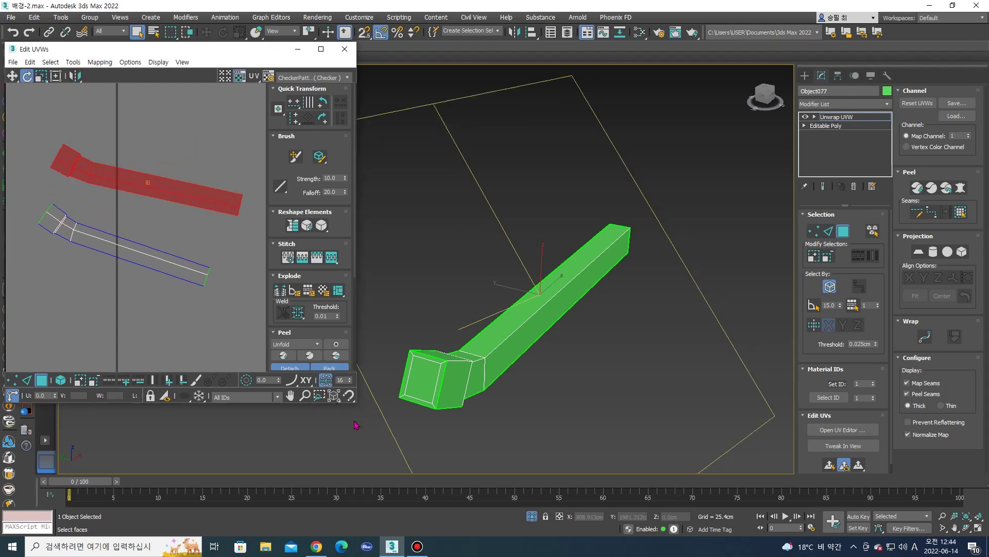
drag(352, 405, 444, 445)
scroll(206, 232, up, 3)
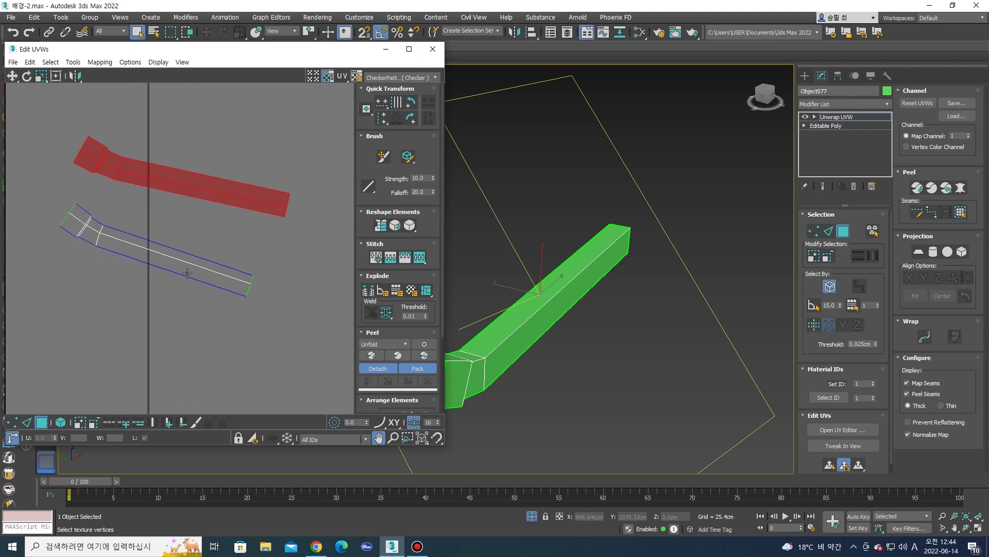
Nudge the upper strip's end vertex slightly down in vertex mode.
key(1)
middle_drag(254, 285, 246, 285)
click(274, 195)
click(438, 438)
drag(291, 199, 288, 207)
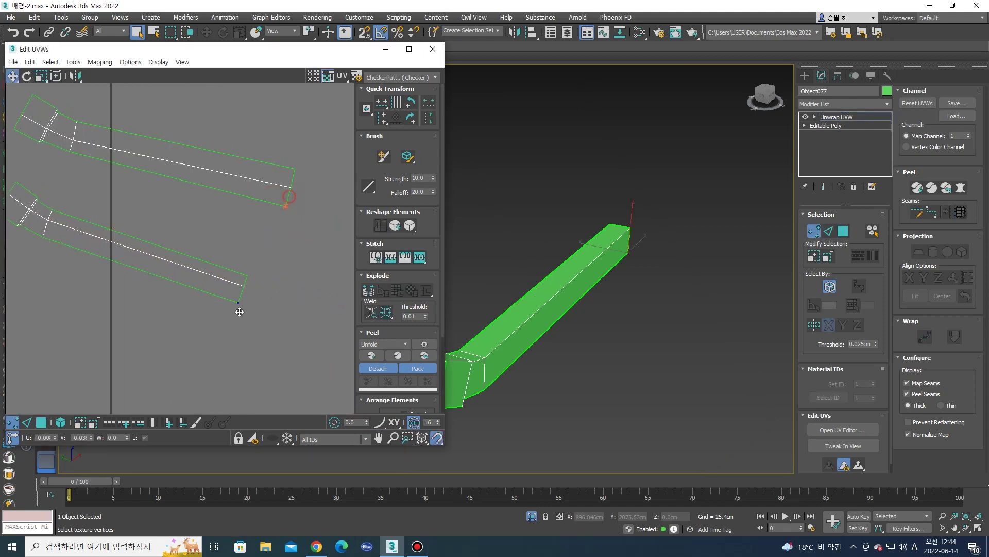
middle_drag(279, 195, 282, 232)
scroll(281, 232, down, 1)
scroll(154, 228, up, 2)
Select the upper strip's faces and rotate the shell to -25 degrees.
key(3)
click(139, 207)
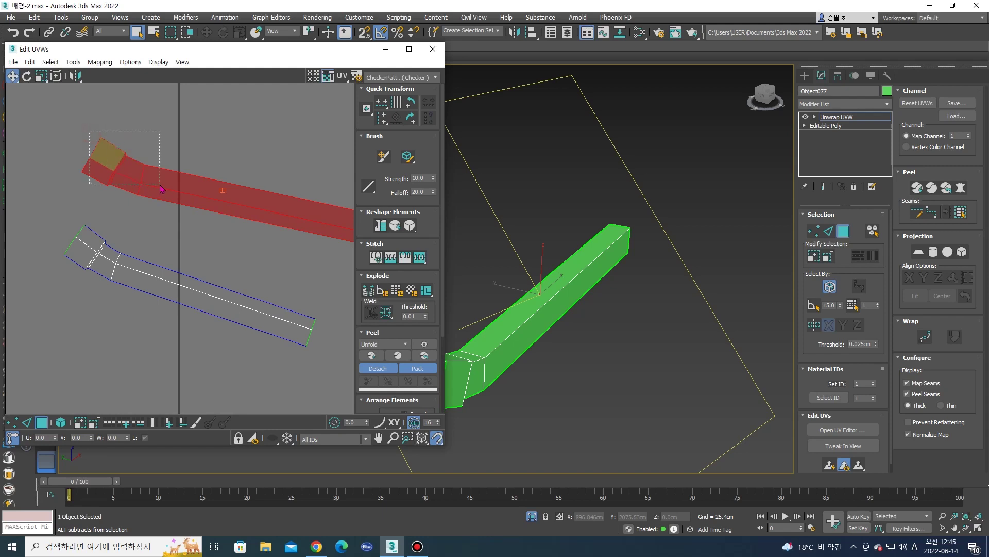
middle_drag(164, 186, 98, 180)
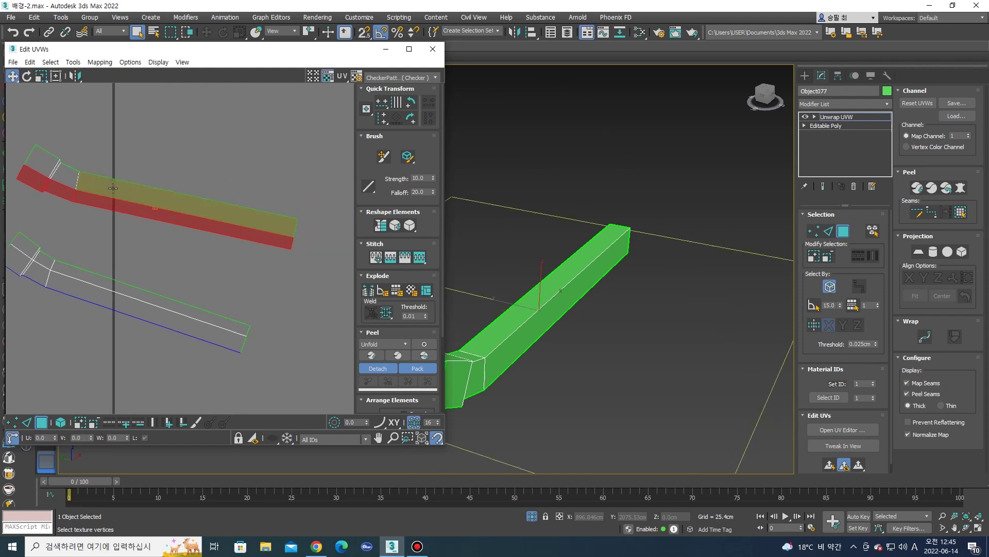
key(e)
drag(188, 202, 190, 208)
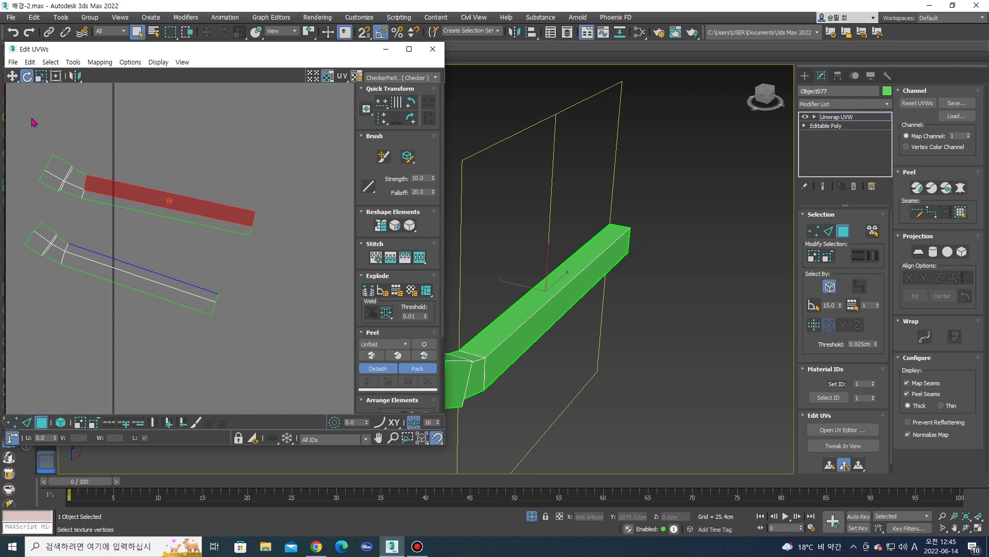
click(65, 176)
key(ctrl+Page_Up)
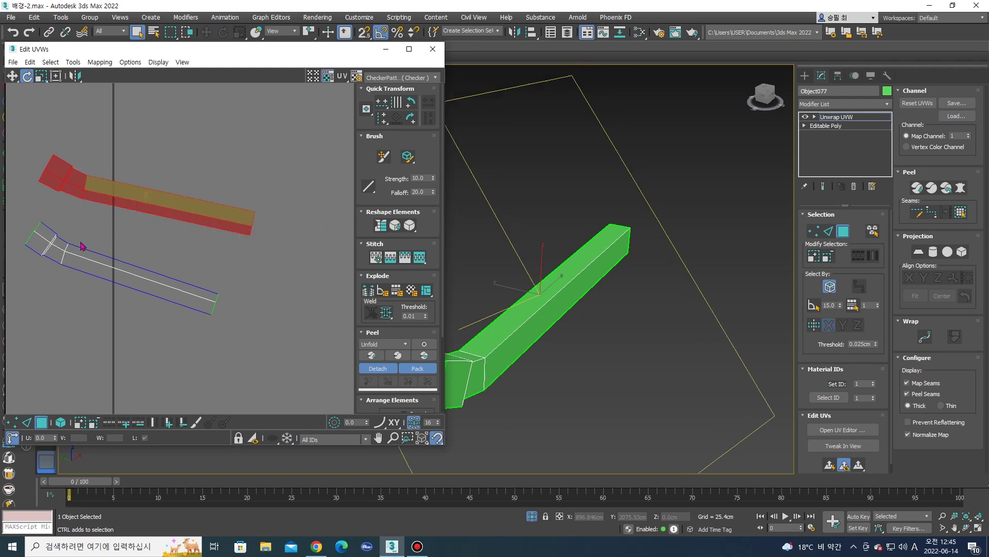
scroll(139, 221, up, 2)
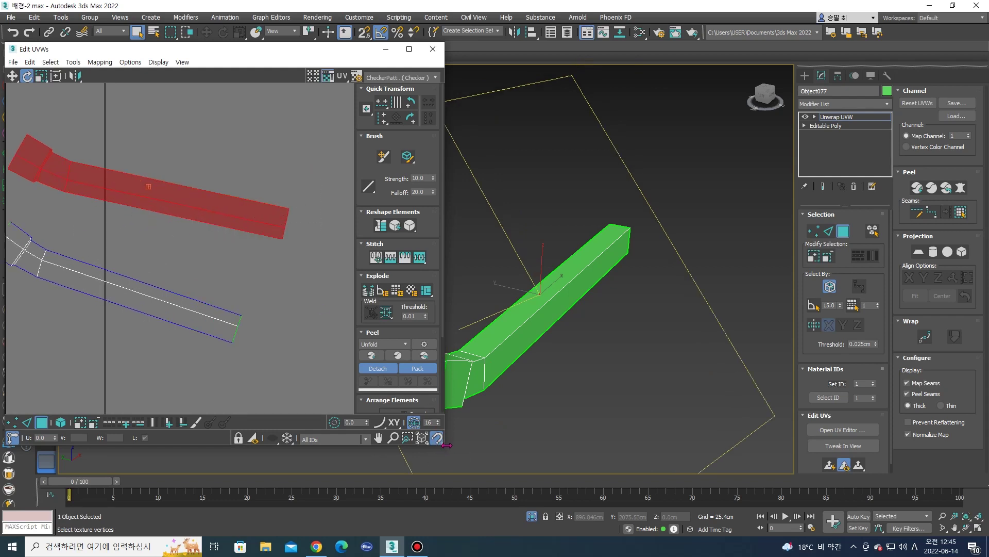
drag(446, 448, 502, 498)
mouse_move(298, 338)
mouse_down()
mouse_move(322, 251)
mouse_move(306, 304)
mouse_move(331, 310)
mouse_up()
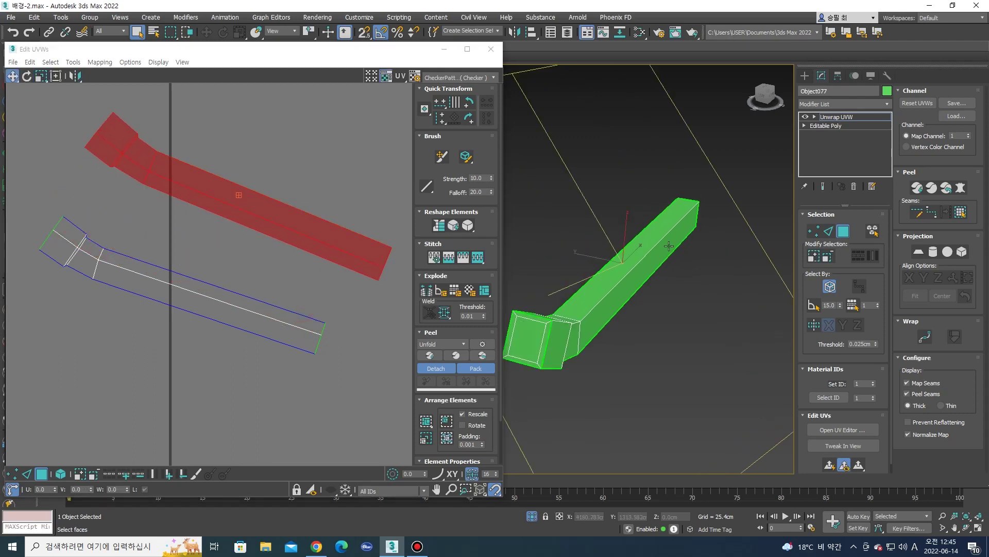
Select the upper bracket UV strip and drag it onto the lower strip.
mouse_move(627, 262)
alt+middle_down()
mouse_move(627, 297)
mouse_move(667, 283)
mouse_move(621, 279)
alt+middle_up()
click(621, 279)
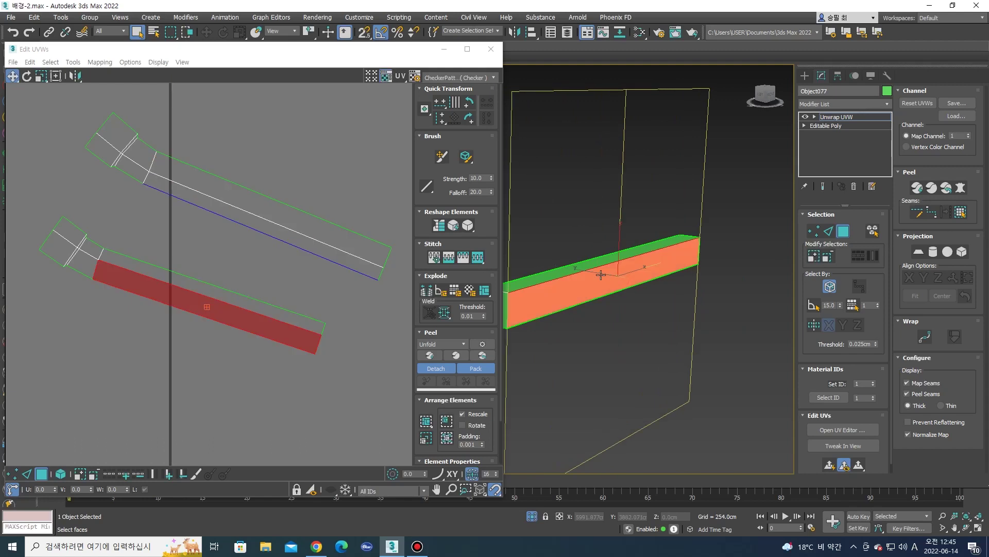
drag(67, 102, 229, 209)
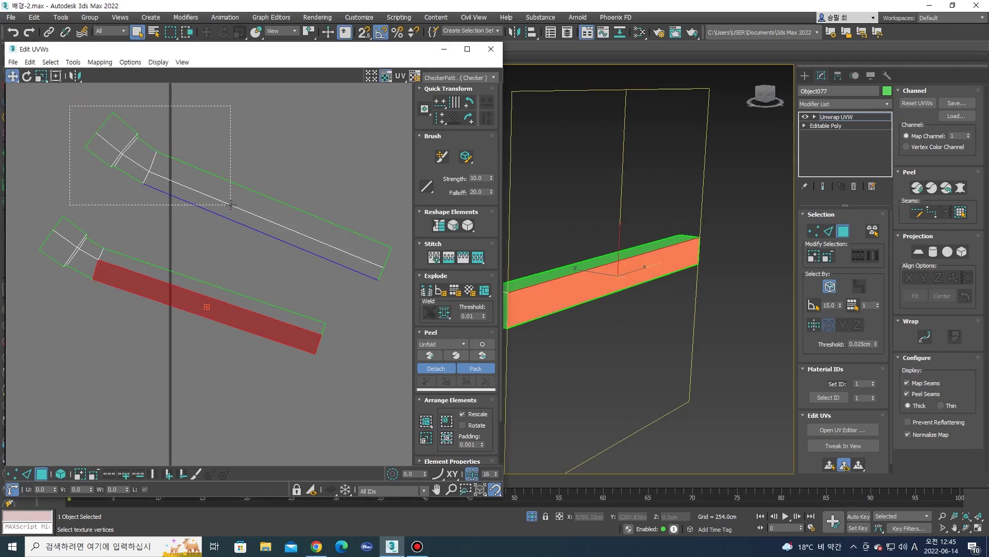
scroll(239, 286, down, 2)
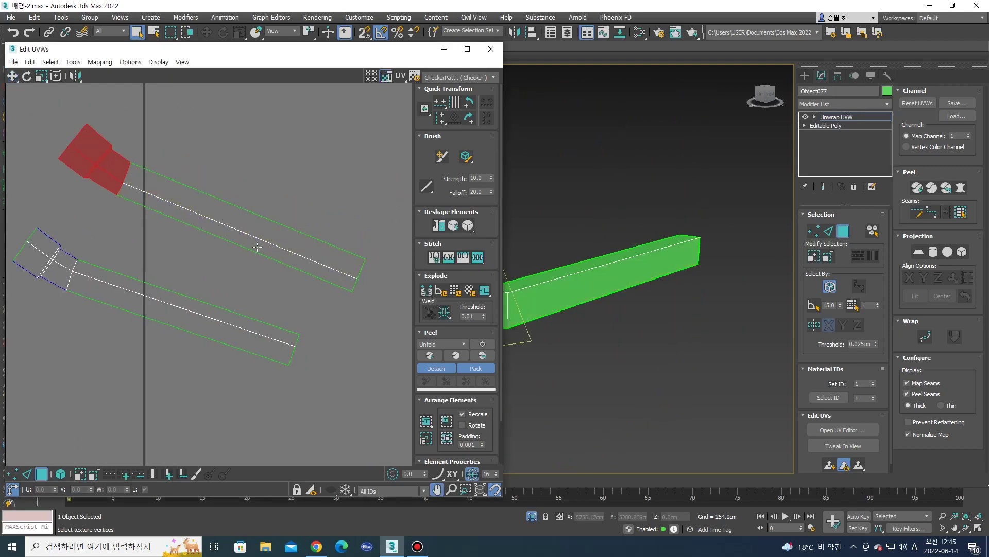
scroll(248, 252, down, 2)
mouse_move(367, 188)
mouse_down()
mouse_move(238, 305)
mouse_move(201, 301)
mouse_up()
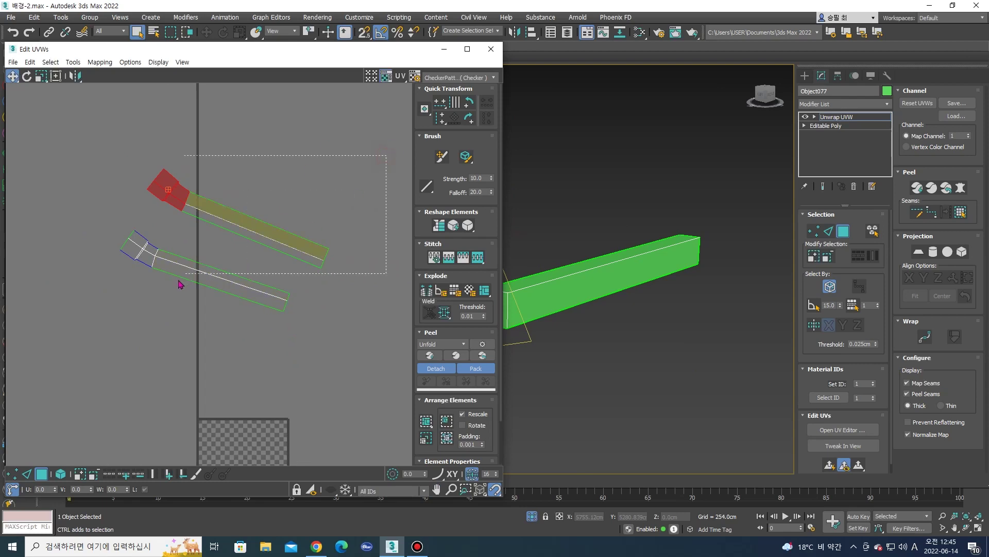
mouse_move(226, 219)
mouse_down()
mouse_move(188, 283)
mouse_move(241, 288)
mouse_up()
Reposition the UV editor window and nudge the strip slightly up-right.
key(e)
scroll(221, 292, up, 1)
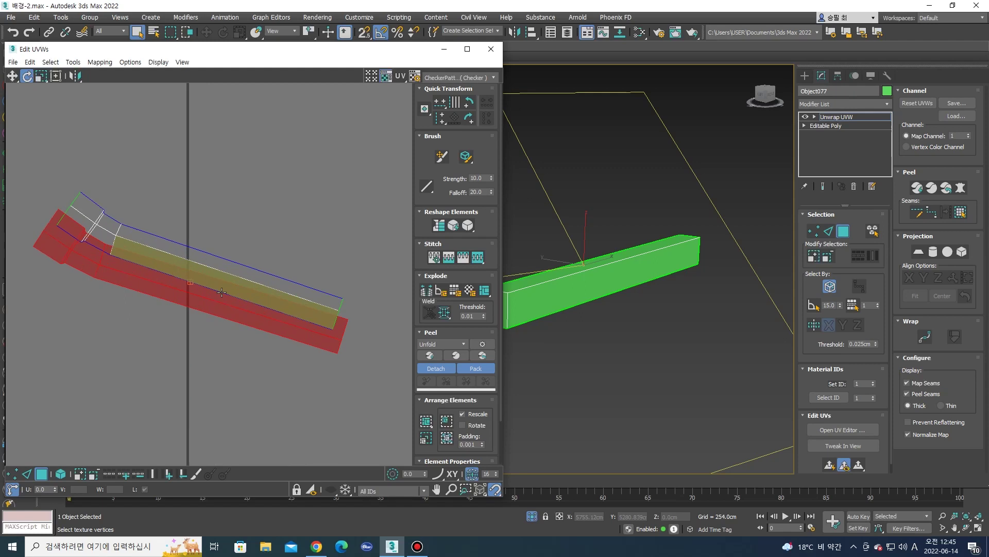
scroll(220, 293, up, 1)
key(w)
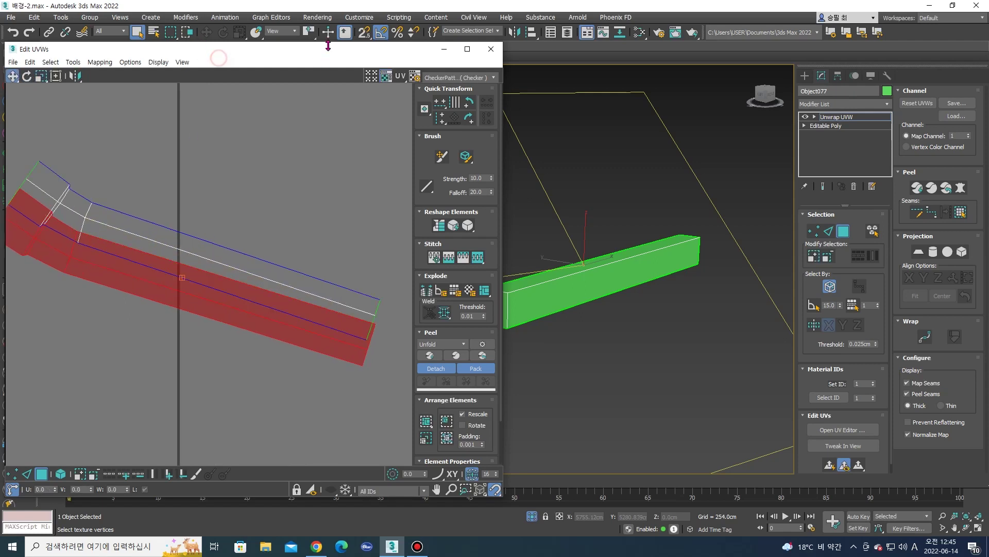
drag(328, 50, 387, 48)
drag(221, 285, 226, 268)
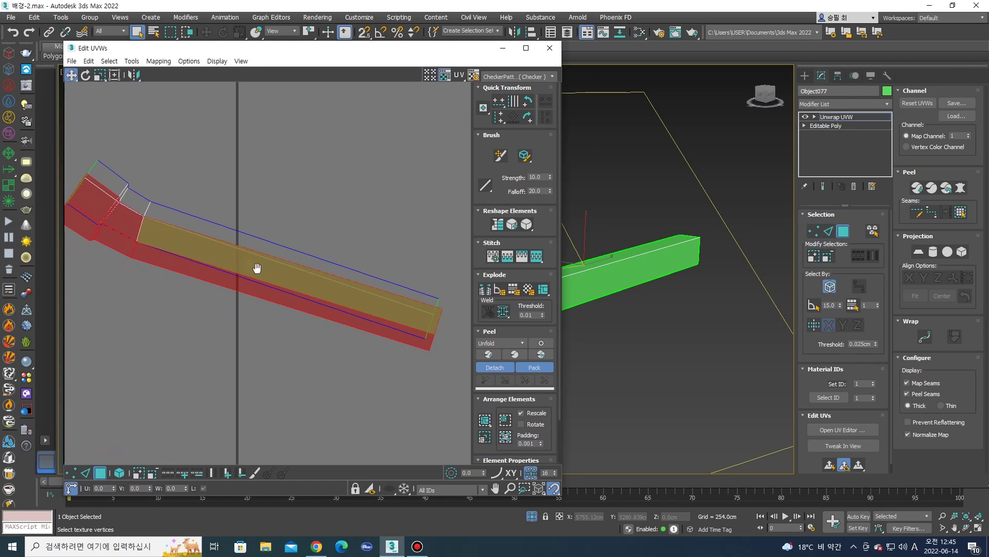
middle_drag(257, 268, 301, 270)
Rotate the strip about 1.71°, scale it up slightly, and shift it until the shells overlap.
key(e)
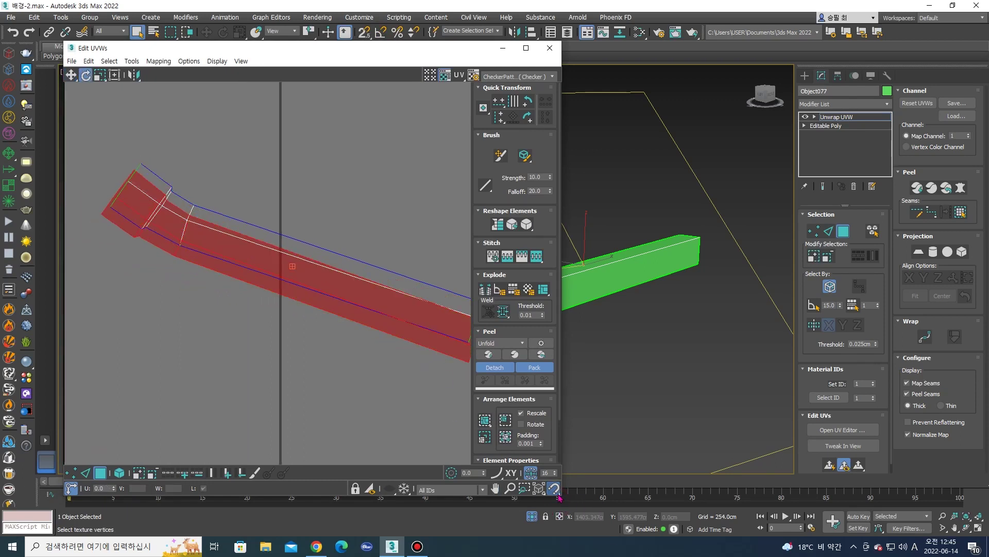
drag(562, 496, 618, 536)
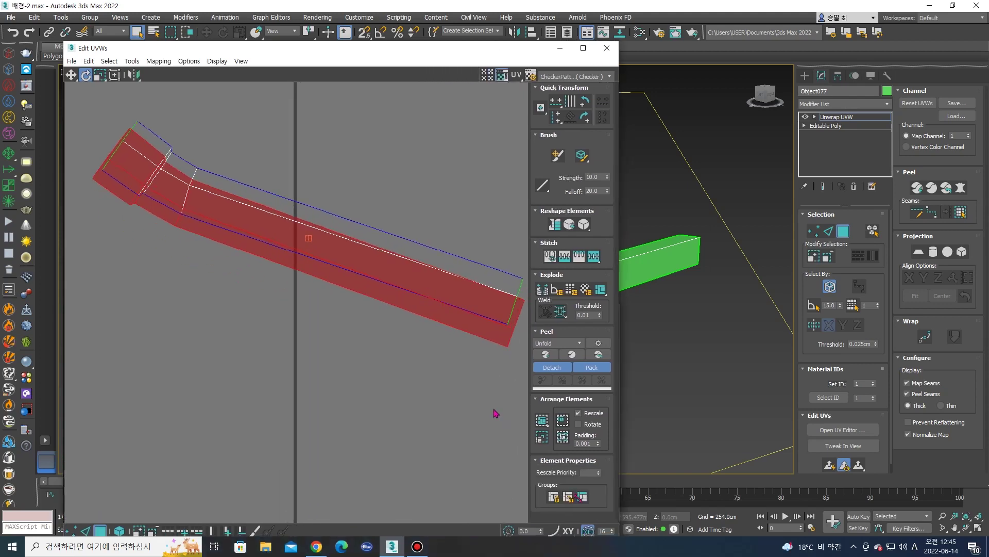
key(e)
mouse_move(452, 250)
mouse_down()
mouse_move(474, 254)
mouse_move(463, 257)
mouse_up()
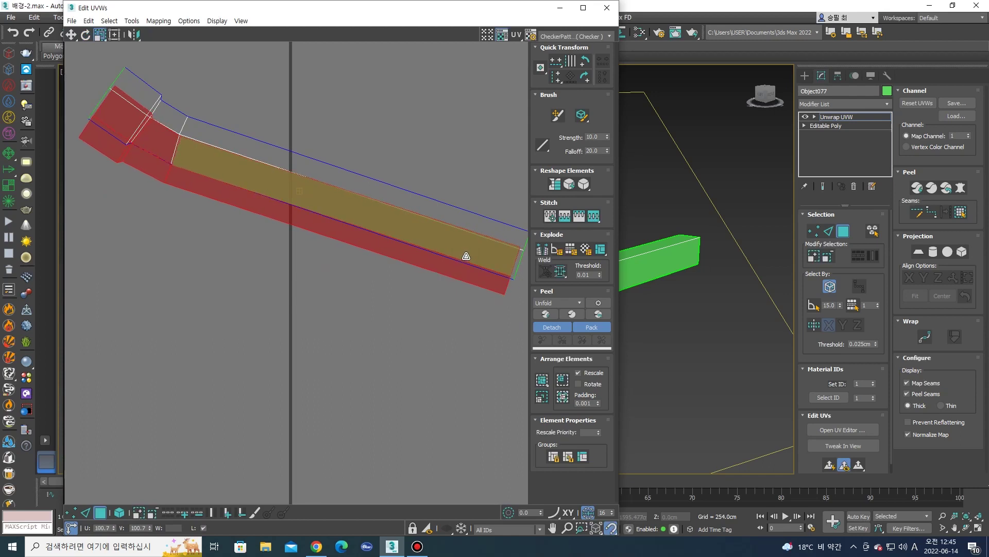
drag(466, 256, 466, 259)
key(w)
scroll(465, 258, down, 3)
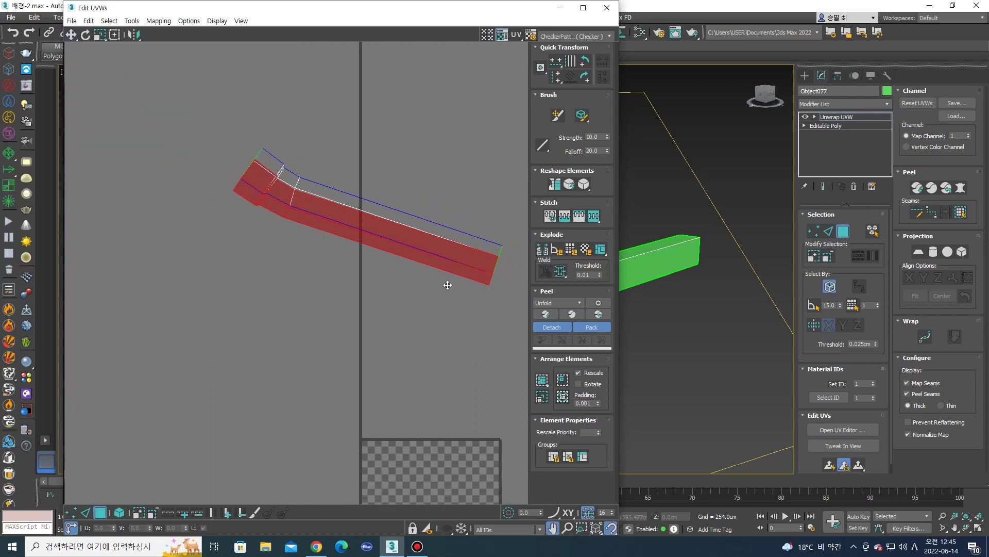
scroll(448, 281, up, 2)
drag(440, 288, 442, 280)
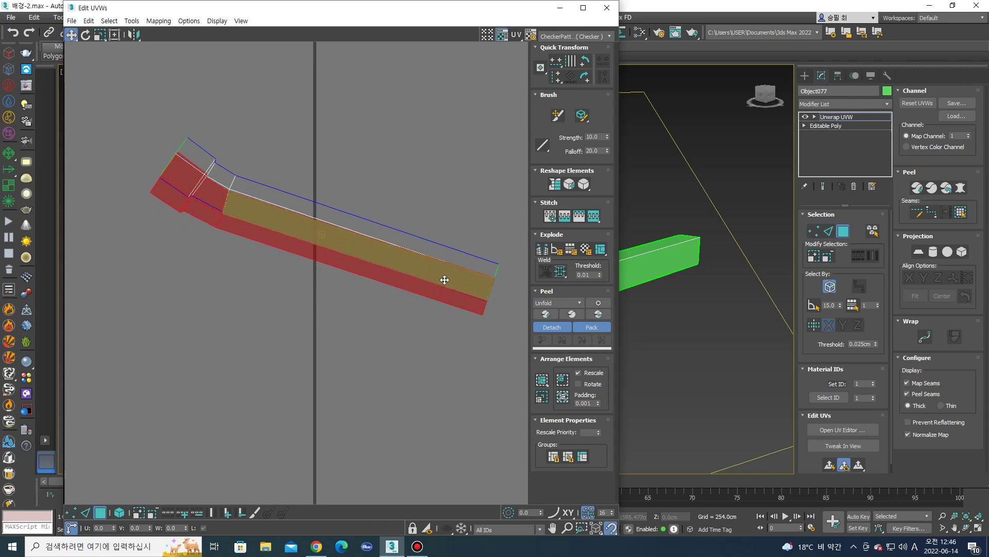
Deselect the UV strip and clear the face selection.
click(221, 239)
scroll(146, 57, up, 1)
scroll(179, 170, up, 2)
click(179, 170)
In vertex mode, shift the bend vertex left and move another onto its counterpart.
key(1)
scroll(195, 165, up, 1)
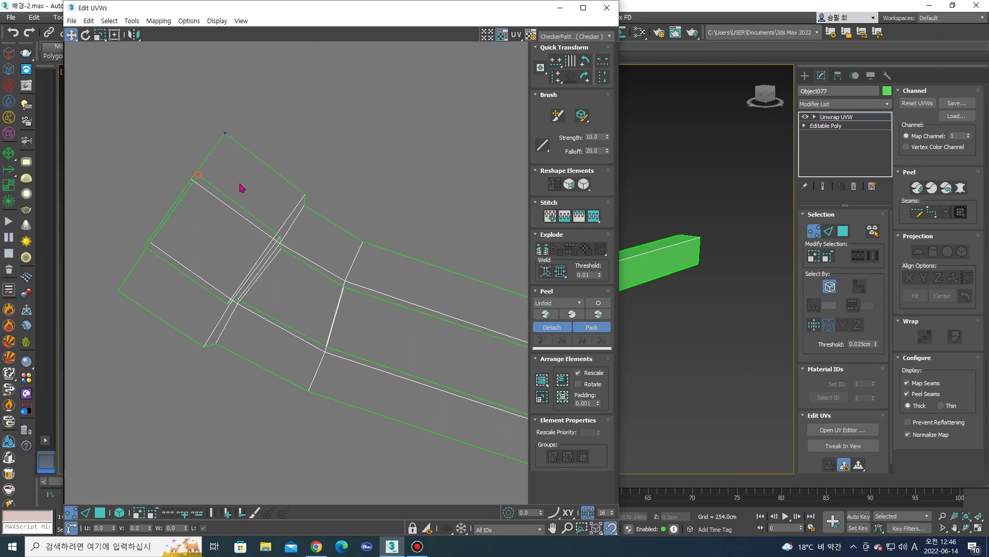
scroll(261, 250, up, 2)
scroll(261, 250, up, 2)
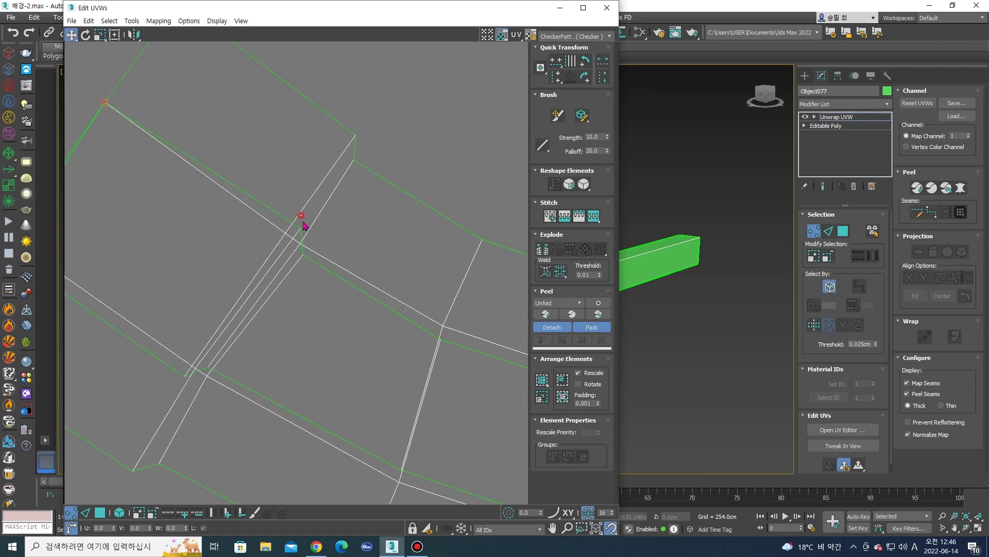
drag(304, 237, 298, 250)
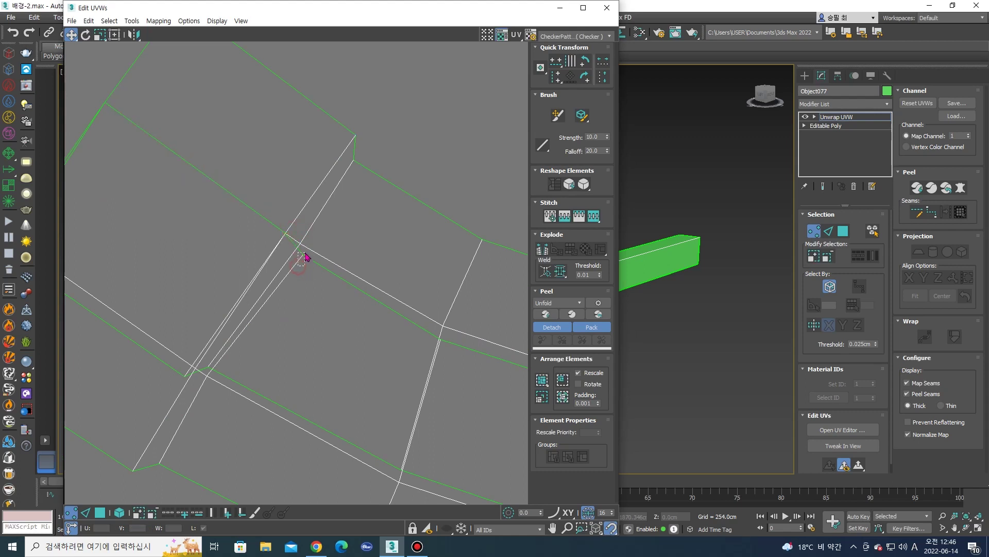
scroll(408, 293, down, 1)
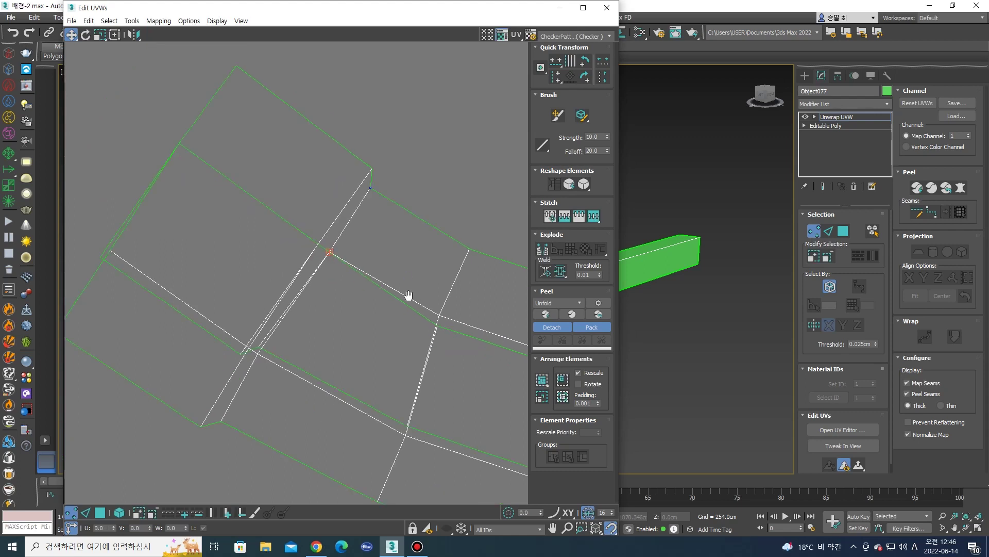
drag(406, 338, 406, 324)
Zoom to the strip's corner, select the corner UV vertex, then clear the selection.
middle_drag(442, 329, 298, 367)
scroll(398, 359, down, 2)
scroll(438, 355, up, 3)
scroll(490, 380, up, 2)
scroll(490, 379, up, 2)
scroll(487, 394, down, 2)
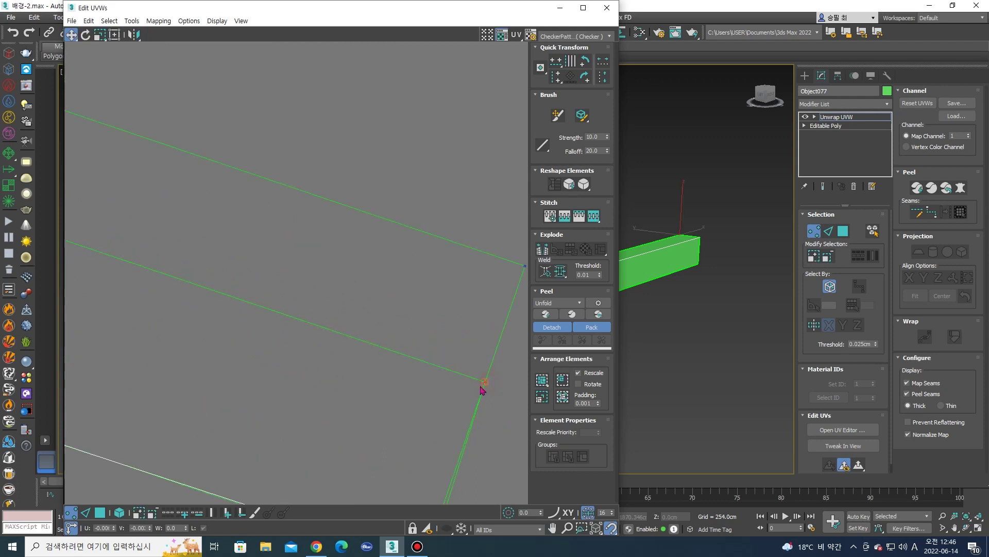
scroll(412, 309, up, 2)
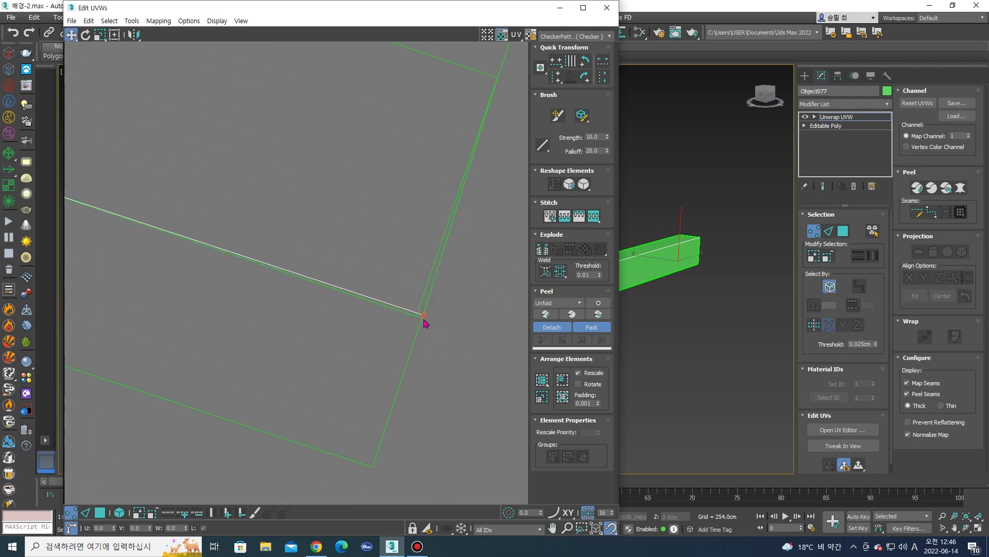
click(421, 316)
scroll(407, 309, down, 1)
middle_drag(399, 307, 195, 249)
scroll(194, 223, down, 2)
scroll(195, 223, up, 3)
drag(214, 220, 211, 221)
Nudge the bend vertex down-left into line, then select the whole UV shell.
middle_drag(214, 213, 221, 250)
scroll(155, 222, up, 2)
scroll(154, 222, up, 1)
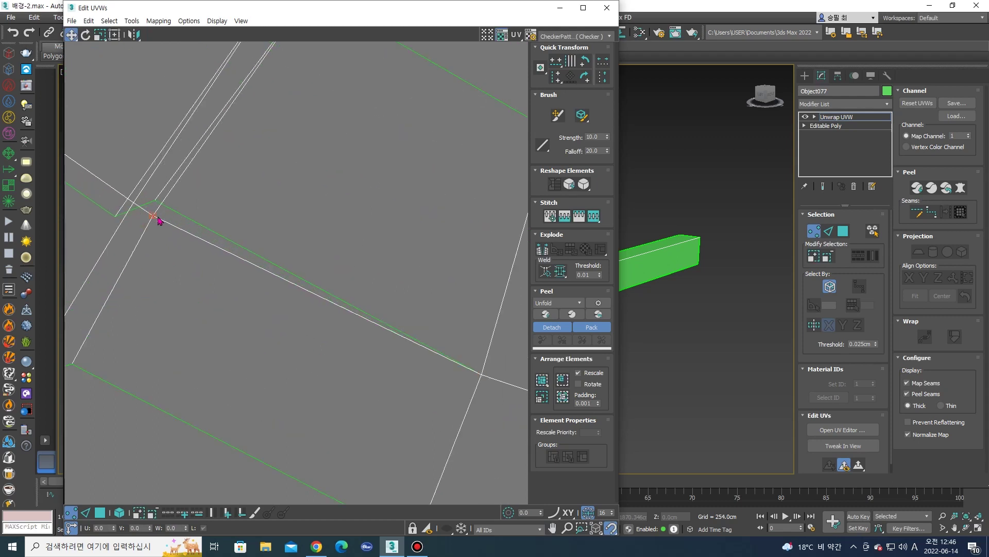
scroll(144, 227, up, 1)
drag(142, 217, 155, 235)
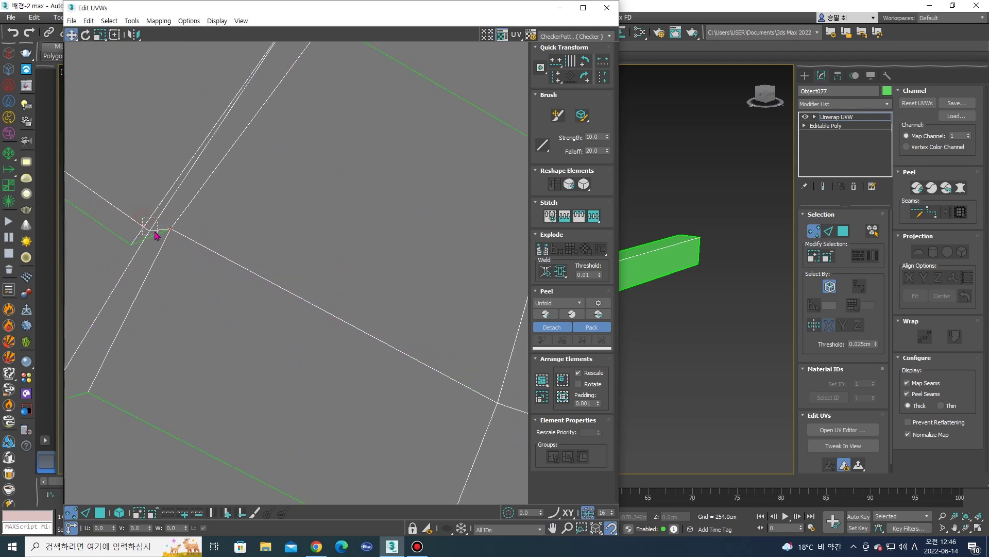
scroll(137, 245, down, 2)
middle_drag(221, 272, 149, 194)
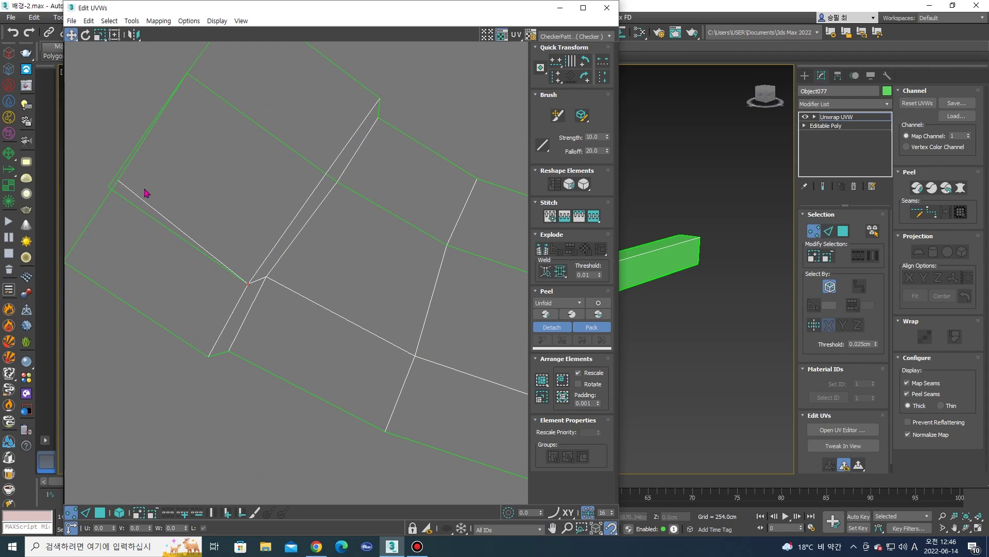
drag(122, 181, 111, 184)
scroll(172, 194, down, 3)
mouse_move(304, 210)
middle_down()
mouse_move(184, 218)
mouse_move(248, 226)
middle_up()
key(3)
double_click(173, 208)
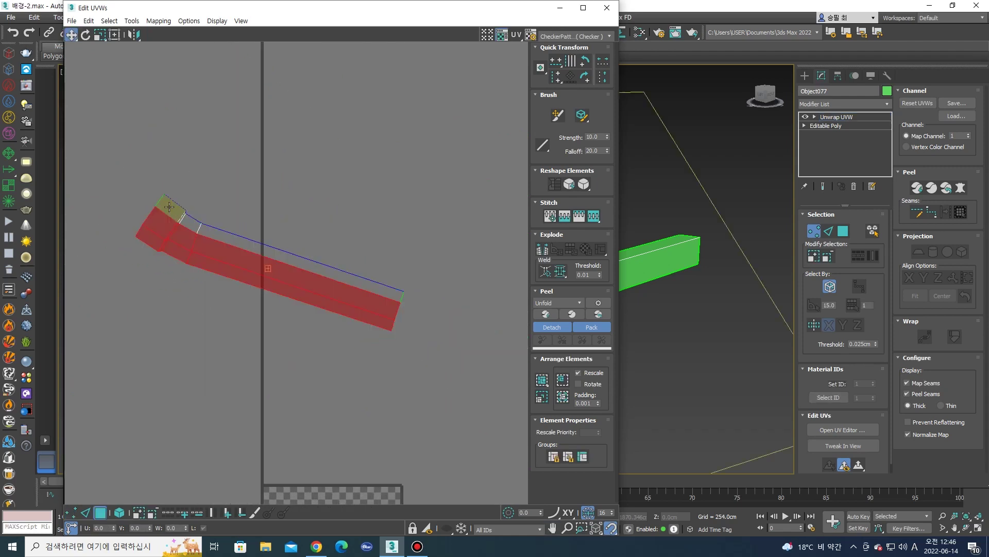
Rotate the aligned UV shell and bring the beam's end into view.
scroll(309, 280, down, 3)
mouse_move(309, 280)
mouse_down()
mouse_move(360, 365)
mouse_move(400, 352)
mouse_up()
key(e)
scroll(400, 352, down, 3)
mouse_move(709, 257)
middle_down()
mouse_move(719, 268)
mouse_move(710, 304)
middle_up()
scroll(719, 268, up, 3)
Pelt-map the beam's end face with Start Pelt, Start Relax and Commit.
click(713, 320)
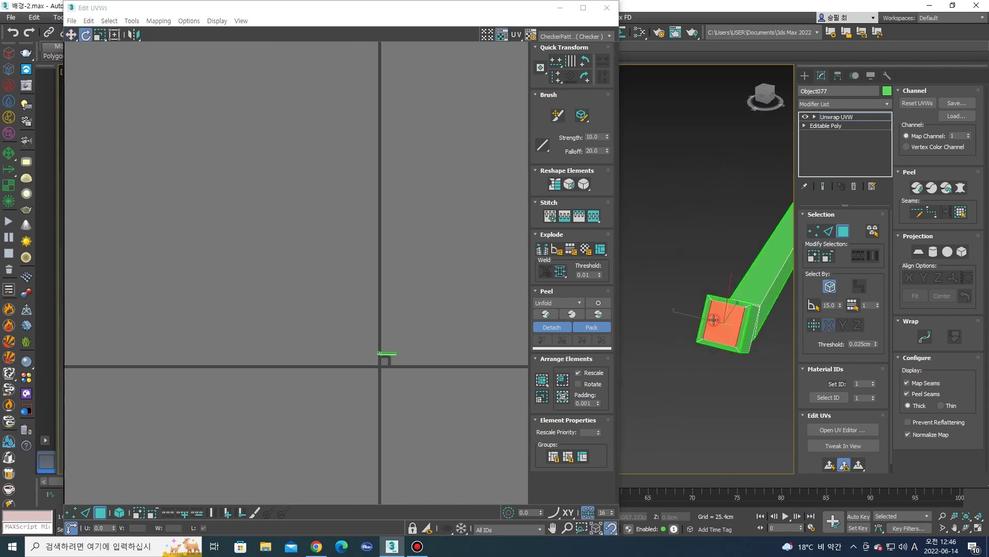
click(961, 187)
click(470, 166)
click(469, 217)
scroll(257, 352, down, 2)
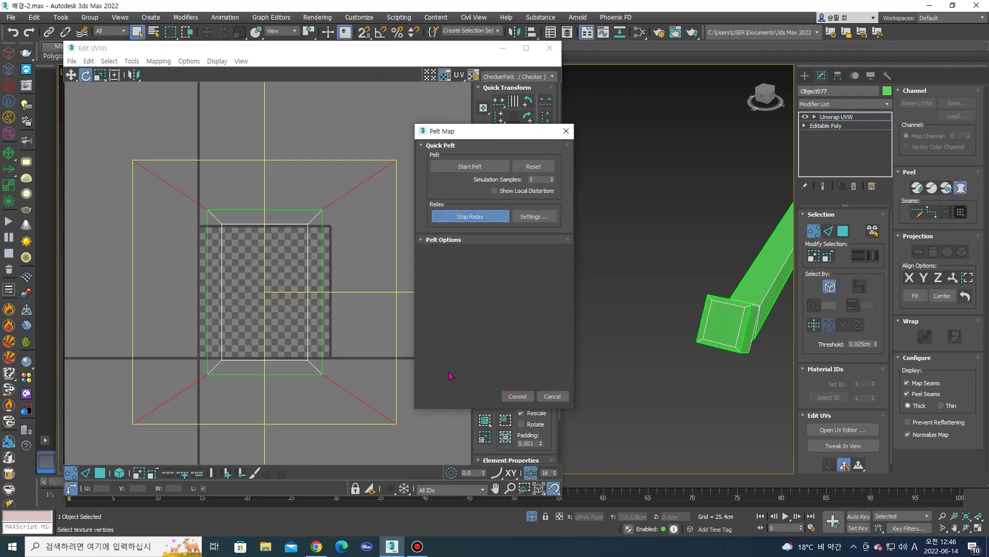
click(524, 397)
Shrink the end-face island, rotate it about 20 degrees, and close the UV editor.
mouse_move(261, 343)
mouse_down()
mouse_move(170, 243)
mouse_move(173, 294)
mouse_up()
scroll(176, 196, up, 2)
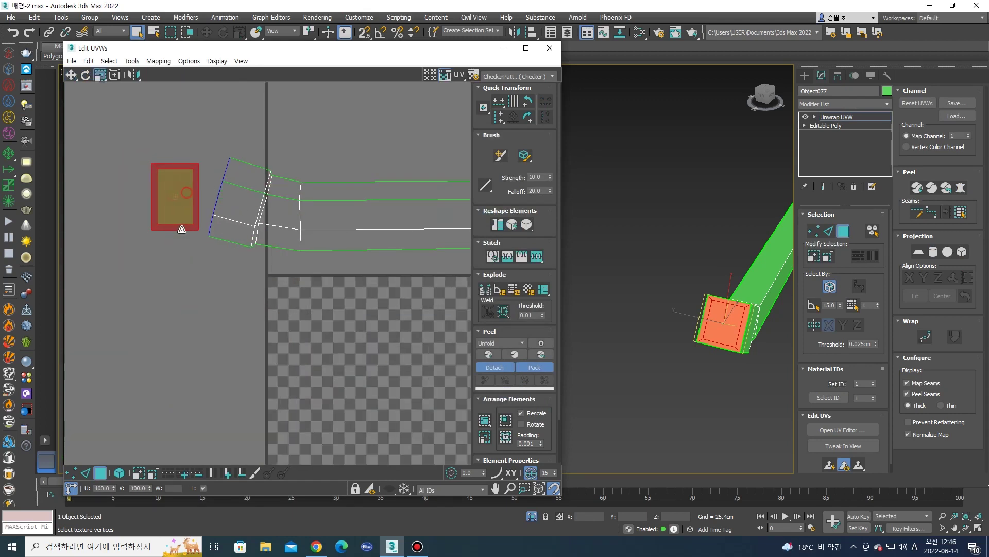
scroll(176, 191, up, 1)
key(e)
drag(176, 190, 265, 159)
click(550, 48)
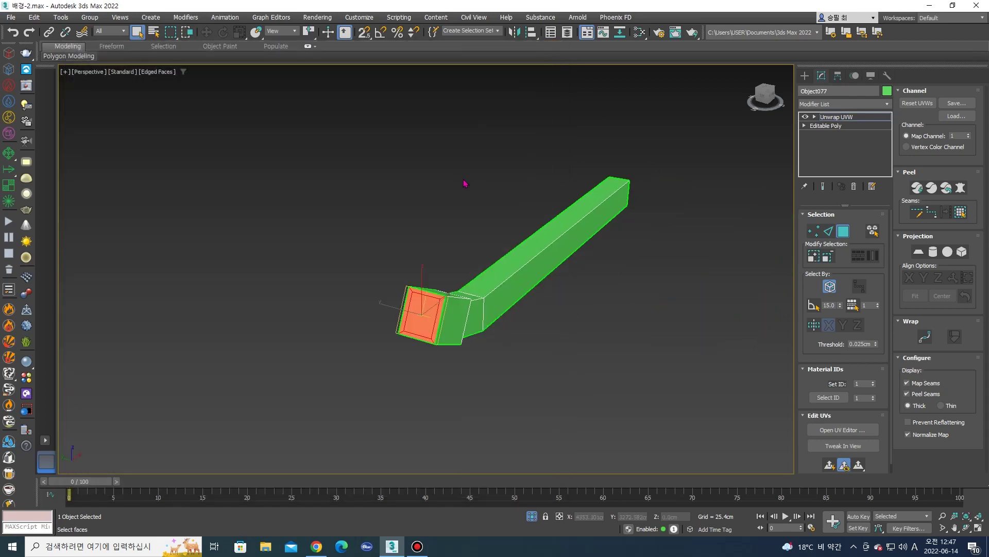
Unhide all objects so the house reappears, then hide the finished beam.
right_click(585, 168)
click(635, 103)
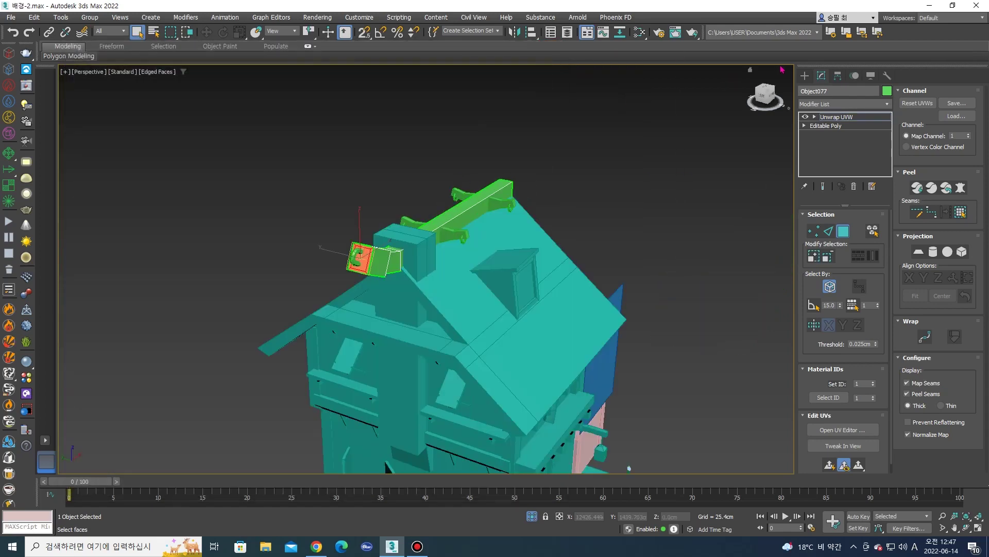
click(804, 75)
scroll(402, 232, up, 5)
right_click(382, 216)
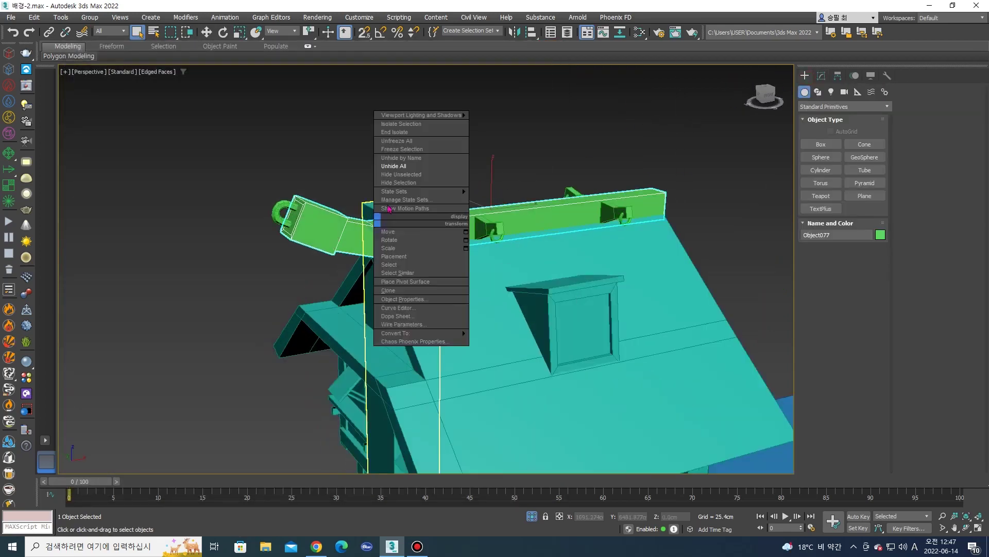
click(399, 183)
Select roof bracket Object080 and bring up its Modifier List.
scroll(453, 221, up, 3)
scroll(456, 220, up, 3)
click(457, 220)
mouse_move(458, 220)
alt+middle_down()
mouse_move(495, 284)
mouse_move(537, 247)
alt+middle_up()
click(495, 283)
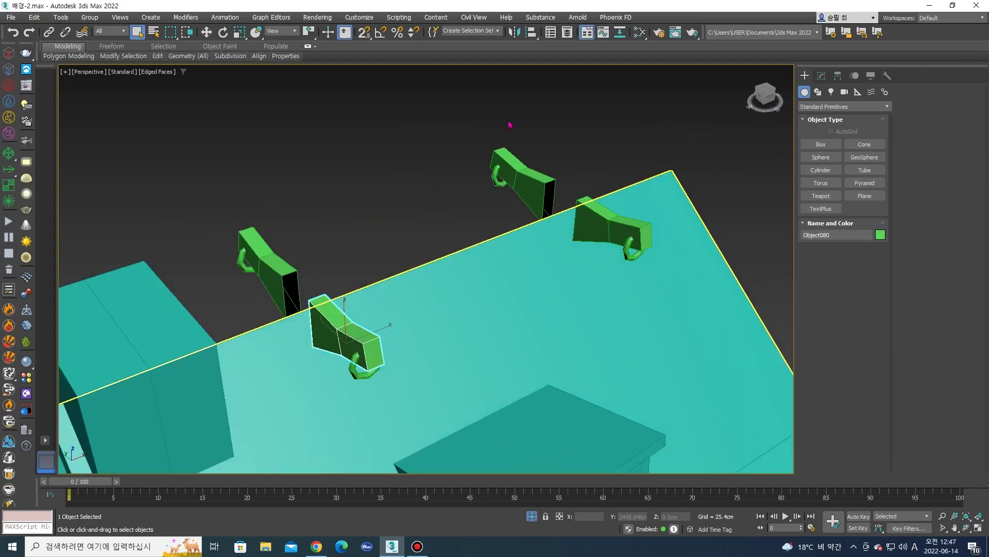
alt+middle_drag(358, 335, 397, 324)
click(822, 76)
click(849, 104)
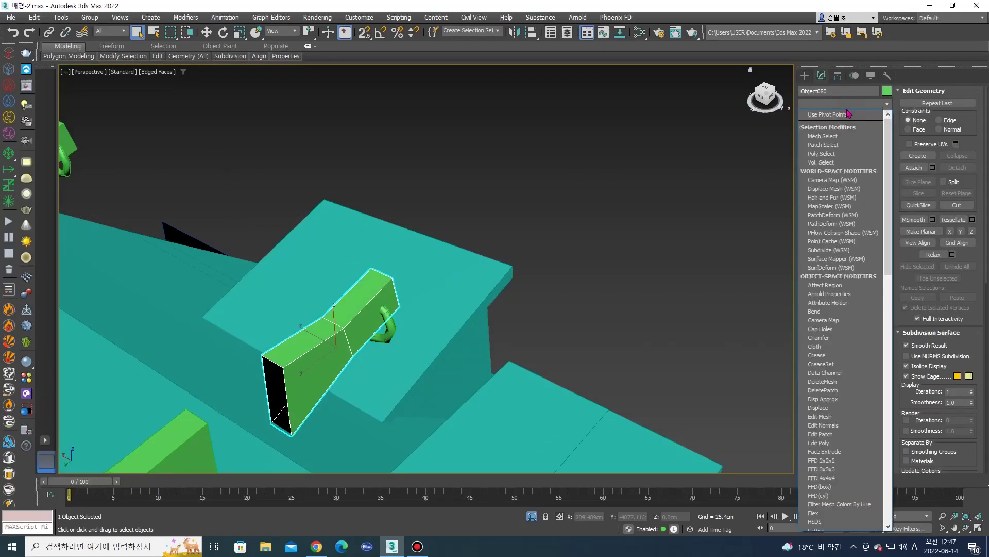
Add Unwrap UVW to the bracket with Map Seams turned off.
scroll(837, 340, down, 20)
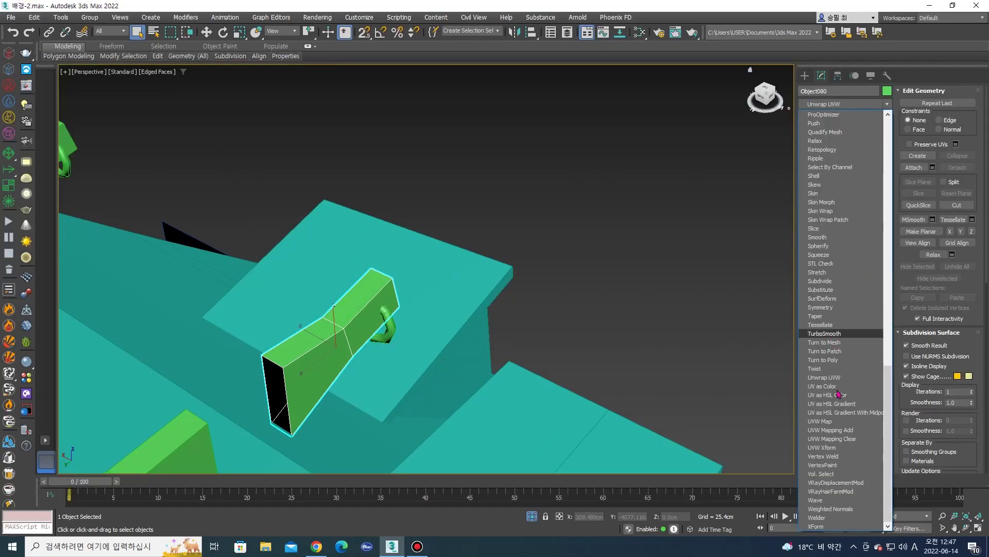
click(825, 377)
alt+middle_drag(443, 324, 462, 320)
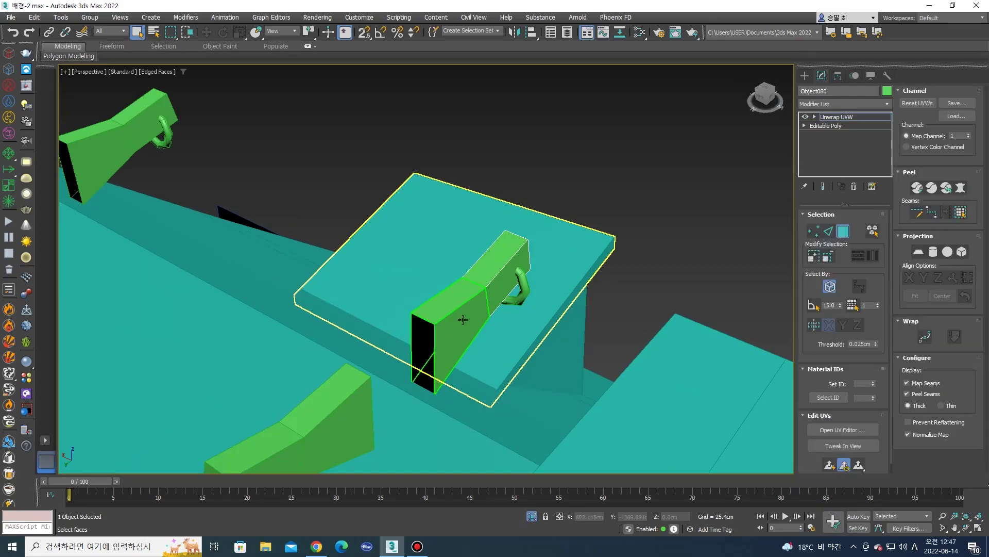
click(908, 383)
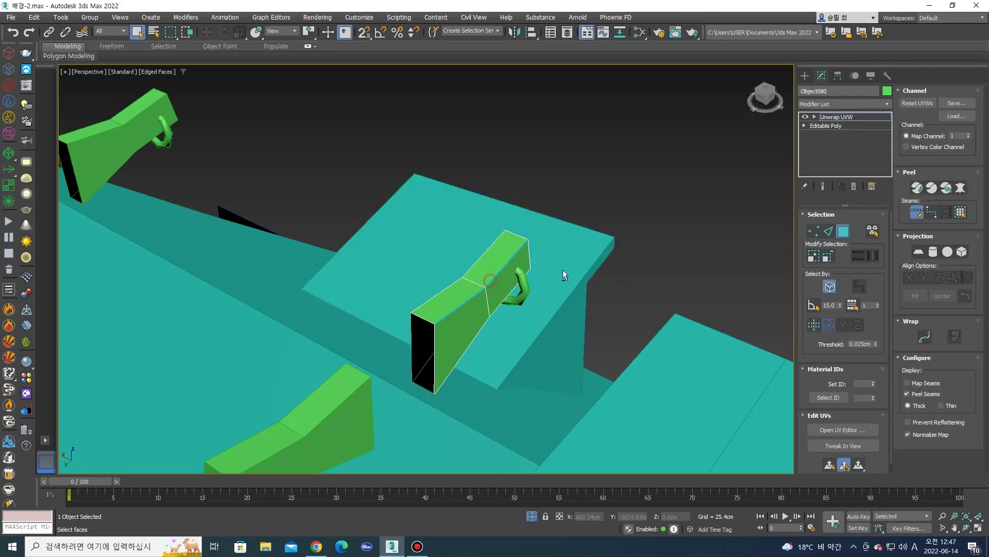
Select the bracket's top face and start a Pelt Map on it.
alt+middle_drag(564, 275, 556, 311)
scroll(556, 312, up, 3)
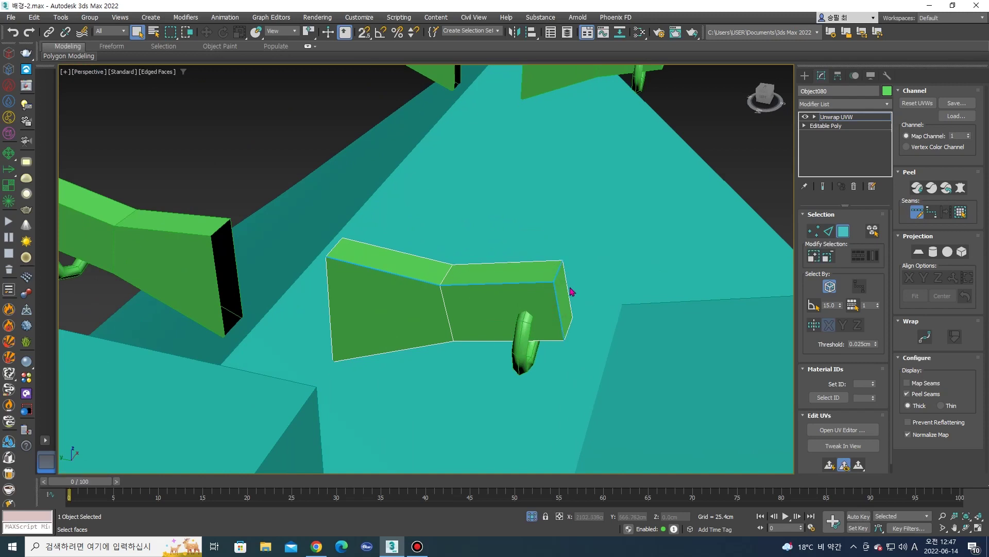
alt+middle_drag(570, 321, 554, 309)
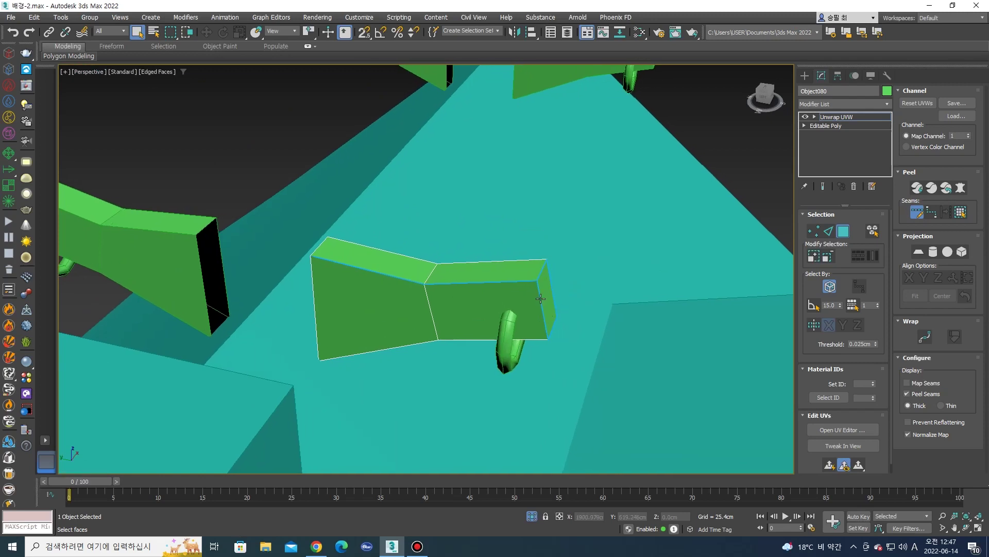
click(490, 269)
click(960, 212)
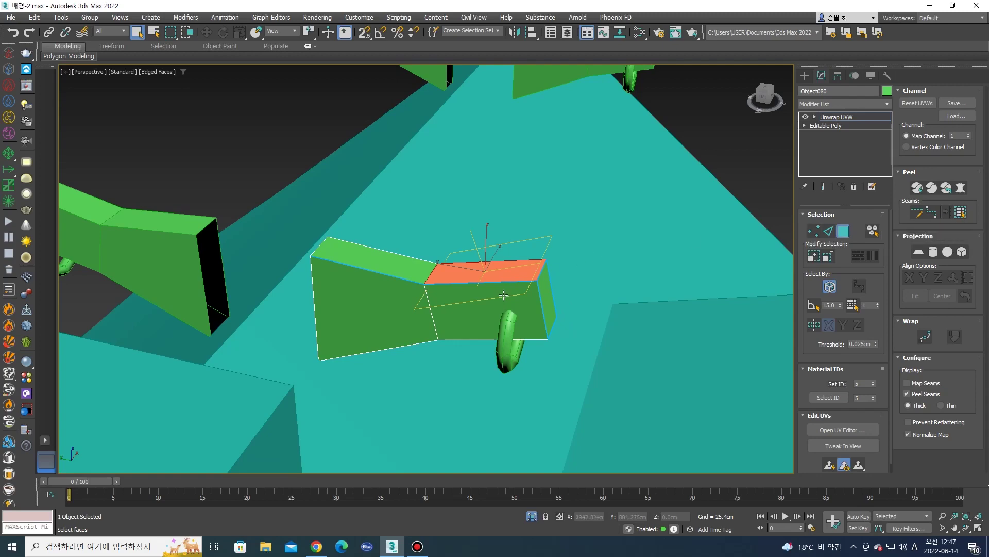
mouse_move(477, 292)
alt+middle_down()
mouse_move(415, 293)
mouse_move(430, 273)
mouse_move(583, 243)
alt+middle_up()
click(961, 188)
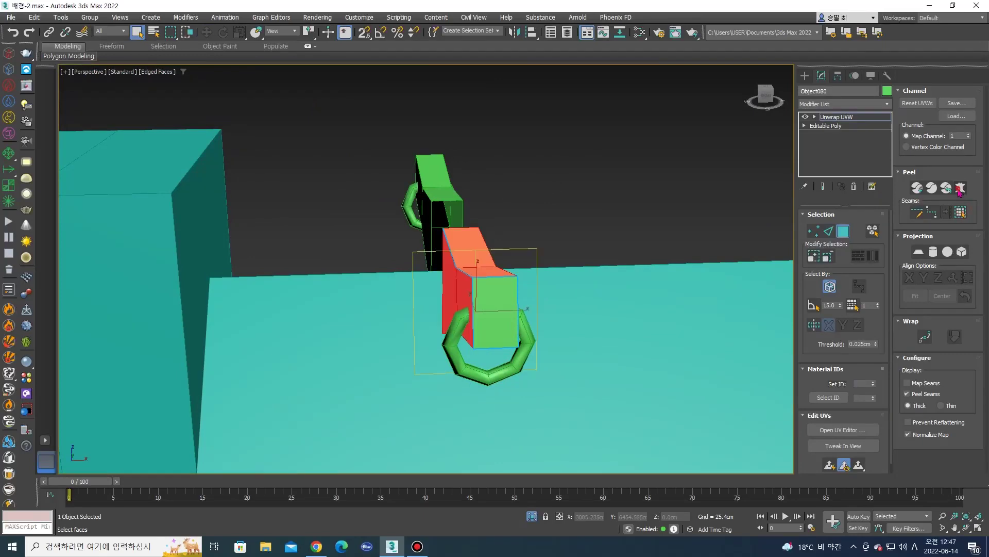
click(470, 166)
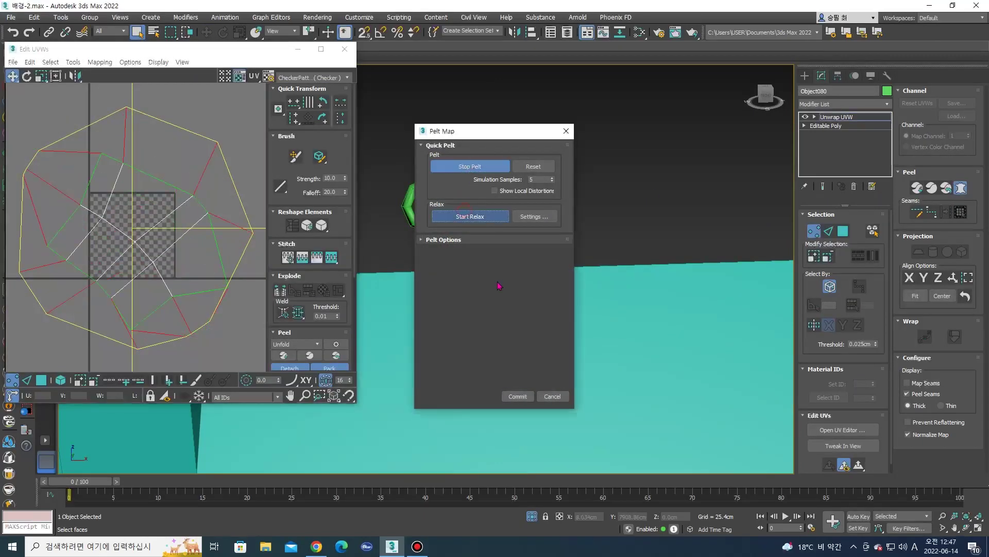
Commit the top-face pelt, move its island aside, and pelt-map the front face.
click(470, 216)
click(517, 395)
mouse_move(174, 264)
mouse_down()
mouse_move(232, 238)
mouse_move(252, 251)
mouse_up()
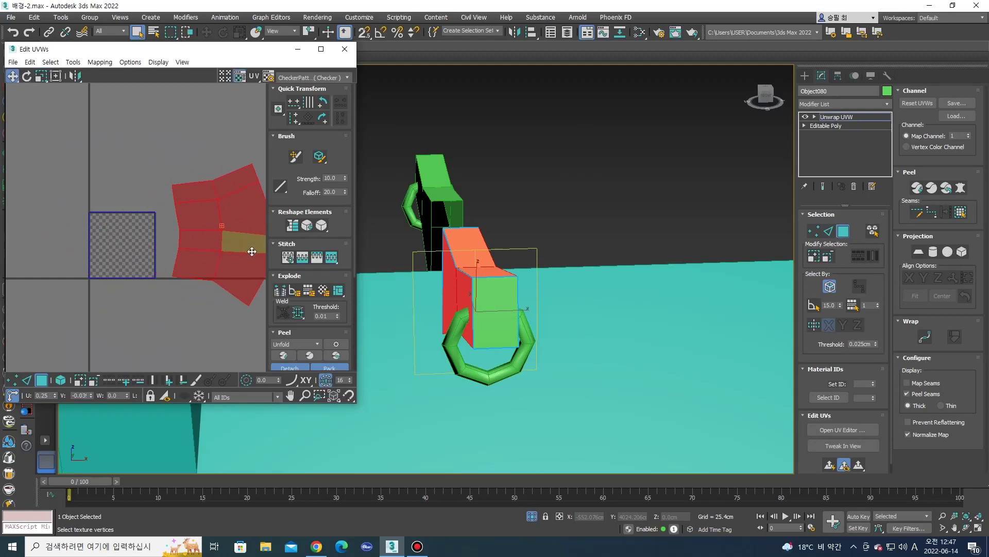
click(498, 299)
click(960, 188)
click(470, 166)
click(470, 216)
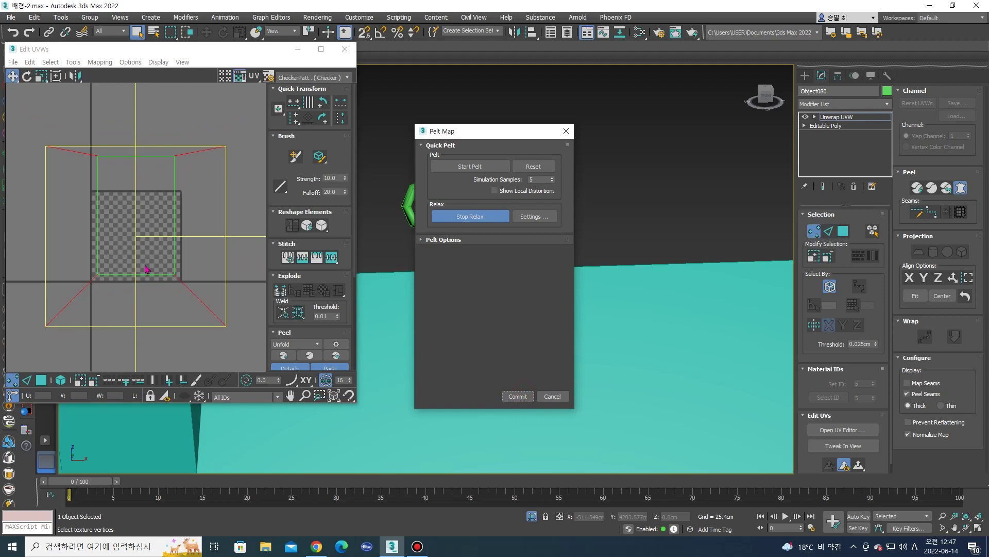
click(517, 396)
Shrink the front-face island and break the two bottom faces away from the main island.
mouse_move(93, 274)
mouse_down()
mouse_move(100, 236)
mouse_move(144, 259)
mouse_up()
scroll(99, 235, up, 2)
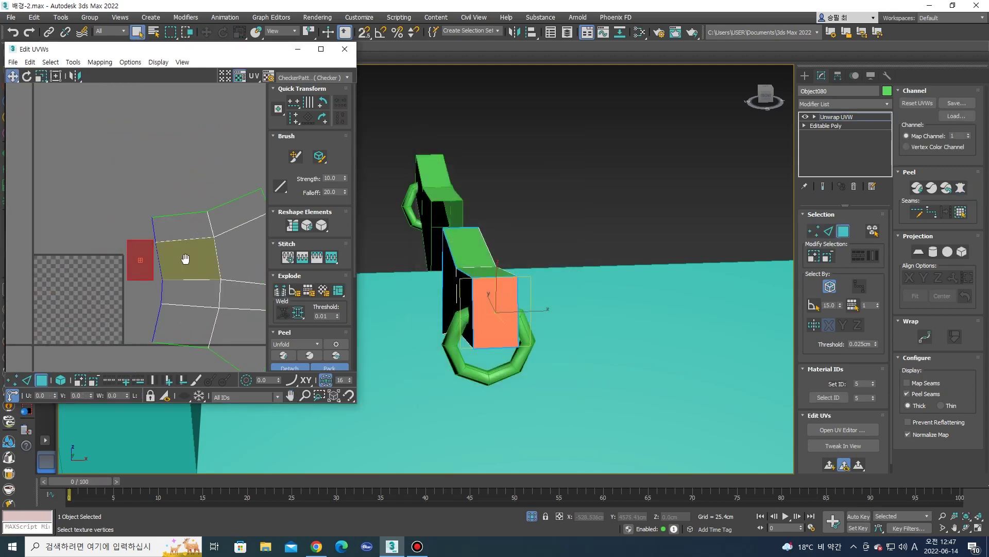
middle_drag(144, 259, 49, 215)
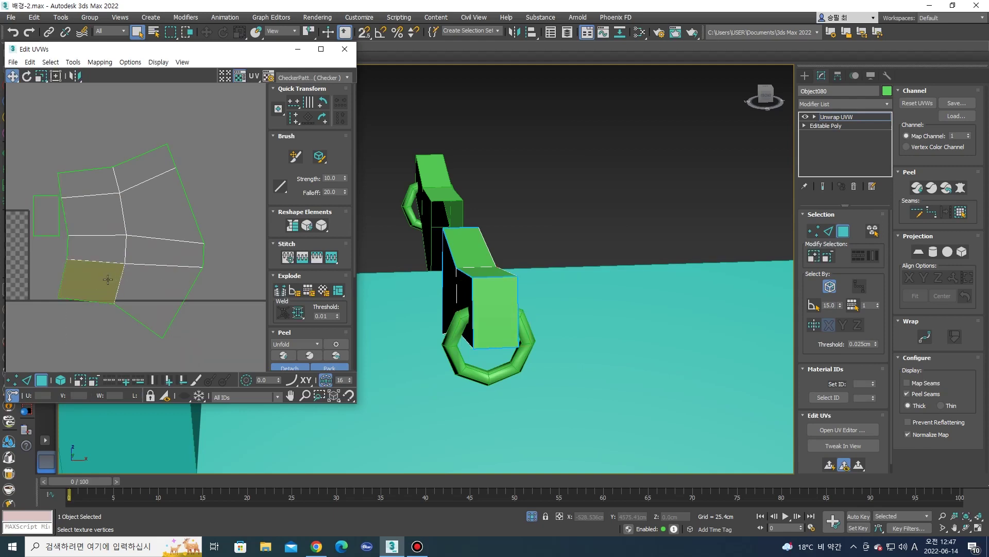
click(108, 280)
ctrl+click(178, 292)
right_click(156, 277)
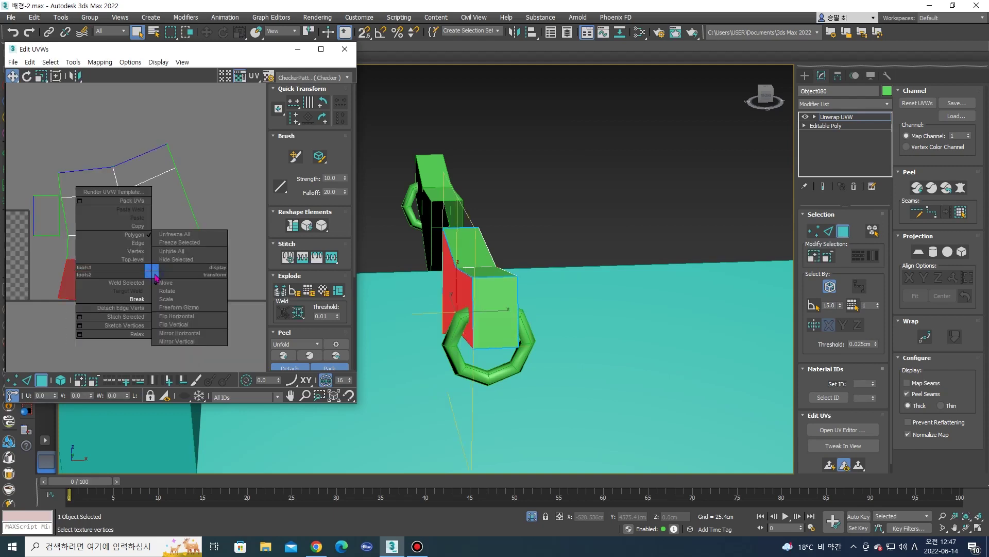
click(157, 295)
drag(156, 295, 162, 315)
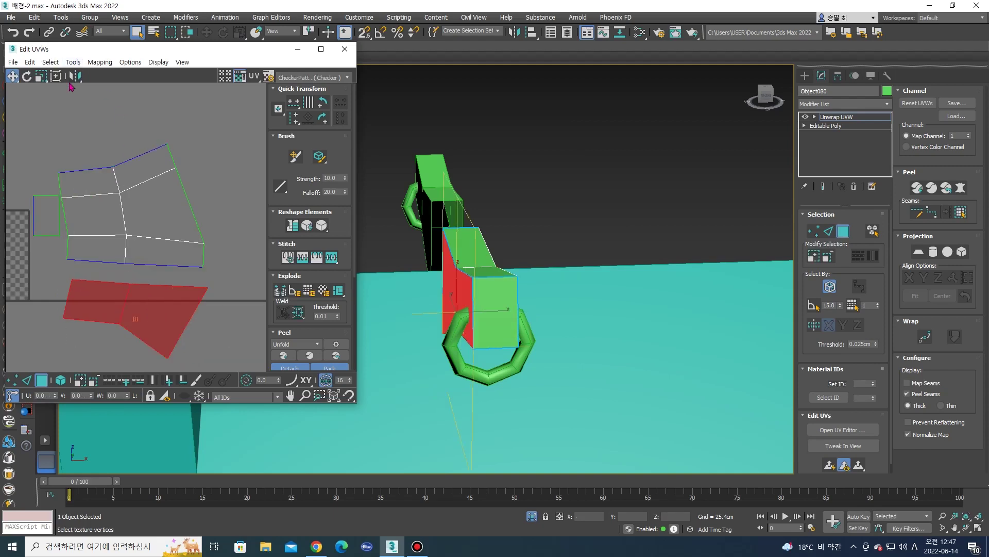
Mirror the separated faces vertically and rotate the lower island about 14 degrees.
drag(76, 75, 75, 90)
mouse_move(181, 326)
mouse_down()
mouse_move(198, 285)
mouse_move(176, 334)
mouse_up()
click(89, 304)
scroll(114, 290, down, 1)
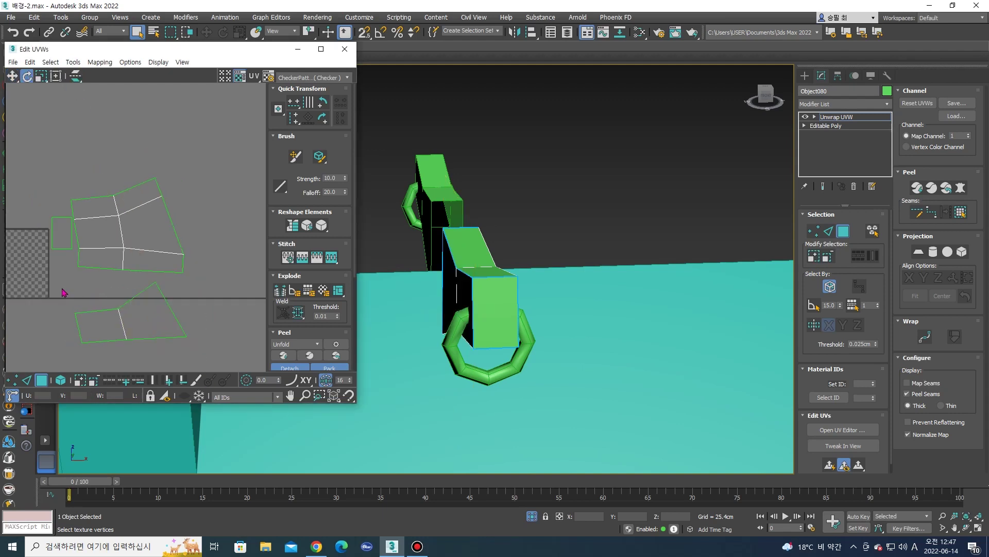
click(154, 309)
drag(158, 306, 166, 311)
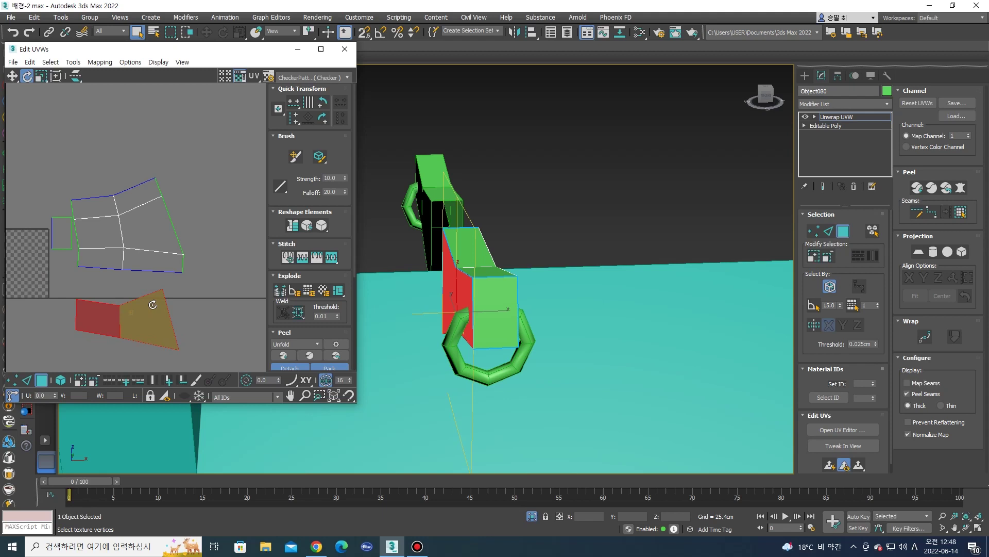
middle_drag(152, 304, 162, 310)
Pull the lower island's corner UV vertex upward, deselect, and orbit back to the roof brackets.
key(1)
click(87, 306)
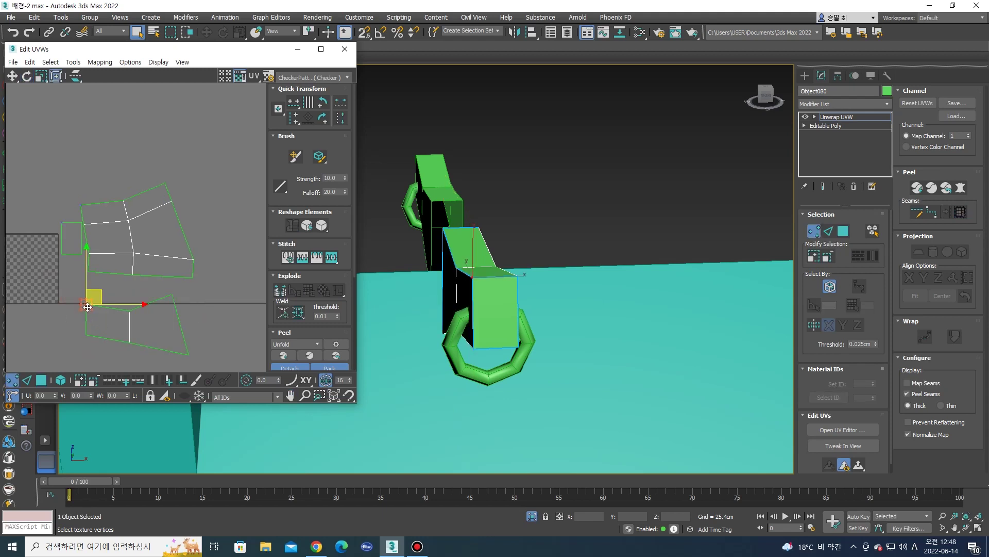
drag(86, 303, 85, 226)
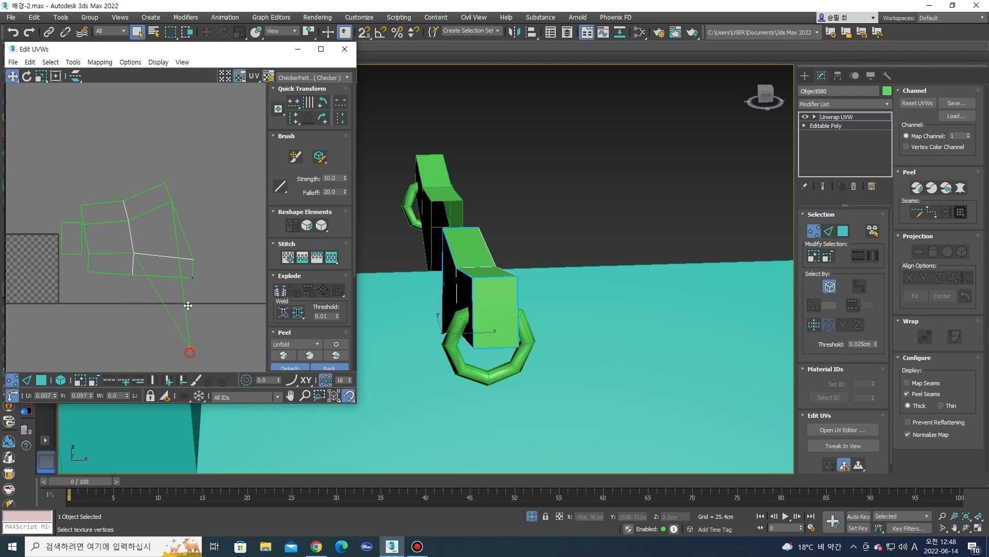
click(248, 175)
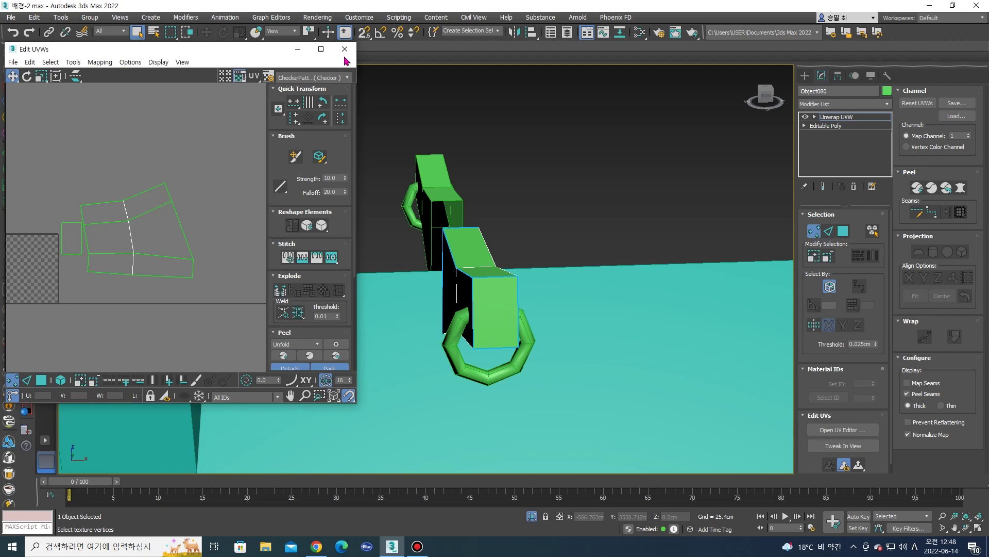
alt+middle_drag(420, 99, 907, 71)
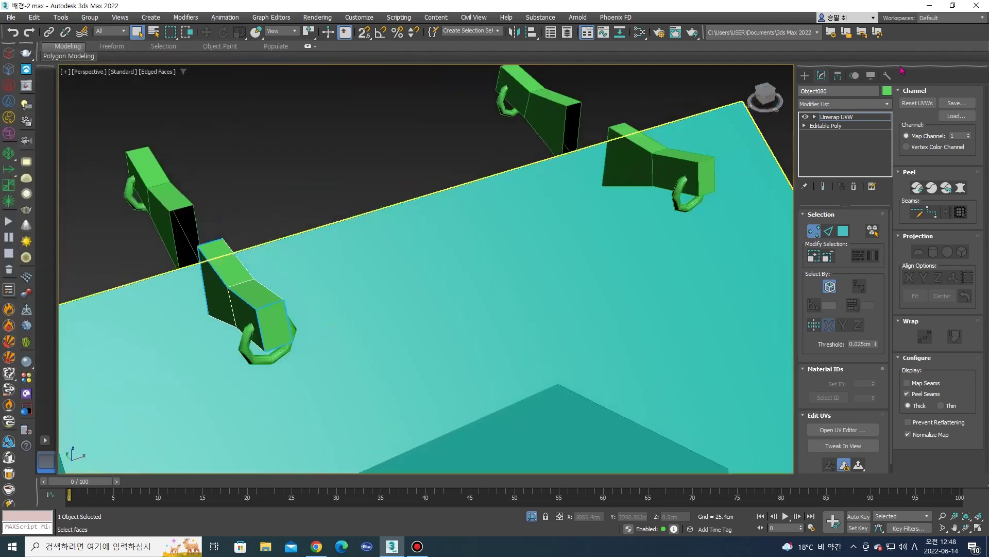
Select the right bracket handle, Object075, and show its Unwrap UVW settings.
click(663, 176)
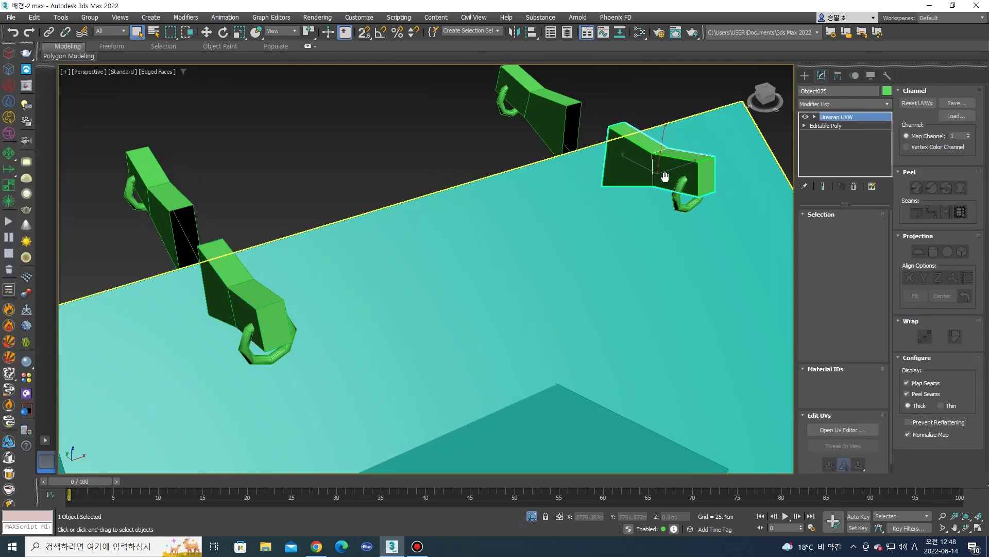
middle_drag(663, 175, 669, 219)
click(561, 149)
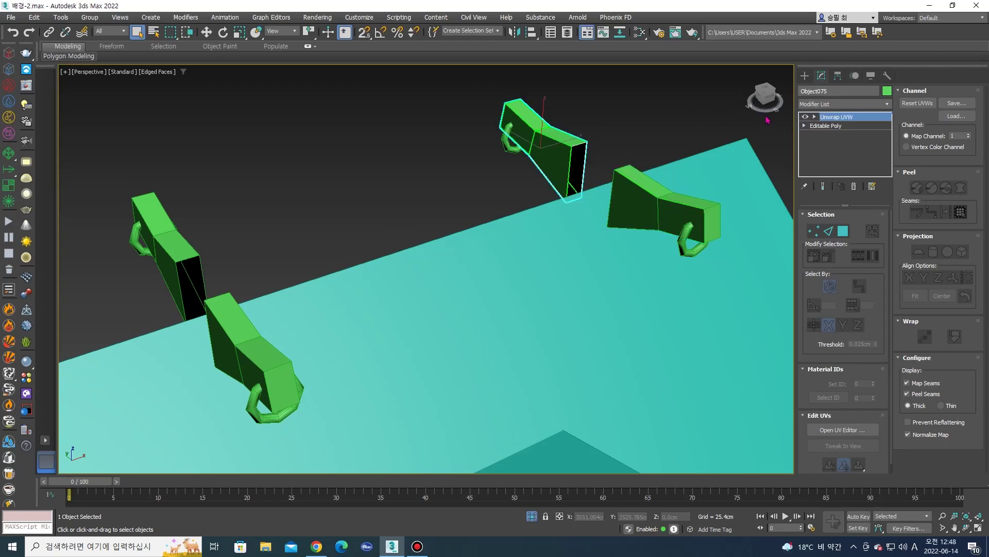
click(174, 264)
click(805, 75)
click(646, 200)
click(819, 76)
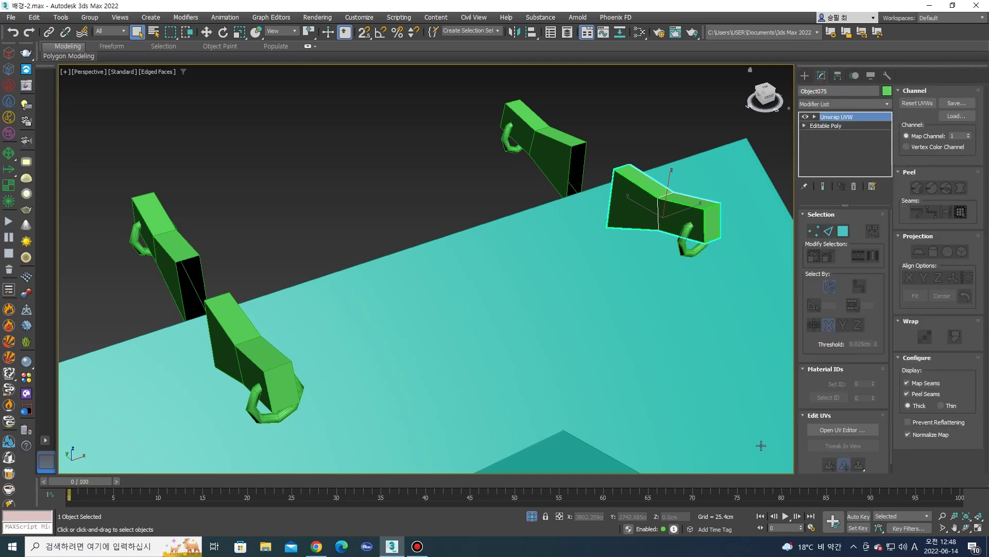
Check the right bracket's UV layout in the UV Editor, then bring up the lower-left handle's quad menu.
click(853, 432)
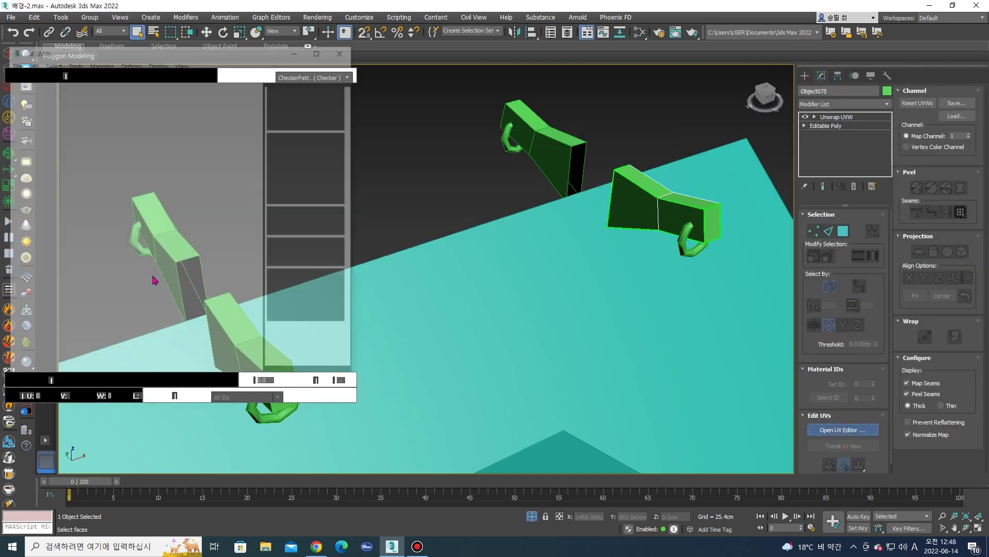
click(345, 50)
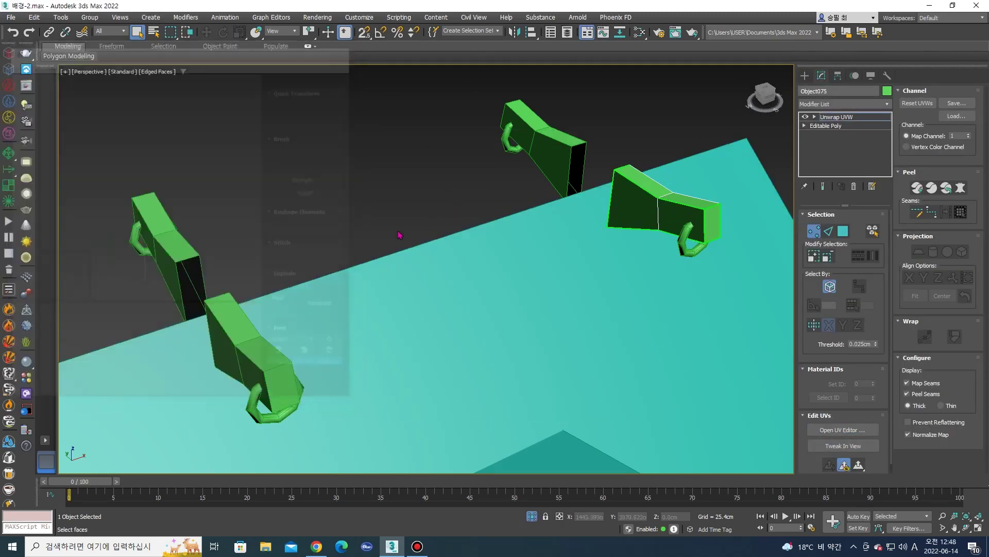
click(804, 76)
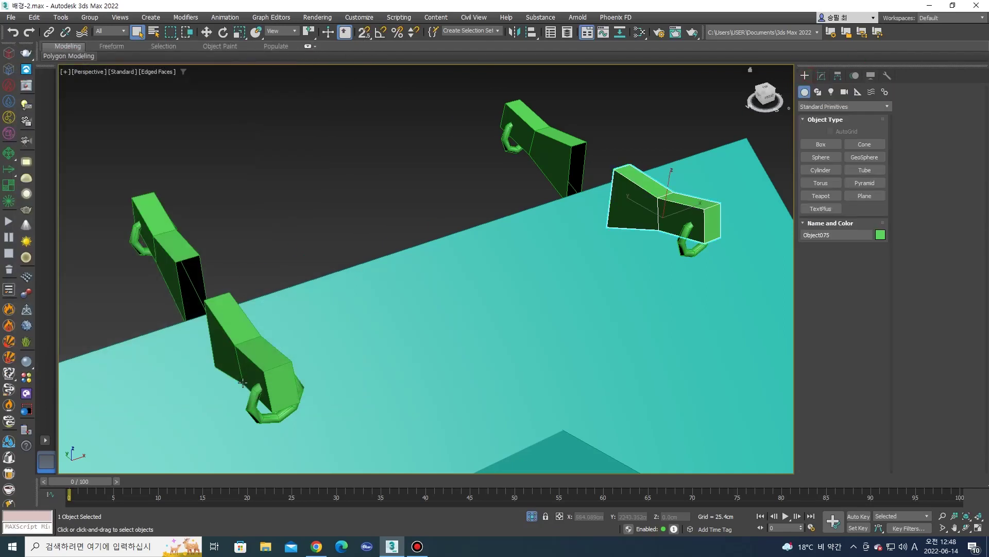
right_click(236, 341)
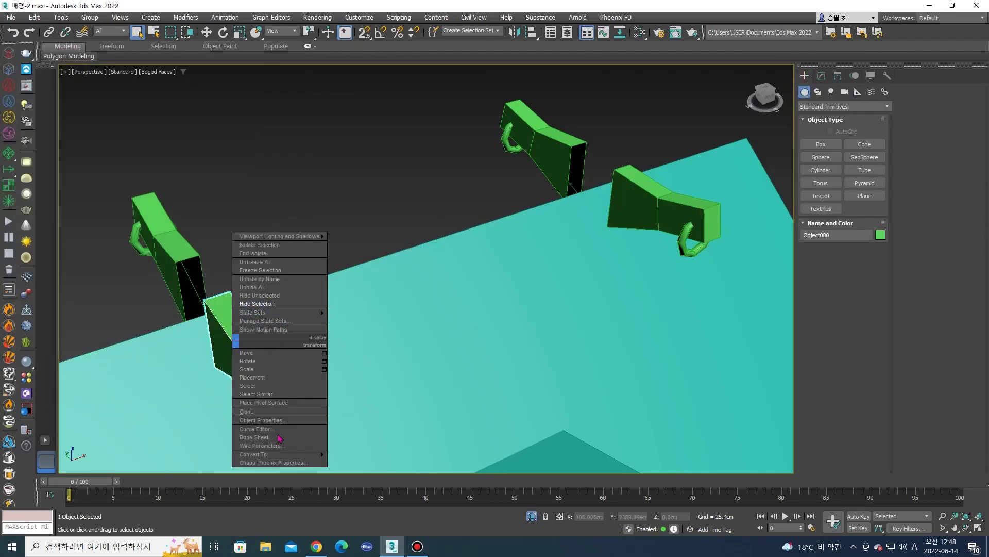
Convert the lower-left bracket to Editable Poly, attach the other brackets, and add Unwrap UVW.
mouse_move(256, 454)
click(368, 463)
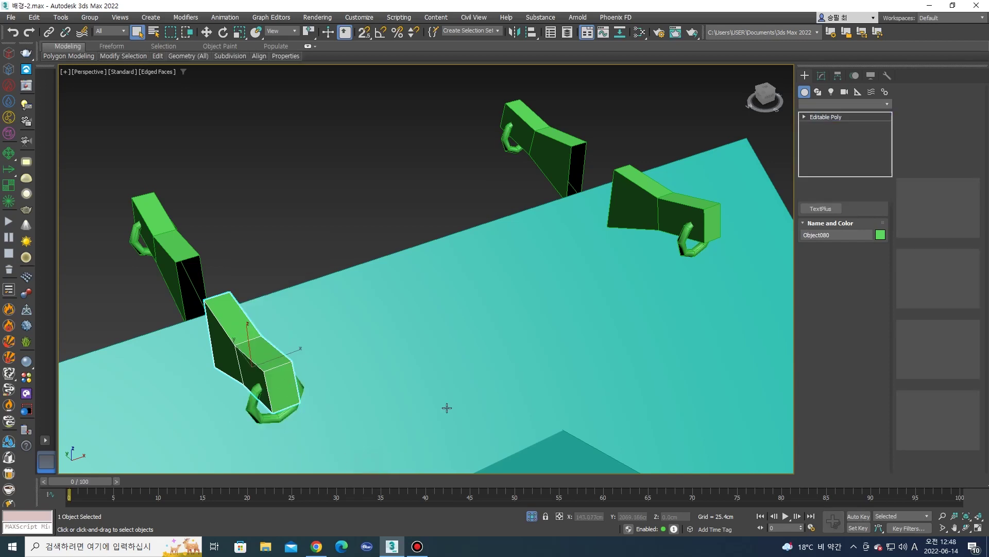
click(920, 169)
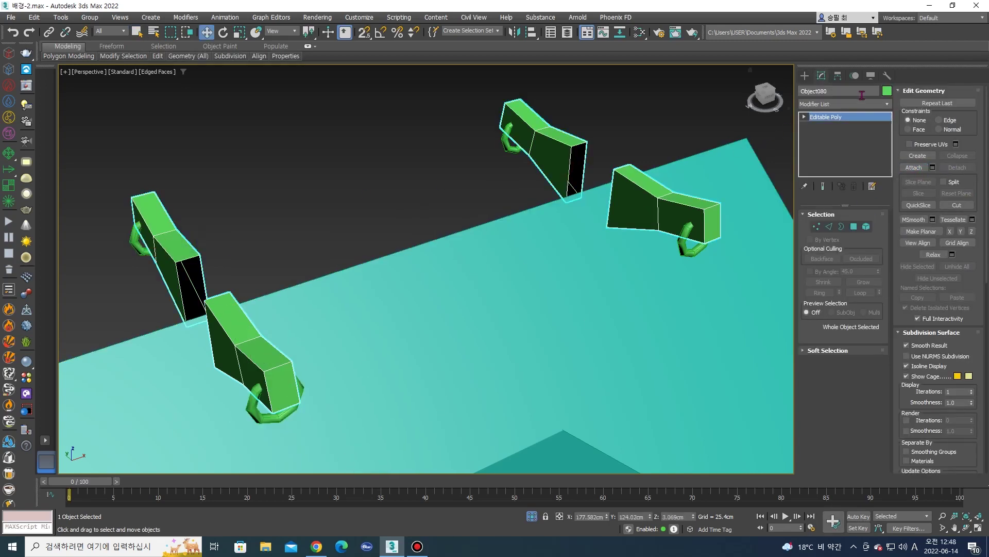
click(843, 103)
key(u)
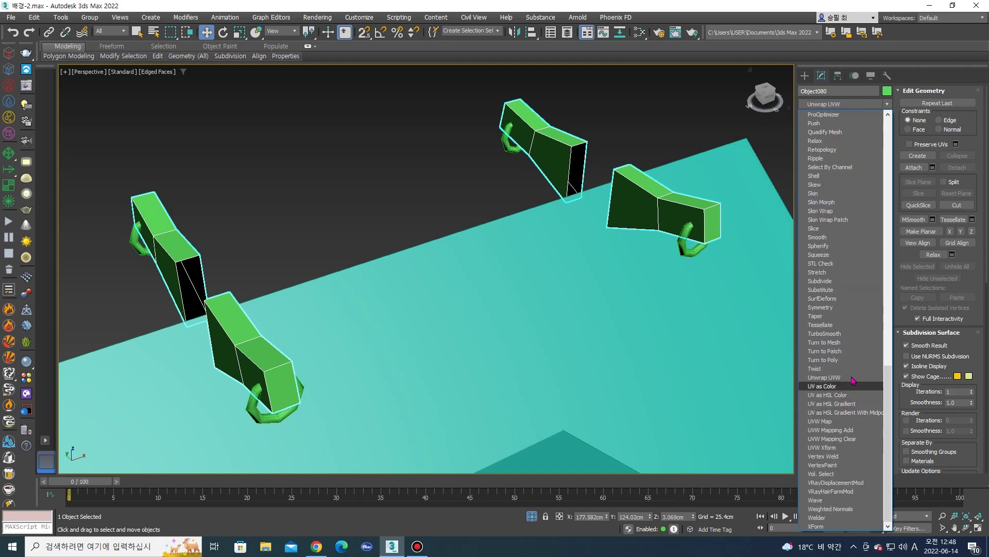
click(856, 376)
In the UV Editor, select all bracket UV faces and preview the UV checker texture.
click(845, 430)
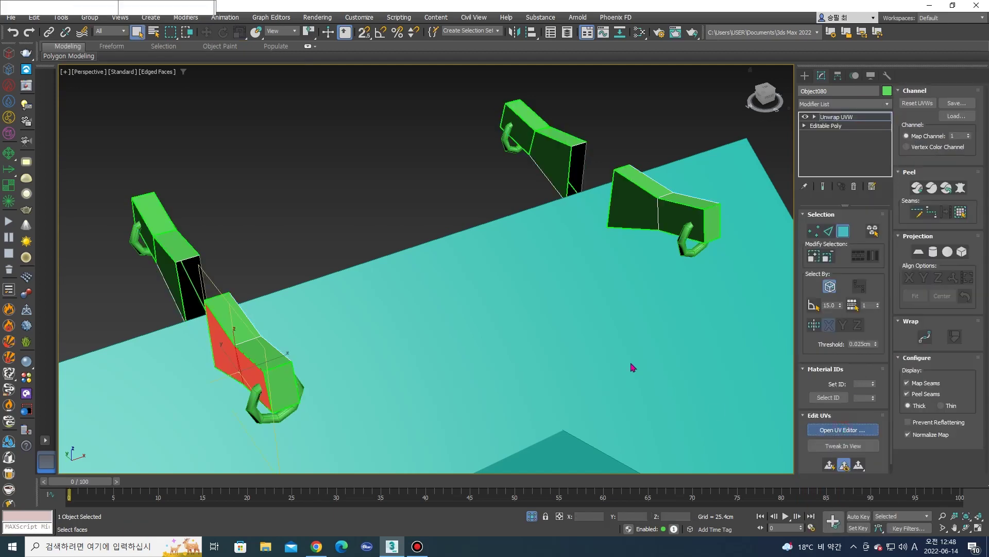
middle_drag(192, 270, 120, 299)
scroll(120, 299, up, 2)
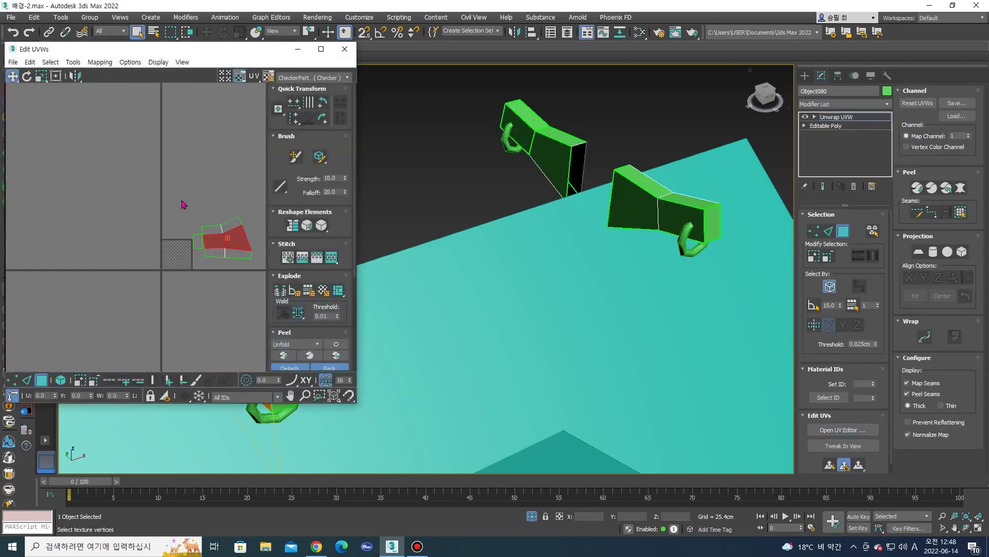
key(ctrl+a)
key(z)
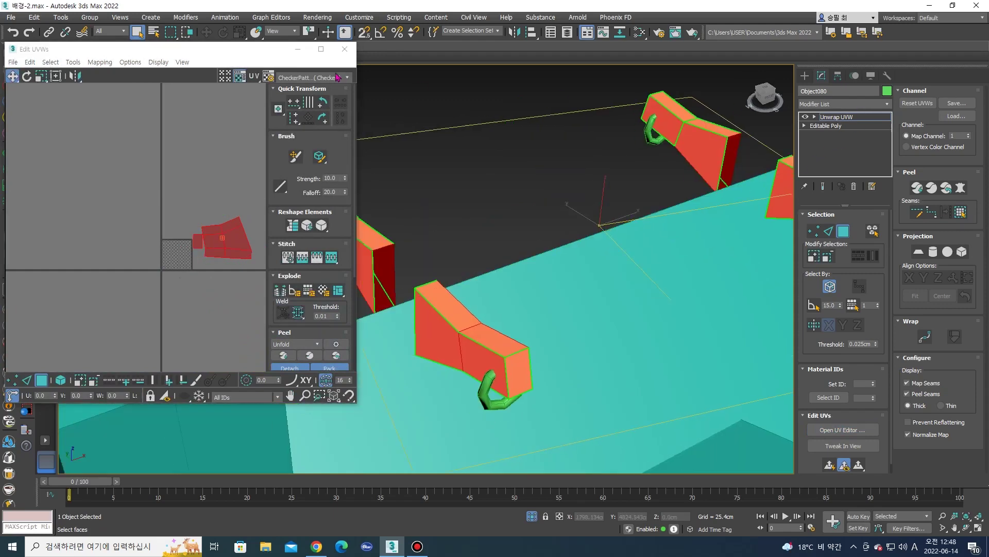
click(338, 77)
click(319, 87)
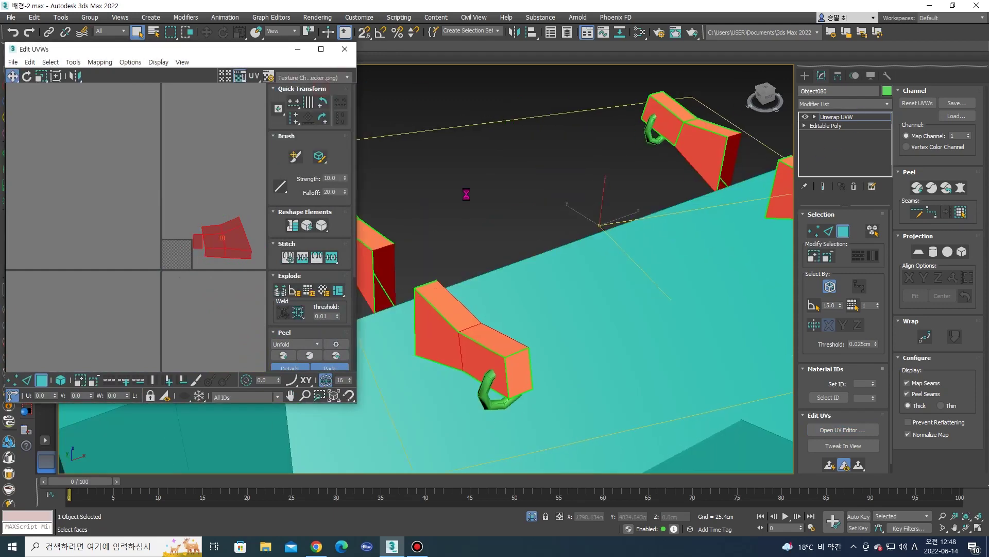
Inspect the checker pattern across the roof brackets, then close the UV Editor.
middle_drag(477, 249, 469, 265)
scroll(469, 266, down, 3)
alt+middle_drag(407, 237, 501, 235)
scroll(523, 246, up, 3)
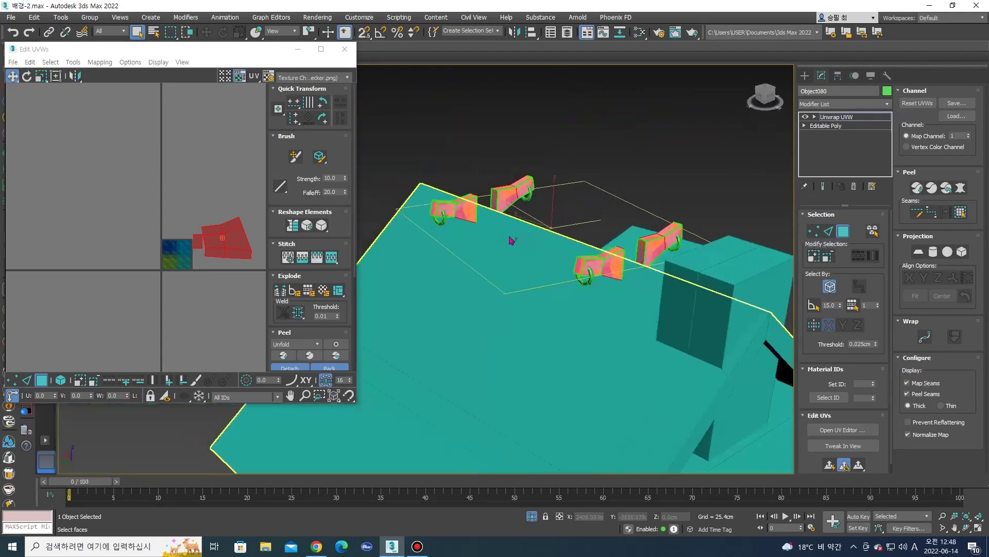
scroll(526, 185, up, 3)
scroll(531, 183, up, 2)
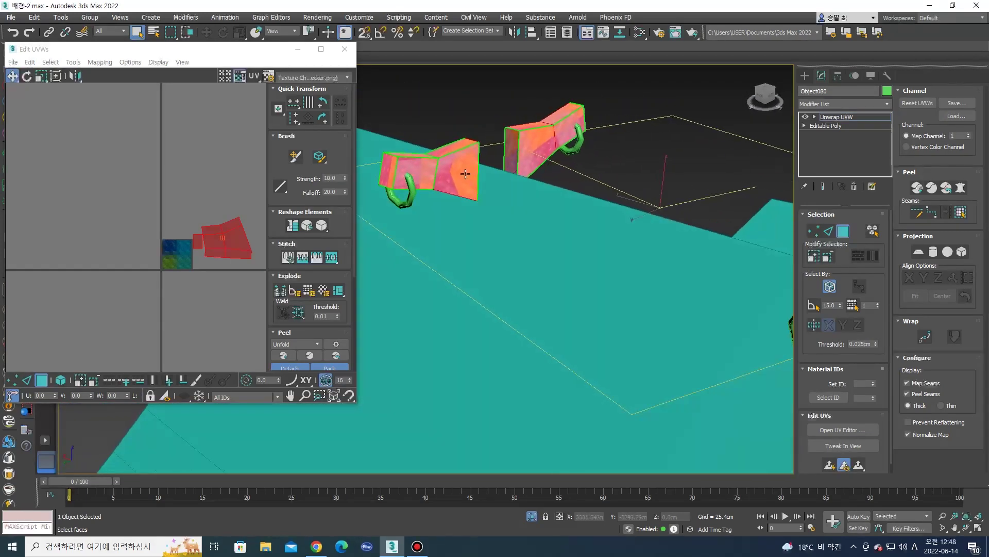
click(345, 49)
right_click(456, 149)
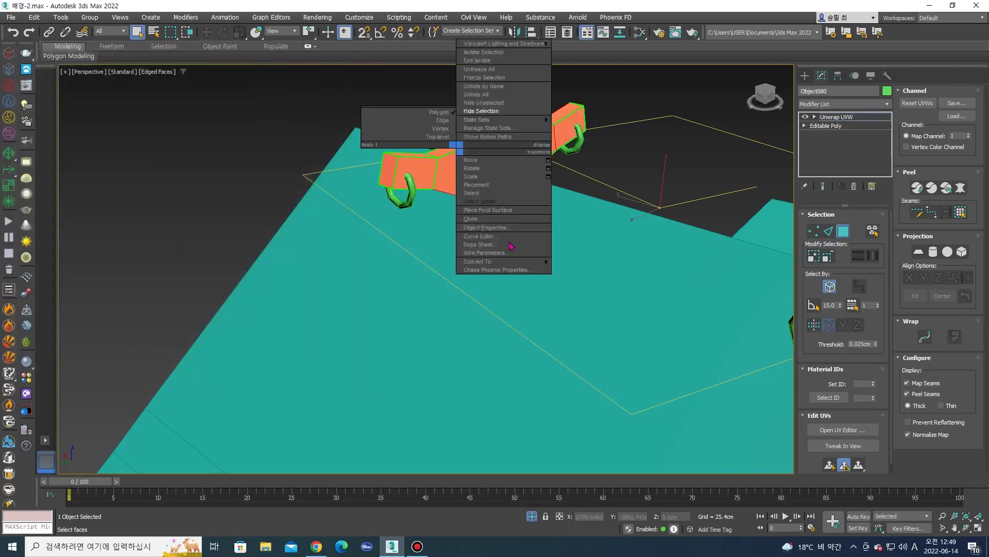
Collapse the brackets to Editable Poly and delete the two handle elements on one side.
click(588, 269)
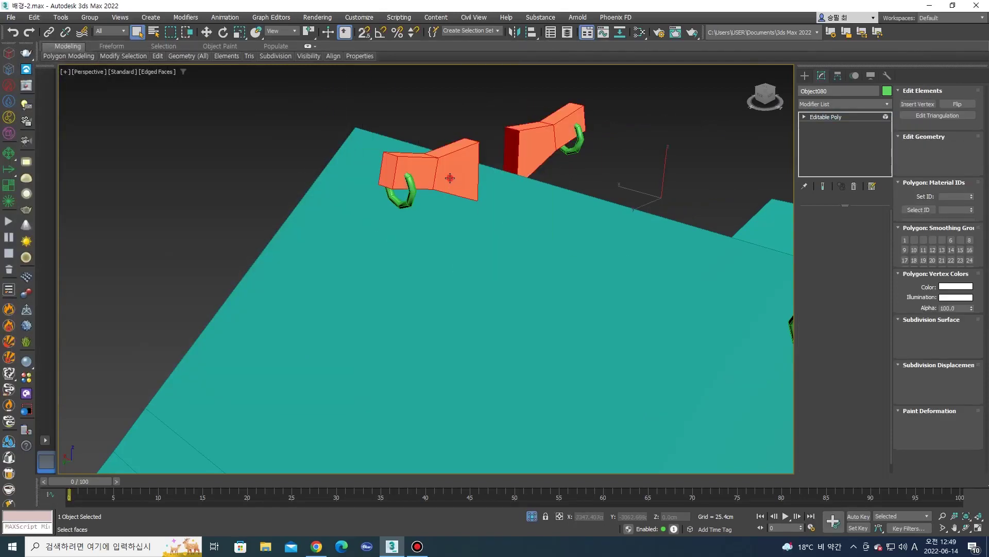
scroll(405, 186, down, 3)
scroll(444, 218, down, 2)
ctrl+click(443, 216)
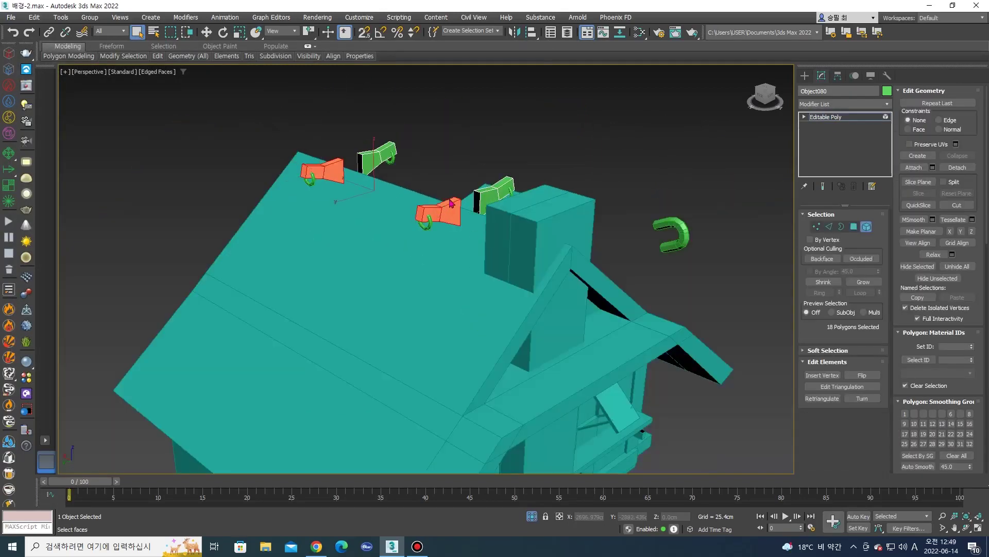
key(Delete)
scroll(420, 227, up, 3)
Select the Object081 hook ring and add an Unwrap UVW modifier to it.
click(805, 75)
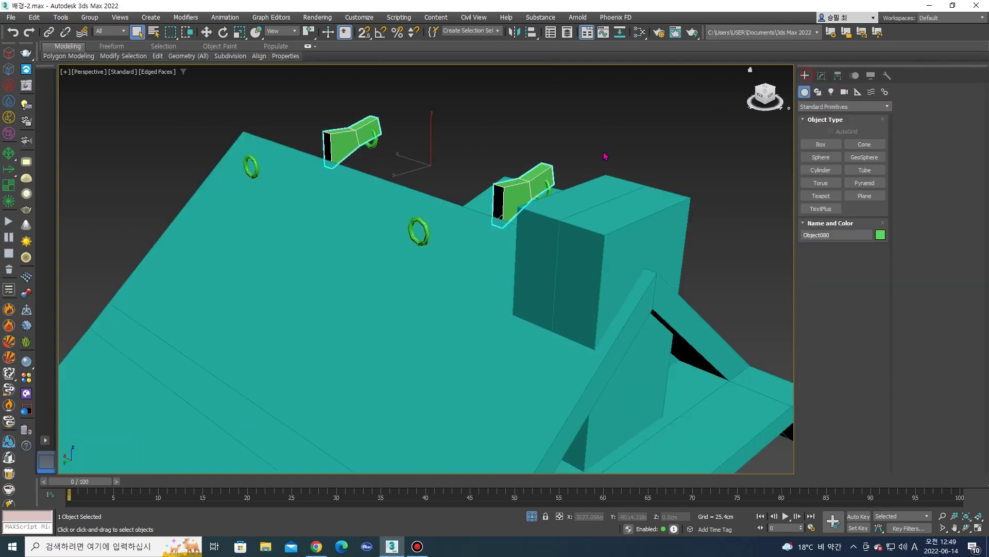
click(419, 231)
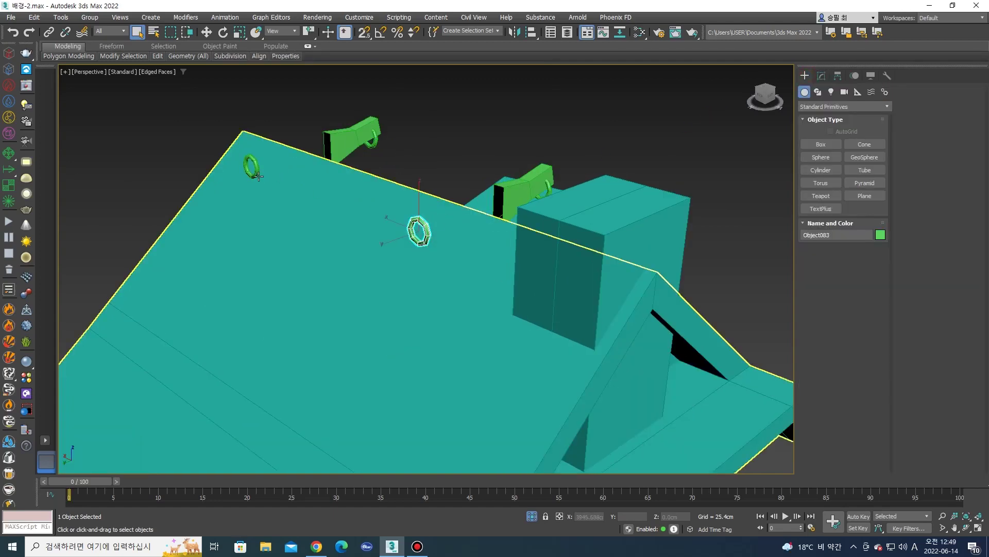
key(ctrl+d)
mouse_move(289, 181)
alt+middle_down()
mouse_move(452, 182)
mouse_move(279, 188)
alt+middle_up()
click(467, 195)
scroll(287, 194, up, 4)
click(287, 194)
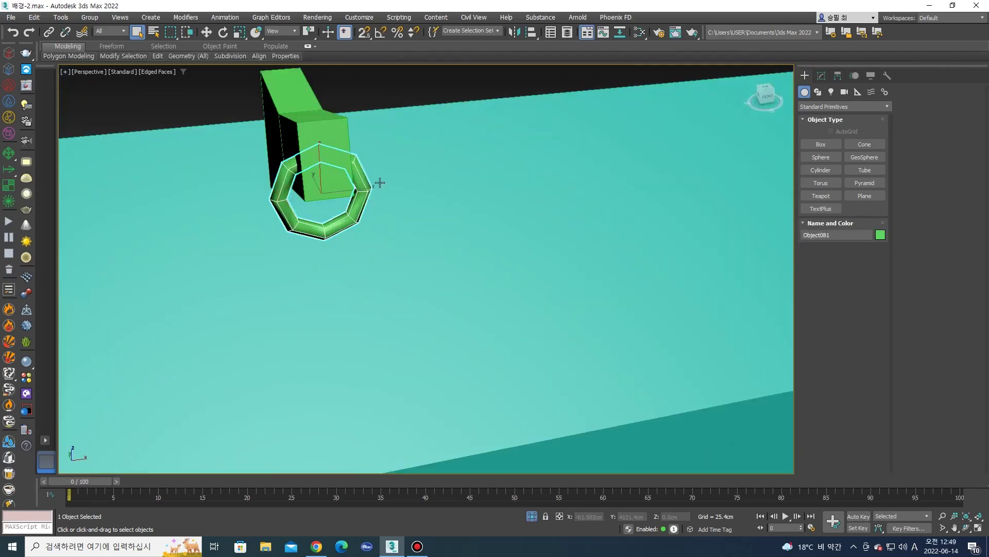
click(821, 75)
click(860, 104)
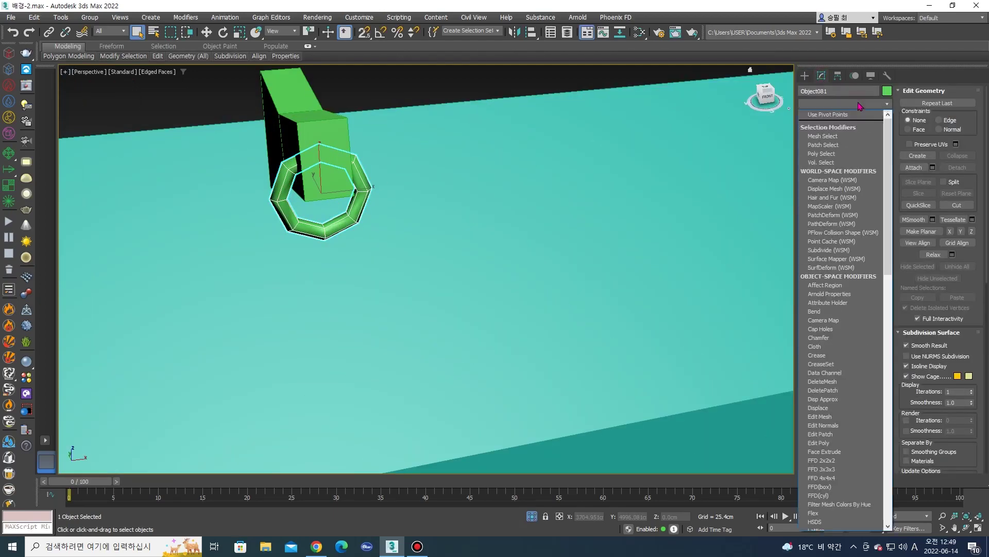
key(u)
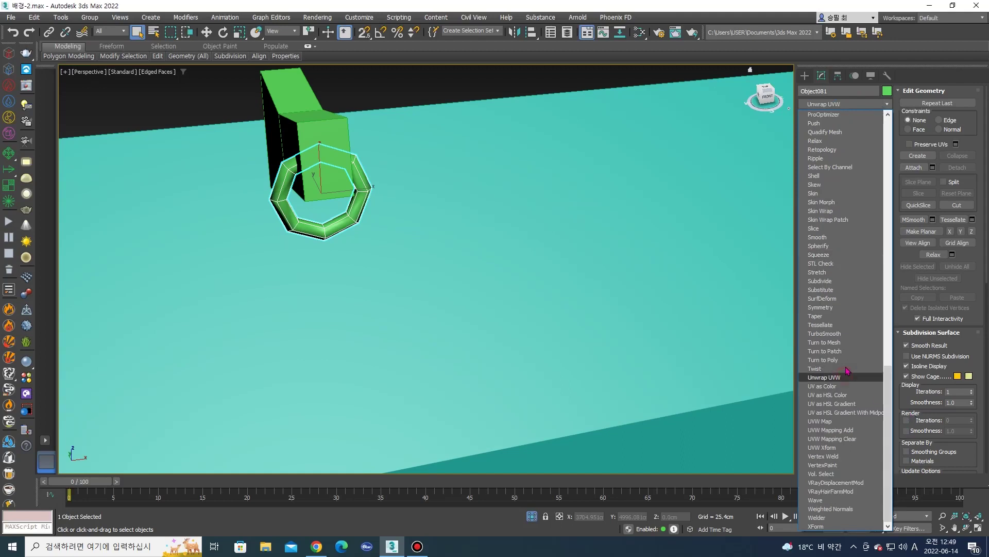
key(Return)
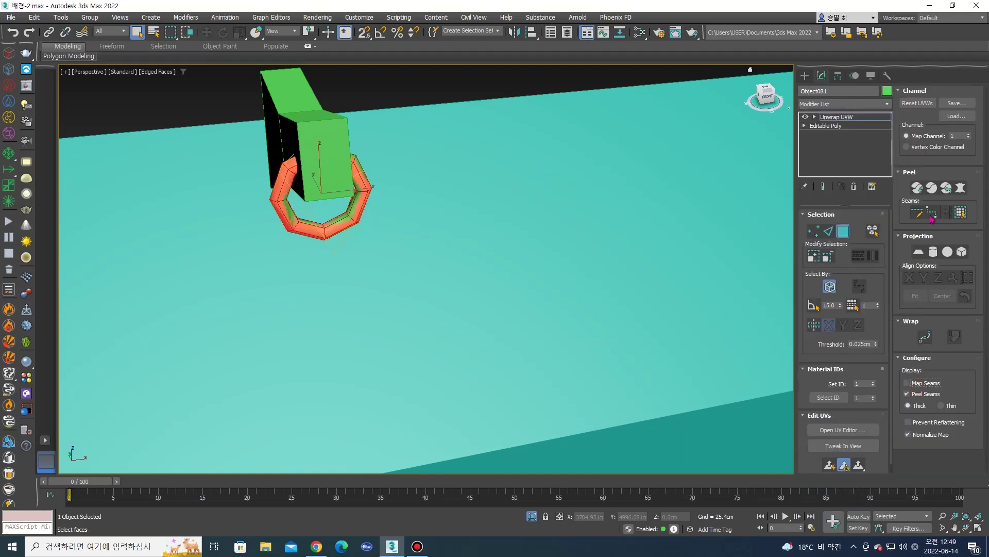
Start Point-to-Point Seams on the hook ring, orbiting around it to reach its edges.
click(932, 213)
alt+middle_drag(415, 199, 266, 202)
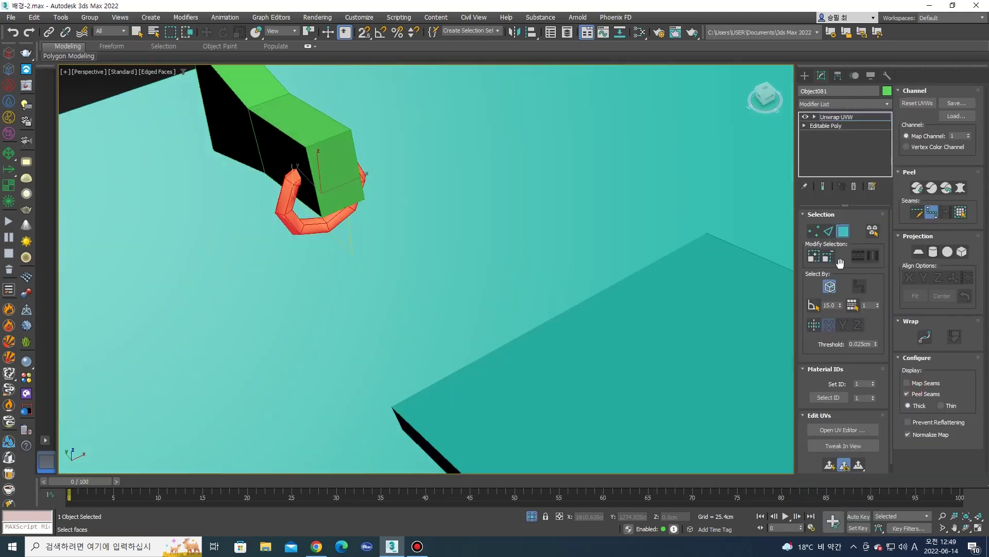
click(843, 231)
key(z)
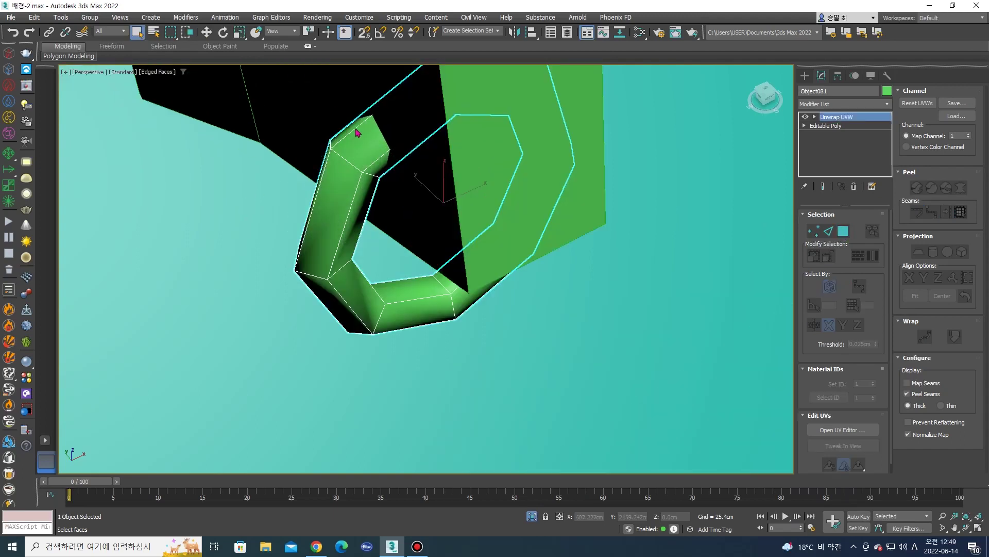
click(929, 211)
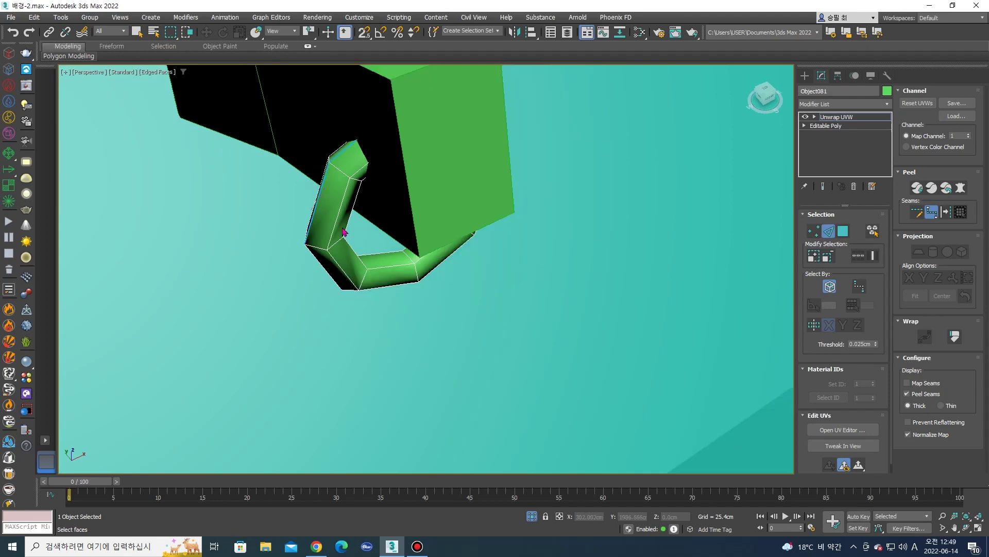
alt+middle_drag(320, 178, 339, 236)
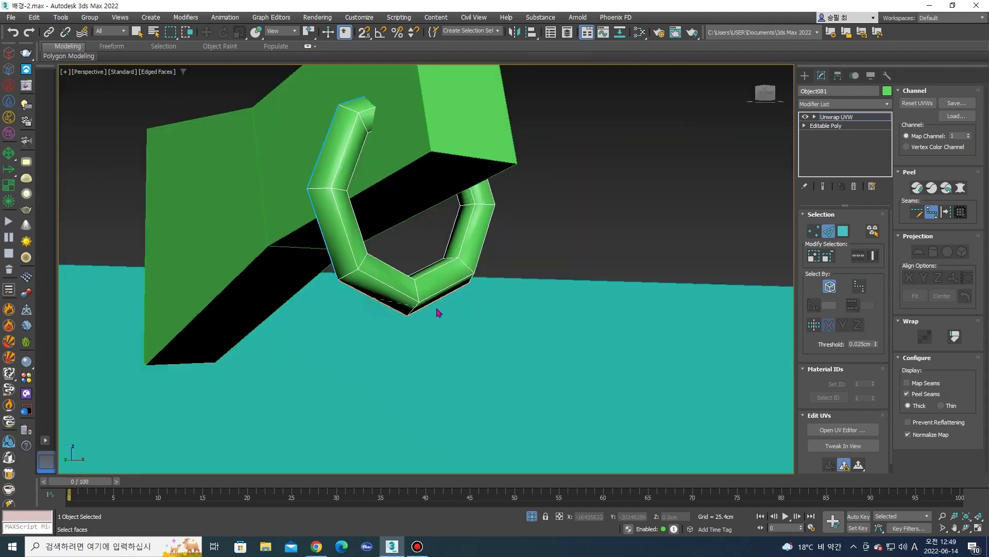
alt+middle_drag(485, 275, 515, 238)
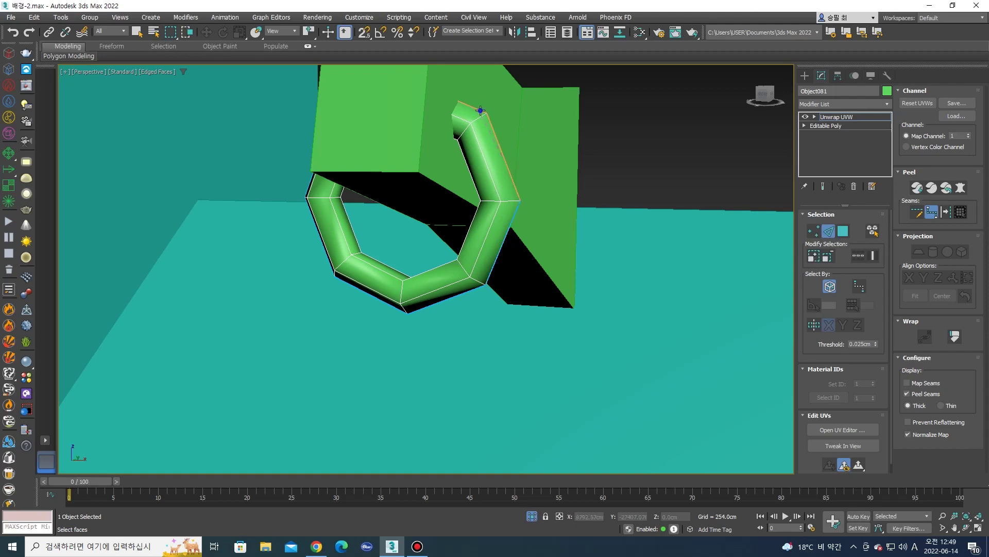
key(3)
click(462, 153)
alt+middle_drag(494, 180, 644, 232)
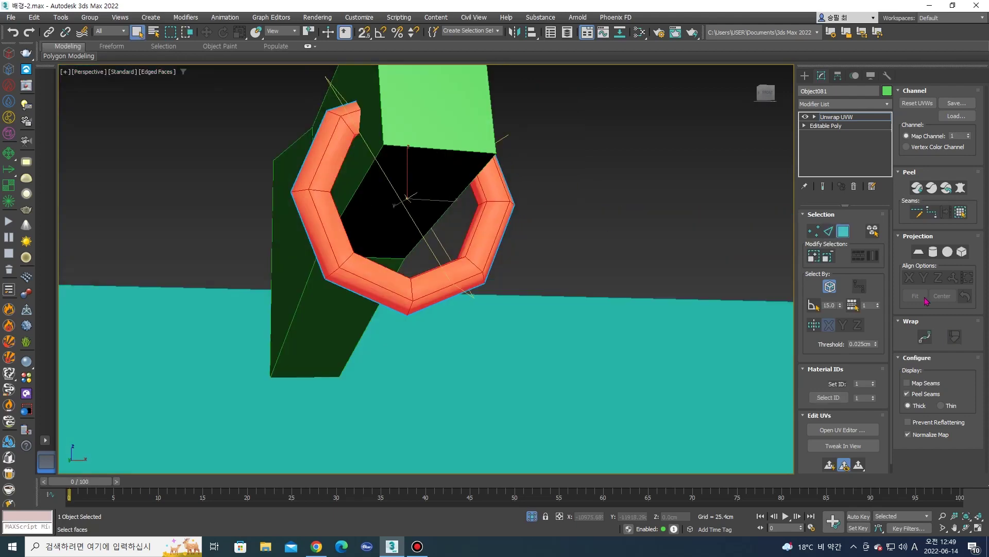
click(927, 215)
mouse_move(464, 216)
alt+middle_down()
mouse_move(441, 131)
mouse_move(488, 187)
mouse_move(472, 218)
alt+middle_up()
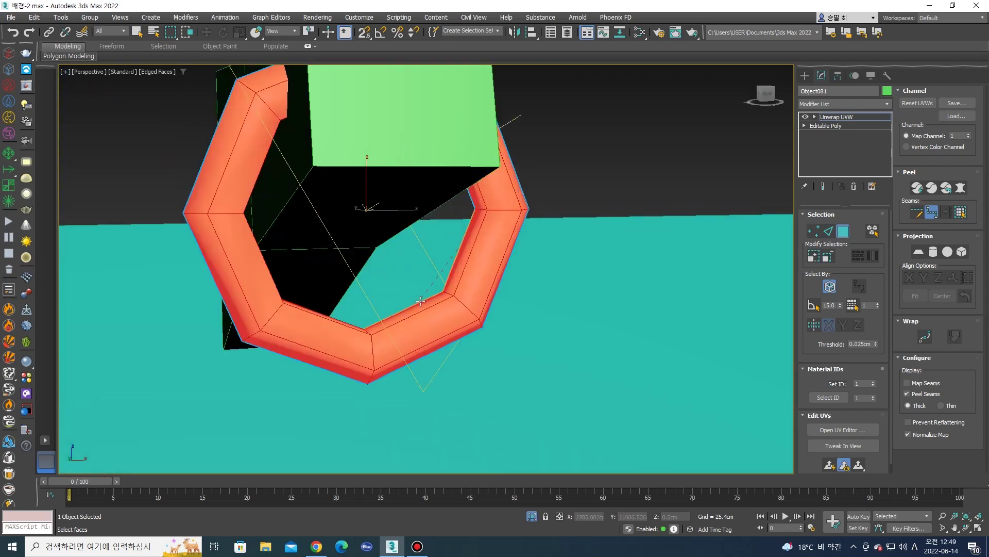
mouse_move(253, 190)
alt+middle_down()
mouse_move(239, 173)
mouse_move(209, 167)
mouse_move(246, 141)
mouse_move(231, 210)
mouse_move(278, 187)
mouse_move(320, 206)
alt+middle_up()
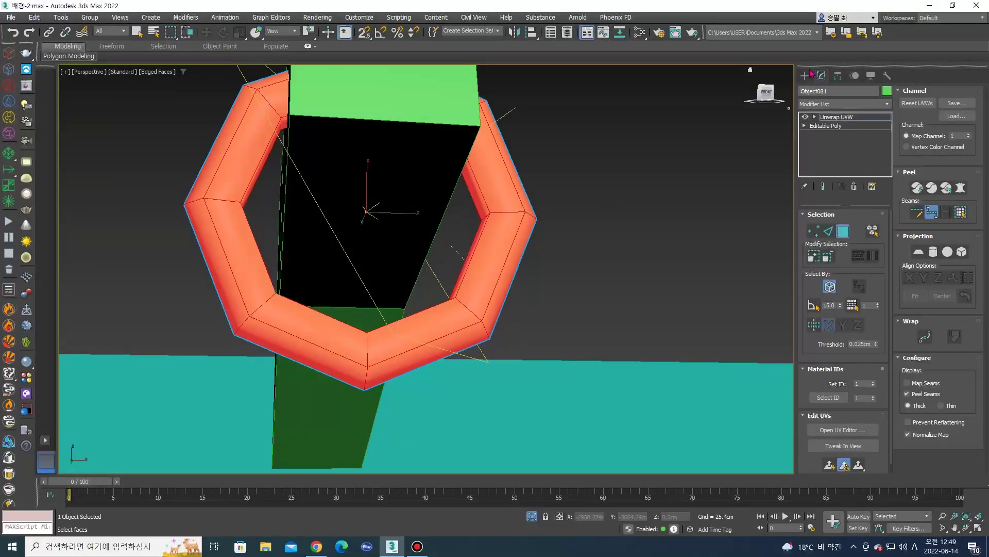
click(806, 75)
mouse_move(464, 216)
alt+middle_down()
mouse_move(497, 203)
mouse_move(629, 203)
alt+middle_up()
Isolate the ring with Alt+Q and draw edge seams around its inner and outer edges.
key(alt+q)
click(821, 76)
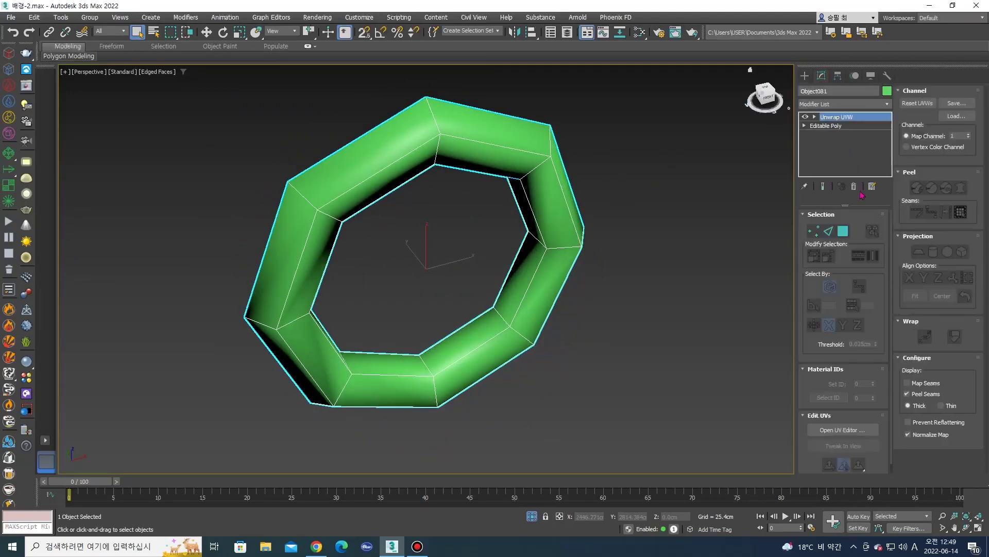
key(2)
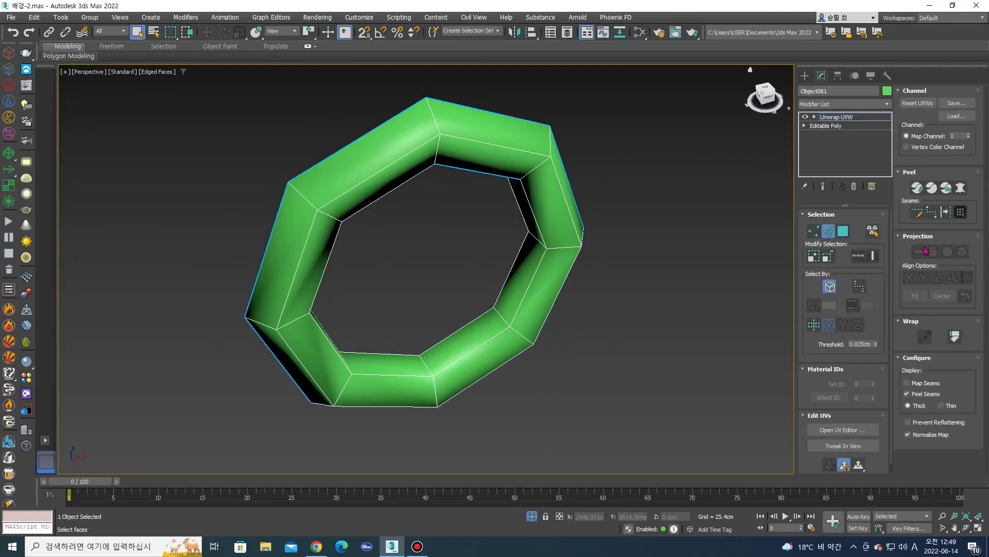
click(933, 215)
alt+middle_drag(515, 309, 368, 329)
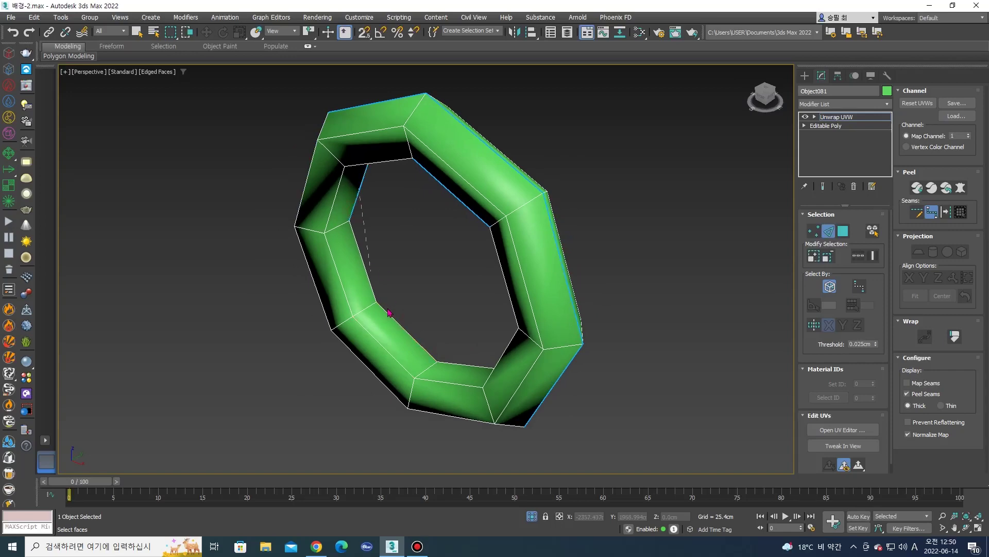
mouse_move(391, 317)
alt+middle_down()
mouse_move(515, 296)
mouse_move(481, 272)
alt+middle_up()
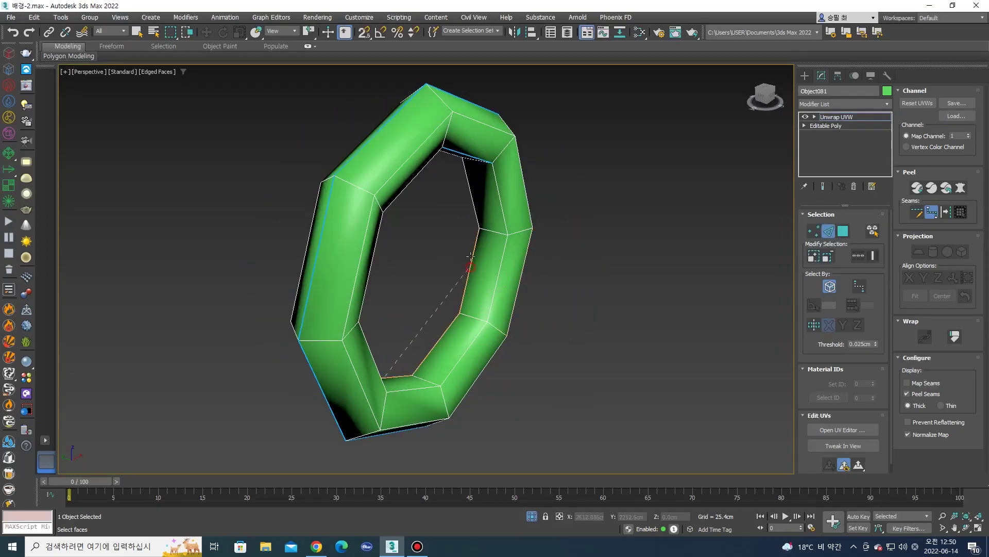
alt+middle_drag(468, 179, 447, 193)
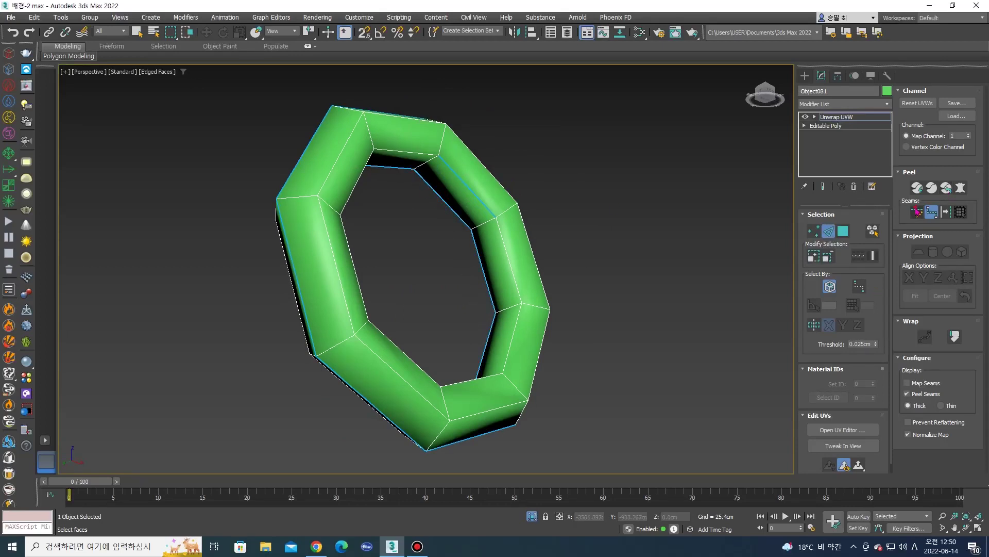
scroll(486, 204, down, 3)
alt+middle_drag(524, 223, 503, 195)
key(3)
key(ctrl+a)
click(536, 204)
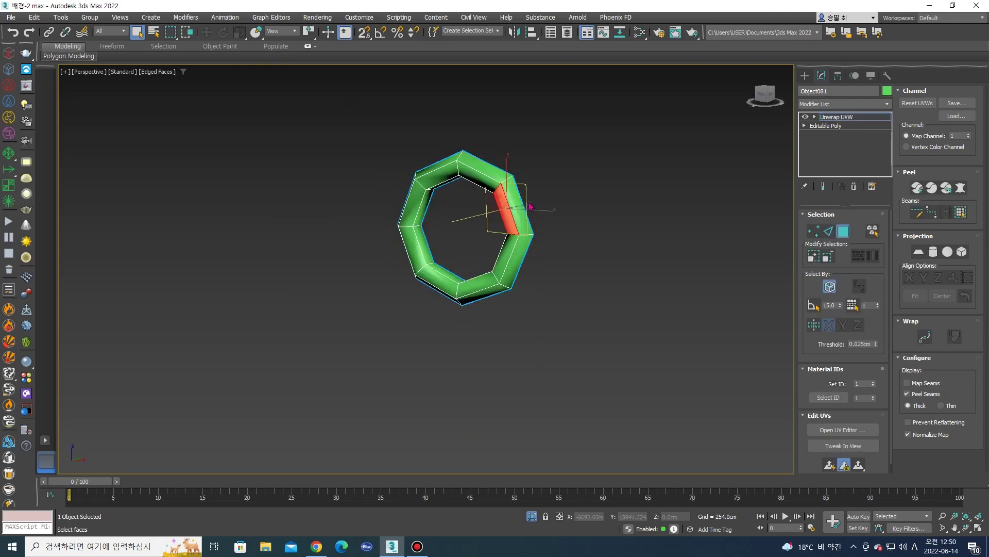
Pelt-map the ring's selected faces with Start Pelt, Start Relax and Commit.
click(961, 187)
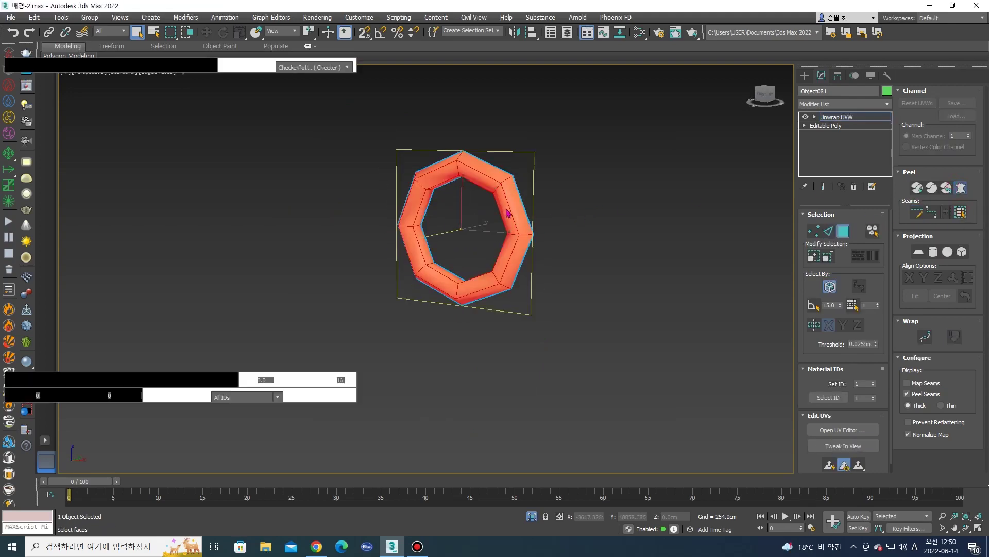
click(469, 165)
click(458, 217)
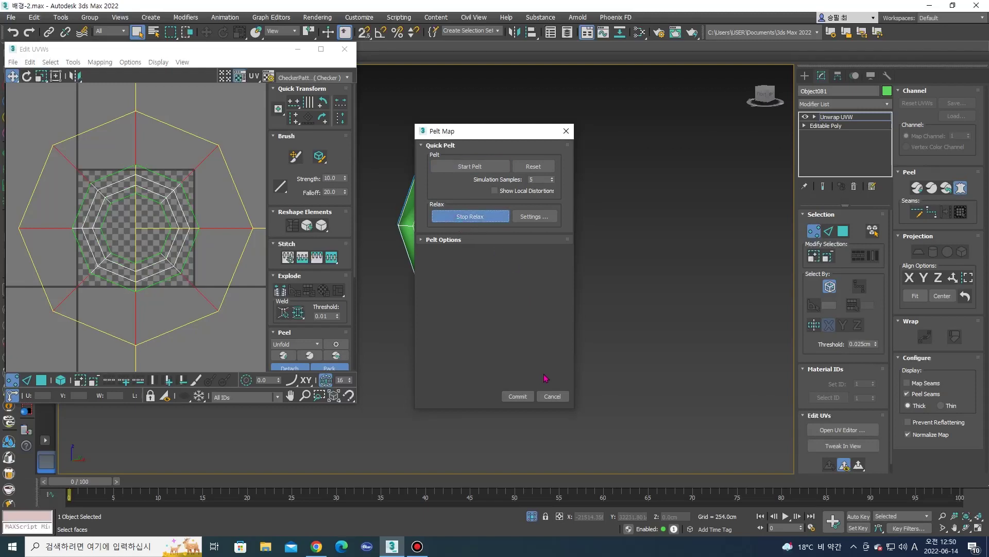
click(517, 396)
click(117, 301)
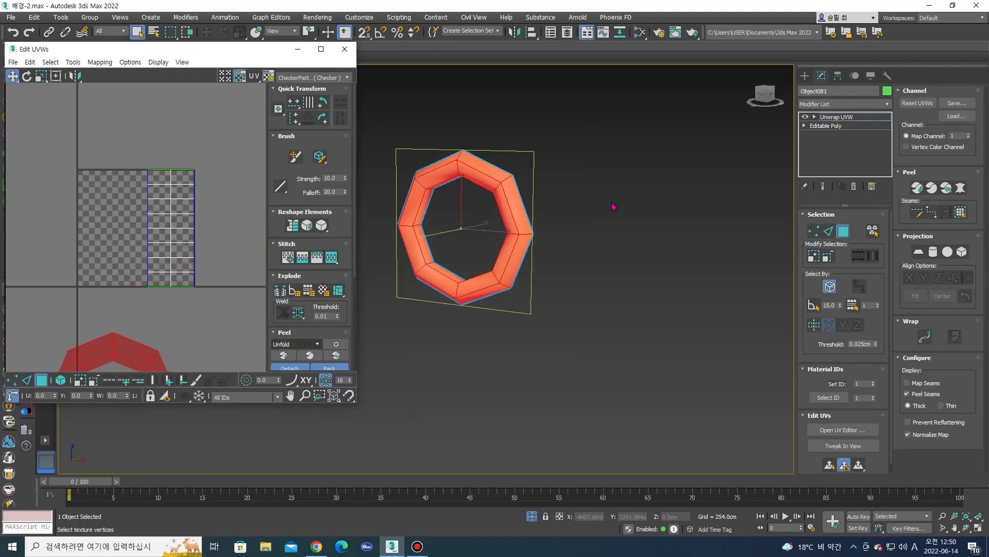
click(508, 232)
alt+middle_drag(613, 206, 748, 201)
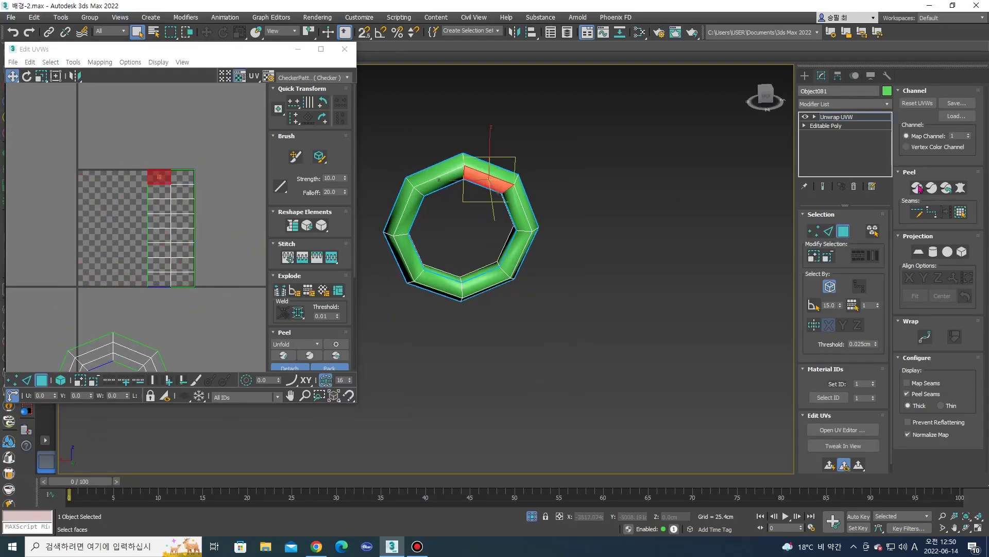
Grow the selection to the whole ring, pelt-relax it into an octagon, and move the island aside.
click(961, 213)
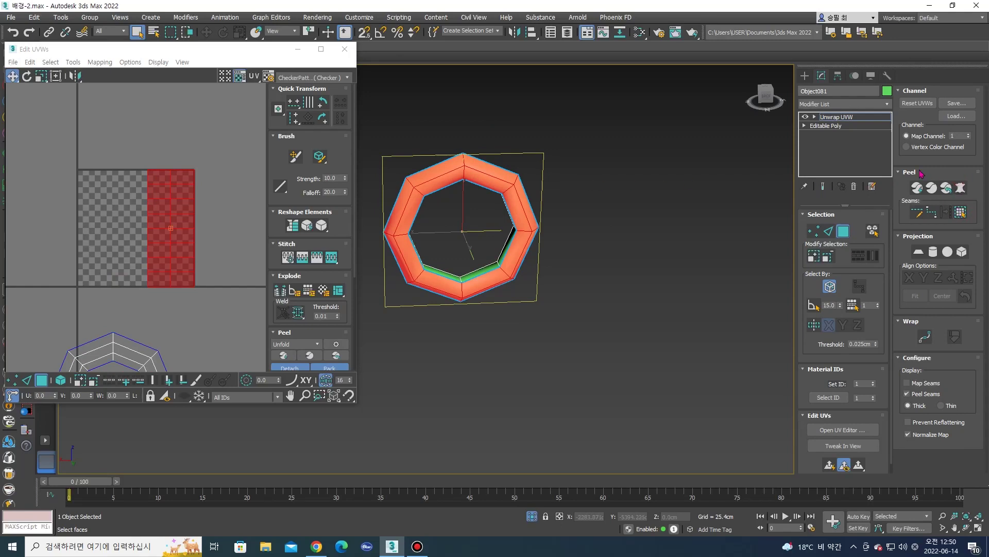
click(960, 189)
click(461, 167)
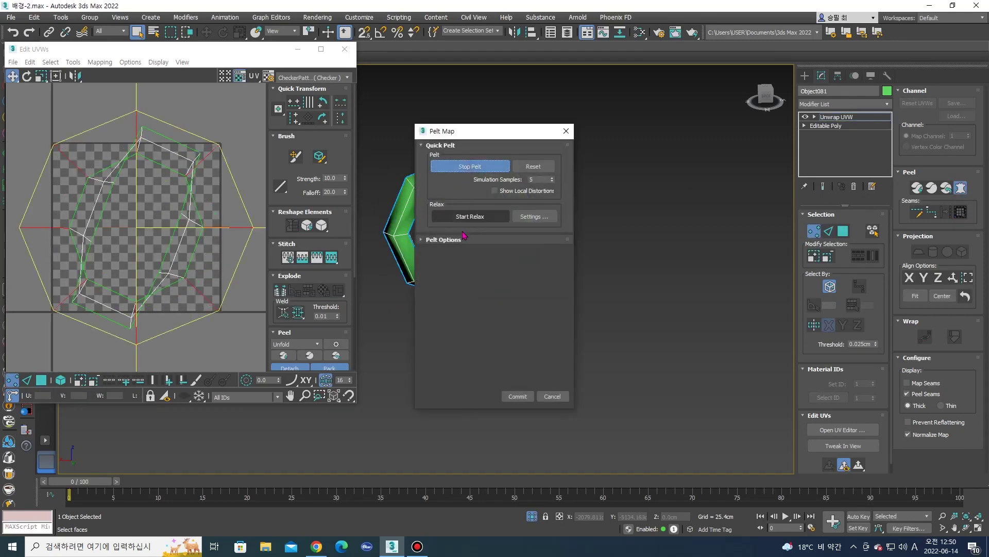
click(475, 215)
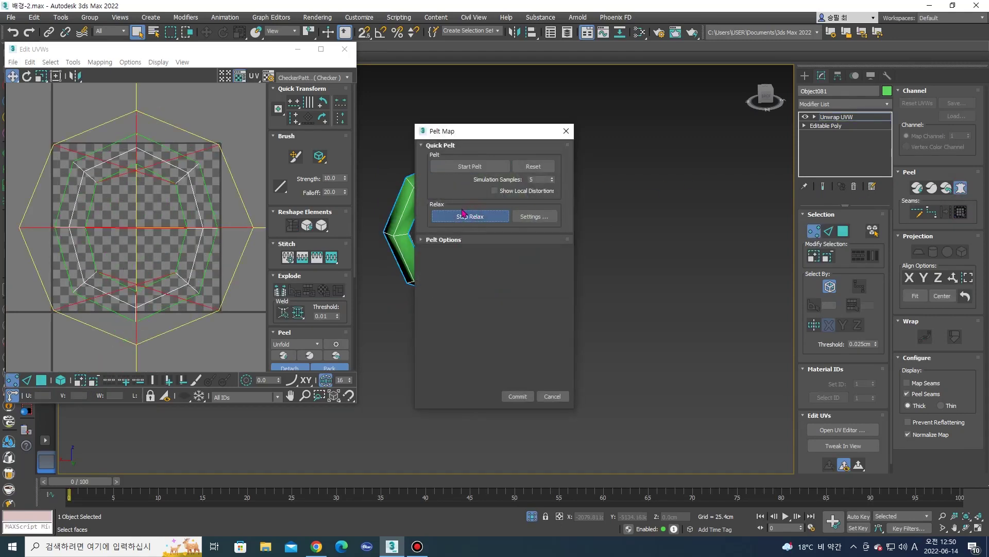
click(517, 397)
mouse_move(154, 302)
mouse_down()
mouse_move(209, 363)
mouse_move(242, 369)
mouse_up()
scroll(182, 202, down, 2)
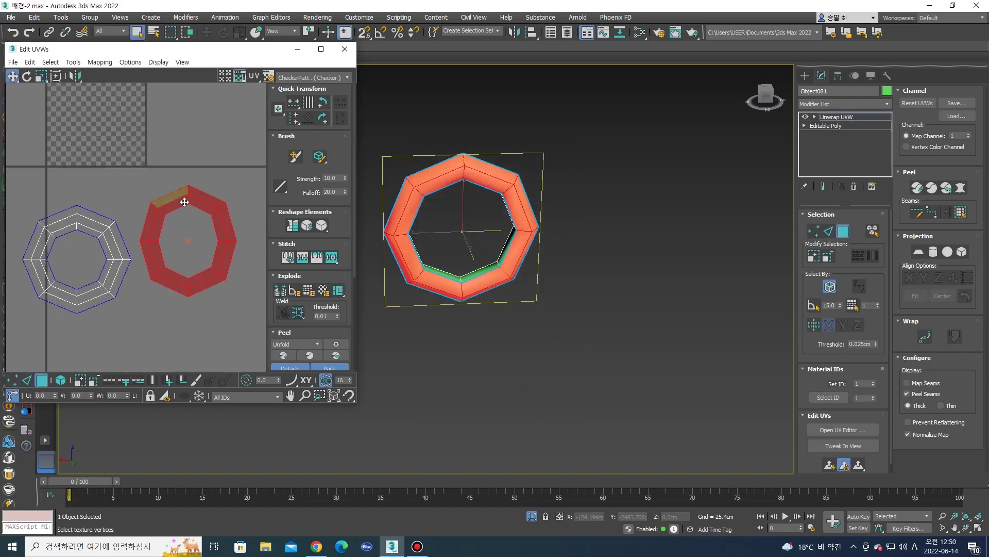
click(189, 184)
click(345, 53)
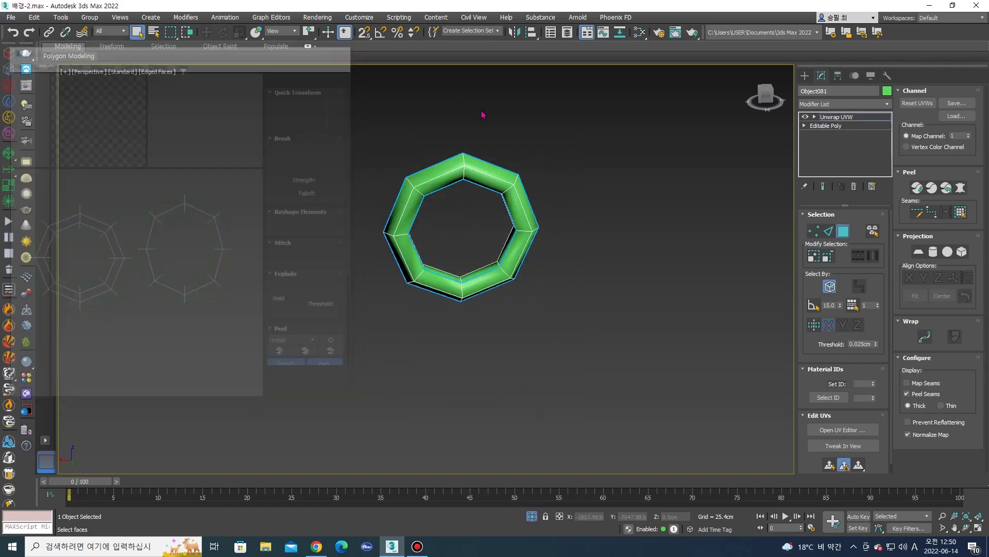
Unhide all hidden geometry so the whole house and roof brackets are visible again.
right_click(608, 119)
click(647, 72)
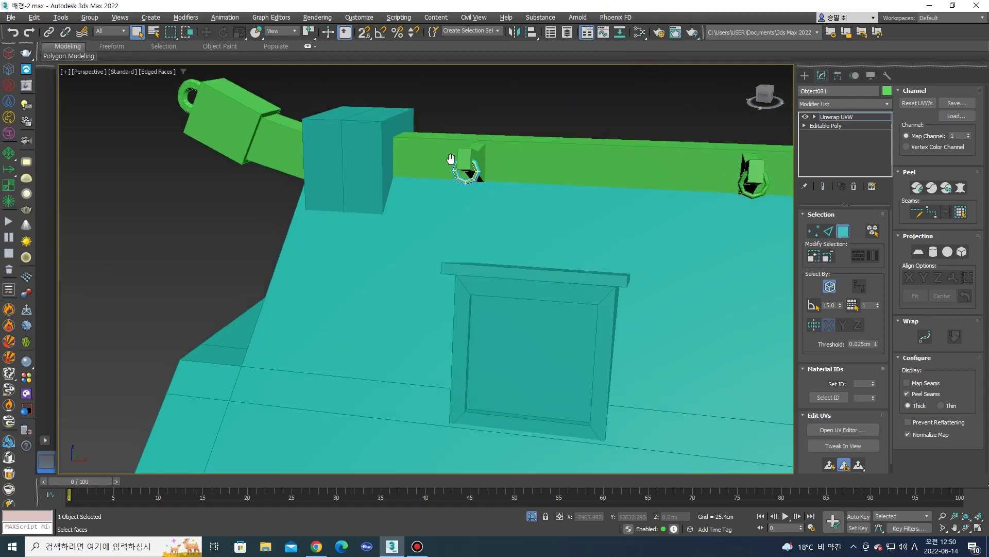
scroll(531, 188, down, 3)
alt+middle_drag(531, 188, 397, 201)
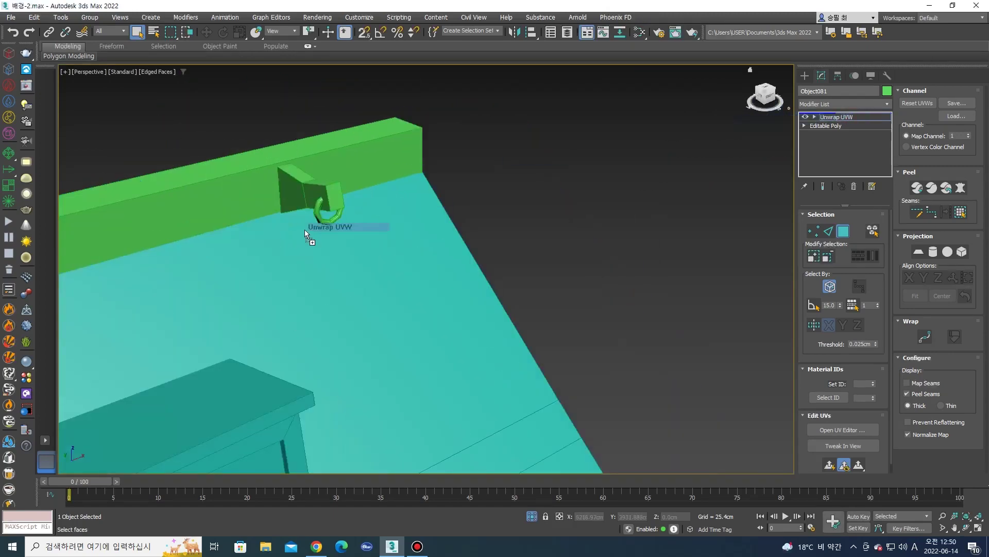
click(320, 221)
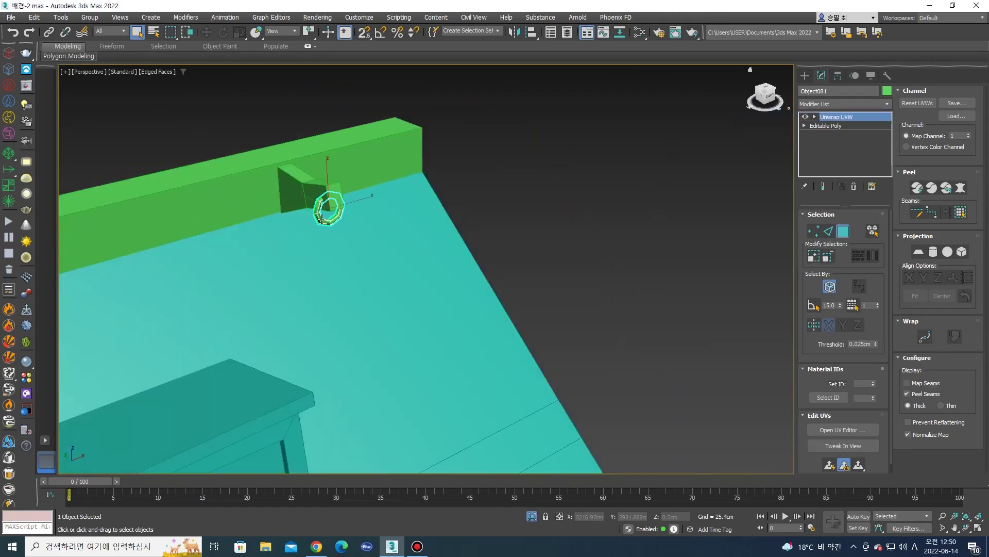
alt+middle_drag(321, 221, 289, 227)
scroll(187, 229, down, 3)
Convert the left bracket to Editable Poly and attach the hook rings and brackets to it.
click(187, 229)
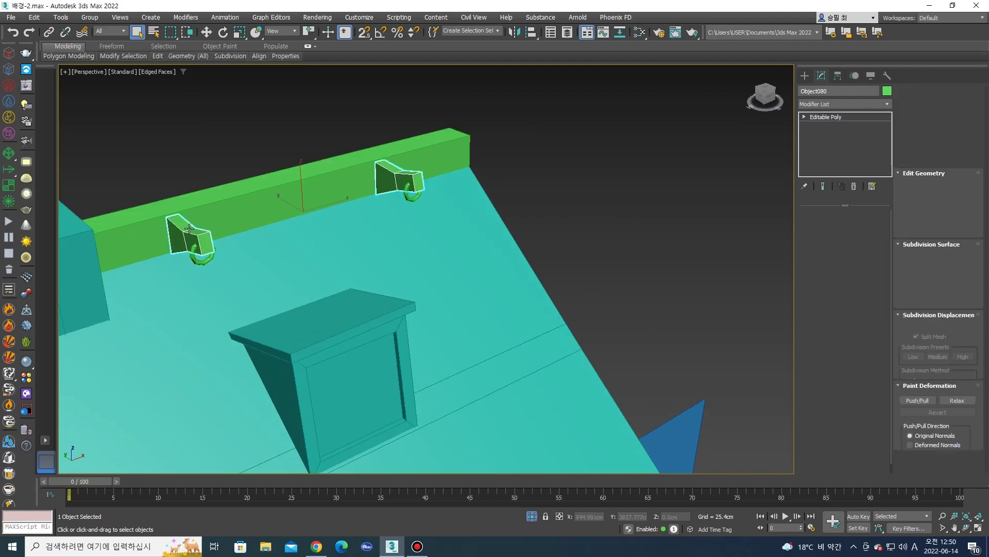
right_click(186, 227)
click(315, 347)
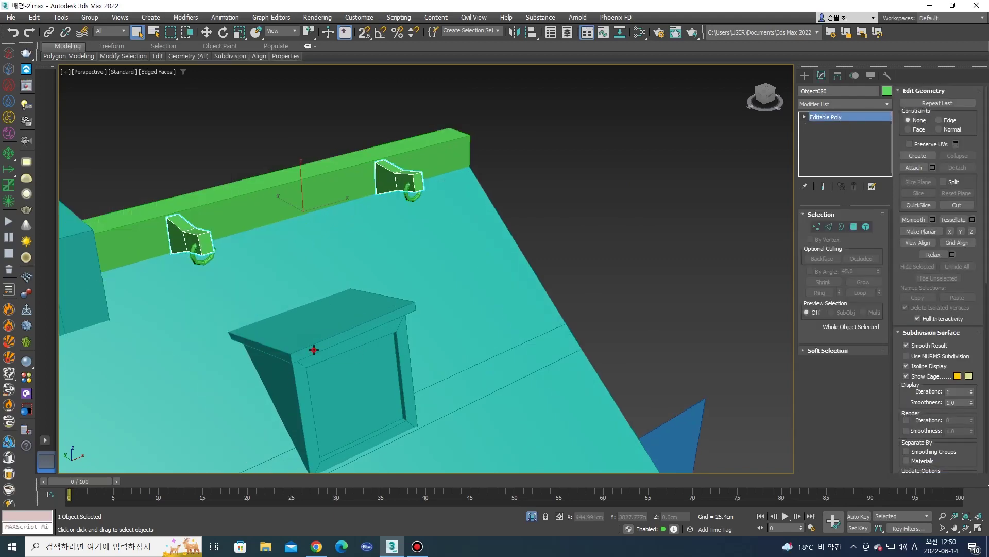
click(914, 167)
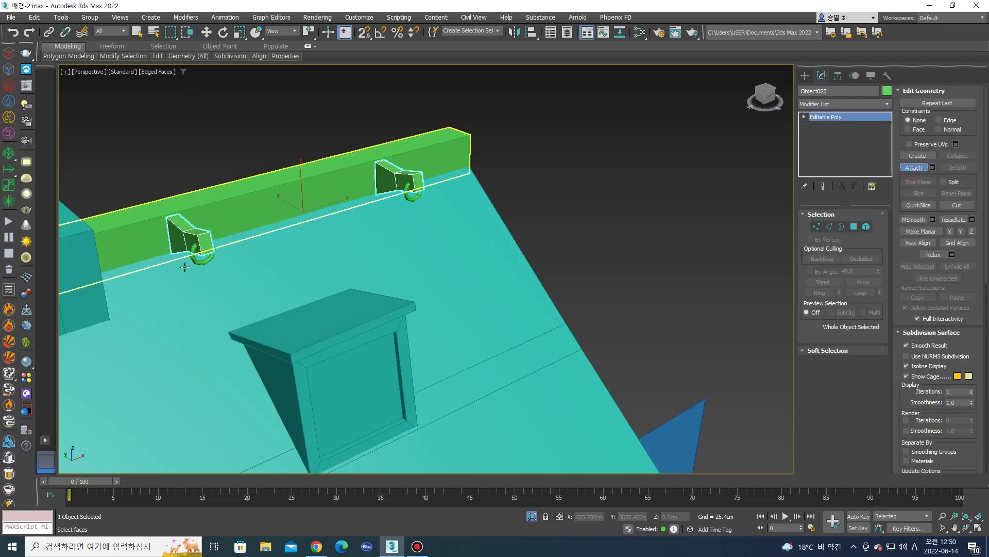
scroll(184, 266, up, 2)
scroll(229, 257, down, 5)
scroll(462, 130, up, 5)
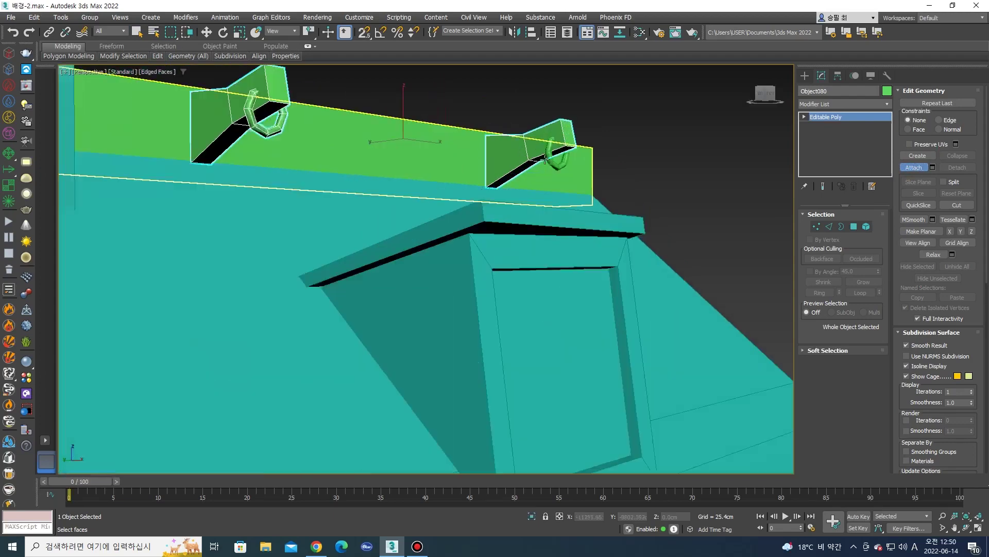
key(w)
scroll(568, 134, down, 3)
drag(765, 95, 758, 100)
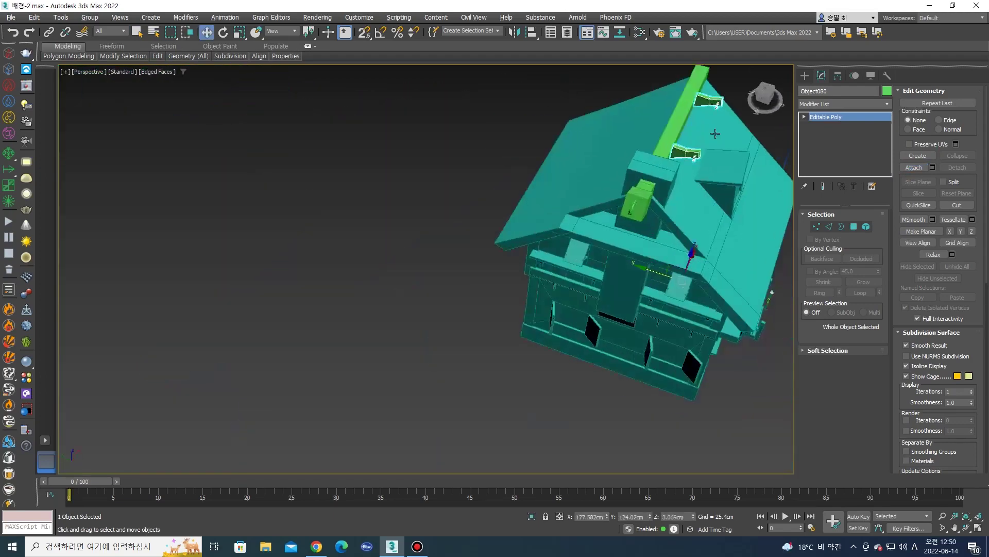
Add a Symmetry modifier to the bracket object with the Mirror Axis set to Y.
click(843, 104)
scroll(830, 232, down, 12)
scroll(828, 284, down, 8)
click(820, 307)
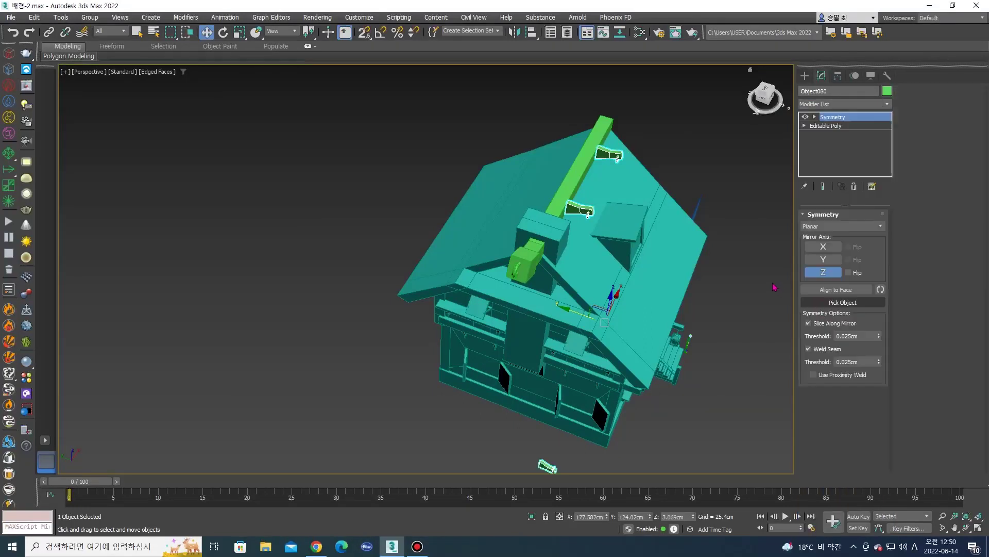
click(833, 266)
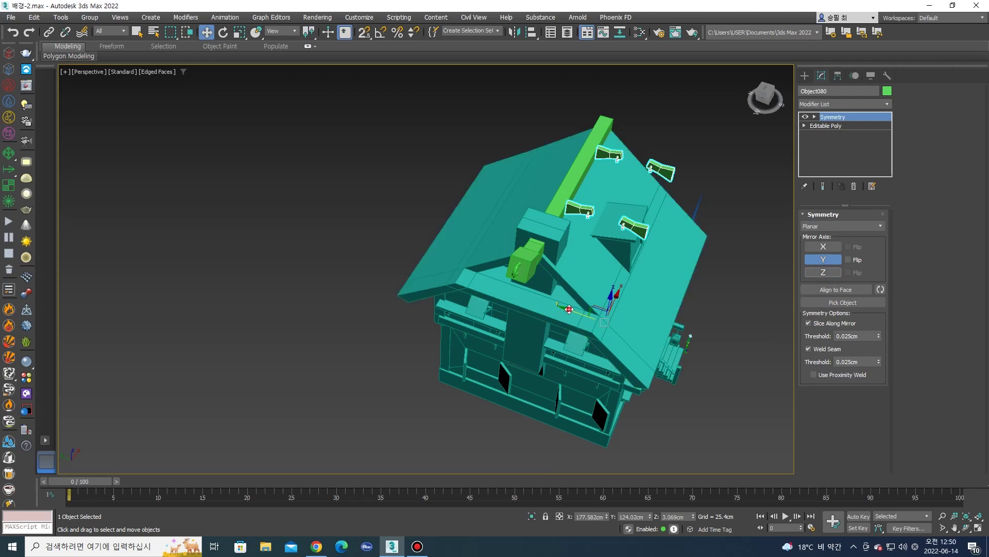
Move the Symmetry mirror plane across the roof ridge and flip it on the Y axis.
drag(569, 309, 552, 307)
key(ctrl+z)
click(833, 125)
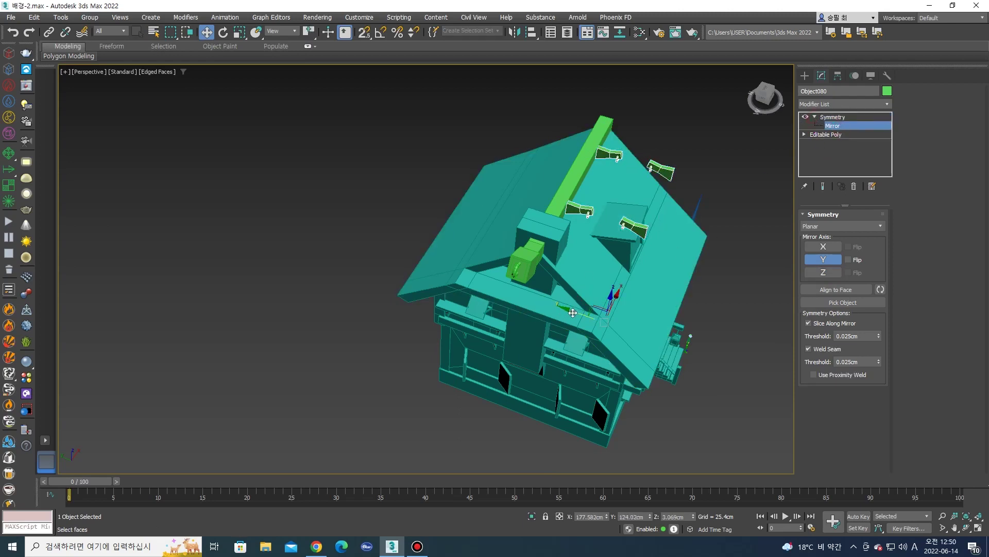
drag(573, 313, 528, 295)
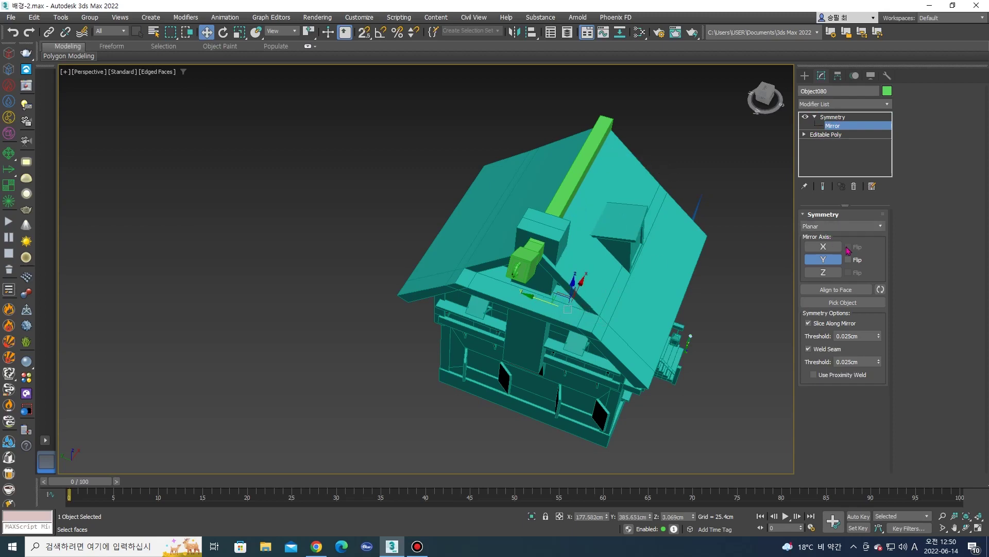
click(849, 259)
scroll(593, 237, up, 3)
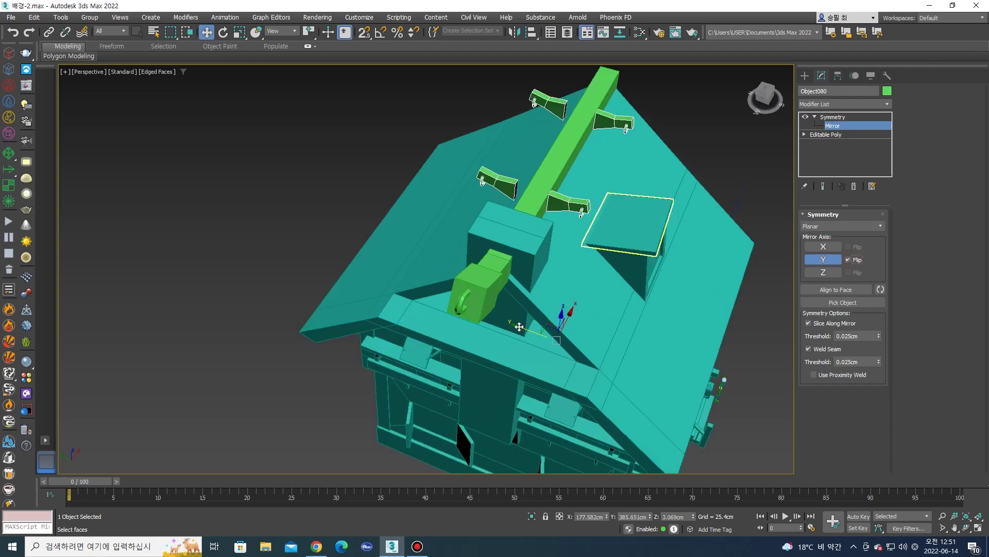
drag(520, 327, 523, 328)
mouse_move(517, 312)
alt+middle_down()
mouse_move(543, 289)
mouse_move(546, 260)
alt+middle_up()
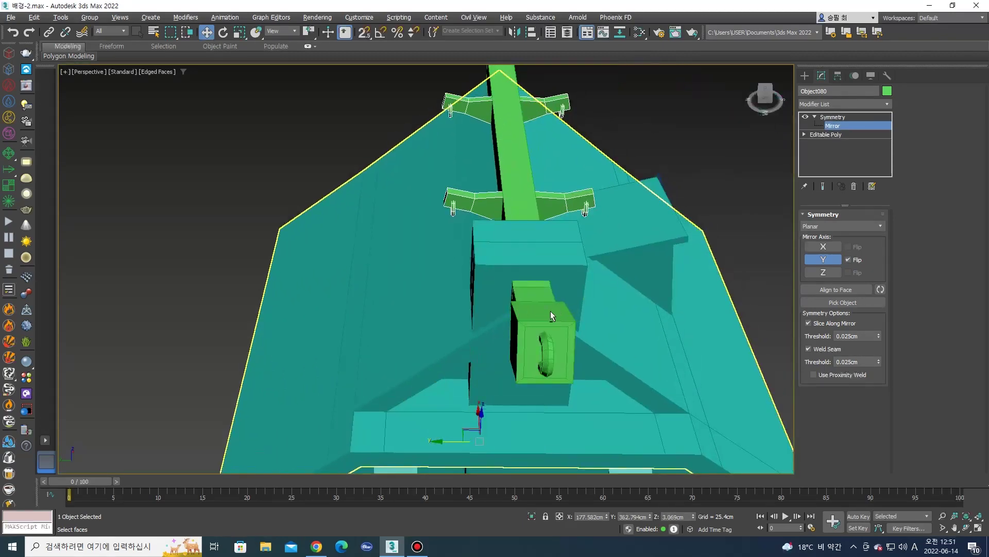
Switch to the four-viewport layout and orbit the perspective view around the roof.
key(alt+w)
scroll(289, 364, down, 5)
scroll(289, 355, up, 3)
scroll(289, 347, up, 3)
scroll(288, 340, up, 2)
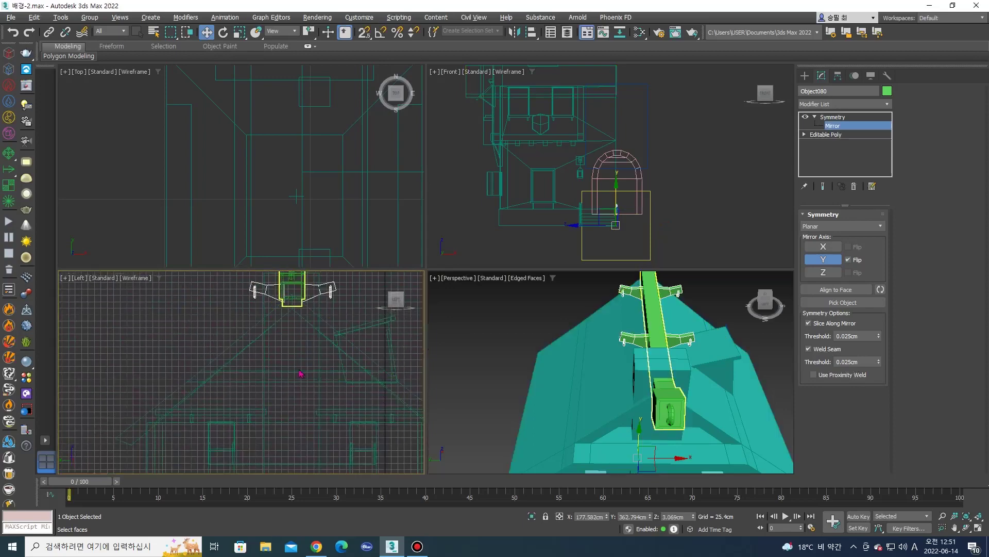
scroll(354, 424, down, 2)
alt+middle_drag(606, 329, 985, 501)
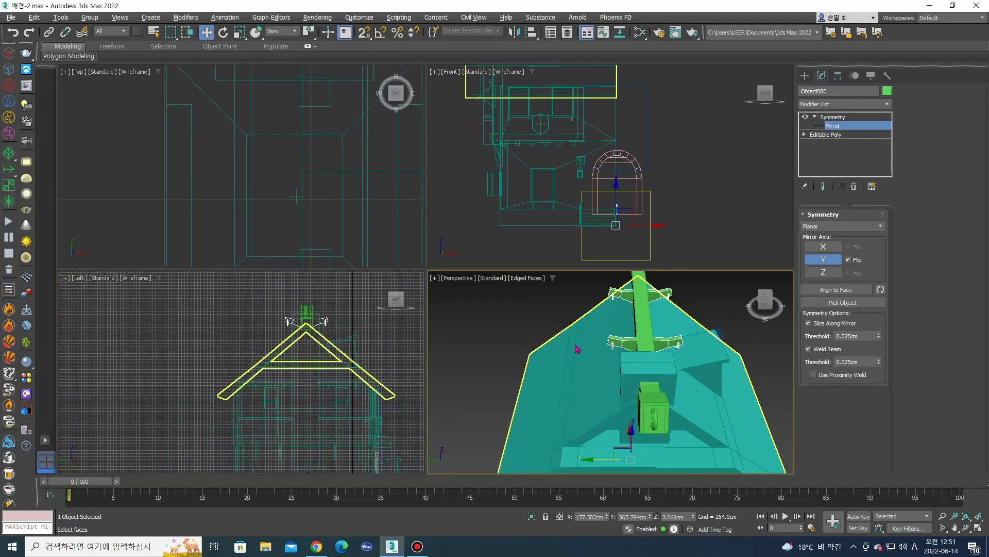
click(979, 528)
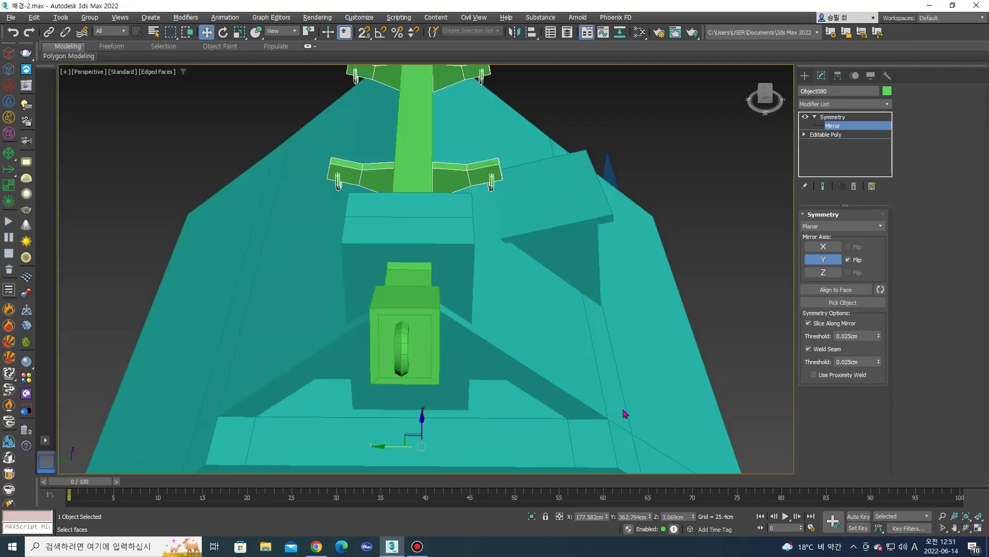
scroll(457, 398, down, 2)
Nudge the mirror plane to centre the brackets, then zoom out and deselect.
drag(422, 439, 424, 439)
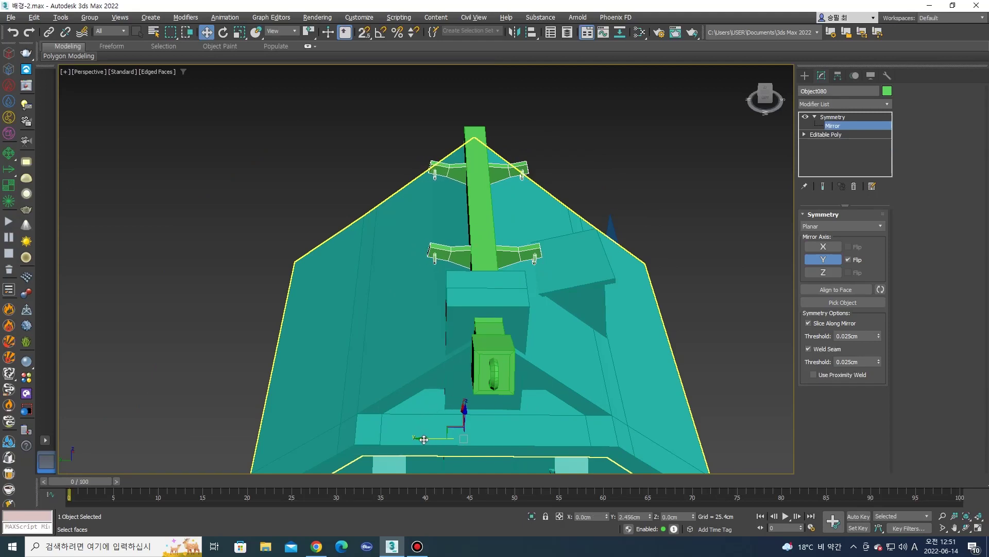
key(shift+z)
key(shift+z)
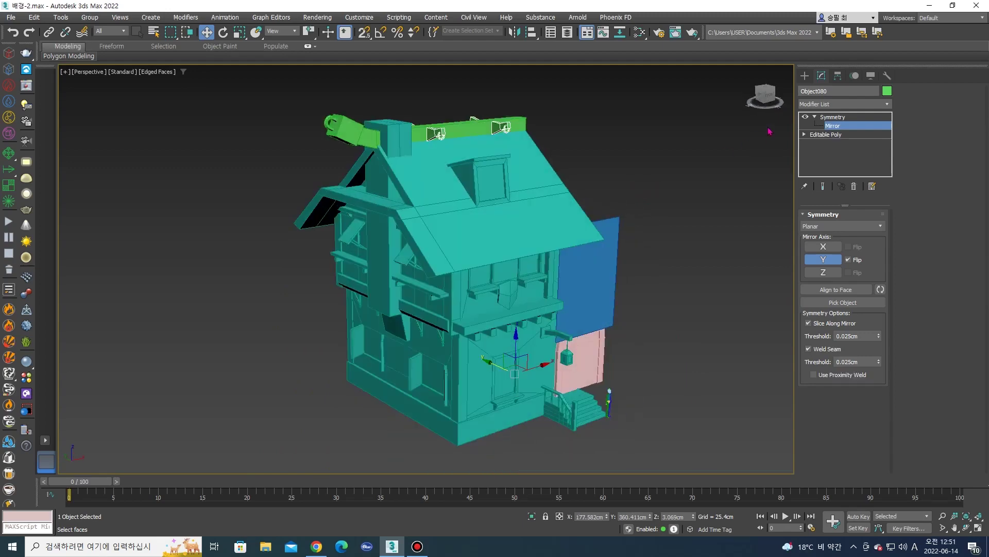
click(805, 76)
click(689, 111)
key(shift+z)
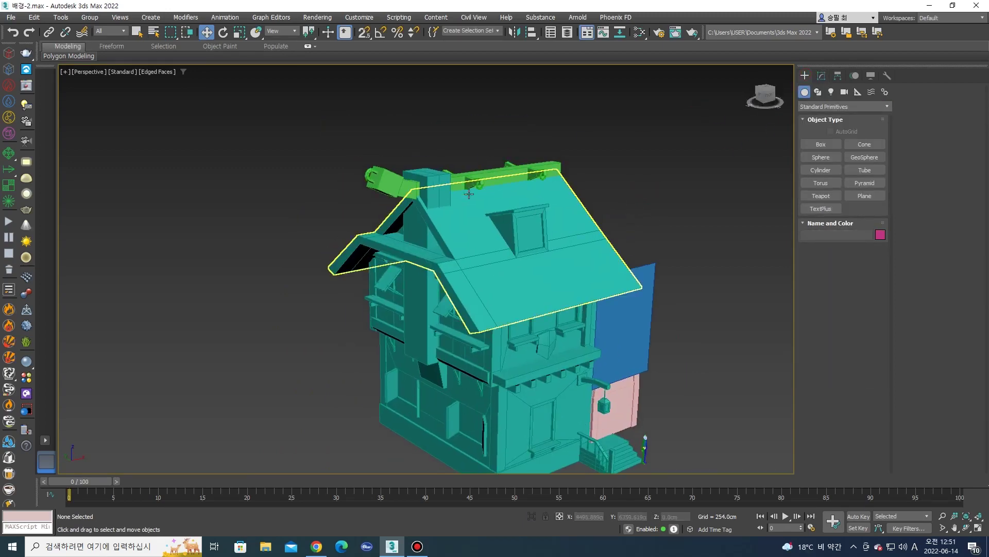
Convert the roof ridge board, with its modifier stack, into an Editable Poly.
click(478, 176)
scroll(478, 175, up, 4)
scroll(526, 169, up, 2)
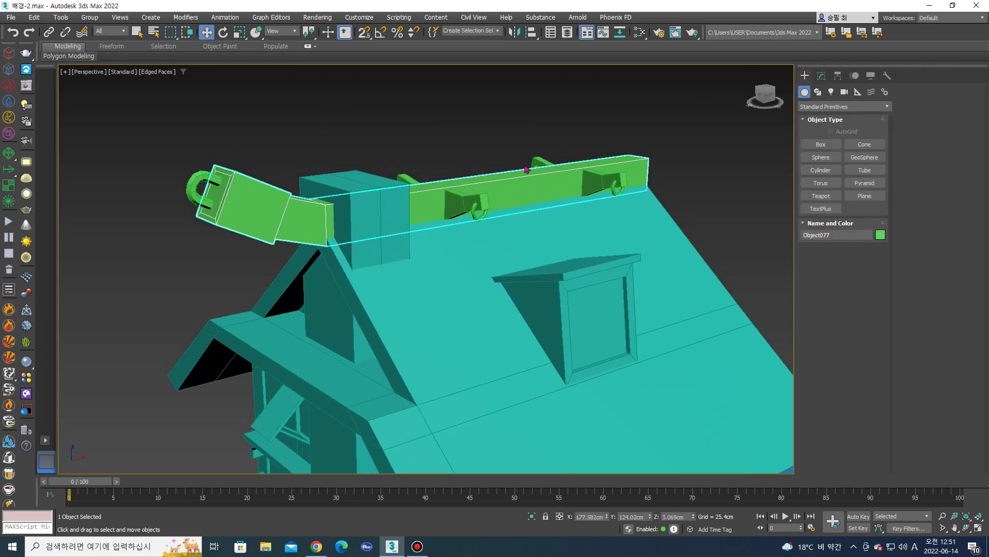
click(822, 77)
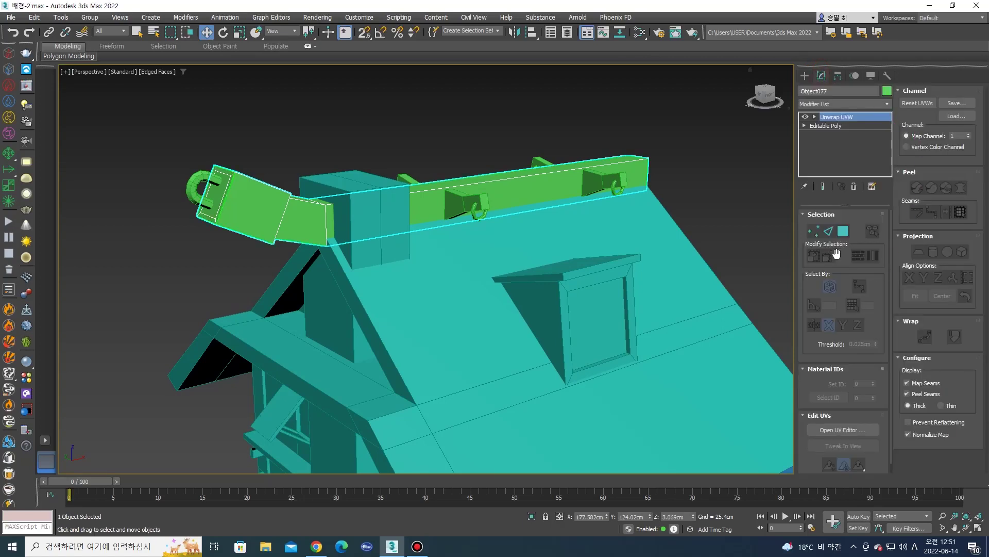
right_click(549, 188)
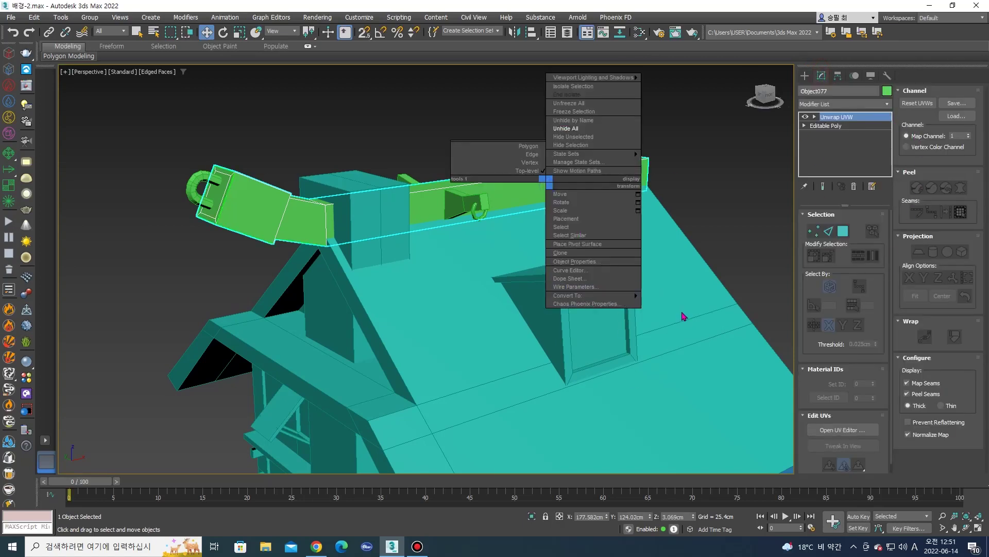
mouse_move(579, 295)
click(661, 302)
click(913, 168)
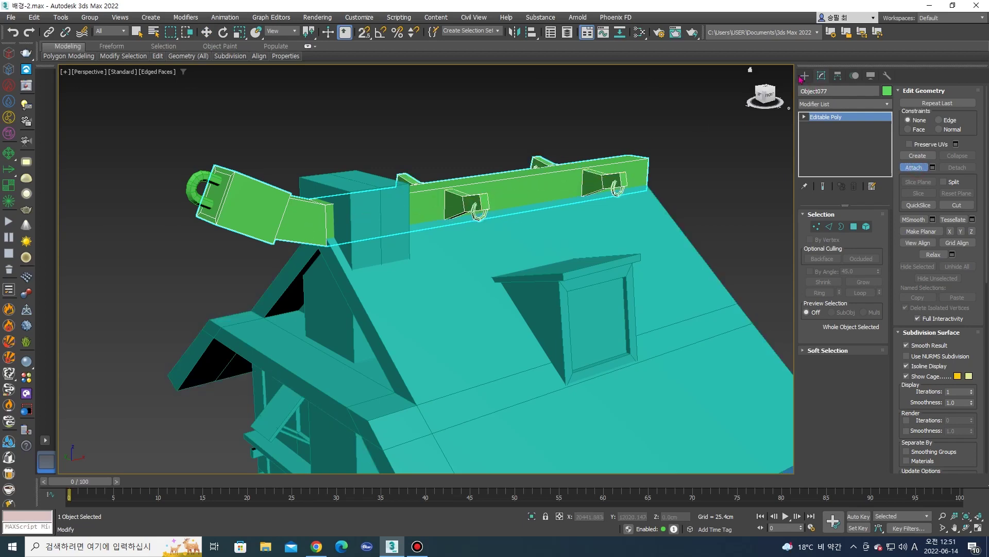
Select the hook at the ridge end and isolate it with Alt+Q.
click(804, 79)
click(605, 95)
middle_drag(605, 95, 660, 98)
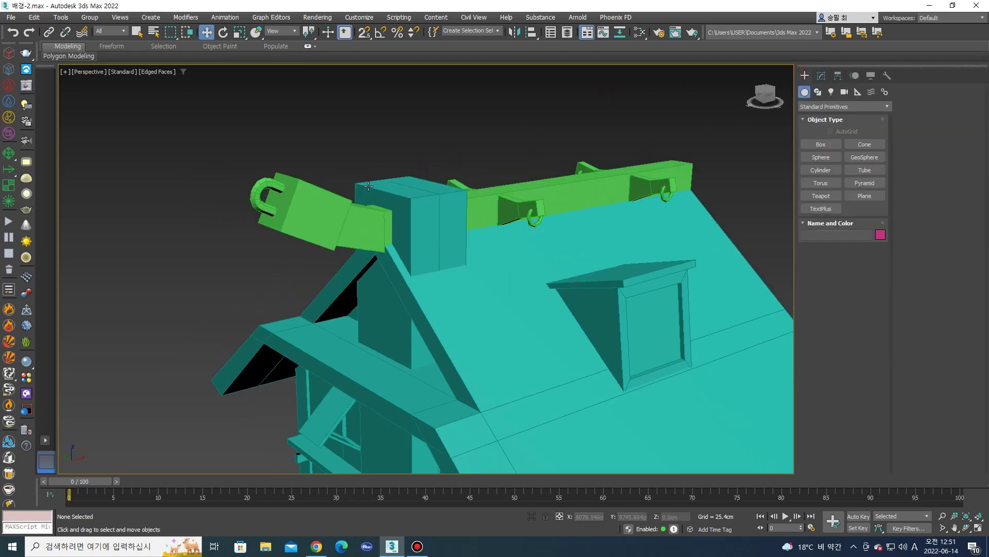
click(275, 182)
key(alt+q)
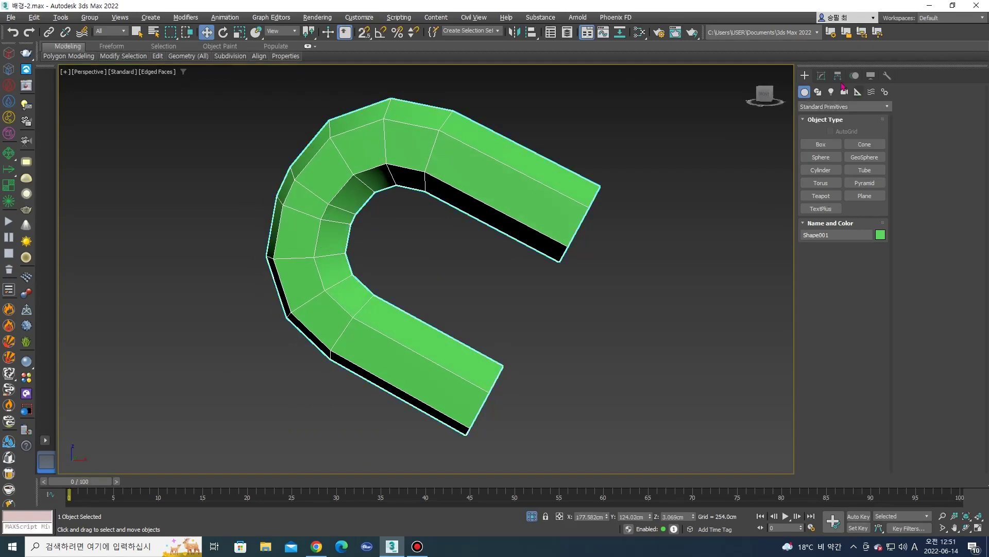
Add an Unwrap UVW modifier to the hook and mark a seam along its inner edge.
click(821, 75)
click(858, 104)
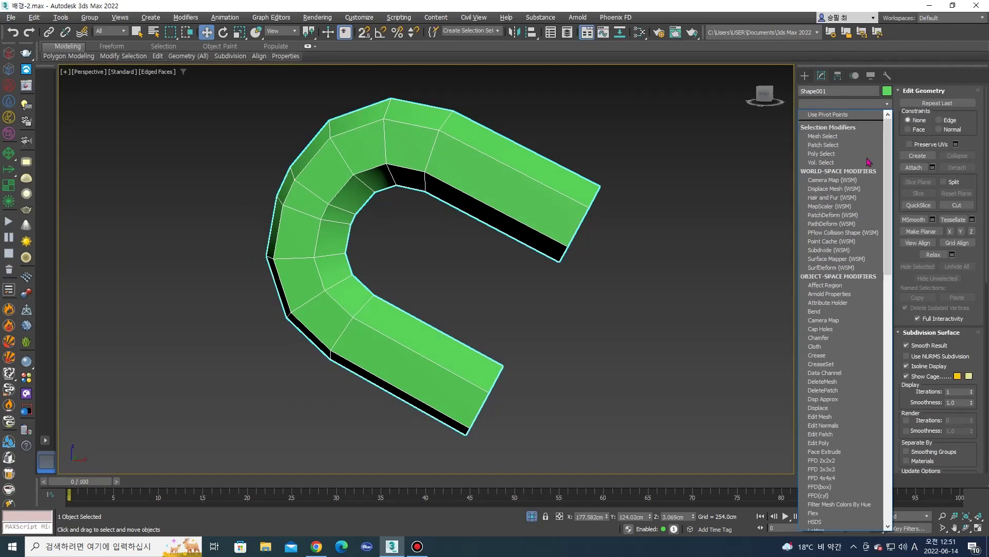
scroll(864, 141, down, 15)
click(835, 404)
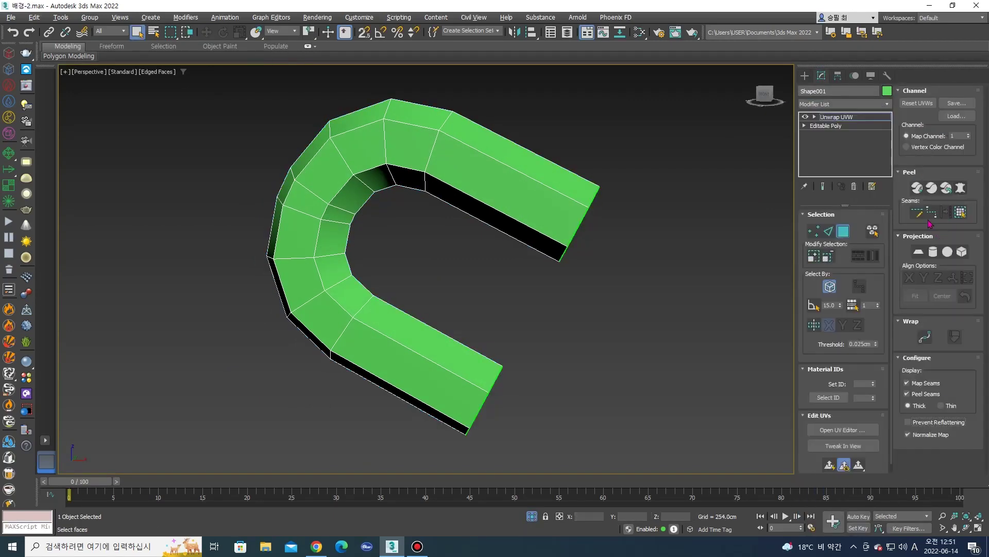
alt+middle_drag(475, 232, 478, 212)
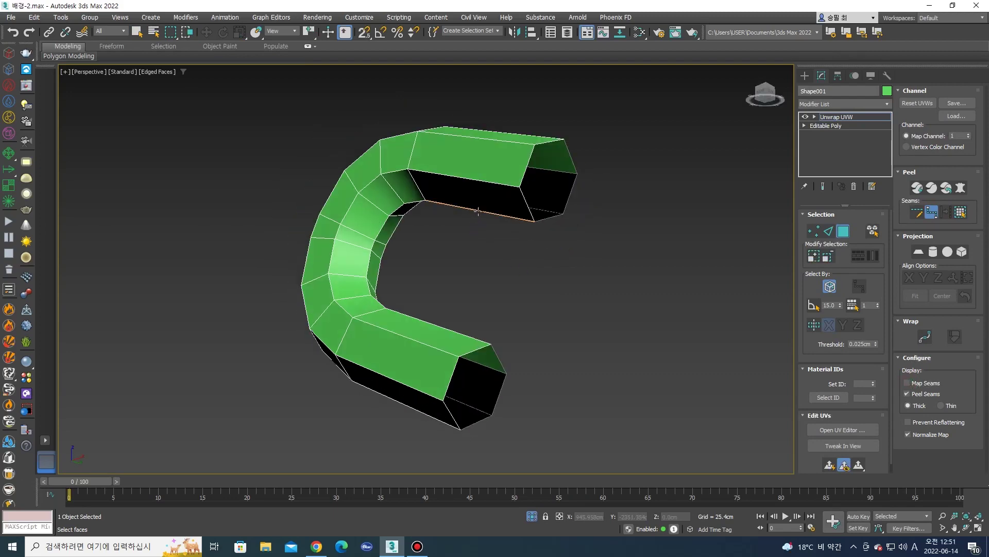
alt+middle_drag(379, 237, 415, 313)
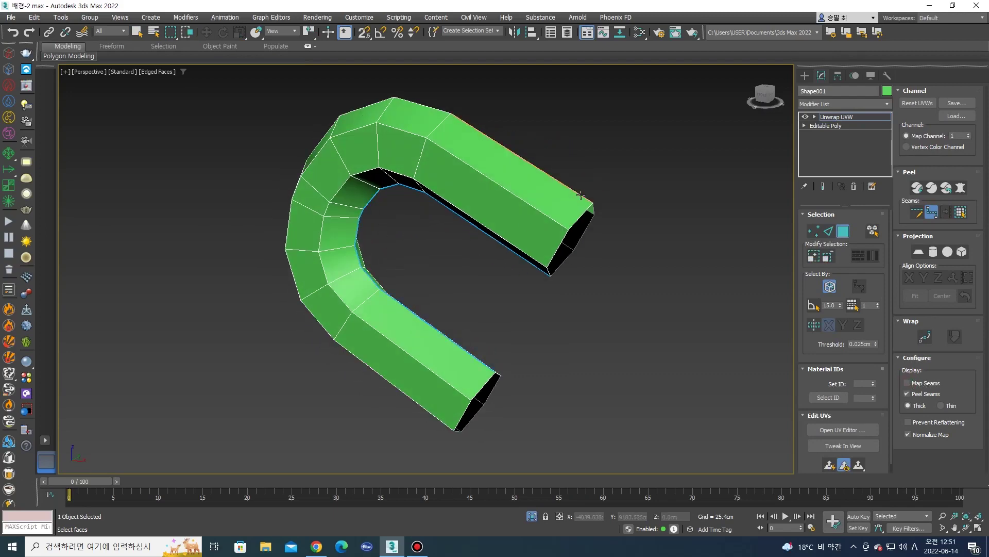
Pelt-map and relax the hook's top faces grown out to the seams.
mouse_move(442, 166)
alt+middle_down()
mouse_move(385, 180)
mouse_move(404, 219)
mouse_move(390, 283)
alt+middle_up()
alt+middle_drag(579, 232, 500, 211)
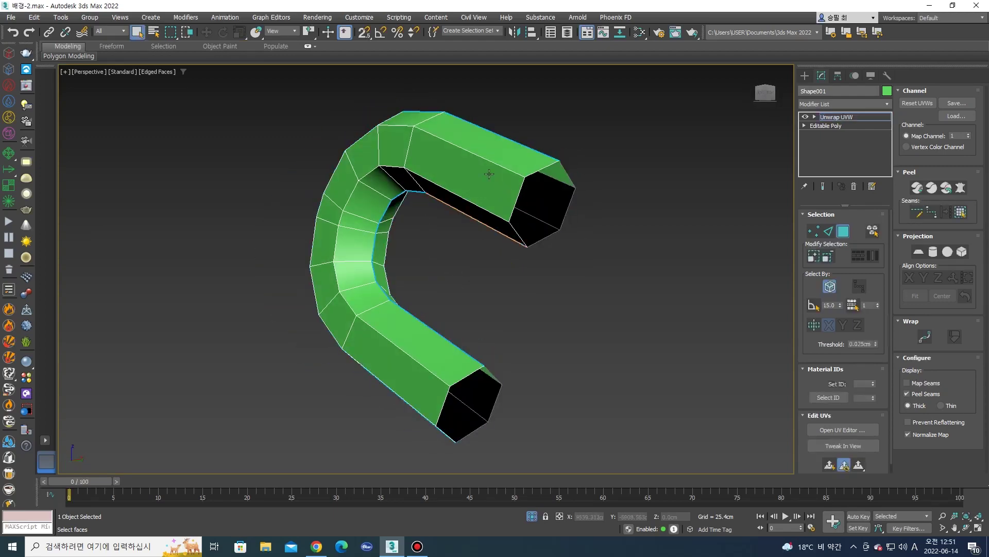
click(499, 211)
click(961, 215)
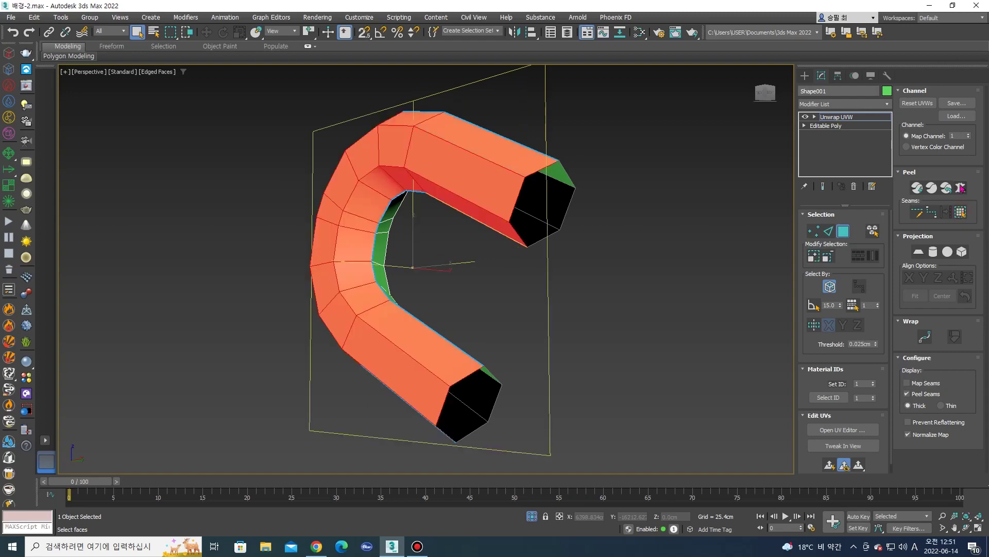
click(960, 188)
click(471, 166)
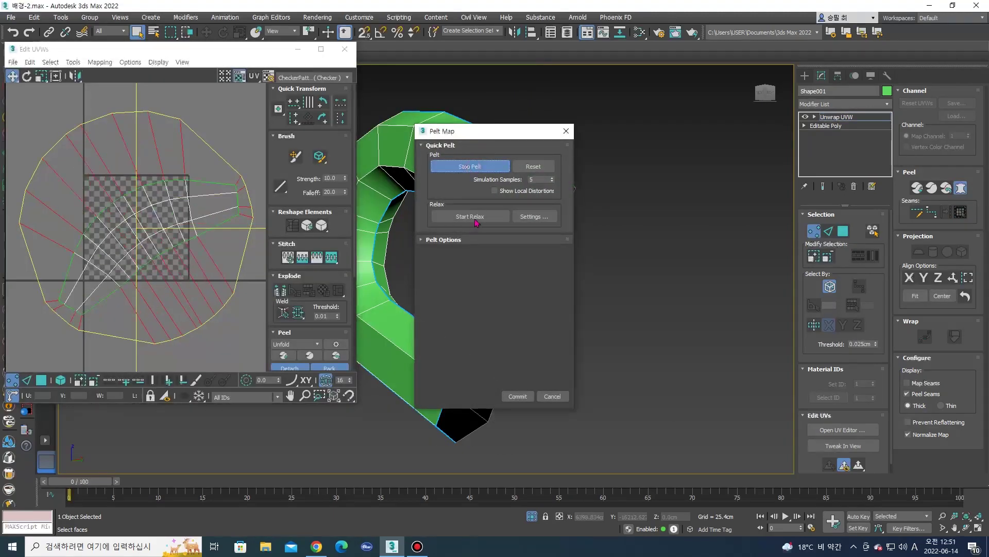
click(475, 219)
click(518, 396)
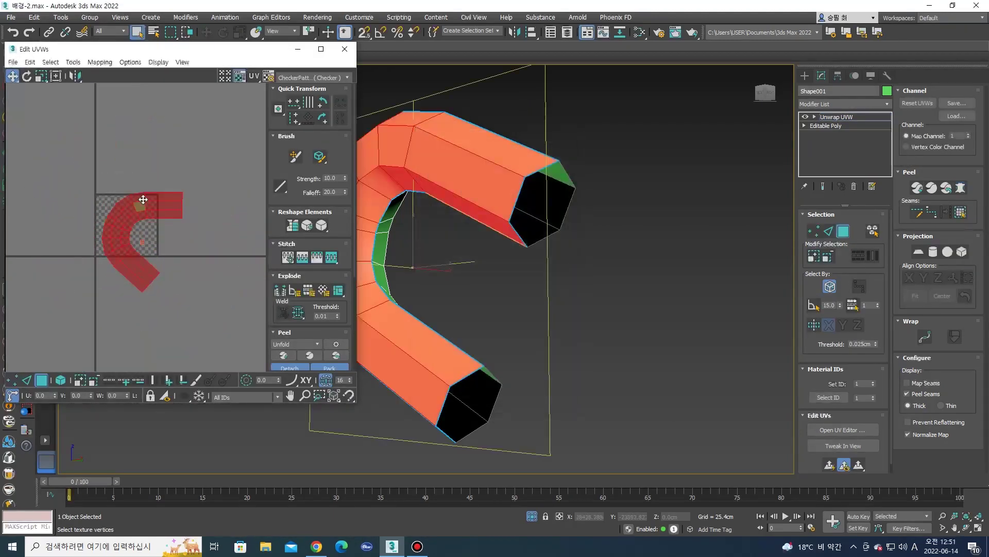
click(487, 165)
Pelt-map and relax the remaining side, placing the new island beside the first.
click(476, 173)
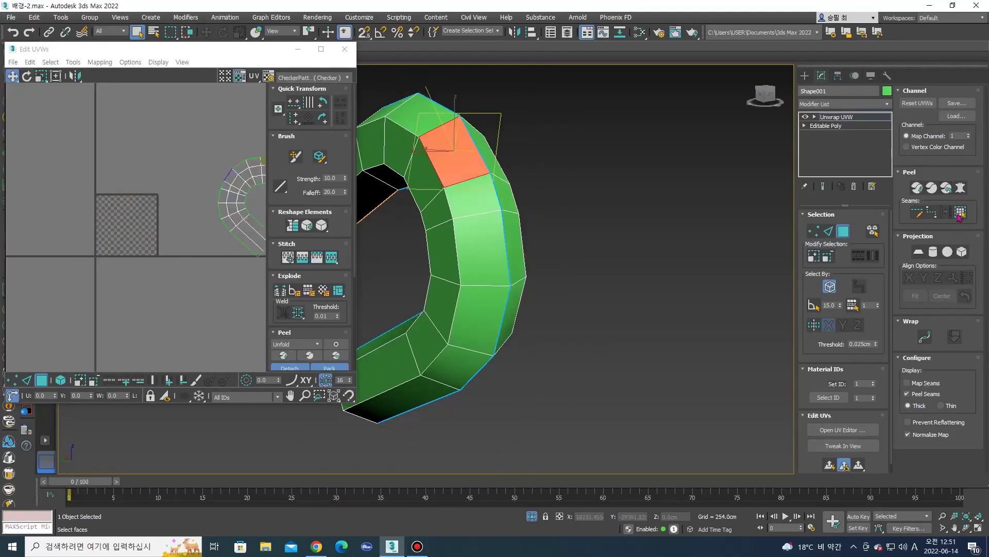
click(962, 216)
click(960, 188)
click(508, 169)
click(477, 218)
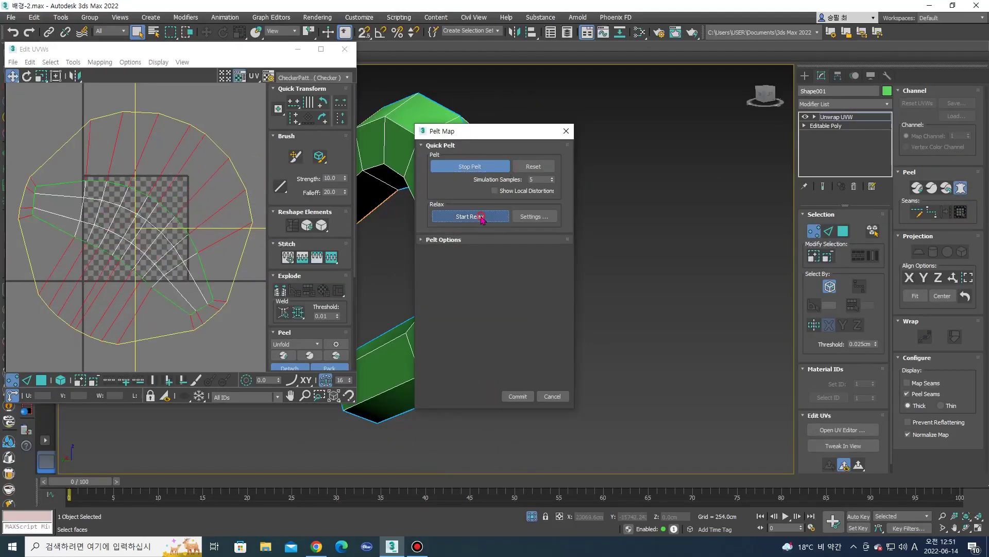
click(517, 396)
scroll(49, 267, down, 3)
drag(80, 232, 129, 235)
Snap-join the two UV islands into one C-shaped island and reposition it.
key(1)
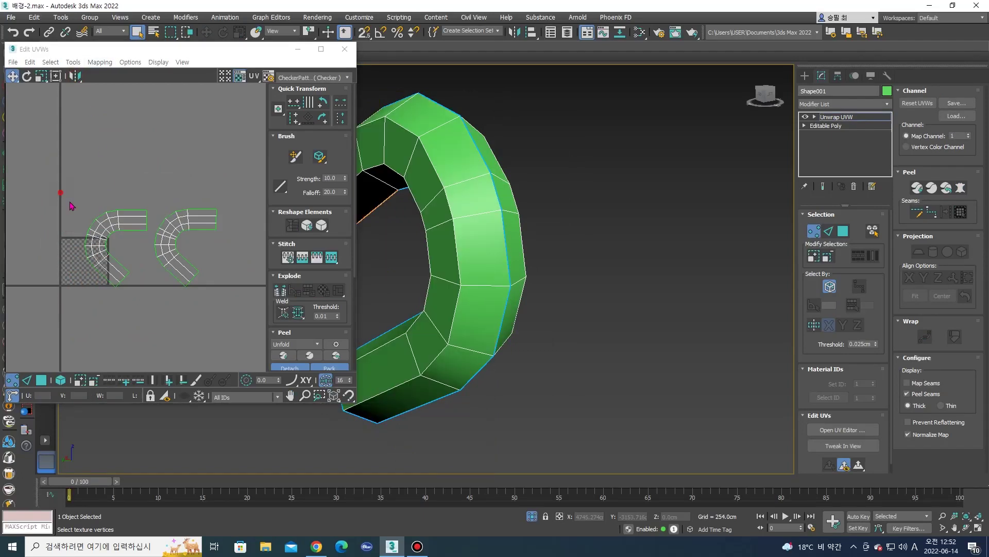
click(345, 396)
drag(145, 232, 215, 229)
key(3)
drag(113, 183, 286, 292)
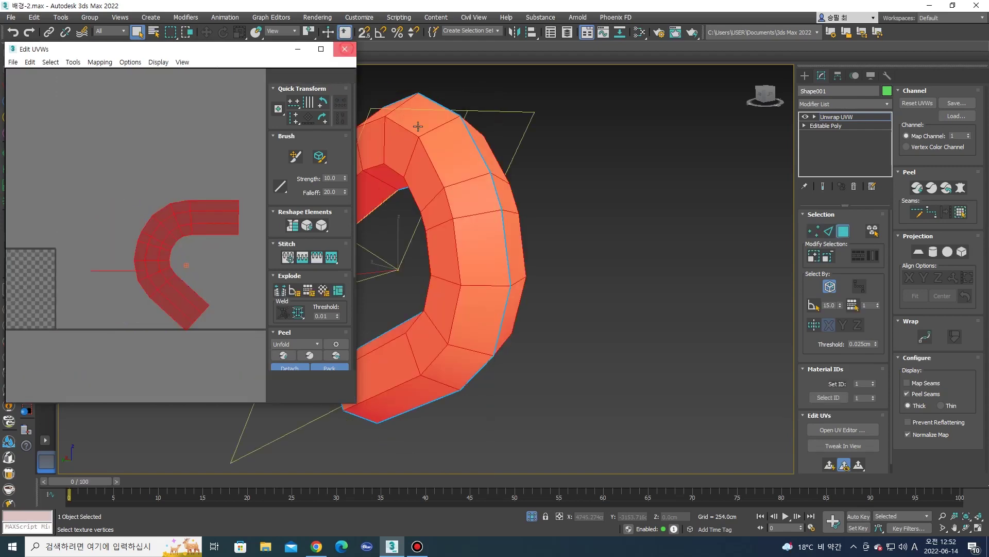
click(345, 49)
End isolation to show the whole house and select the green roof beam.
scroll(412, 232, down, 5)
right_click(431, 135)
click(470, 81)
scroll(412, 170, up, 3)
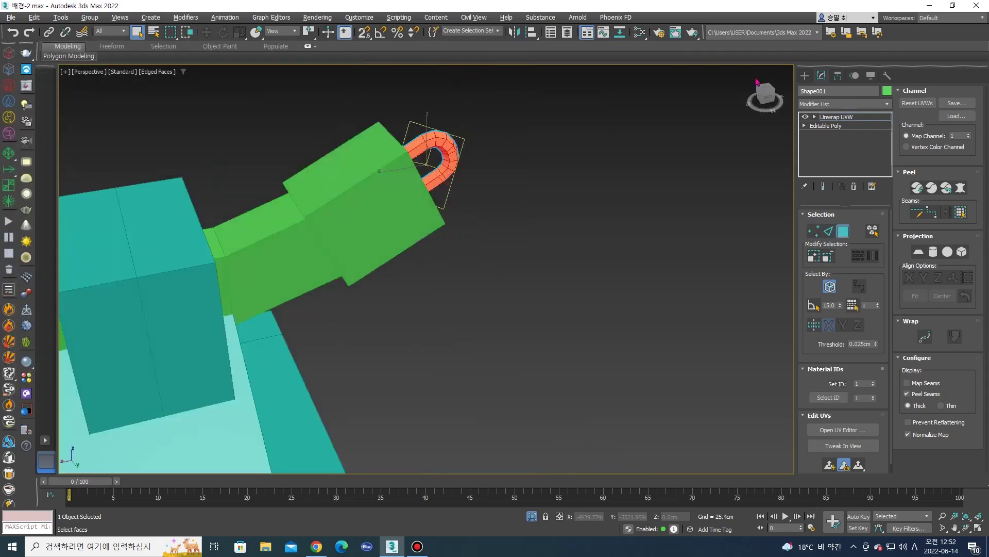
click(804, 76)
click(373, 218)
scroll(372, 218, down, 3)
scroll(514, 165, down, 3)
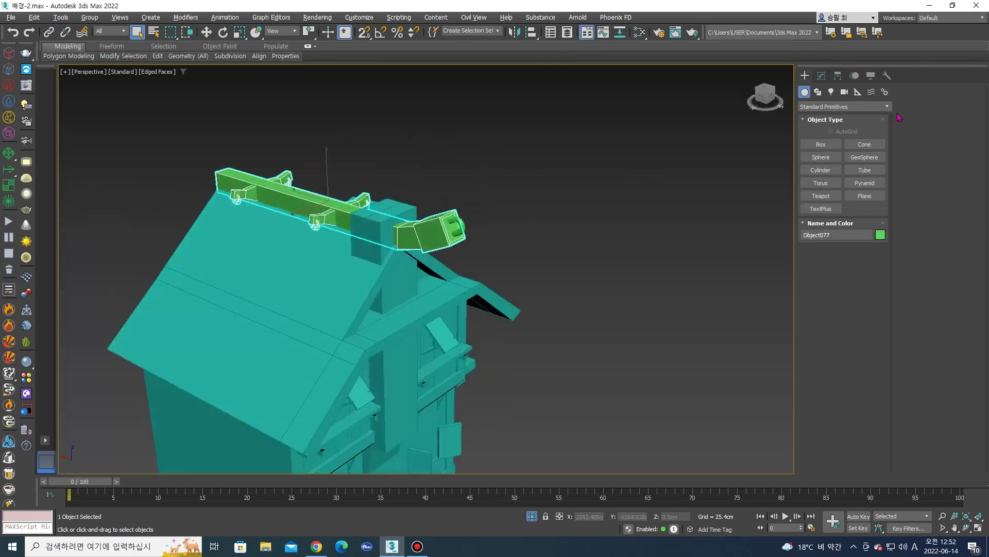
Select the tall chimney column Object004 from a side view of the house.
click(822, 76)
click(914, 167)
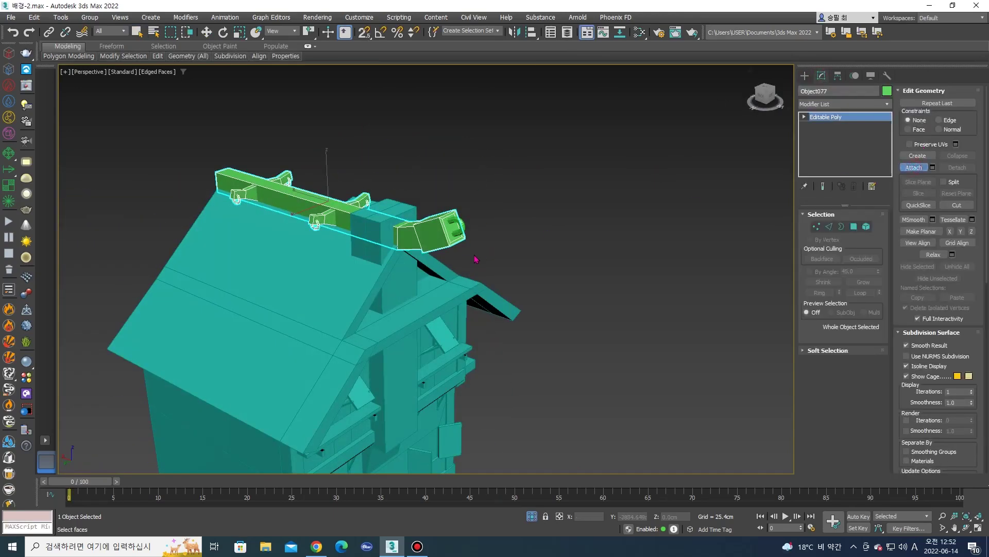
alt+middle_drag(456, 233, 592, 247)
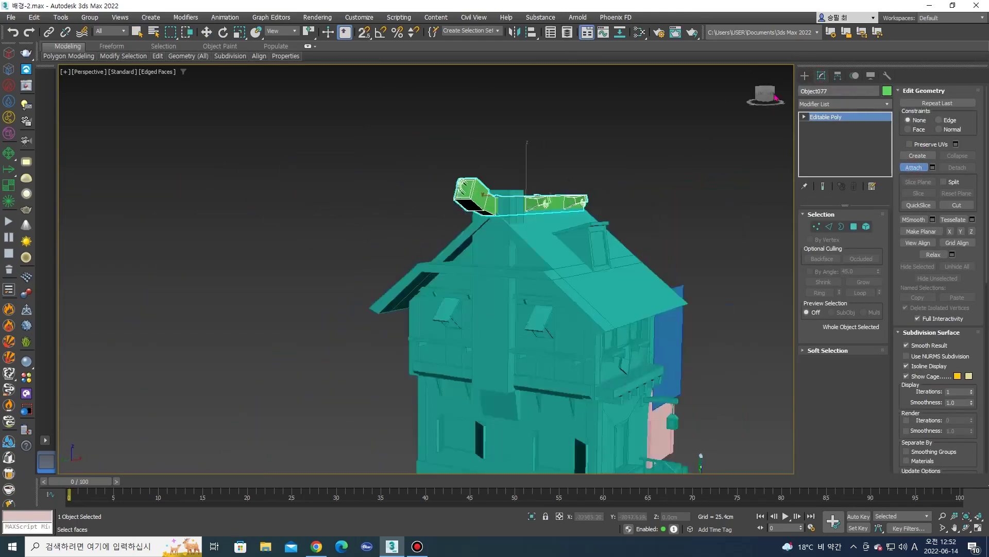
click(803, 76)
scroll(567, 217, down, 2)
click(521, 205)
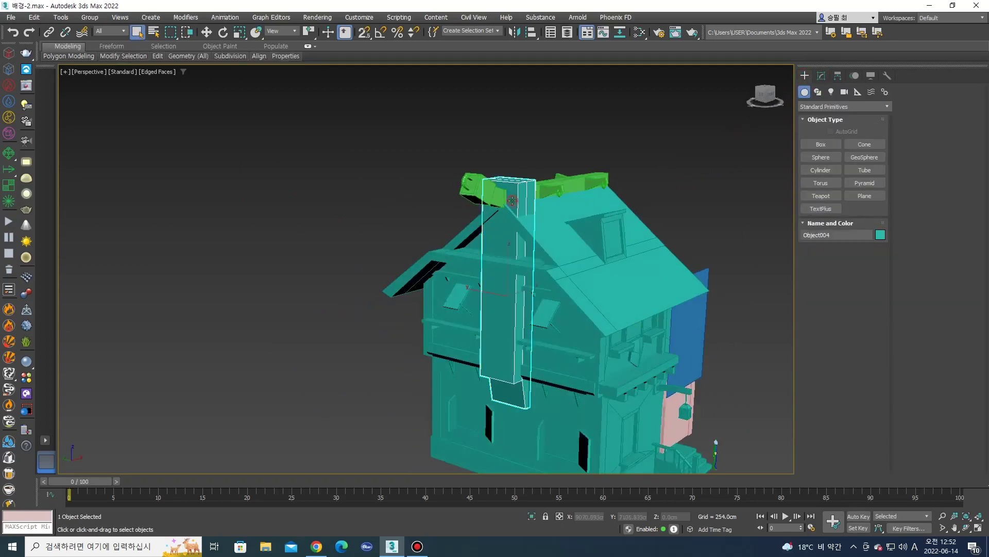
Isolate the chimney column and add an Unwrap UVW modifier to it.
key(alt+q)
alt+middle_drag(531, 208, 441, 197)
click(822, 76)
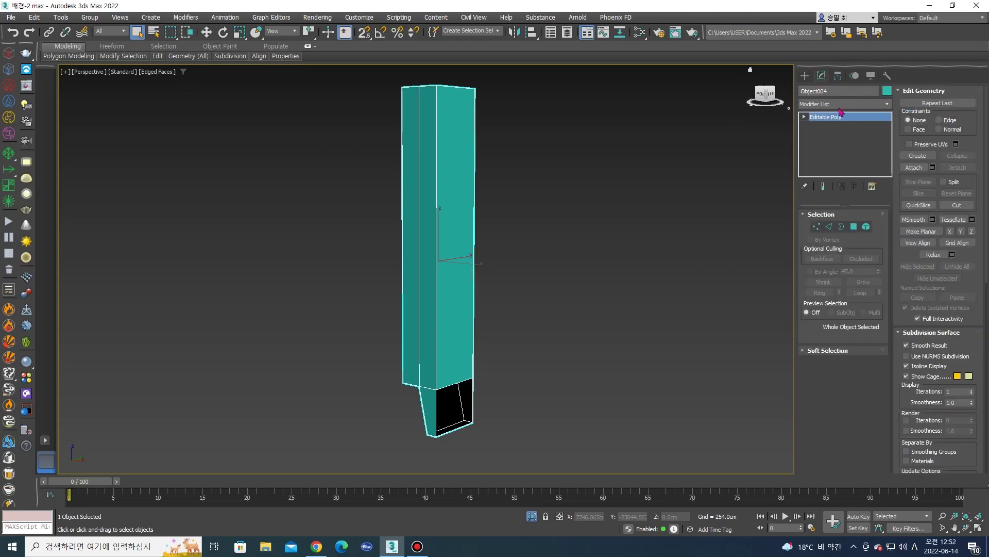
click(843, 104)
scroll(850, 309, down, 5)
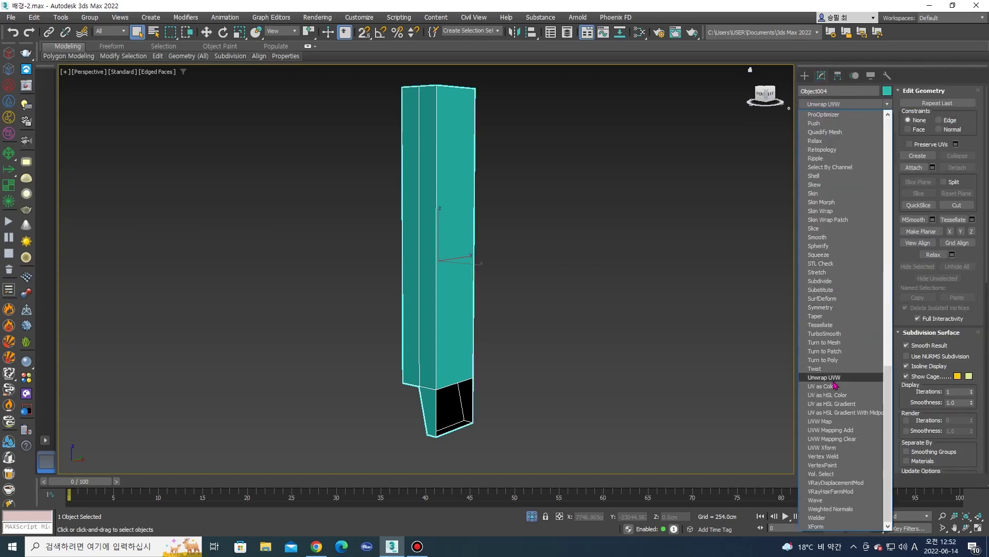
key(Escape)
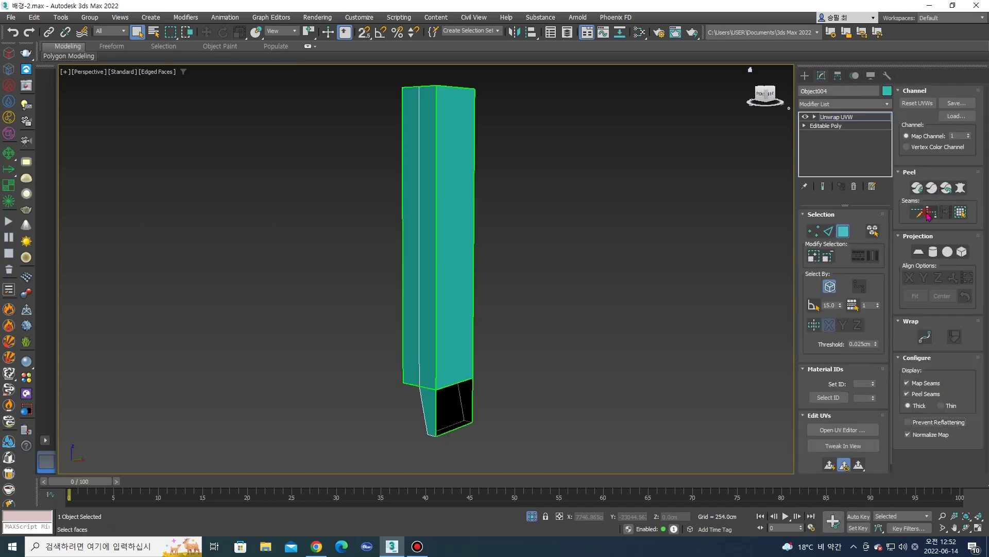
Draw a Point-to-Point seam down one vertical edge of the column.
alt+middle_drag(723, 294, 440, 164)
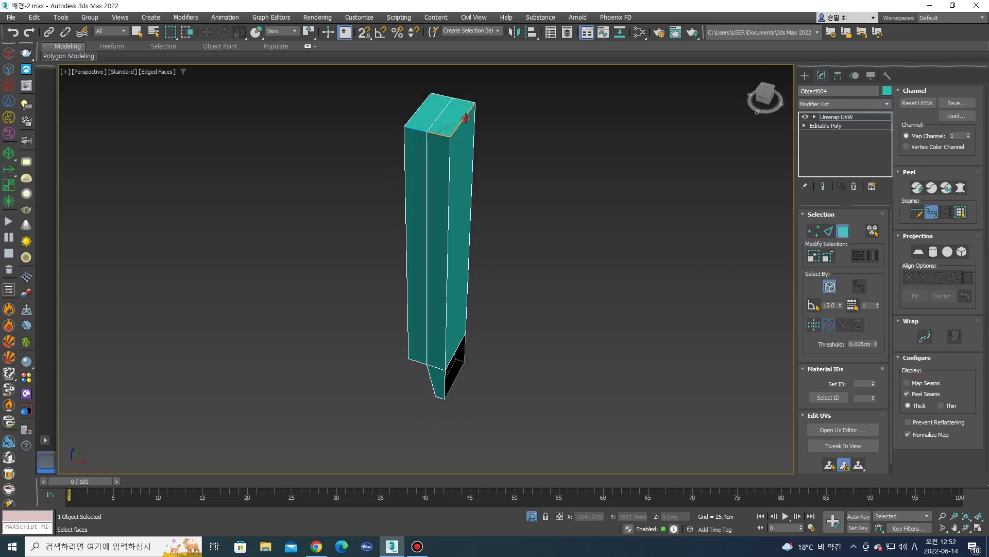
click(451, 162)
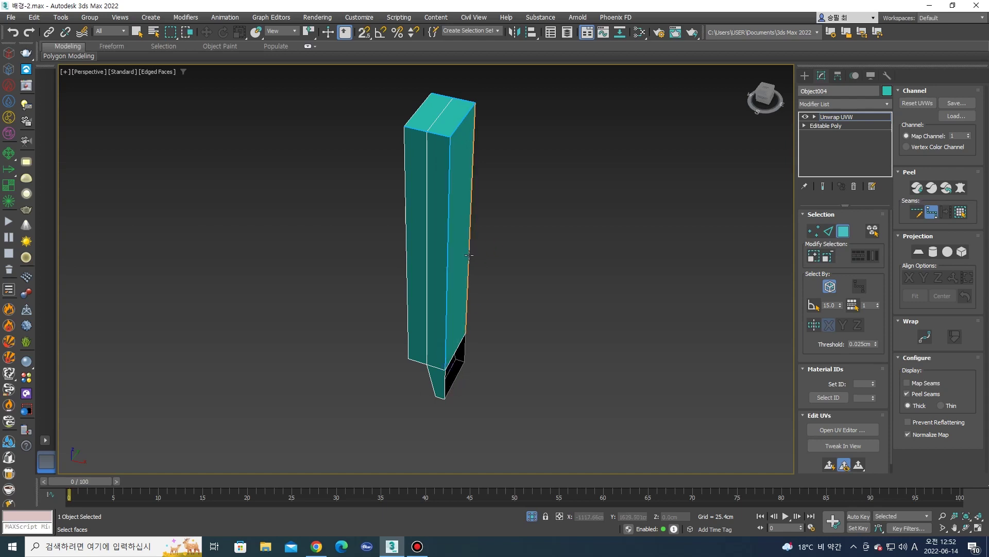
scroll(419, 431, up, 3)
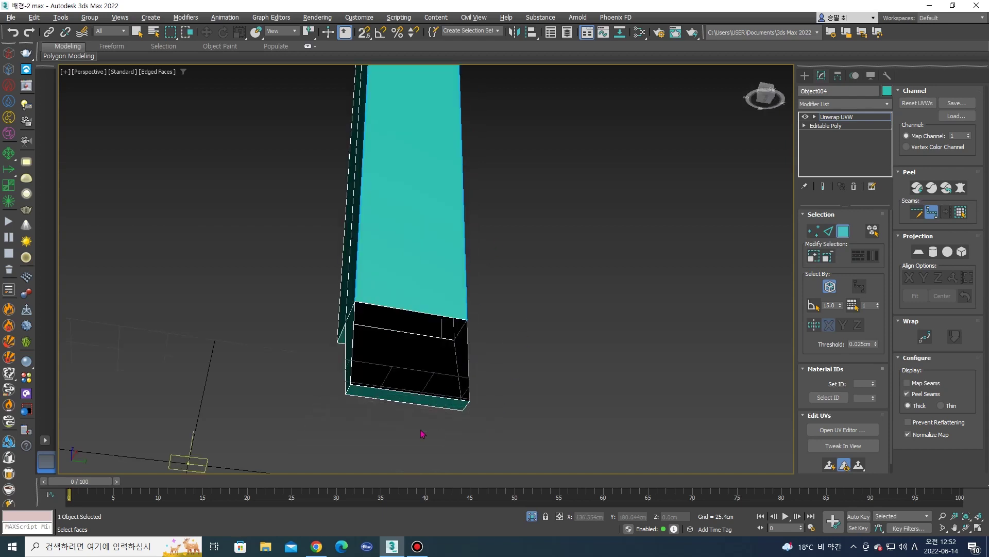
scroll(373, 378, up, 3)
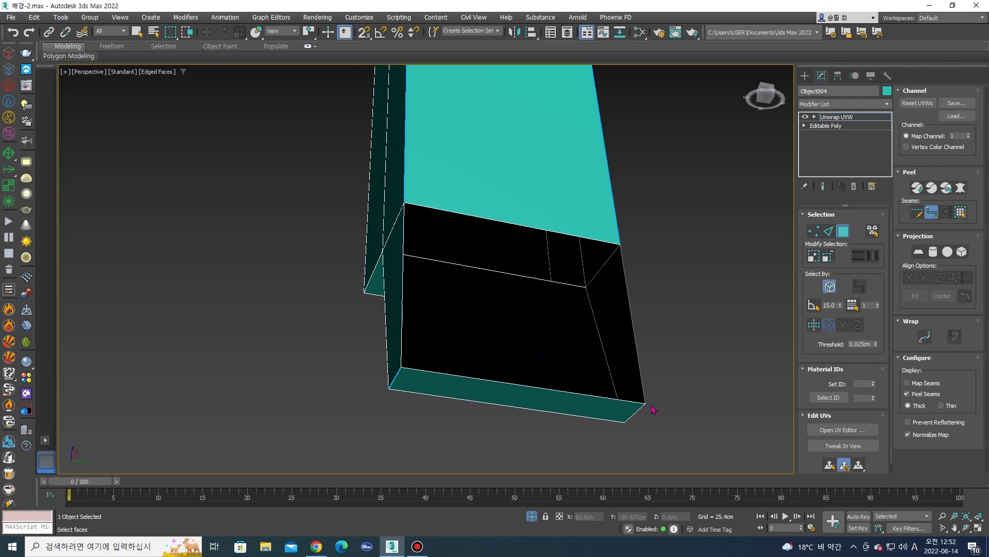
scroll(635, 396, down, 5)
alt+middle_drag(625, 397, 728, 327)
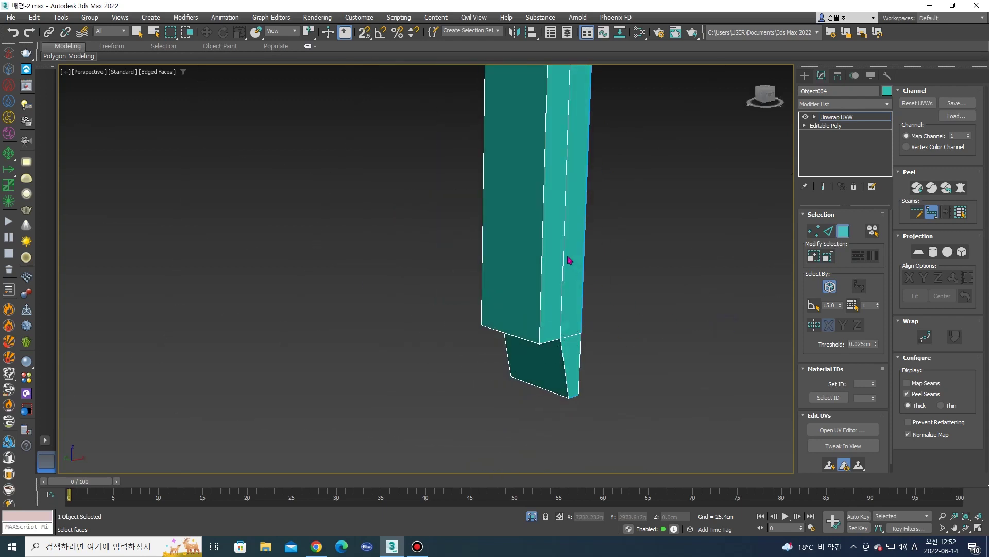
Select all the column's faces and open Pelt Map.
click(524, 208)
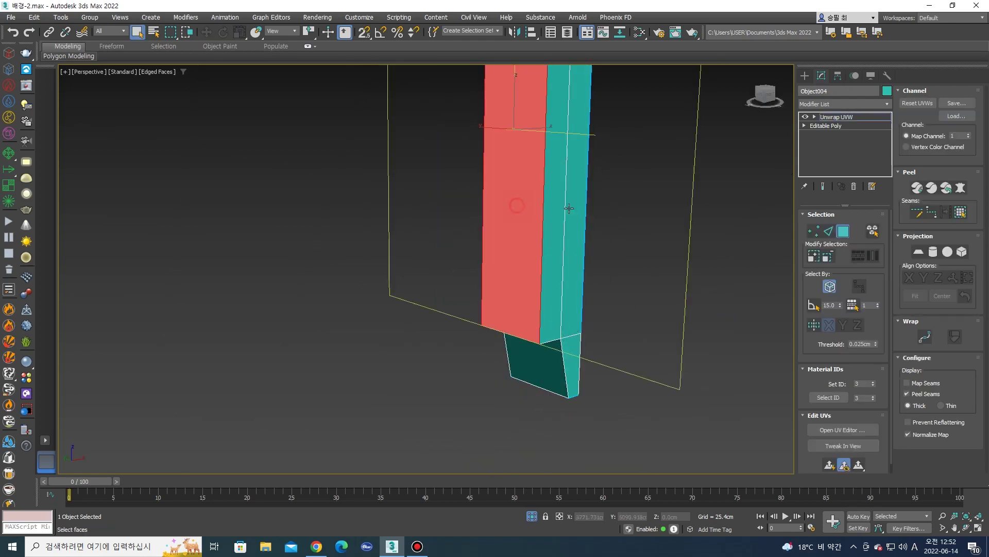
key(ctrl+a)
key(z)
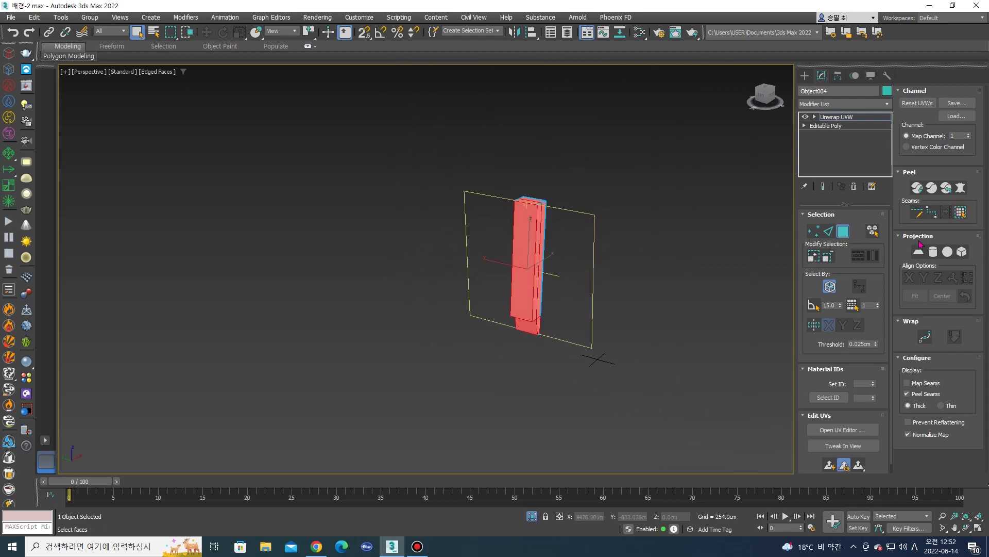
click(964, 190)
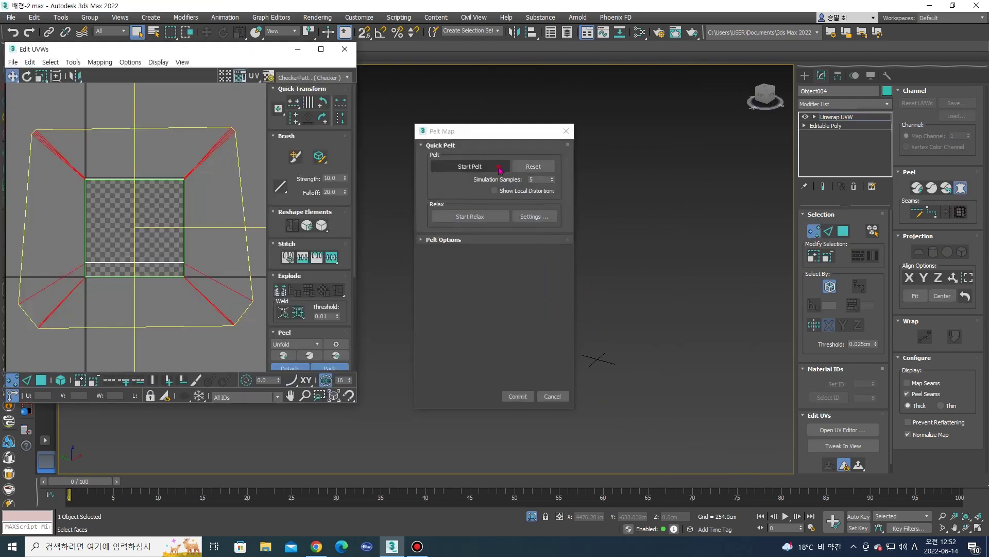
Relax and commit the first column pelt, then pelt and relax the front face.
click(481, 221)
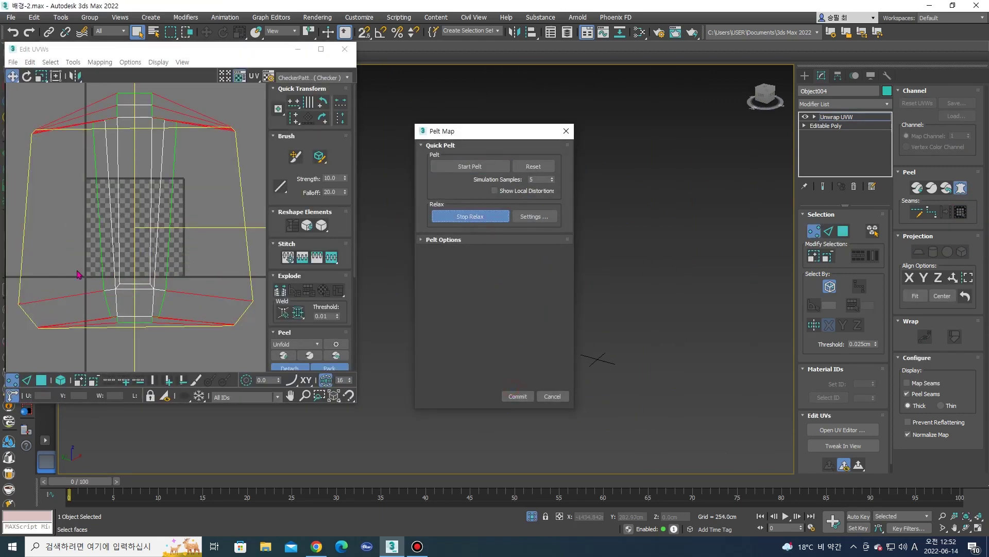
click(517, 396)
drag(116, 261, 206, 265)
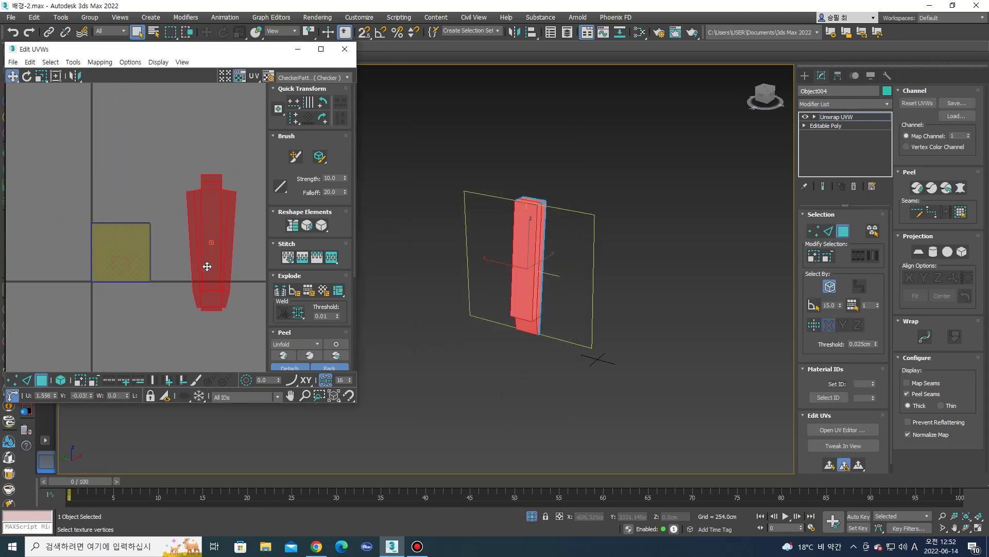
mouse_move(500, 243)
alt+middle_down()
mouse_move(614, 187)
mouse_move(627, 137)
mouse_move(689, 199)
mouse_move(520, 268)
alt+middle_up()
click(535, 259)
click(961, 187)
click(498, 166)
click(481, 220)
click(518, 395)
Move the strip island, enlarge the UV editor and select the right and bottom face strips.
scroll(120, 295, down, 3)
drag(138, 288, 175, 201)
scroll(253, 208, up, 2)
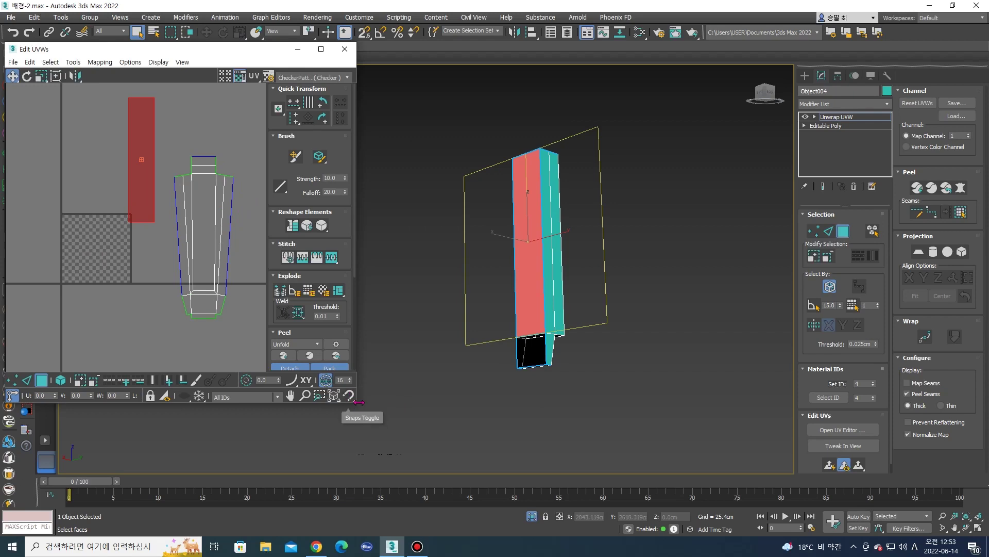
drag(357, 403, 427, 460)
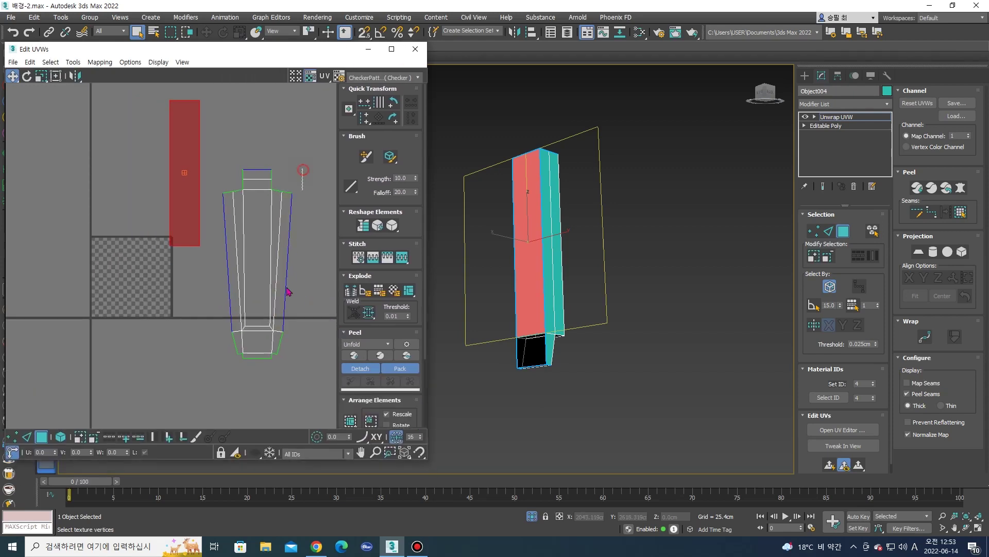
click(287, 292)
scroll(287, 291, up, 3)
click(280, 330)
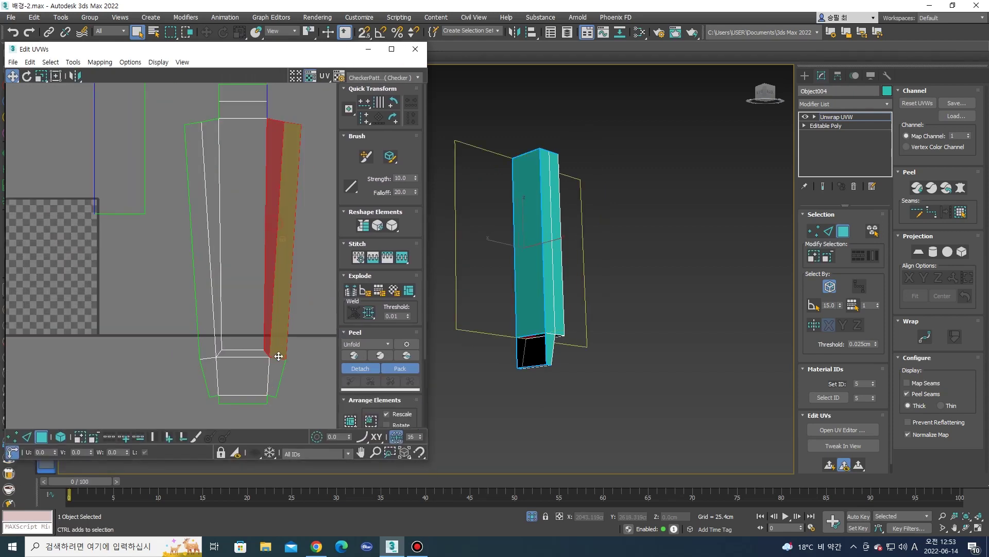
click(291, 258)
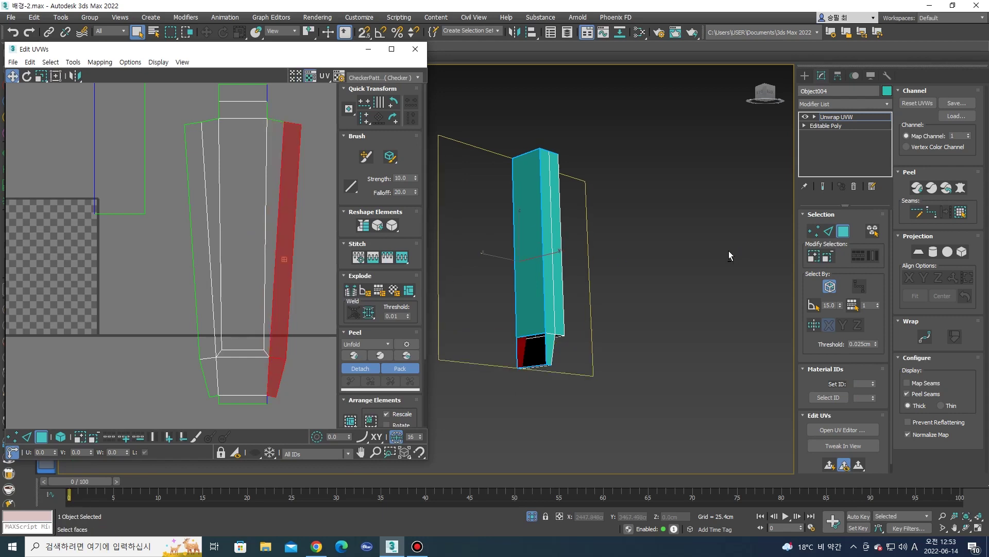
Add the side face to the selection and mirror the strip horizontally into place.
alt+middle_drag(728, 250, 522, 256)
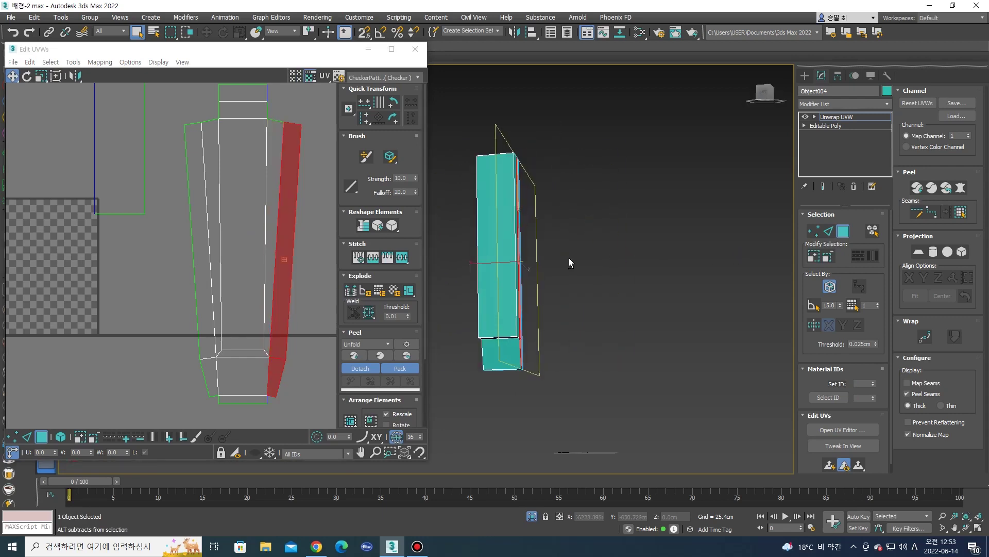
ctrl+click(507, 272)
right_click(277, 312)
click(258, 343)
drag(279, 329, 308, 299)
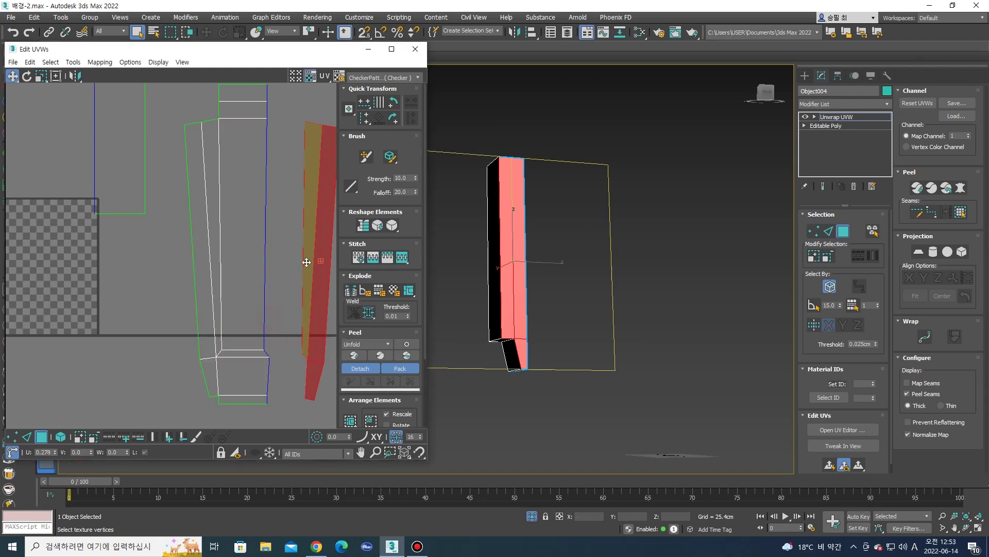
click(74, 76)
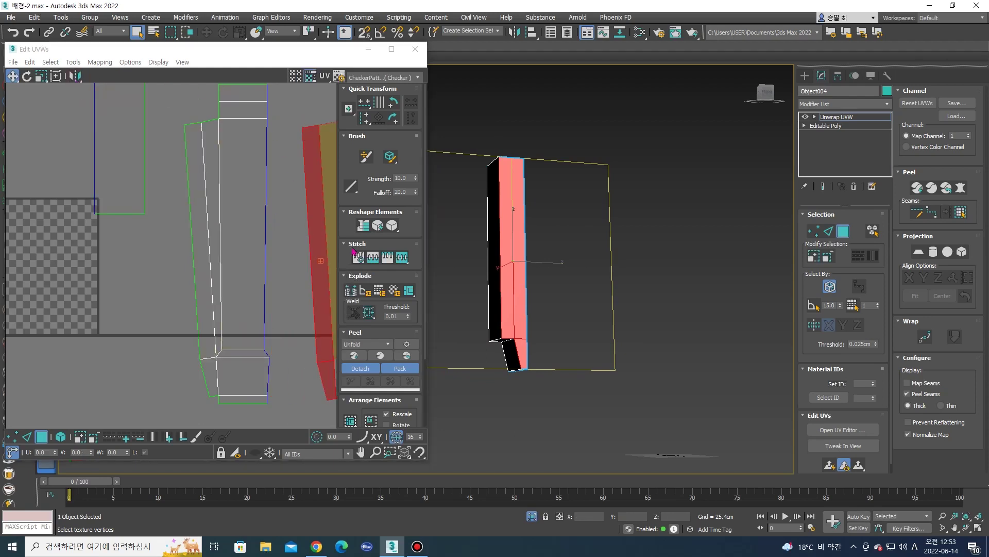
scroll(352, 250, down, 2)
middle_drag(316, 258, 283, 244)
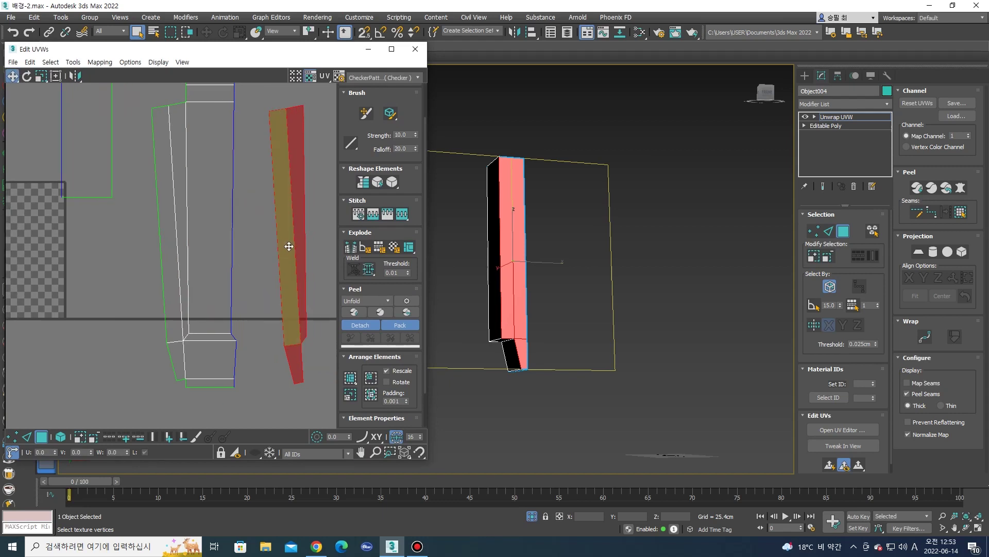
Select and reposition the left UV strip, undoing a stray click, then deselect.
click(288, 247)
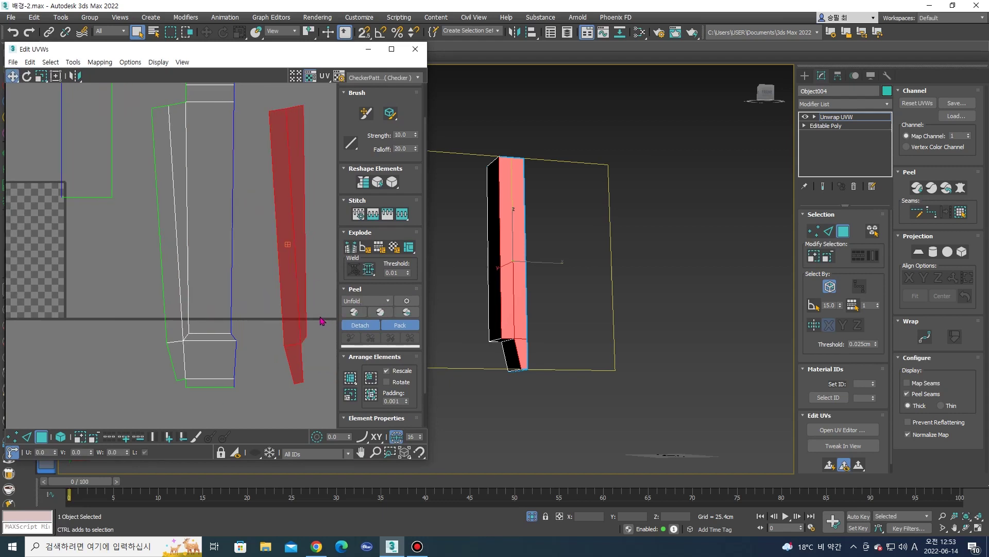
drag(322, 321, 315, 323)
click(292, 348)
key(ctrl+z)
click(276, 375)
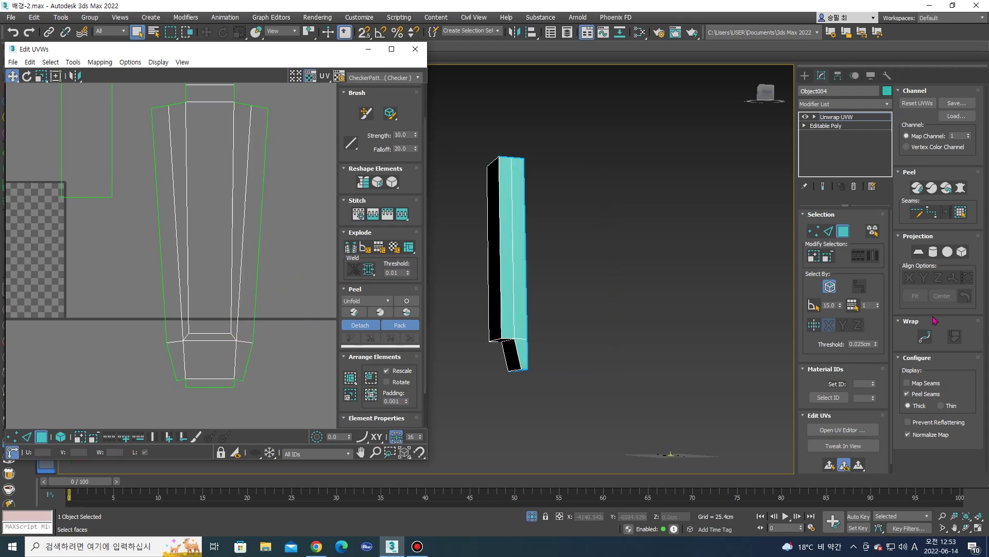
Start Point-to-Point seams and select the chimney's front face strip.
click(919, 213)
scroll(515, 363, up, 3)
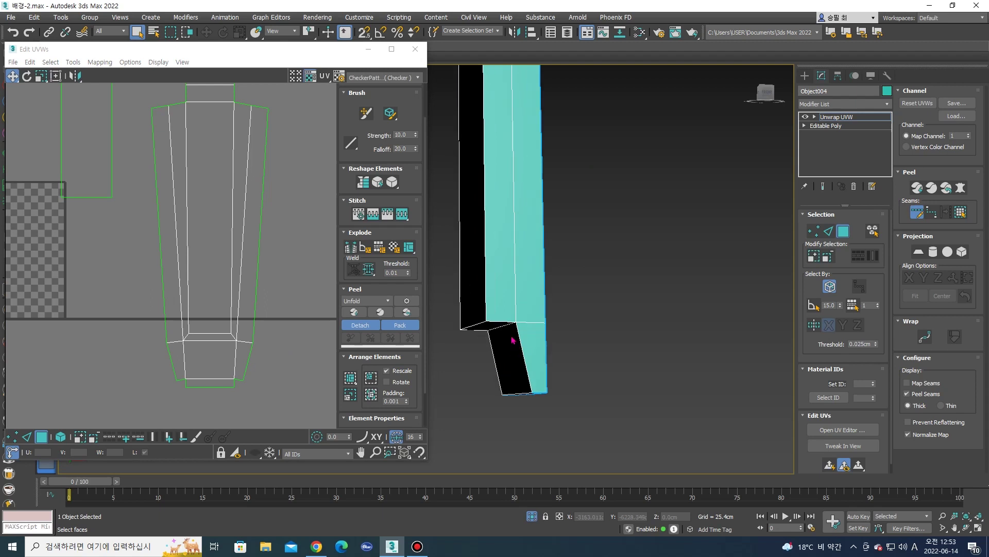
alt+middle_drag(510, 320, 482, 325)
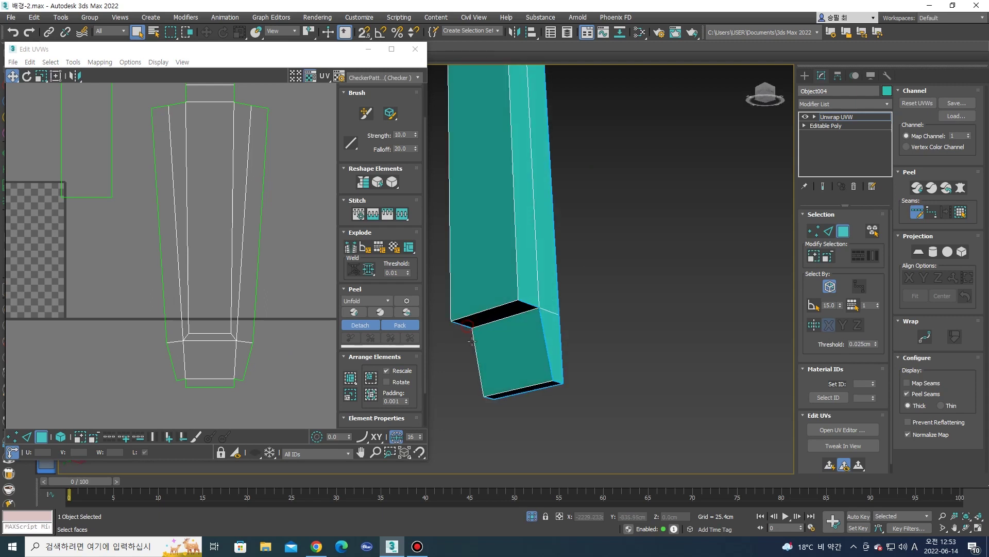
click(203, 269)
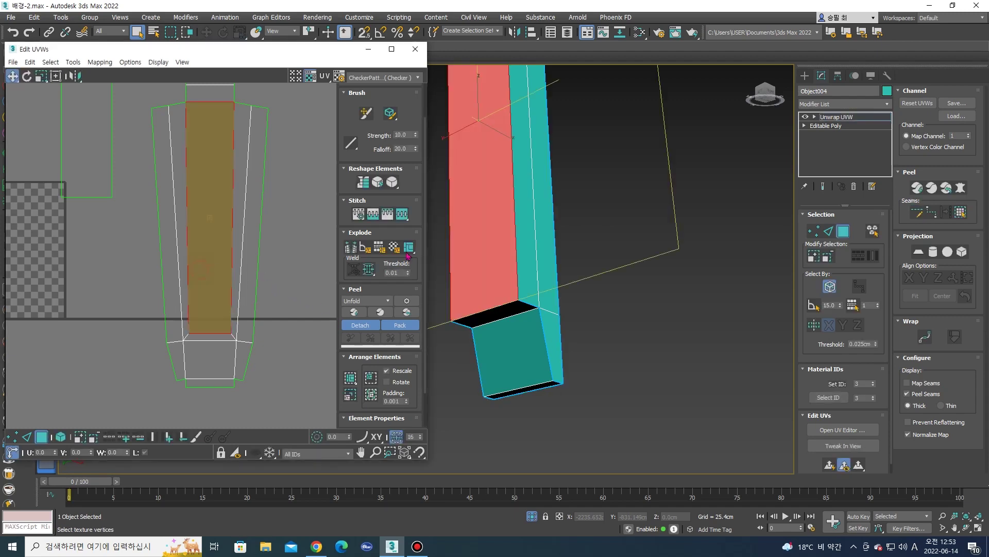
Pelt-map all of the chimney piece's faces and commit the UV layout.
click(961, 212)
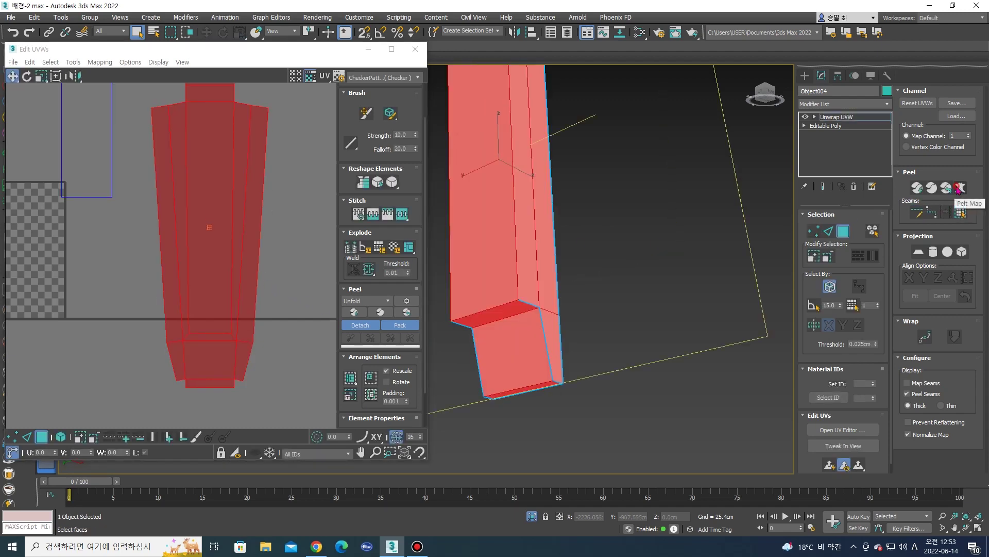
click(959, 187)
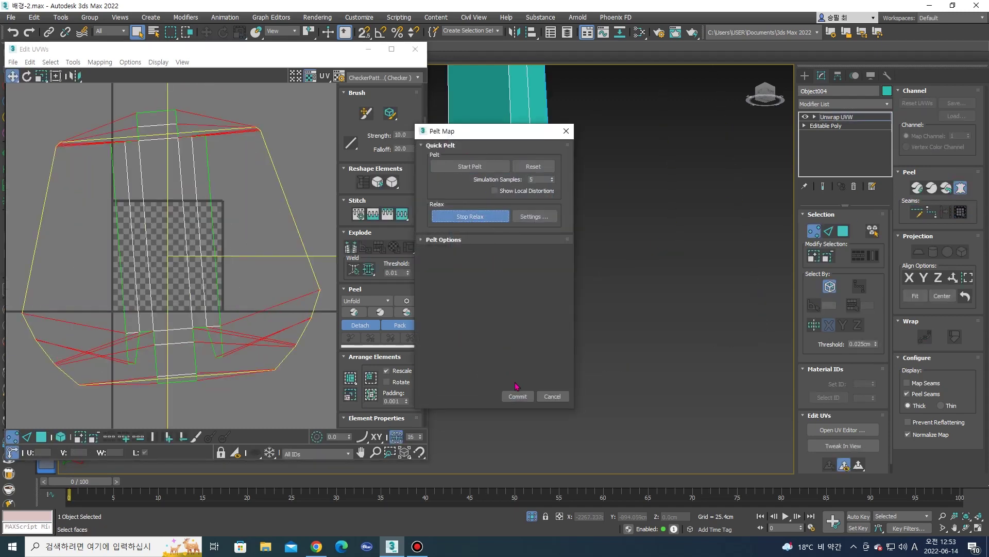
click(516, 396)
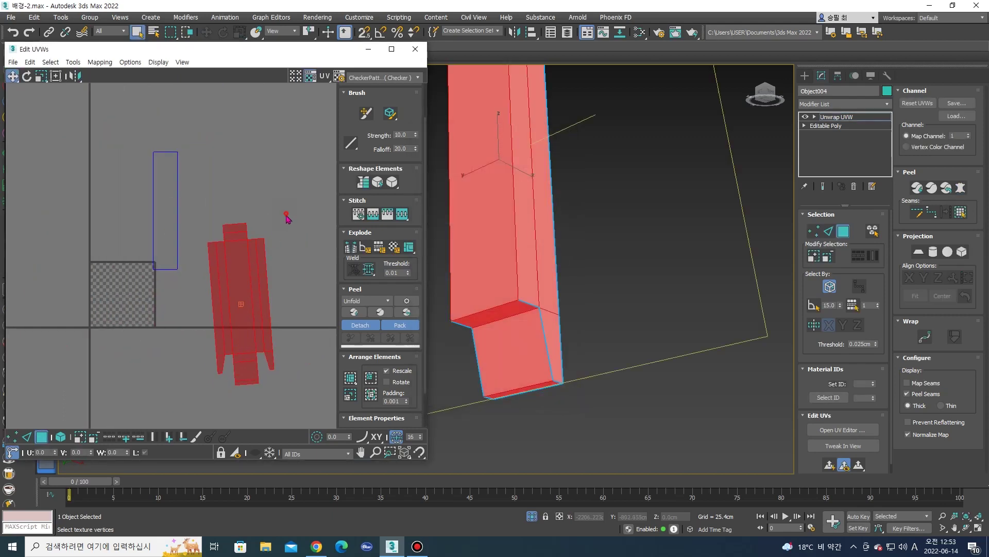
scroll(251, 309, up, 2)
Break the right-hand strip of UV faces into its own island, move it aside and mirror it horizontally.
click(282, 345)
click(273, 340)
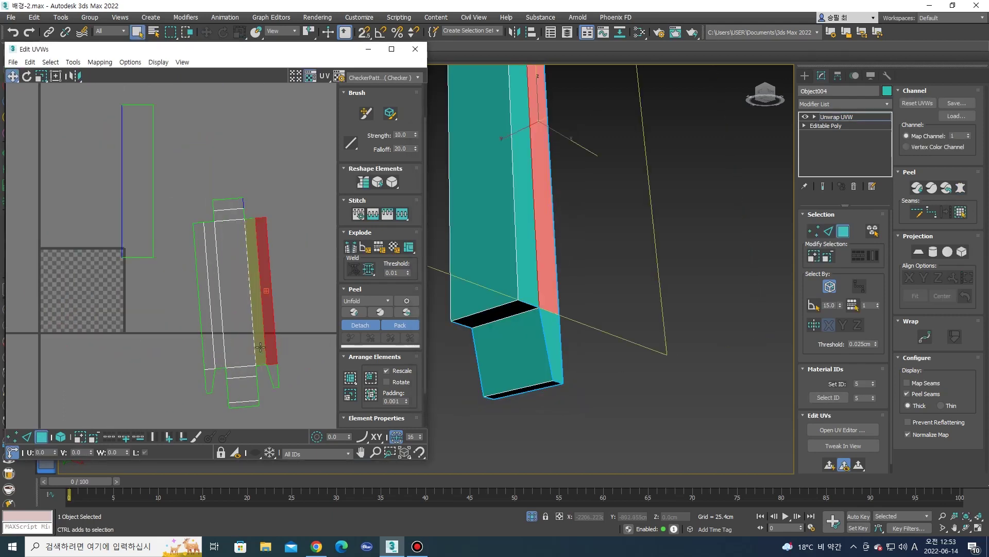
ctrl+click(255, 319)
right_click(259, 330)
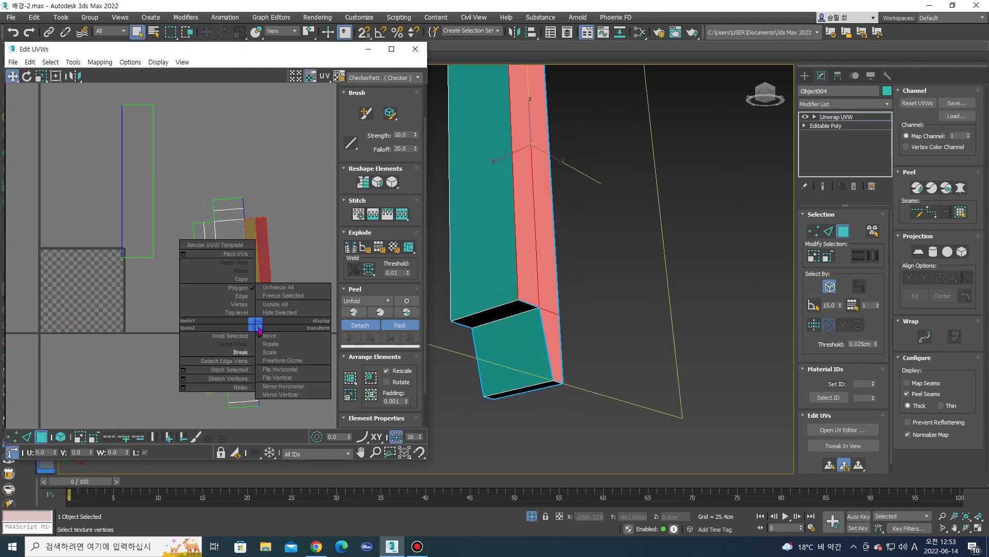
click(241, 352)
drag(263, 304, 288, 304)
click(73, 78)
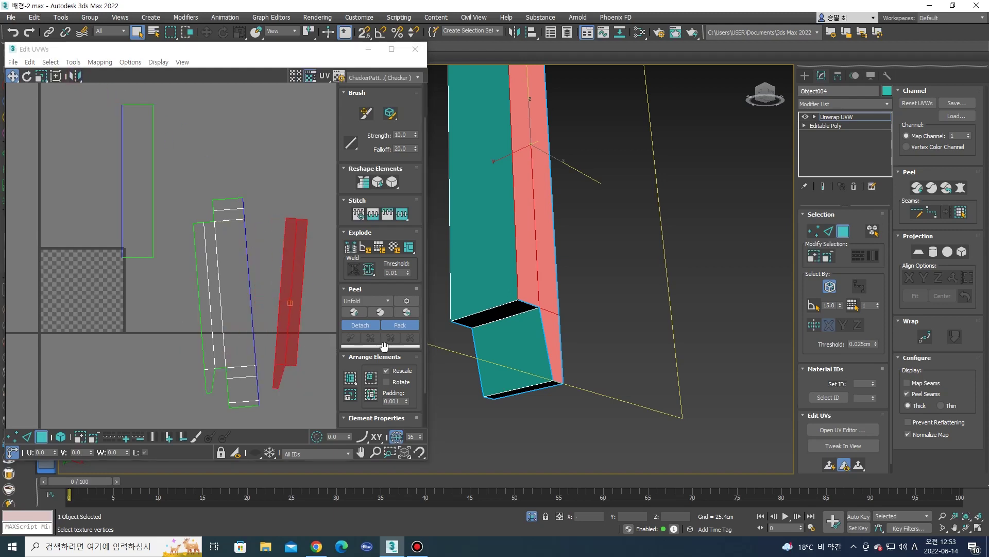
In vertex mode, drag the stretched top-right UV vertices left to straighten the strip.
drag(426, 460, 538, 511)
key(1)
drag(348, 213, 362, 249)
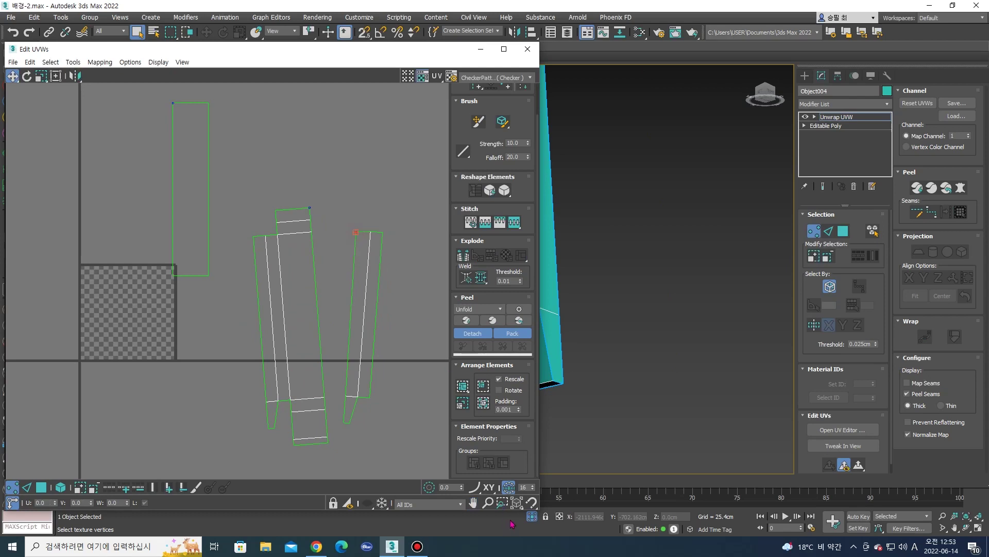
drag(356, 233, 257, 244)
drag(371, 232, 268, 237)
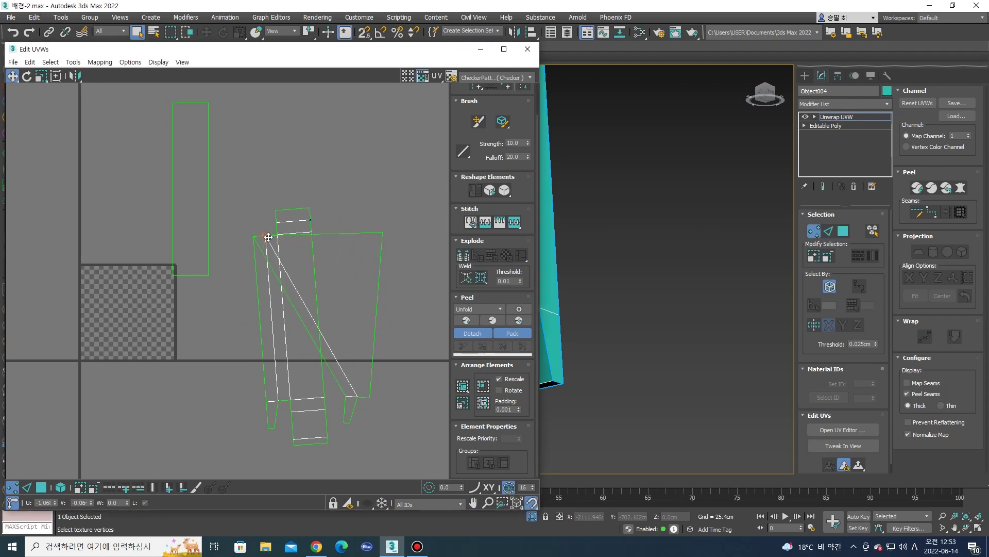
drag(382, 233, 280, 243)
Pull the lower-right corner vertex into line, then close the UV editor.
scroll(411, 282, up, 2)
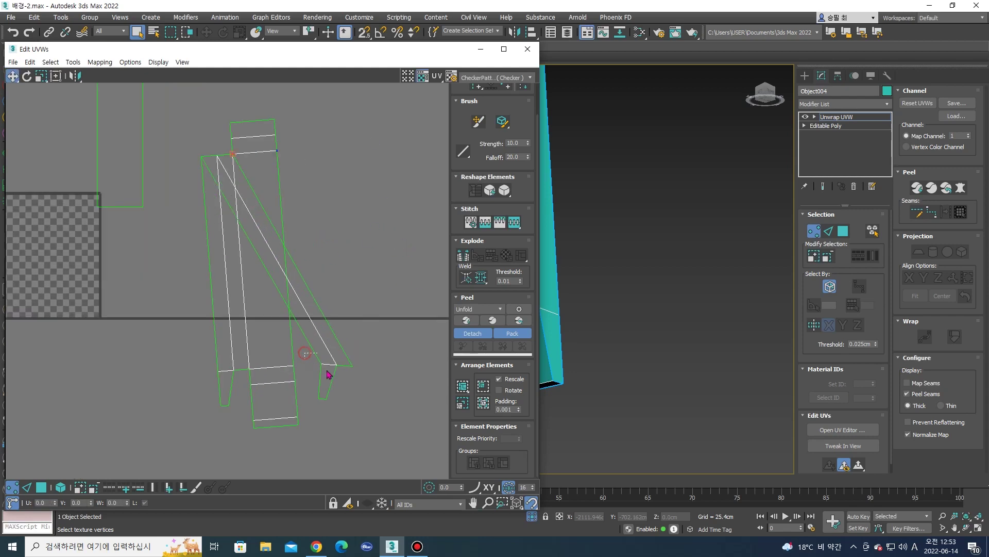
drag(336, 367, 242, 369)
scroll(320, 400, up, 2)
drag(306, 390, 321, 414)
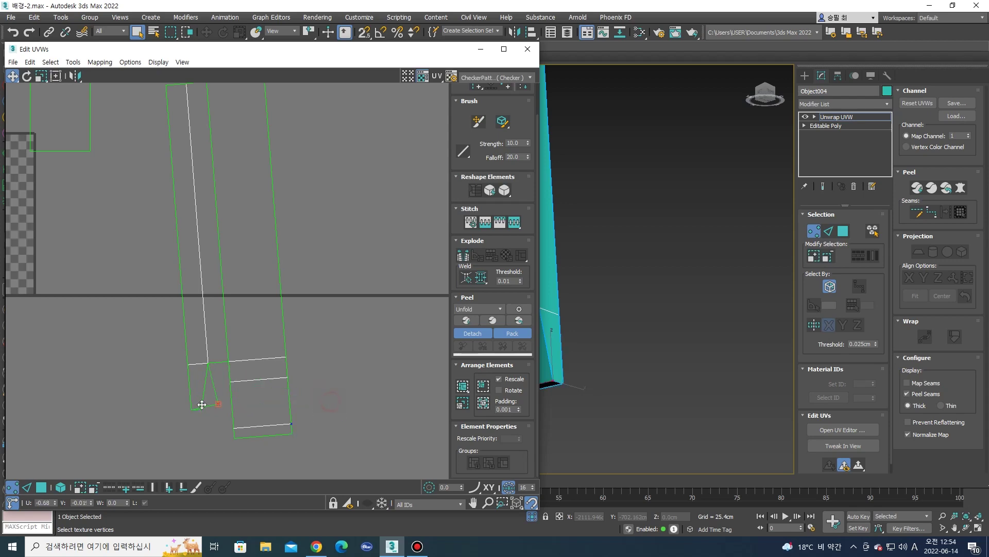
scroll(298, 282, down, 3)
scroll(320, 287, down, 2)
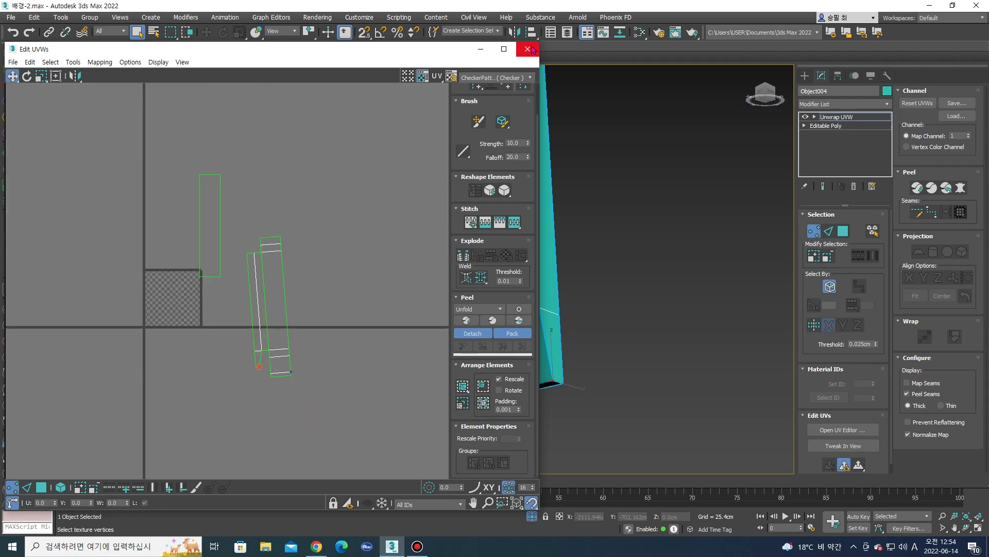
click(528, 49)
Select the flat slab above the dormer (Object001) and isolate it.
click(805, 75)
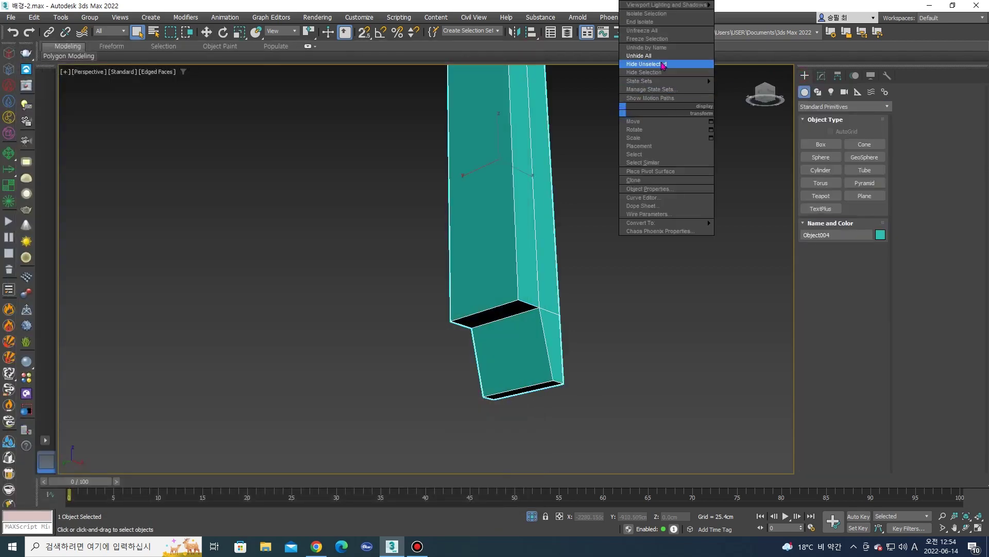
scroll(513, 150, down, 5)
alt+middle_drag(513, 149, 447, 232)
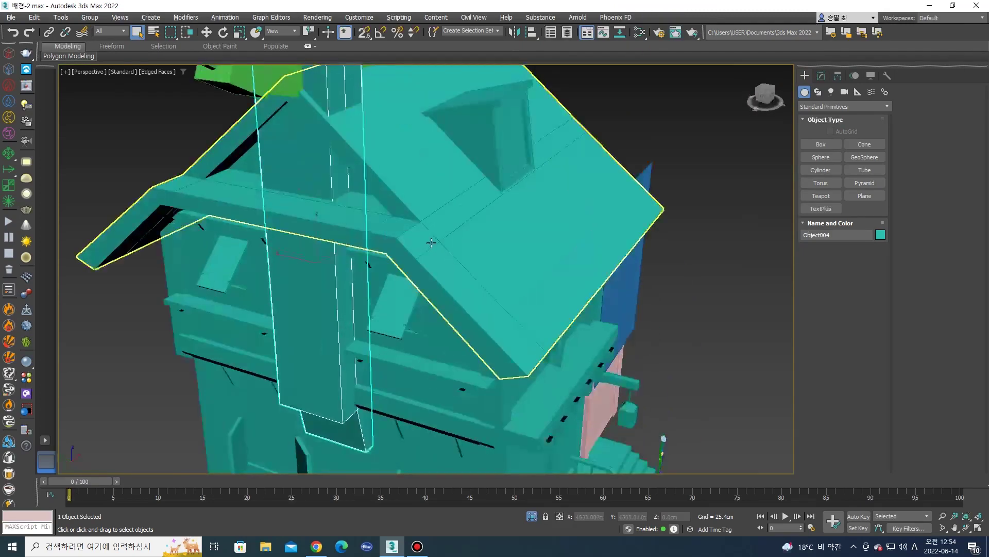
scroll(447, 232, down, 2)
alt+middle_drag(447, 232, 533, 160)
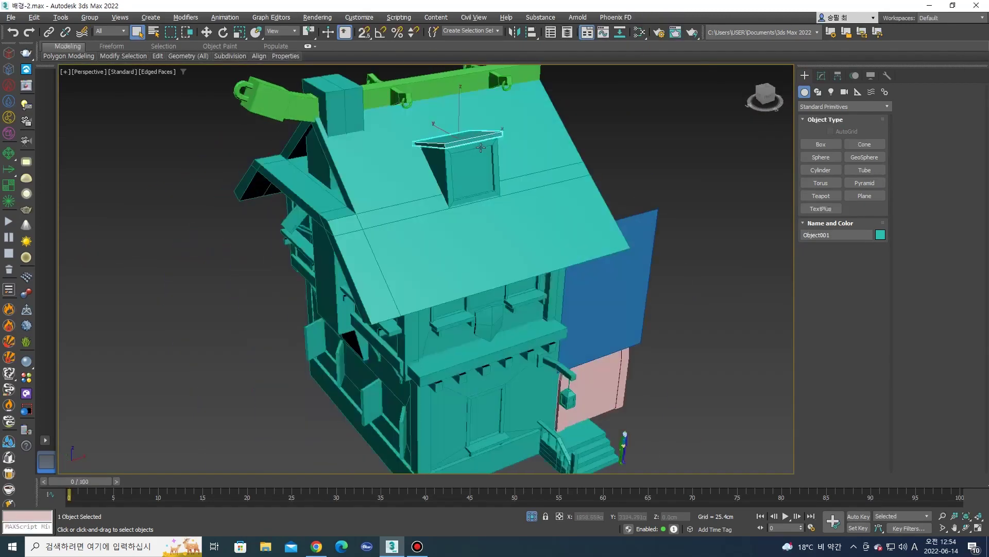
click(533, 160)
key(alt+q)
Add an Unwrap UVW modifier to the slab.
click(821, 75)
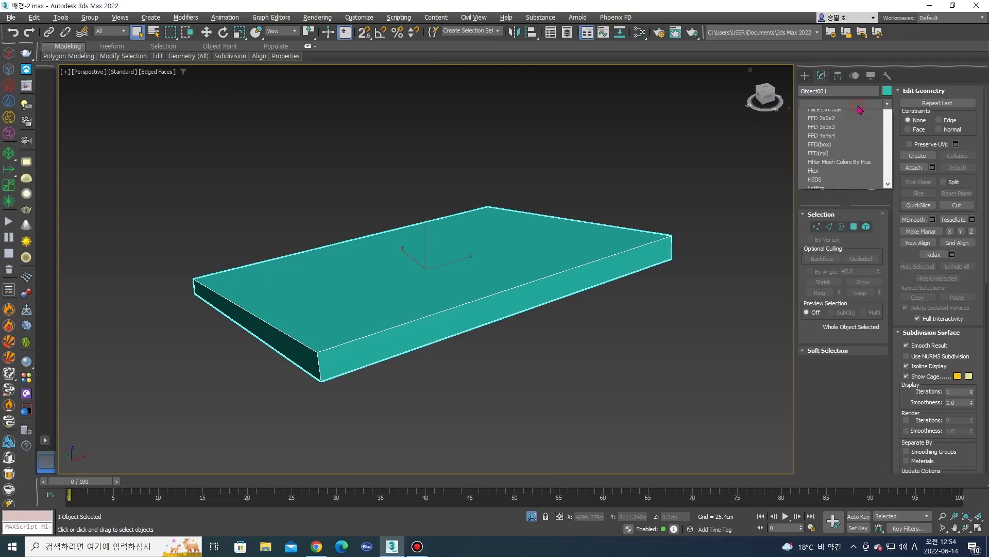
click(867, 103)
key(u)
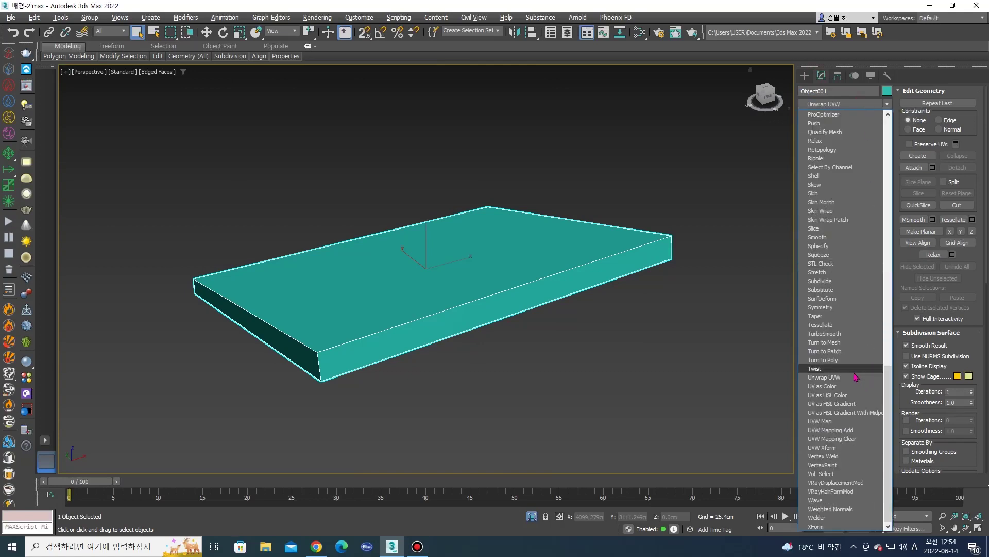
click(855, 377)
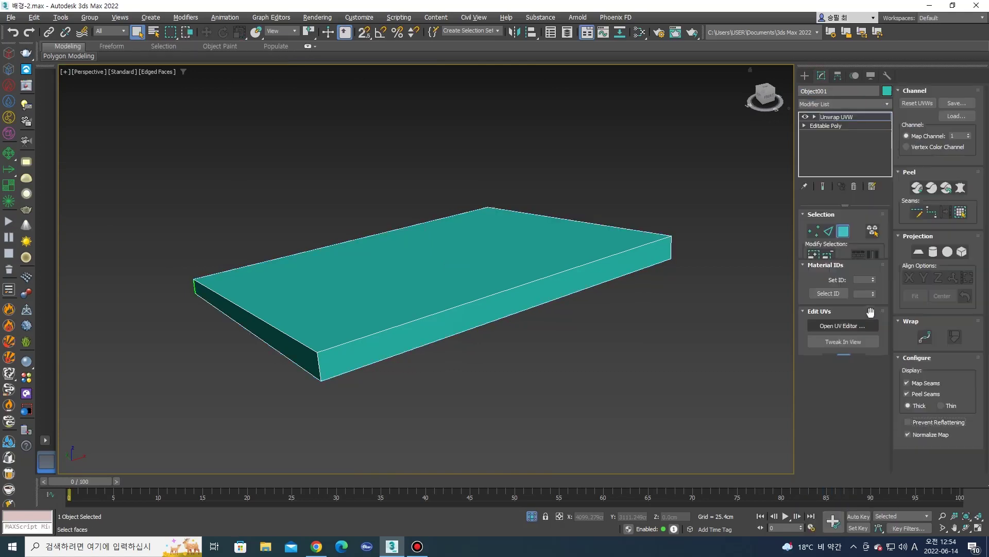
click(924, 216)
Pelt-map the slab's top face, commit it and move its island off the checker area.
alt+middle_drag(364, 342, 356, 290)
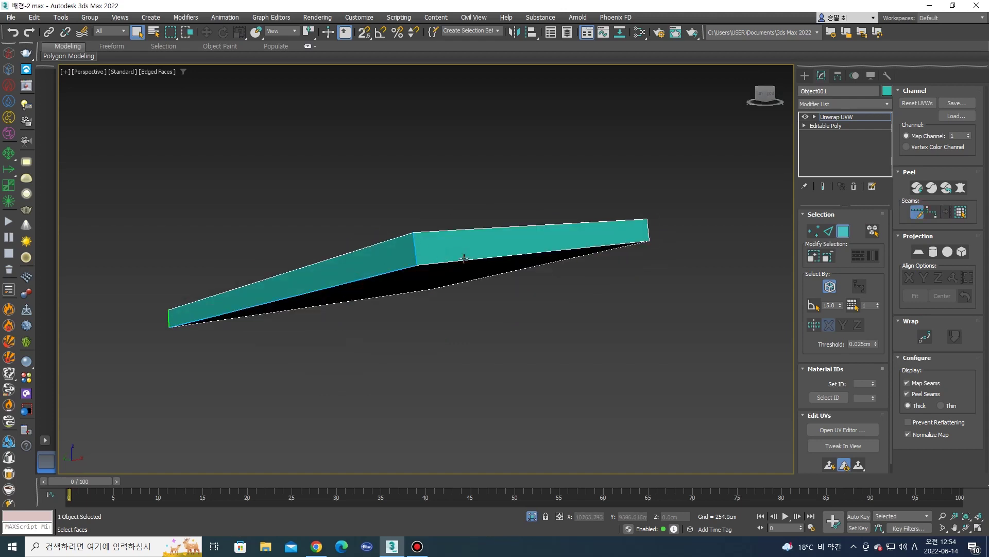
mouse_move(589, 243)
alt+middle_down()
mouse_move(684, 247)
mouse_move(596, 287)
mouse_move(599, 279)
alt+middle_up()
click(500, 274)
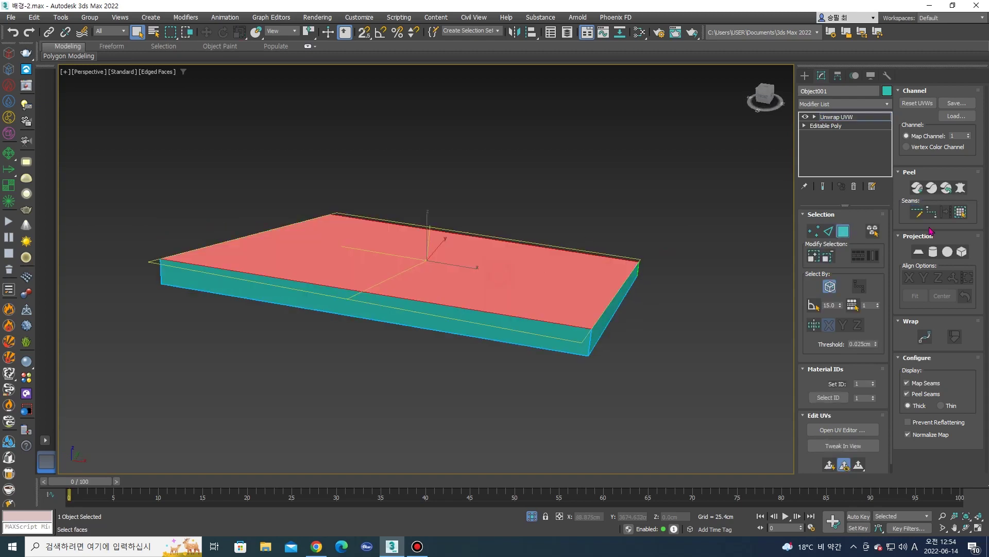
click(961, 188)
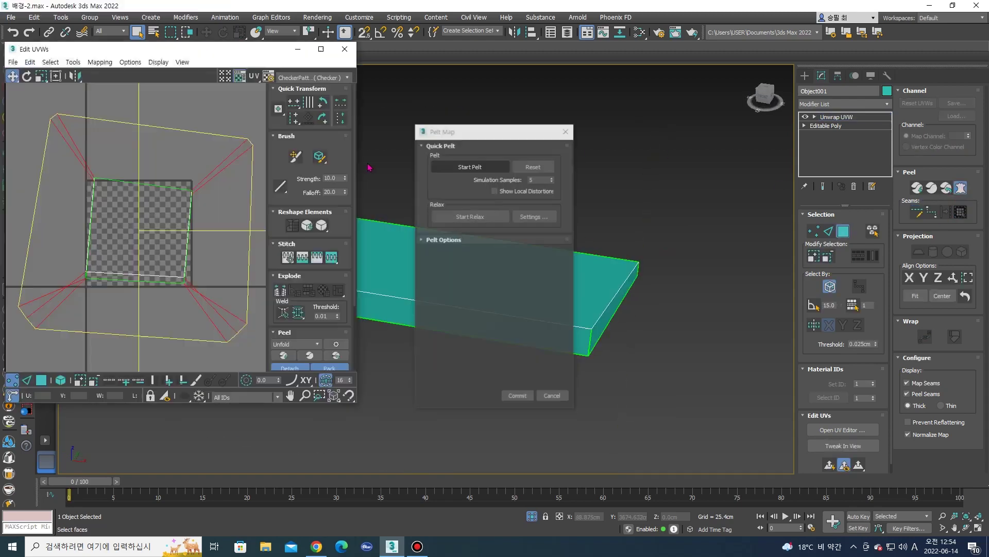
click(466, 167)
click(518, 396)
click(120, 259)
drag(158, 258, 299, 258)
Pelt-map and relax the slab's other large face, then commit.
alt+middle_drag(515, 289, 541, 221)
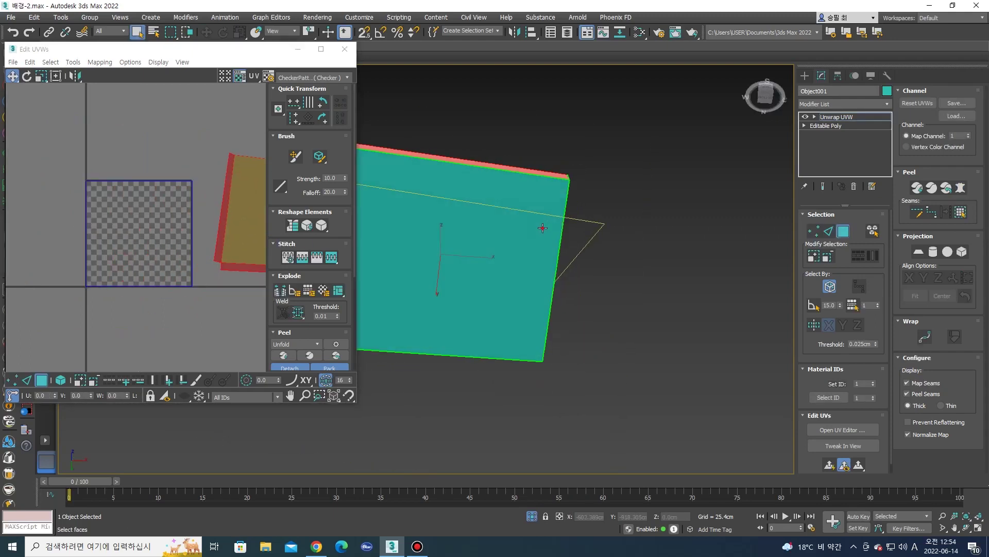
click(541, 221)
alt+middle_drag(619, 222, 685, 251)
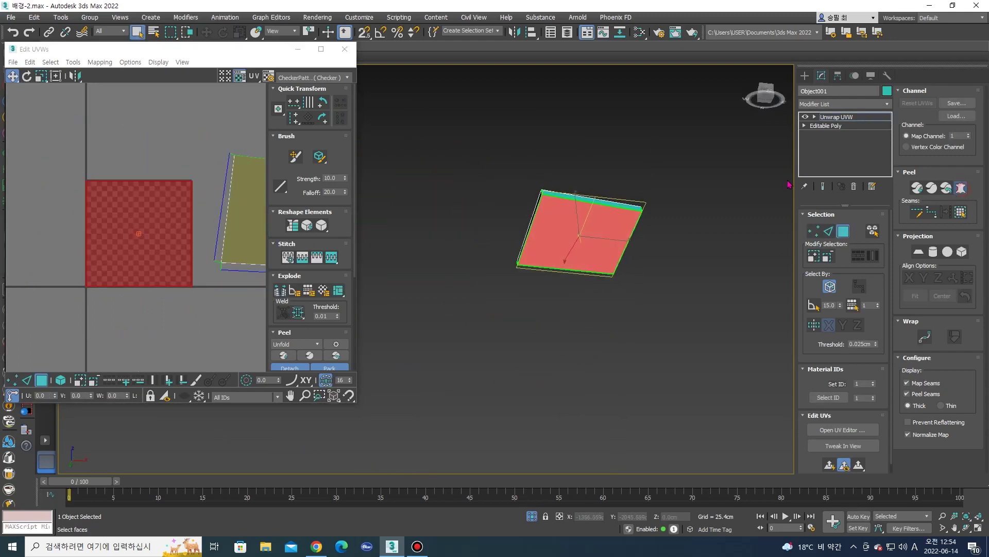
click(960, 188)
click(470, 166)
click(469, 219)
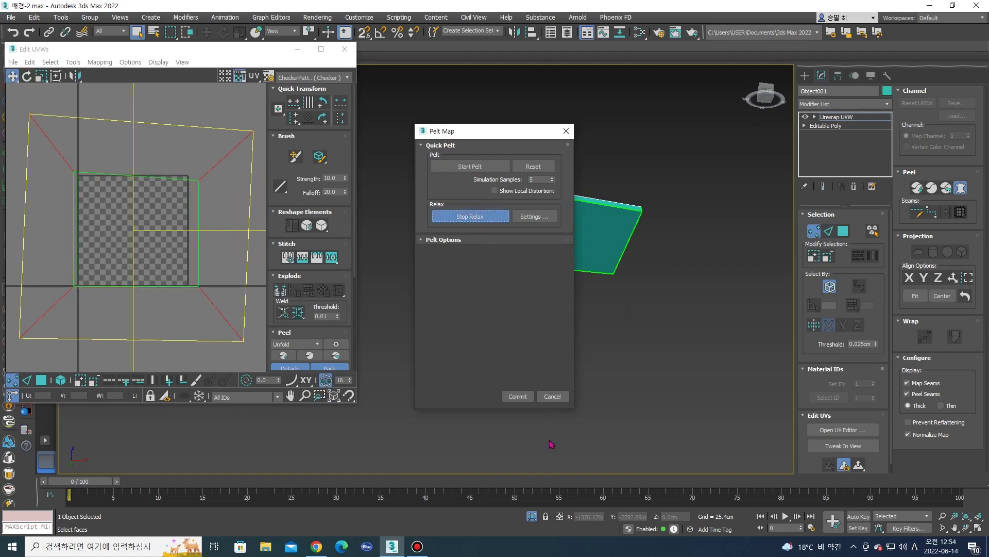
click(514, 395)
Preview the UVs with the checker.png texture, close the editor and end isolation.
scroll(185, 155, down, 3)
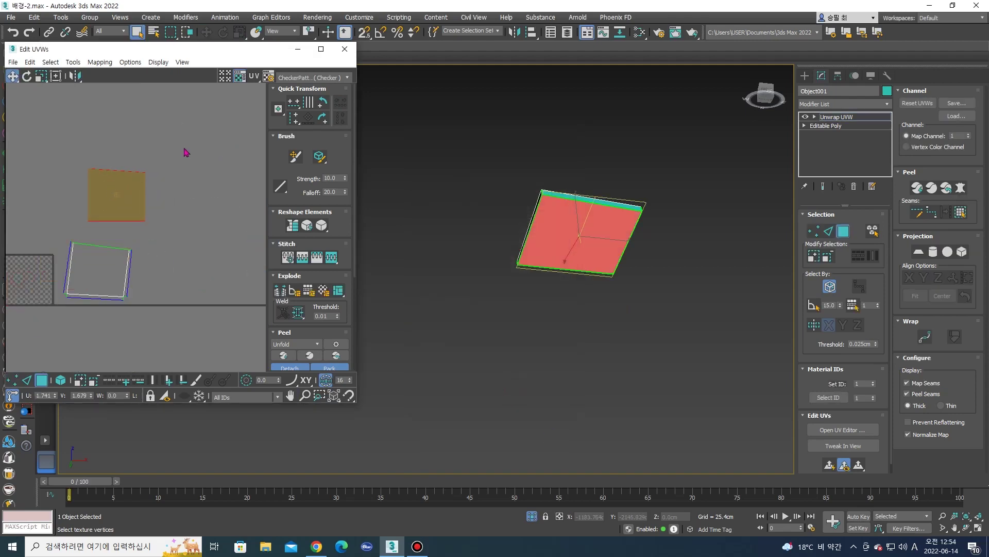
click(314, 74)
click(329, 91)
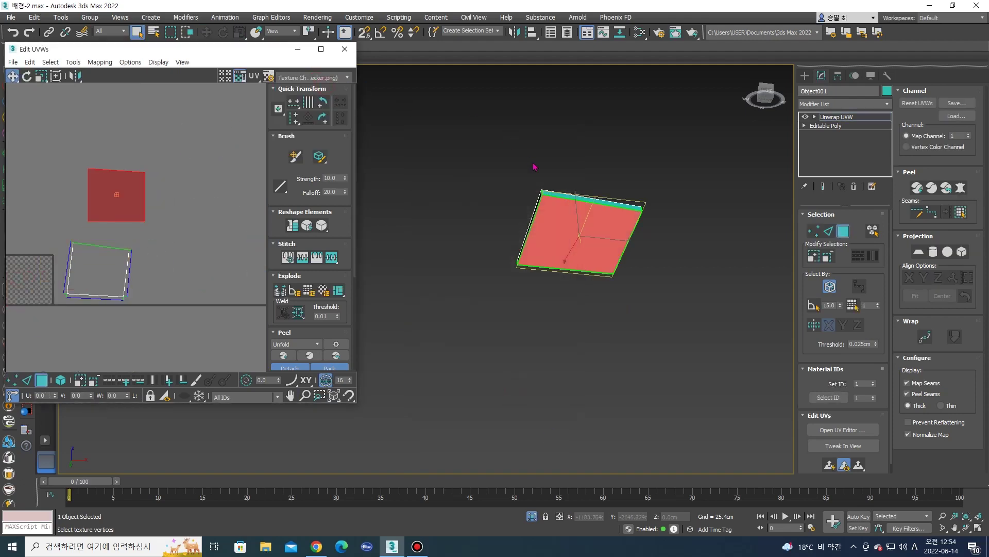
scroll(580, 263, up, 5)
mouse_move(580, 263)
alt+middle_down()
mouse_move(657, 258)
mouse_move(463, 109)
alt+middle_up()
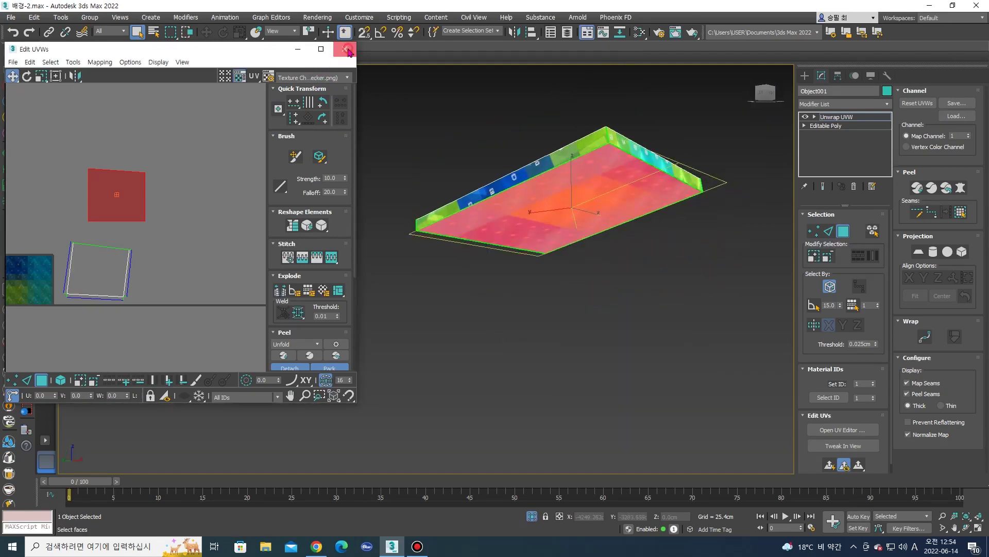
click(345, 48)
right_click(521, 149)
click(564, 88)
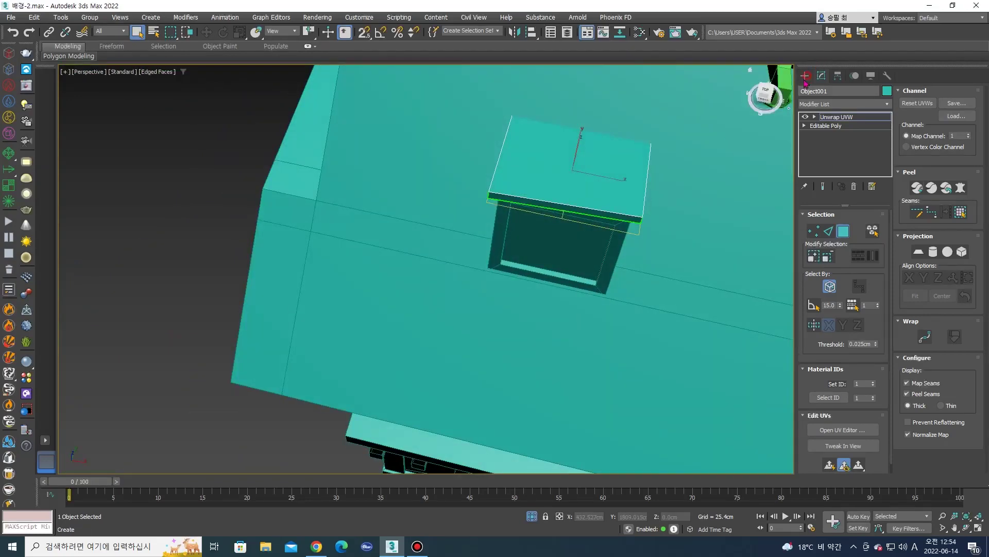
Select the dormer window (Object002) and isolate it.
click(805, 76)
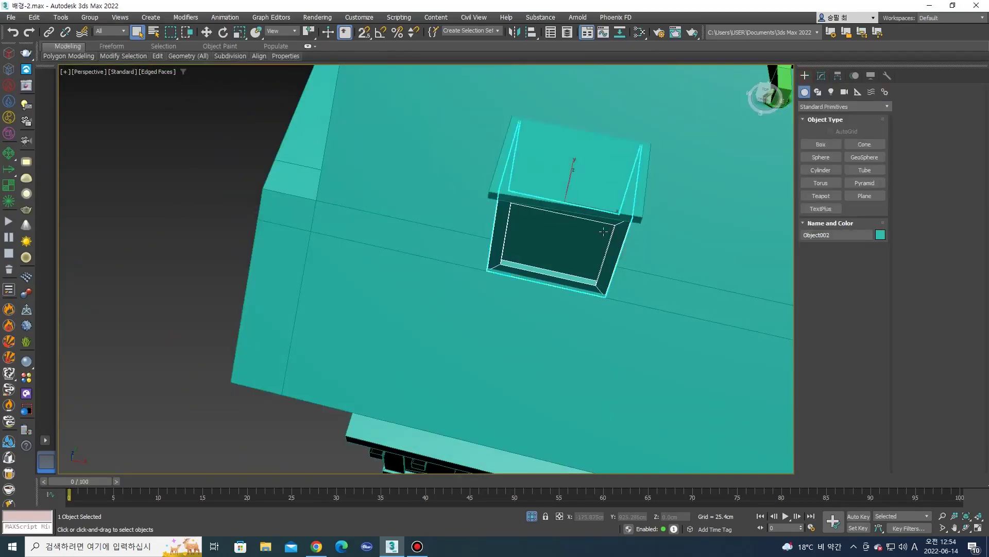
alt+middle_drag(567, 231, 647, 186)
scroll(647, 186, up, 2)
key(alt+q)
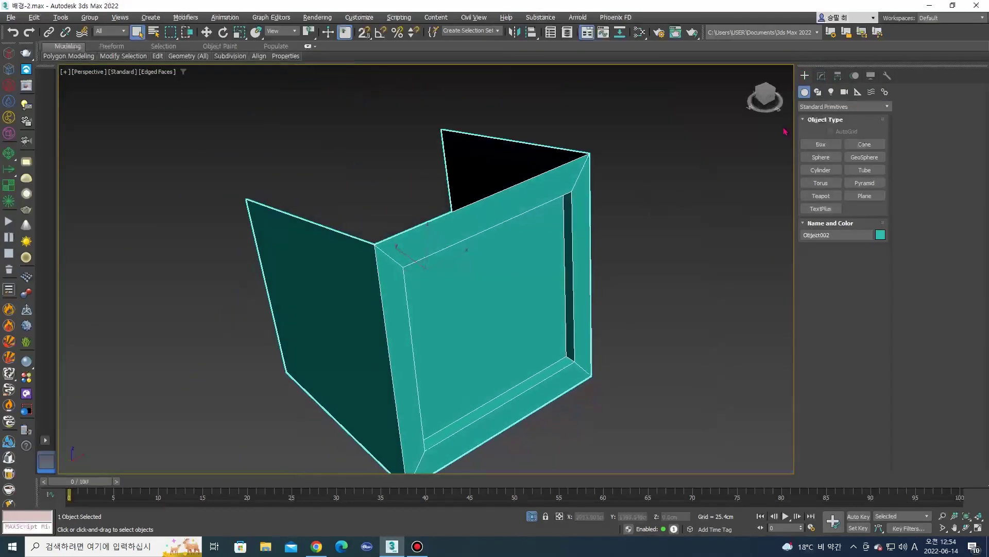
Add an Unwrap UVW modifier to the dormer.
click(822, 76)
click(838, 104)
scroll(820, 180, down, 10)
click(824, 376)
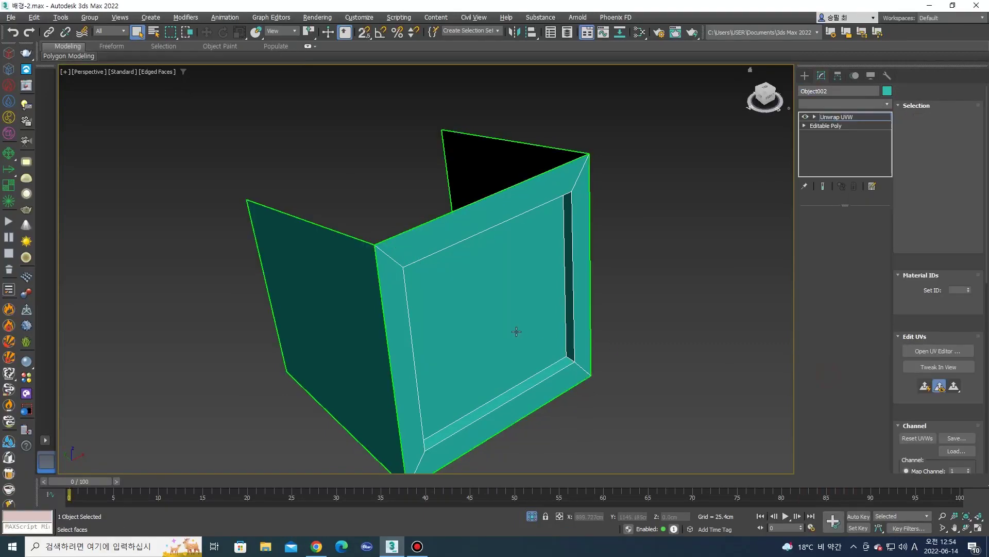
Pelt-map and relax the dormer's faces, commit, and move the UV strip aside.
alt+middle_drag(521, 331, 567, 268)
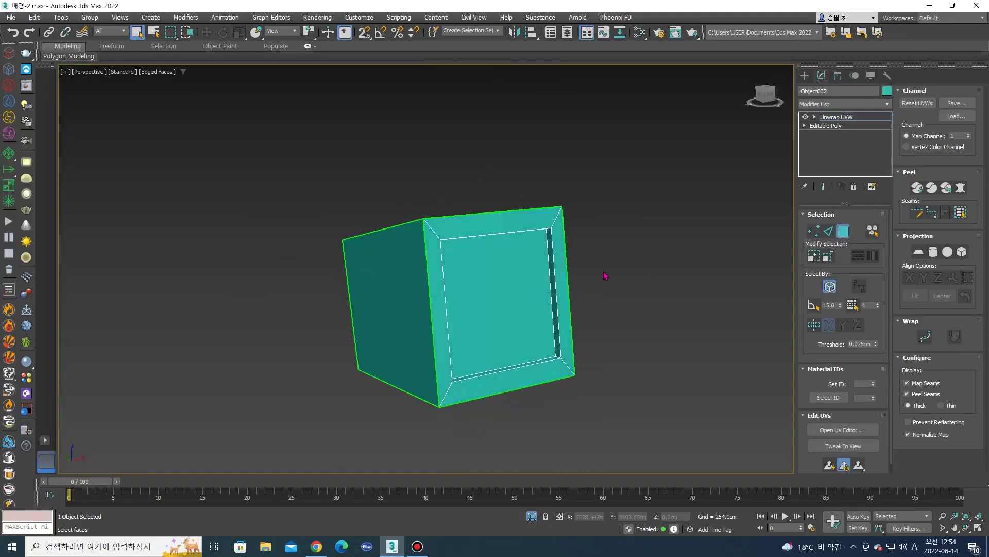
click(514, 279)
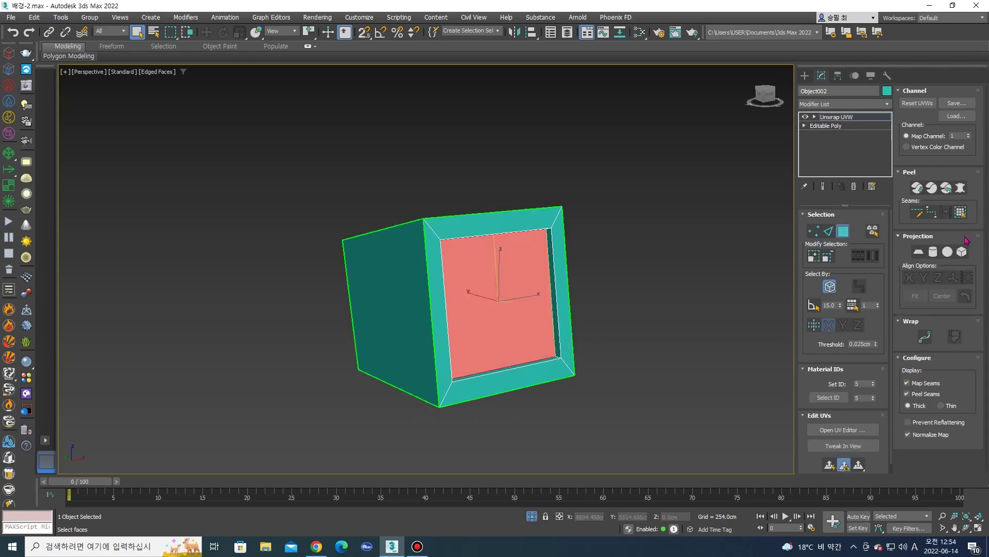
click(966, 188)
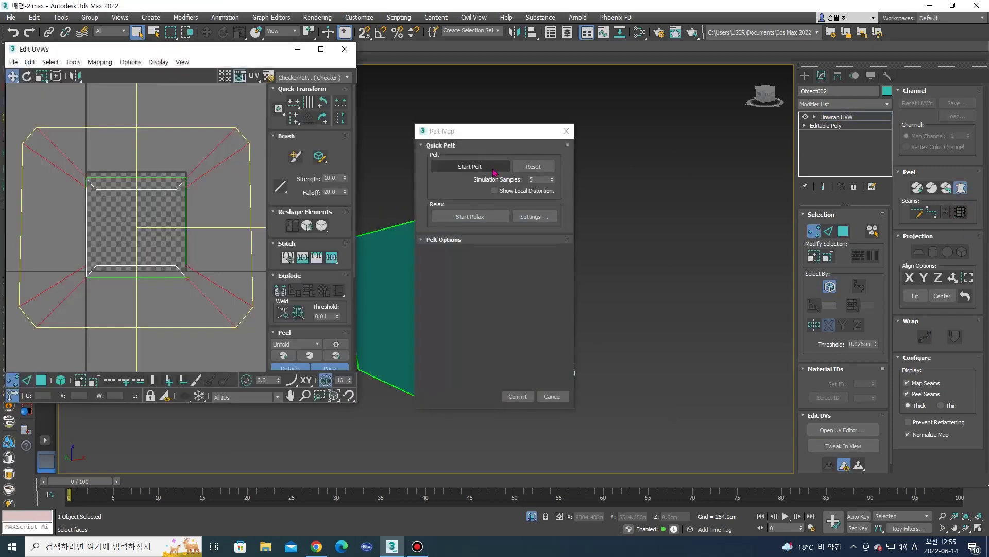
click(485, 221)
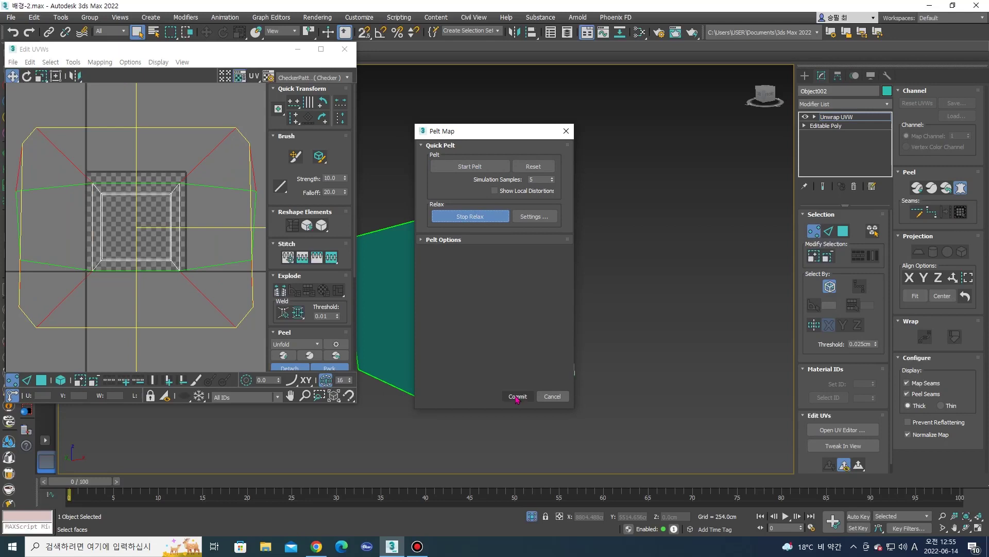
click(516, 396)
drag(177, 227, 220, 169)
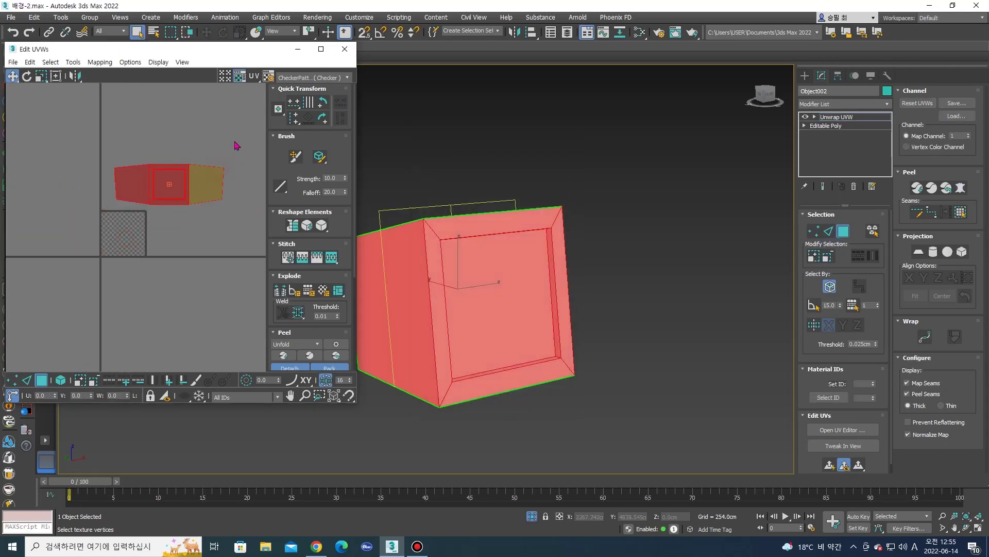
Detach a single UV face and move it lower in the UV editor.
click(206, 183)
right_click(206, 183)
click(187, 188)
drag(206, 183, 168, 246)
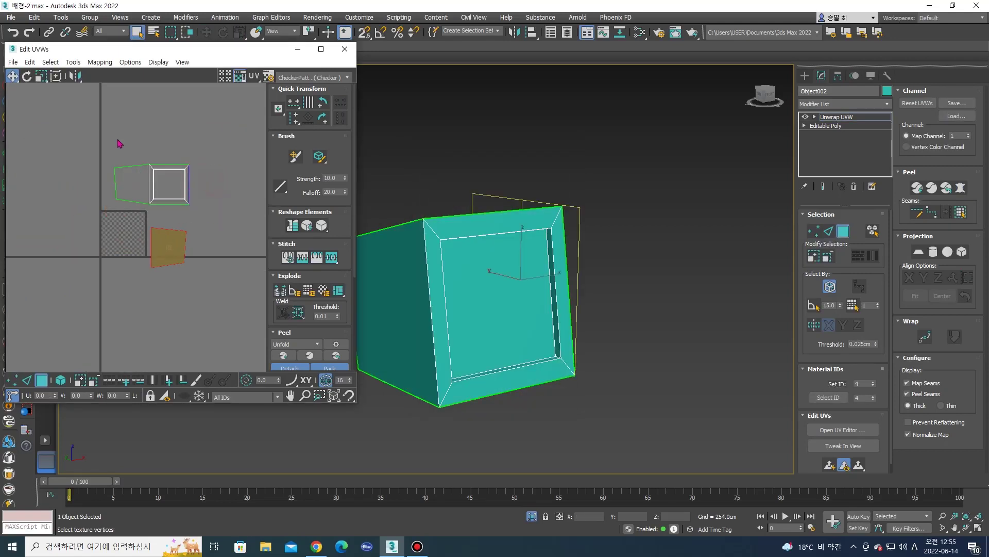
click(125, 216)
Reposition the detached face's UV vertices to reshape it, then close the UV editor.
key(1)
click(152, 232)
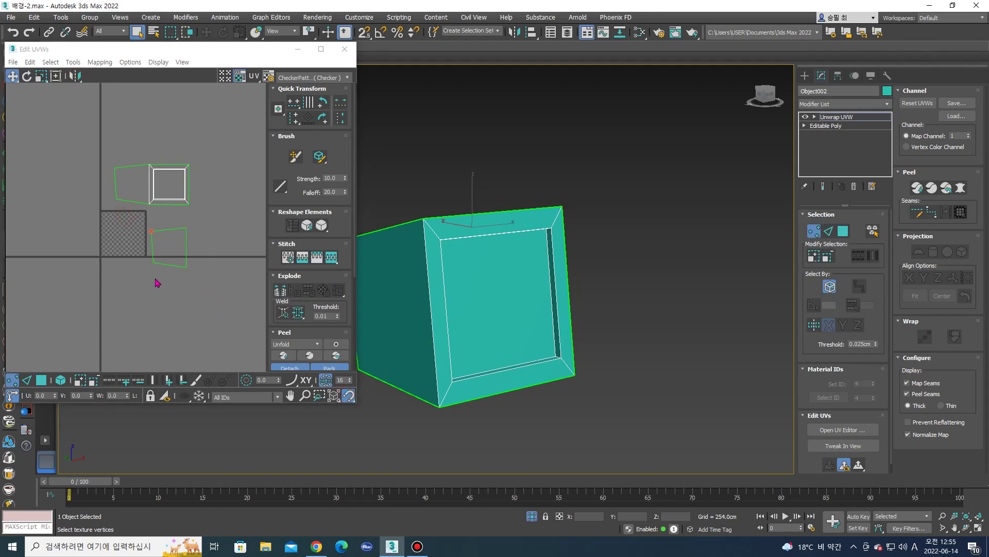
drag(149, 231, 114, 173)
click(186, 227)
drag(152, 261, 118, 201)
click(184, 269)
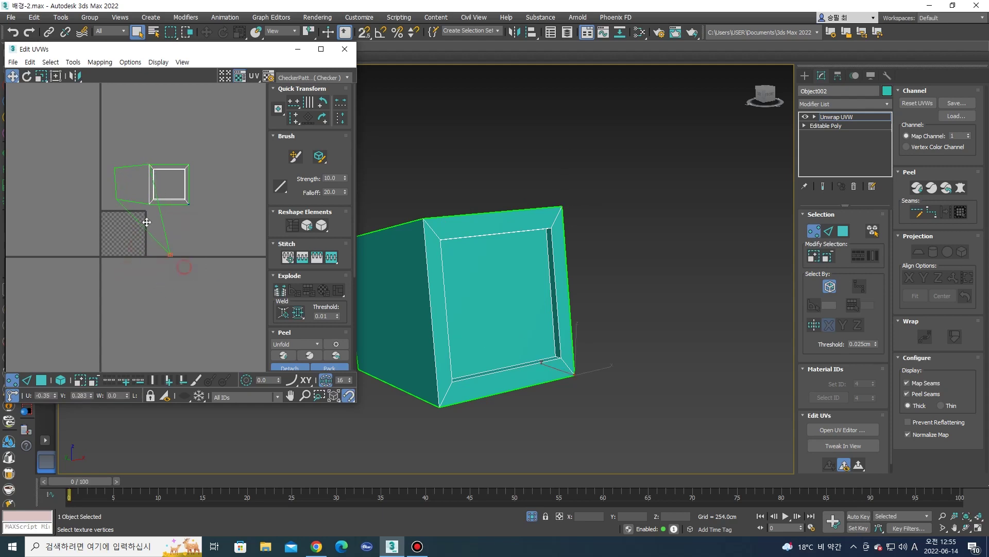
click(344, 61)
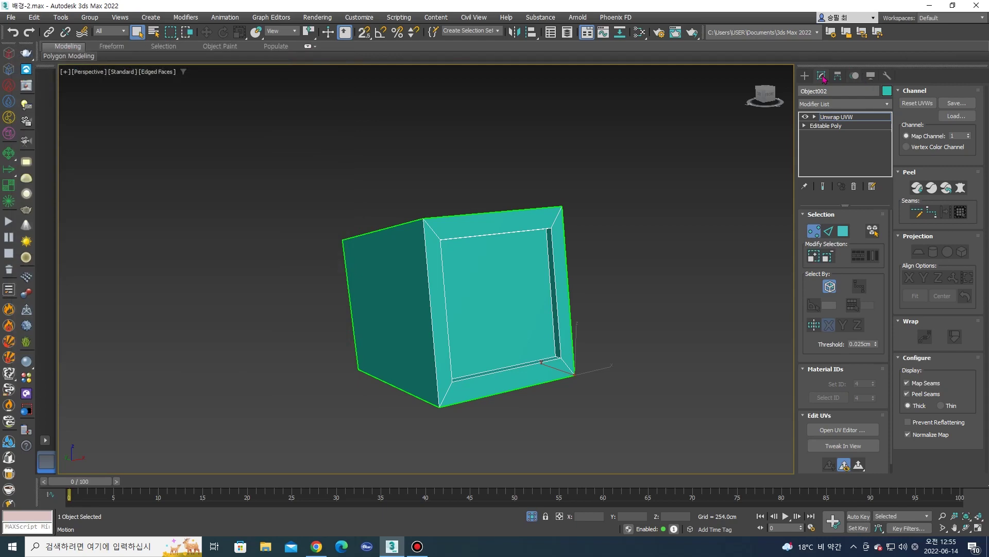
click(805, 76)
right_click(649, 148)
End isolation, orbit around the whole house and select the blue side plane Plane002.
click(666, 84)
scroll(567, 155, down, 5)
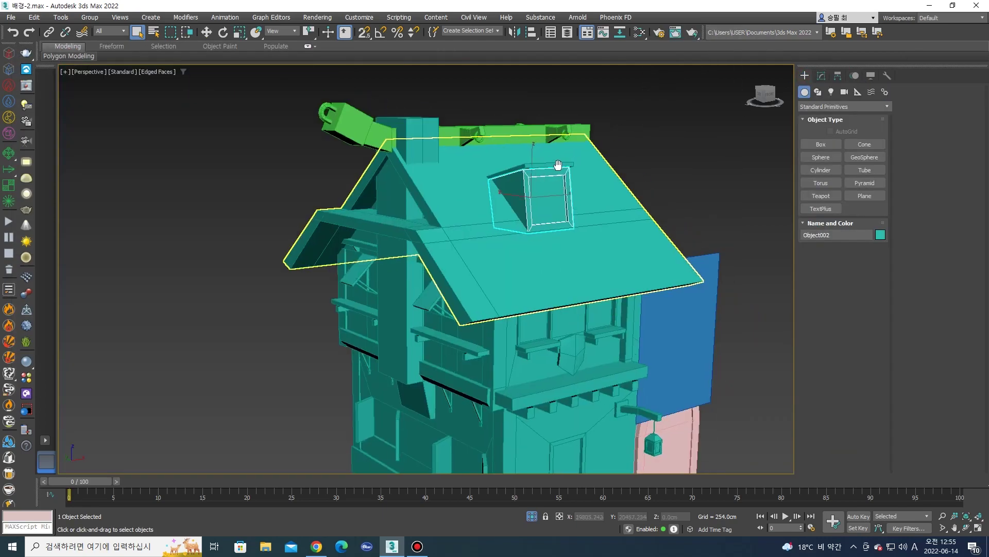
scroll(554, 162, up, 5)
click(551, 161)
scroll(541, 168, up, 3)
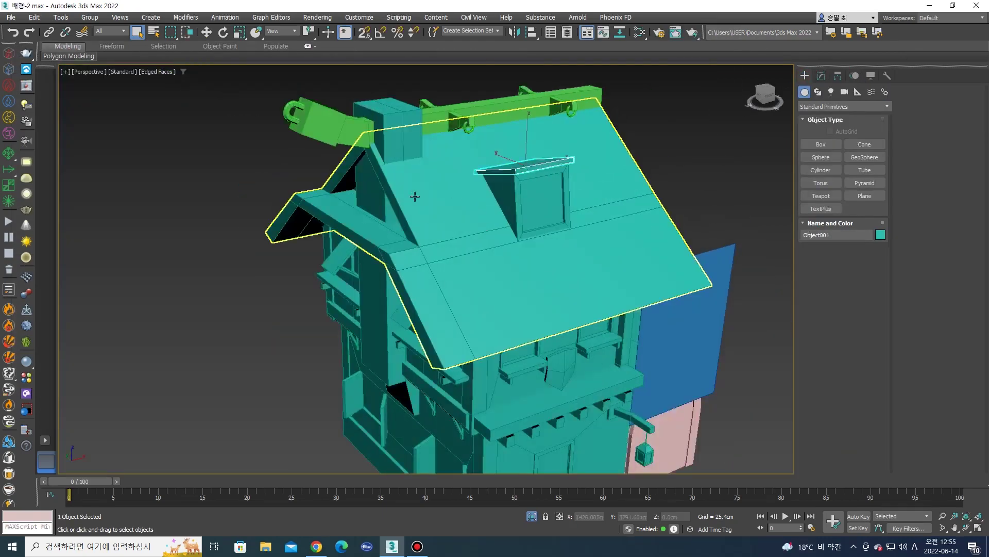
click(415, 195)
click(380, 175)
mouse_move(379, 175)
alt+middle_down()
mouse_move(475, 253)
mouse_move(492, 251)
alt+middle_up()
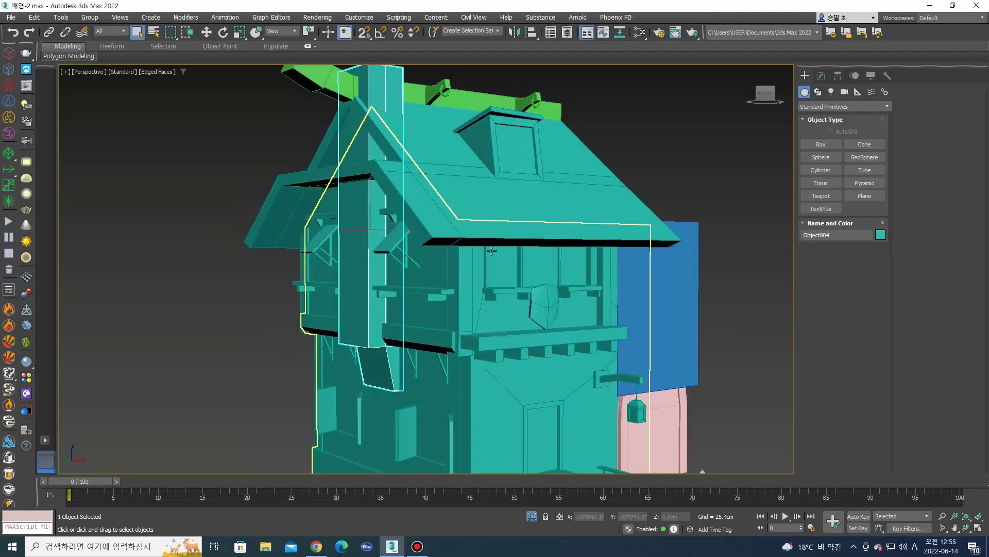
scroll(491, 261, down, 3)
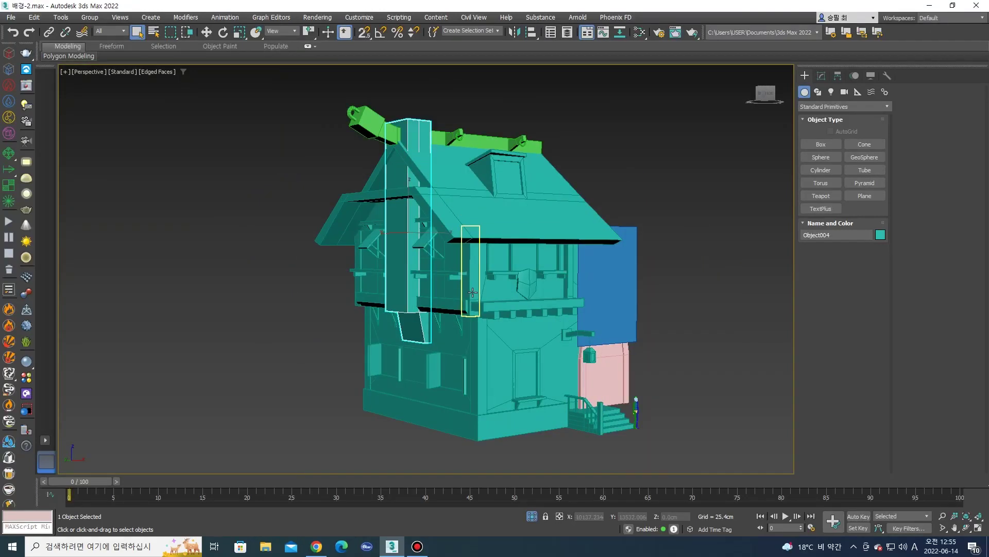
click(420, 160)
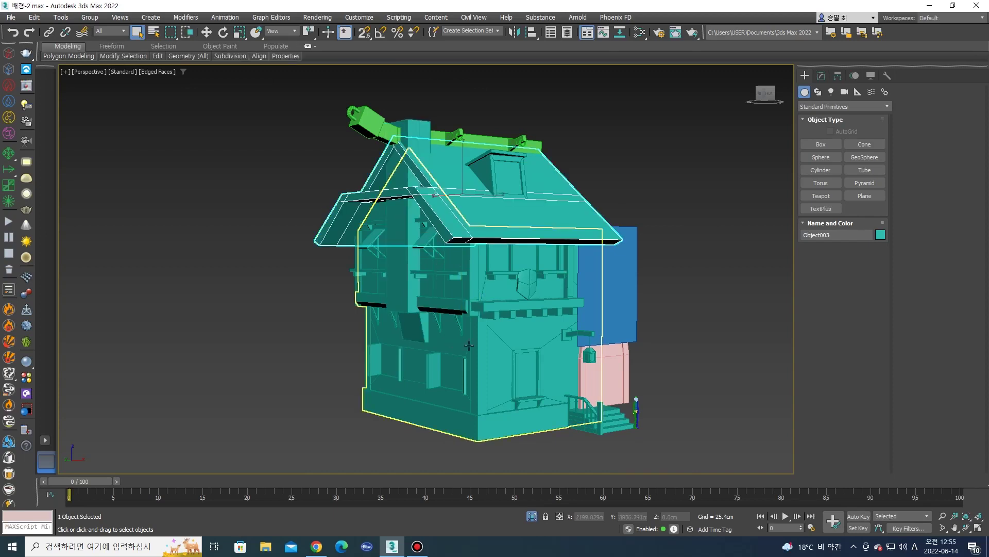
alt+middle_drag(615, 310, 603, 304)
click(601, 299)
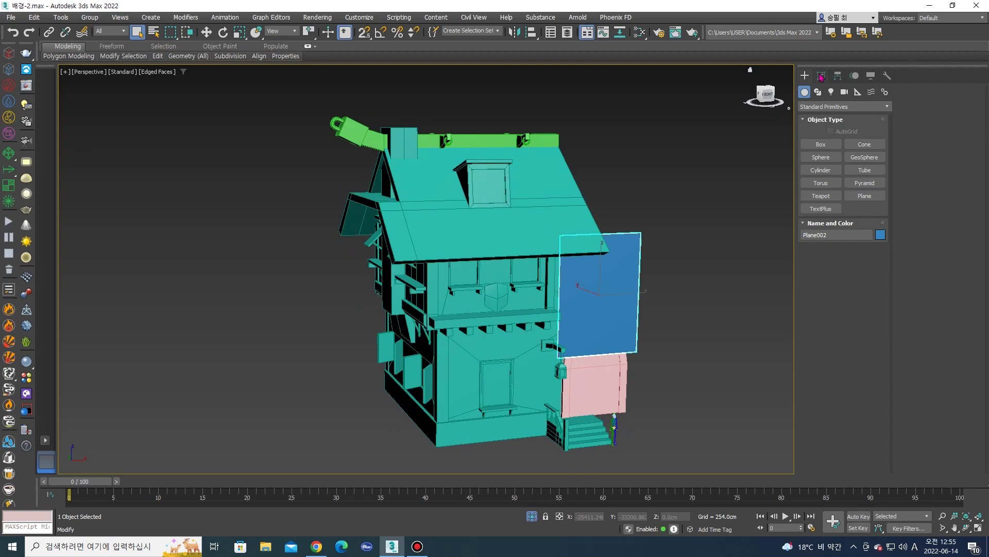
Add Unwrap UVW to Plane002 and open its UV editor.
click(822, 78)
click(844, 104)
key(u)
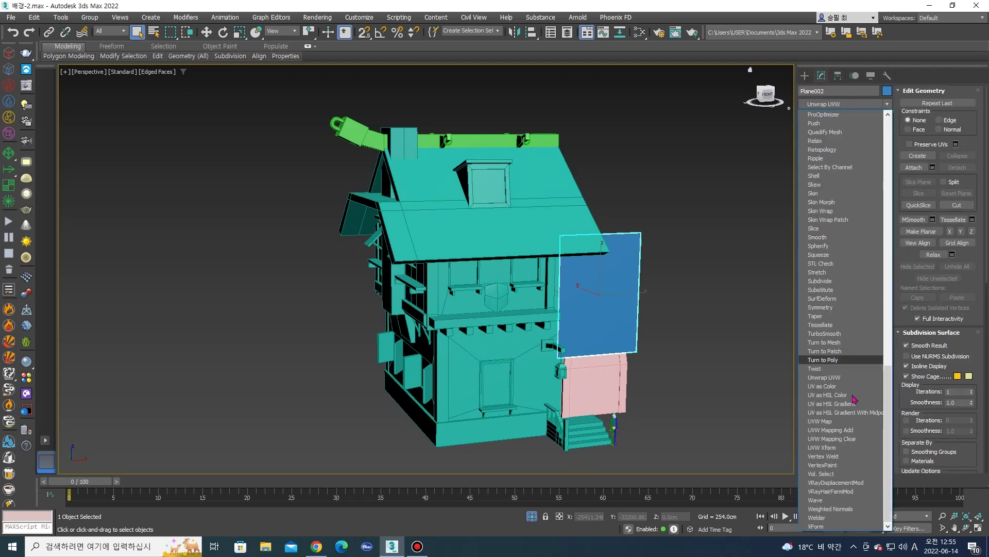
click(848, 380)
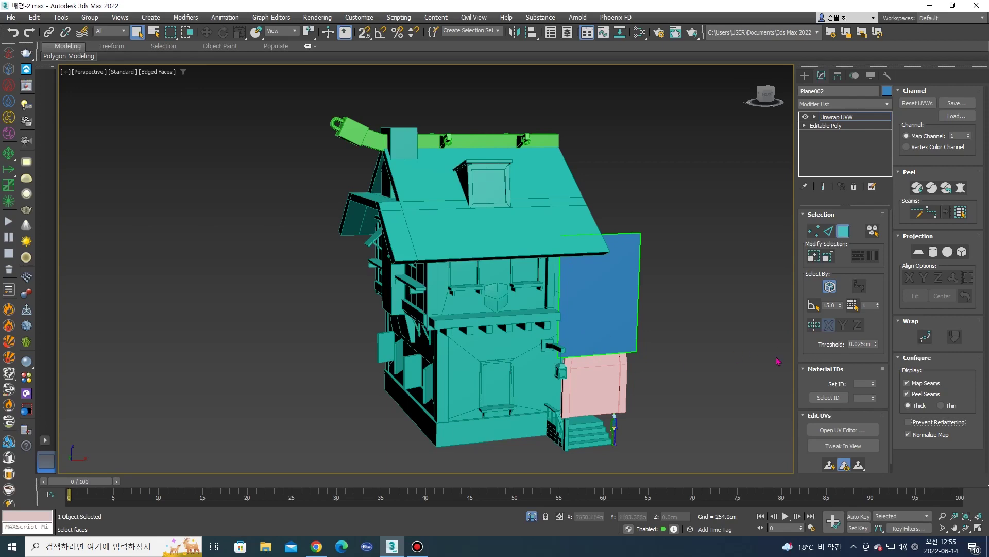
middle_drag(676, 334, 609, 327)
click(846, 429)
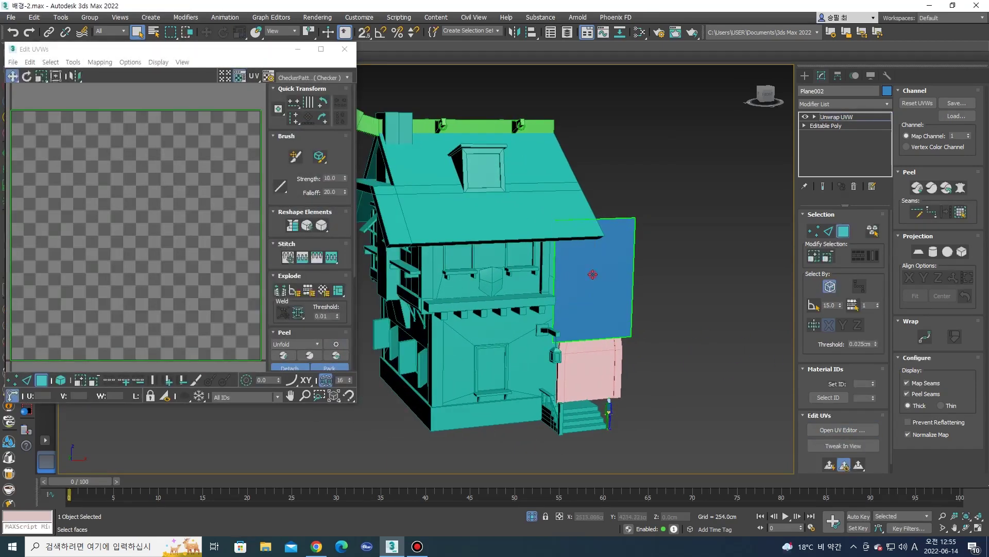
Pelt-map and relax the plane's face, then commit.
click(598, 277)
click(961, 188)
click(470, 166)
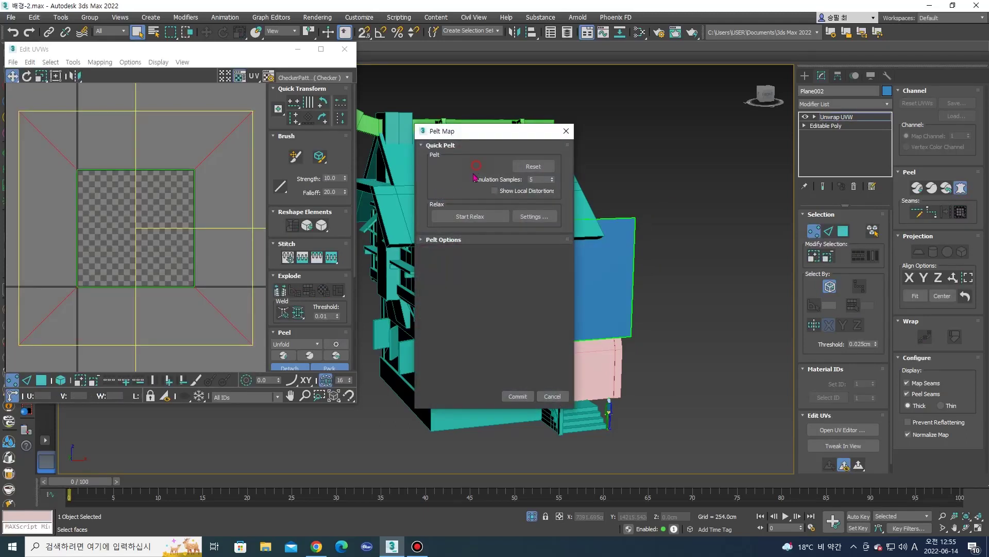
click(470, 217)
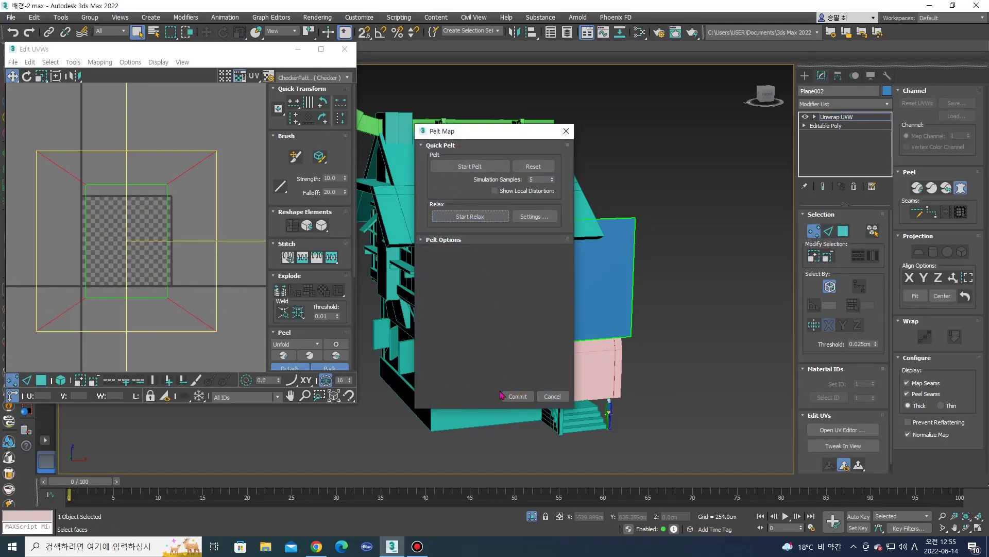
click(518, 396)
Move the plane's UV block above the checker tile, close the editor and deselect the plane.
middle_drag(97, 307, 170, 322)
drag(185, 258, 185, 103)
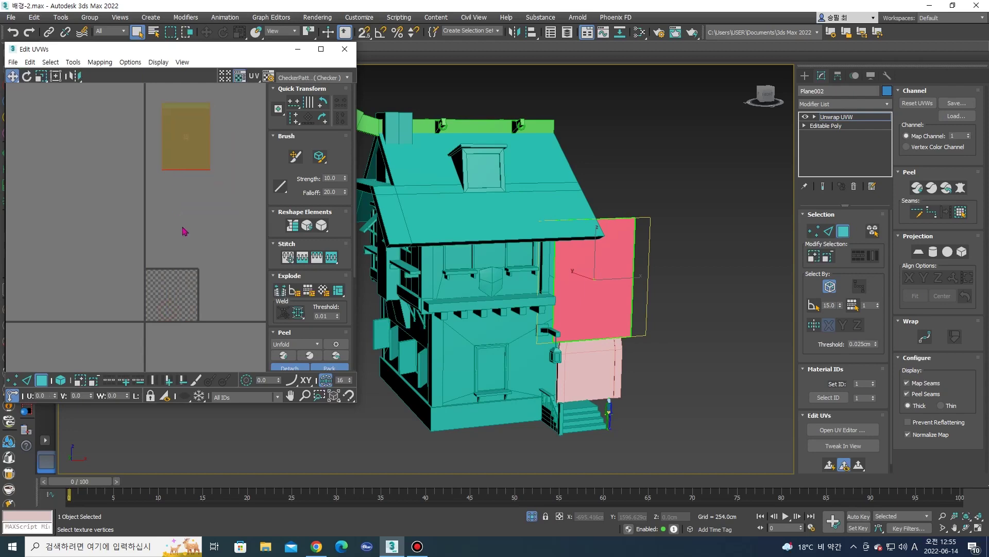
click(183, 230)
click(345, 49)
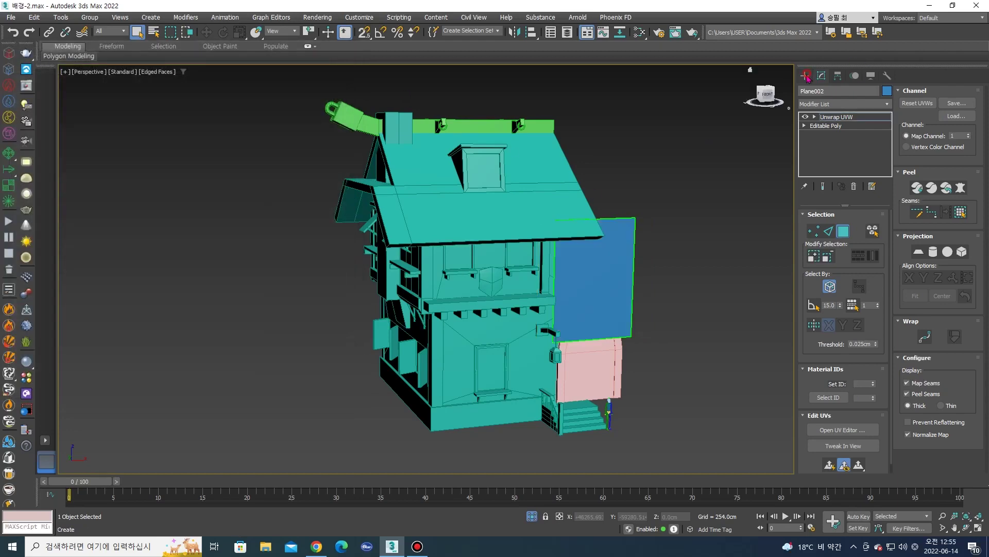
click(804, 75)
mouse_move(625, 177)
middle_down()
mouse_move(610, 173)
mouse_move(615, 192)
middle_up()
click(611, 173)
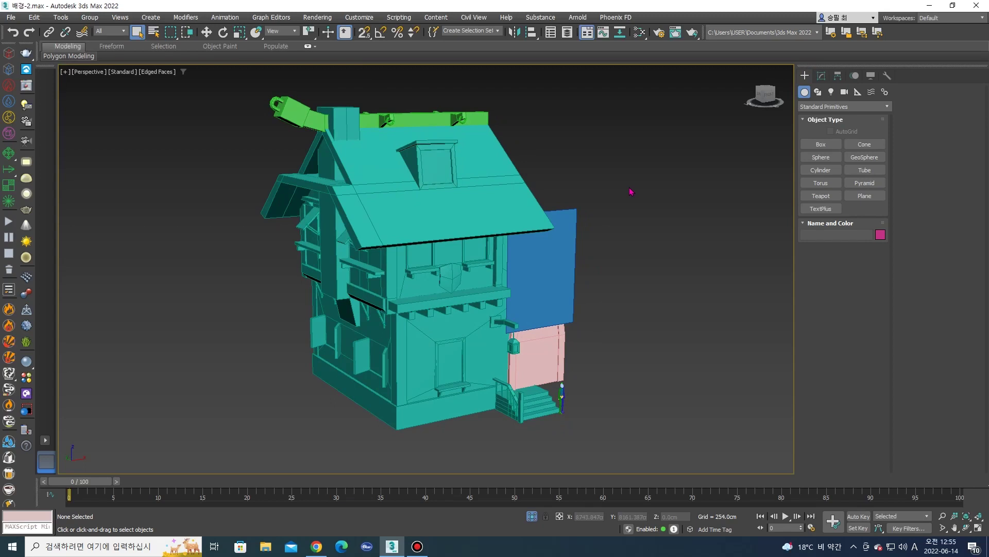